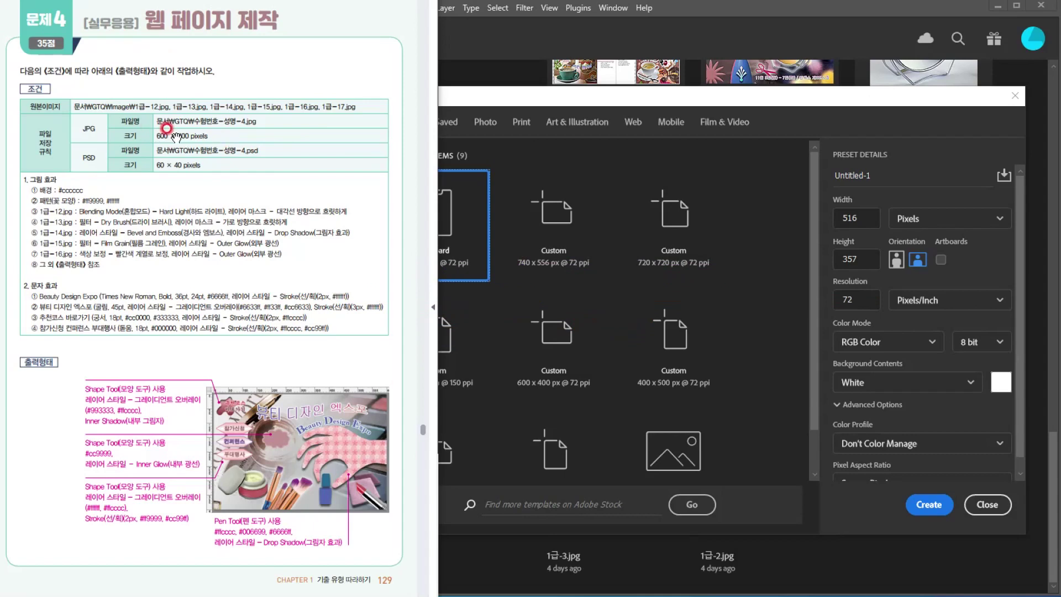
Create a new 600 × 400 pixel document at 72 pixels/inch in RGB Color with a white background
{"action": "left_click", "coordinate": [461, 101]}
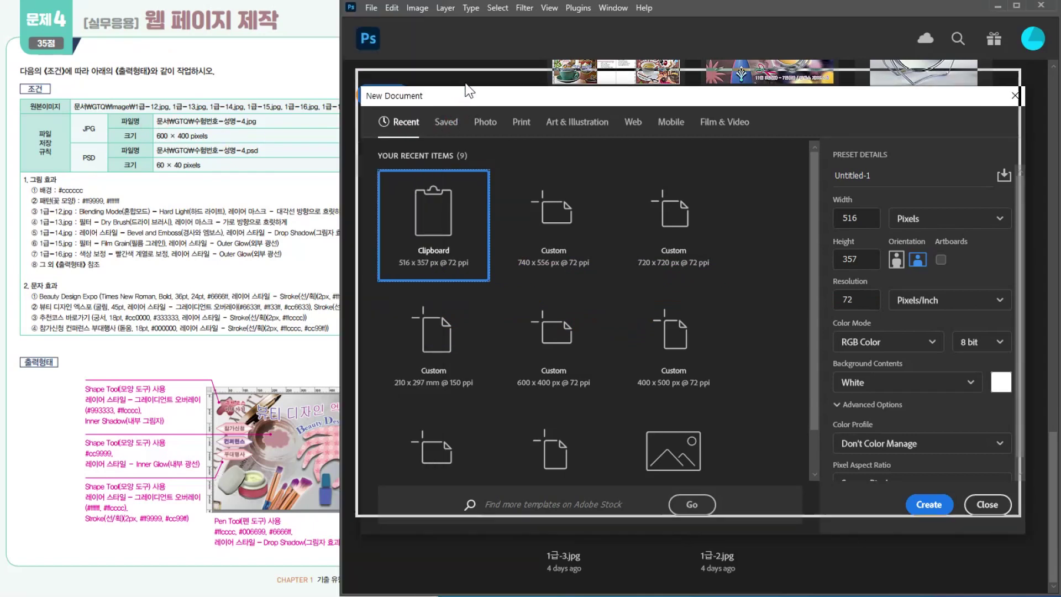
{"action": "left_click_drag", "start_coordinate": [467, 88], "coordinate": [461, 69]}
{"action": "double_click", "coordinate": [845, 200]}
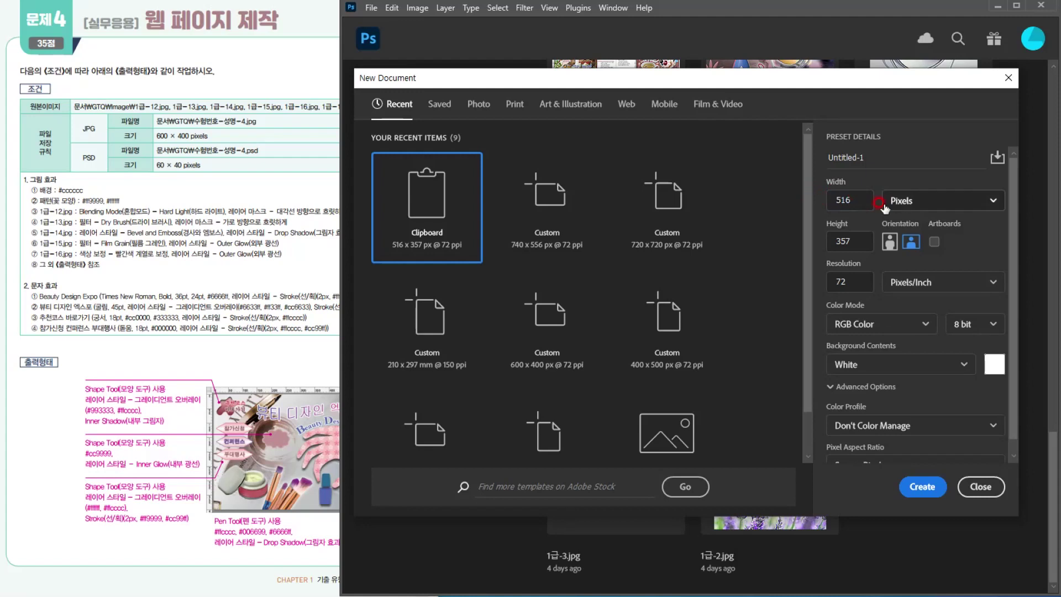
{"action": "type", "text": "600"}
{"action": "key", "text": "Tab"}
{"action": "type", "text": "400"}
{"action": "left_click", "coordinate": [845, 282]}
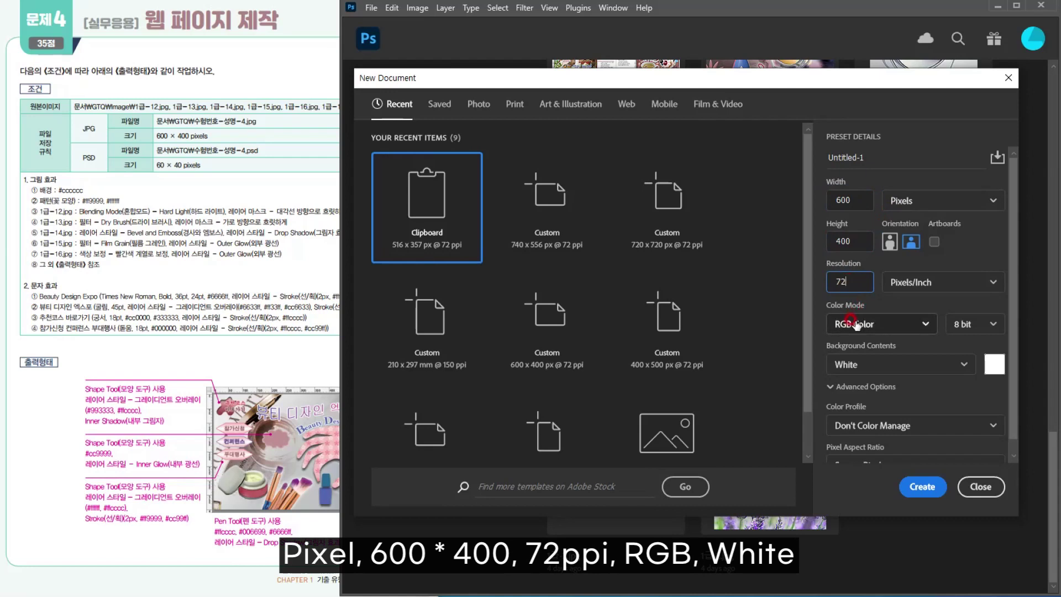
{"action": "left_click", "coordinate": [922, 487]}
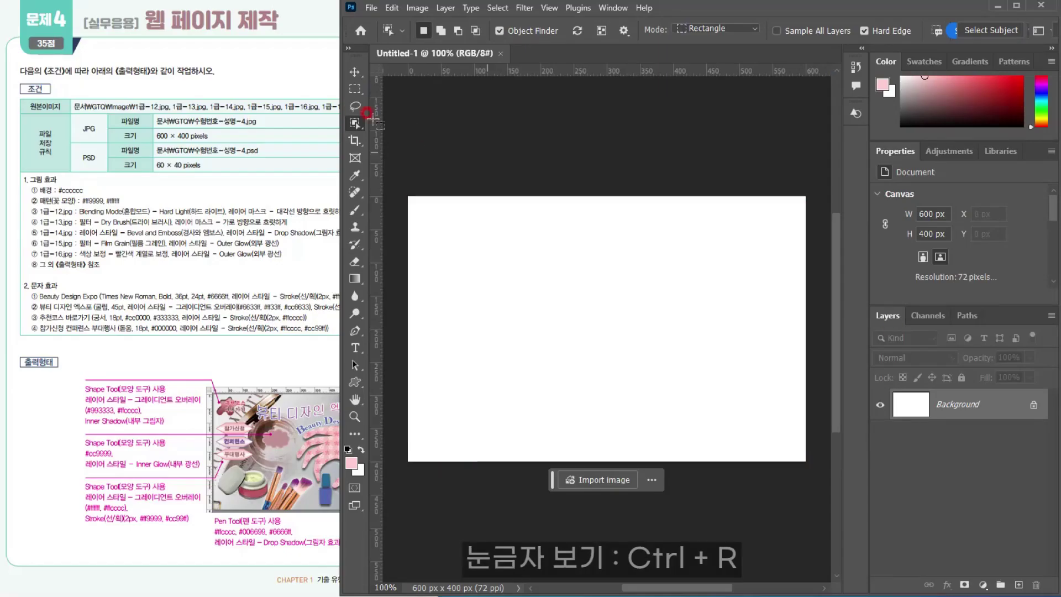
Switch to the Move tool and show the grid over the canvas
{"action": "key", "text": "v"}
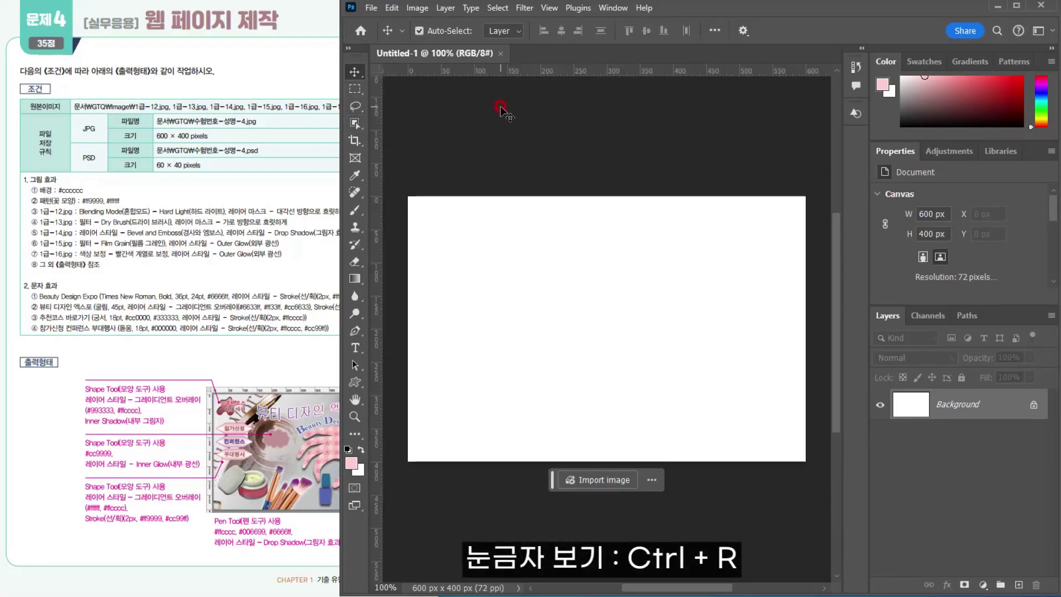
{"action": "key", "text": "ctrl+apostrophe"}
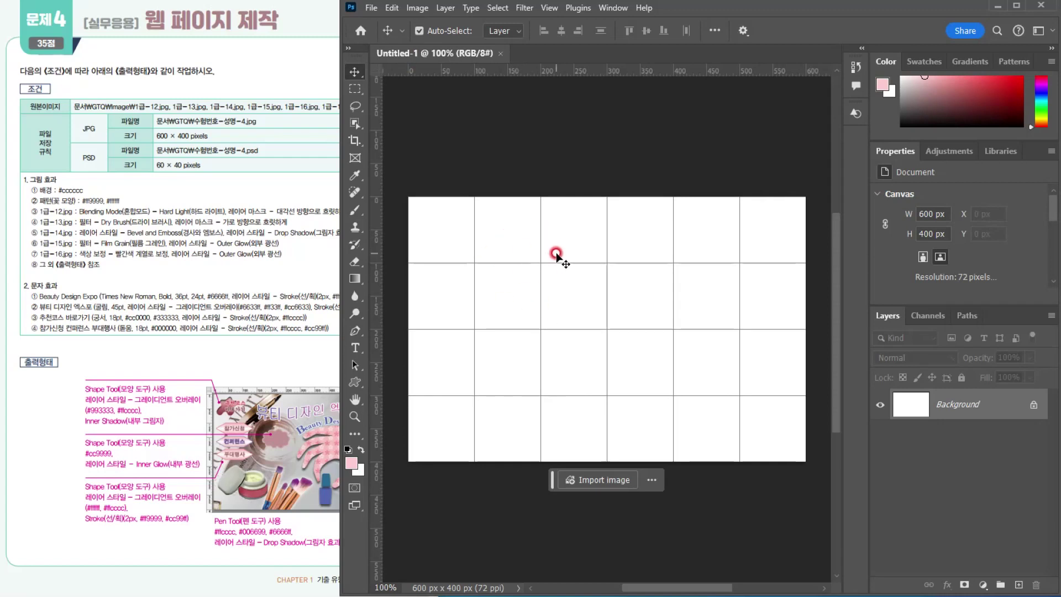
Set the foreground color to #cccccc as the exam sheet requires and fill the Background layer with it
{"action": "left_click", "coordinate": [49, 210]}
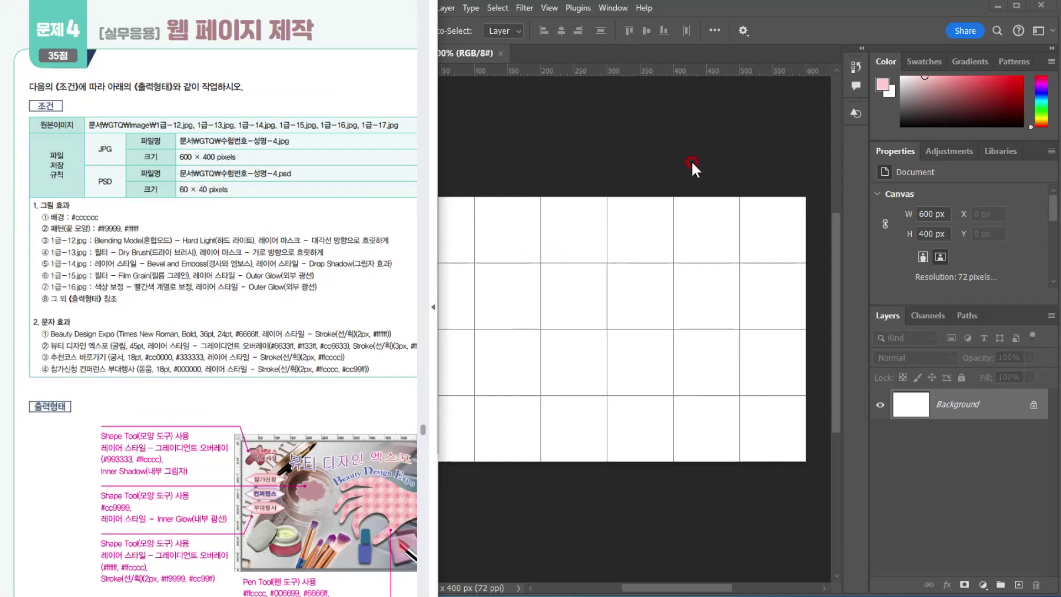
{"action": "left_click", "coordinate": [682, 8]}
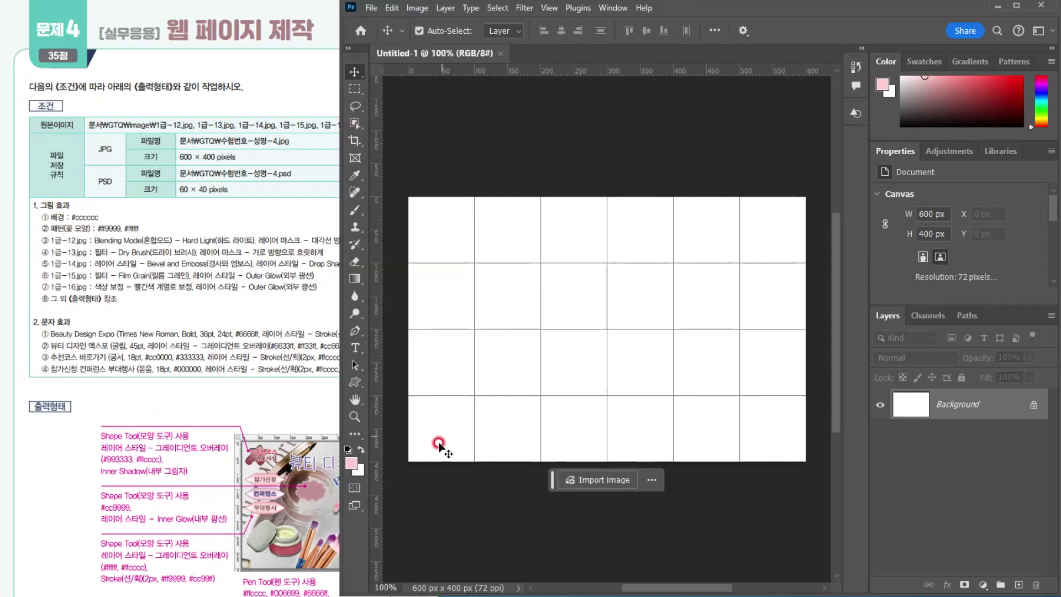
{"action": "left_click", "coordinate": [351, 463]}
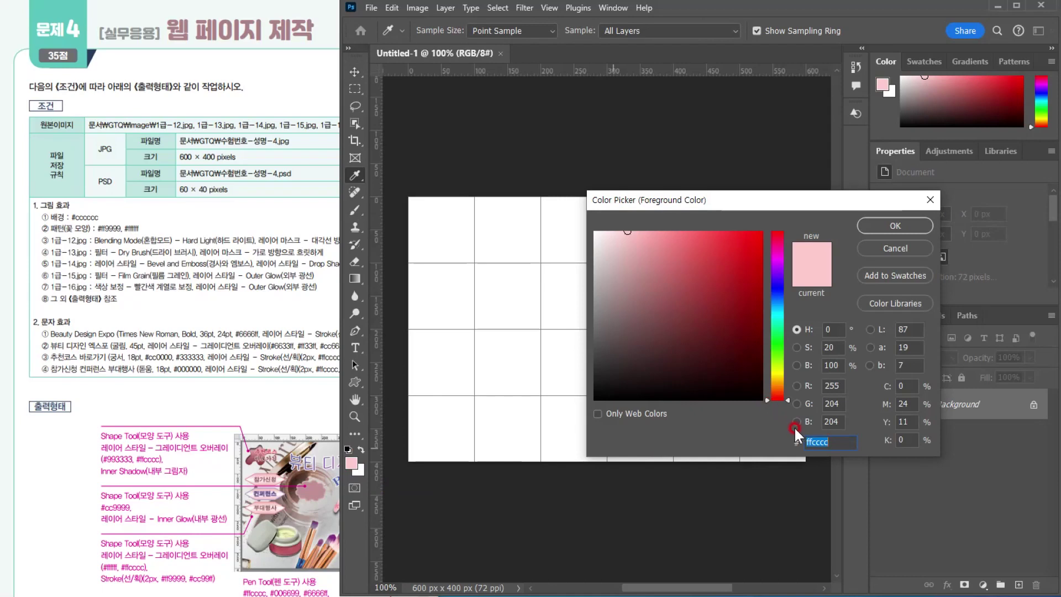
{"action": "type", "text": "ccc"}
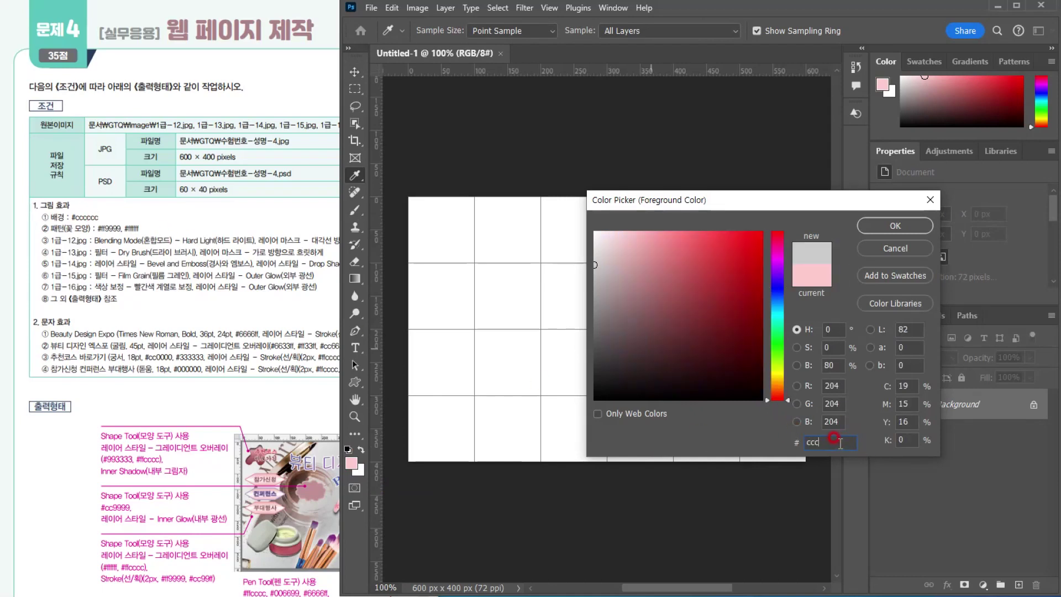
{"action": "left_click", "coordinate": [878, 231]}
{"action": "key", "text": "v"}
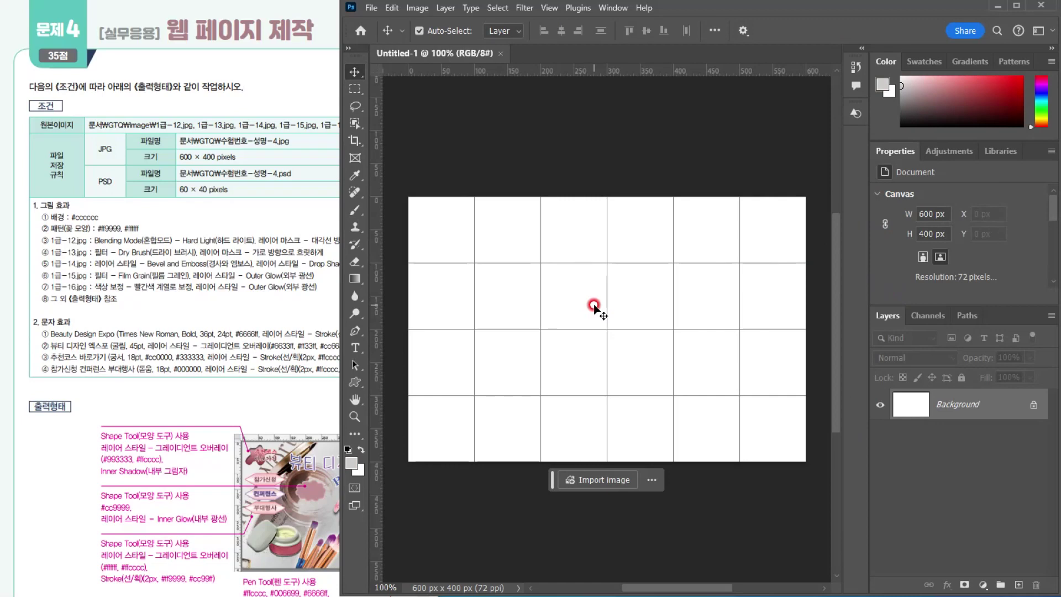
{"action": "key", "text": "alt+Delete"}
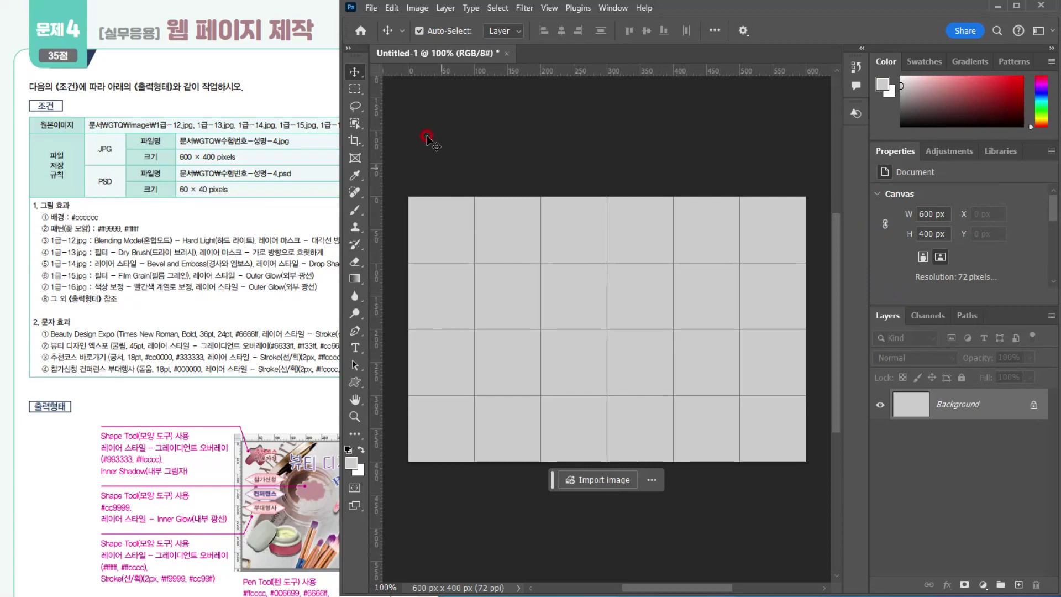
Save the document as a PSD named 수험번호-성명-4 in the GTQ folder
{"action": "left_click", "coordinate": [368, 8]}
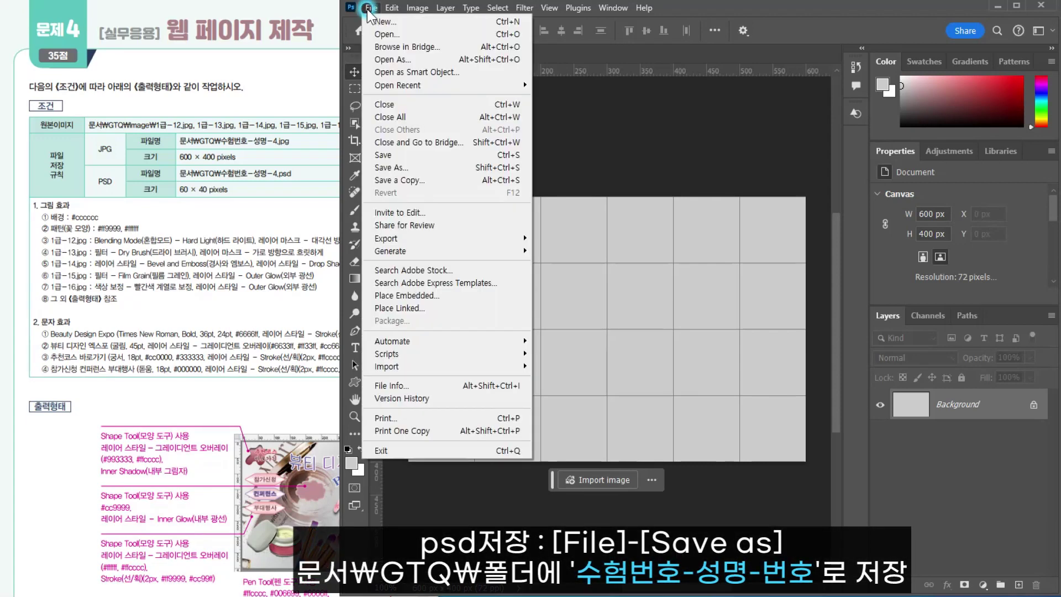
{"action": "left_click", "coordinate": [393, 167]}
{"action": "left_click", "coordinate": [52, 414]}
{"action": "left_click", "coordinate": [52, 427]}
{"action": "left_click", "coordinate": [51, 396]}
{"action": "double_click", "coordinate": [72, 396]}
{"action": "type", "text": "ㅅ"}
{"action": "type", "text": "ㅜㅎㅓㅁ"}
{"action": "type", "text": "ㅂ"}
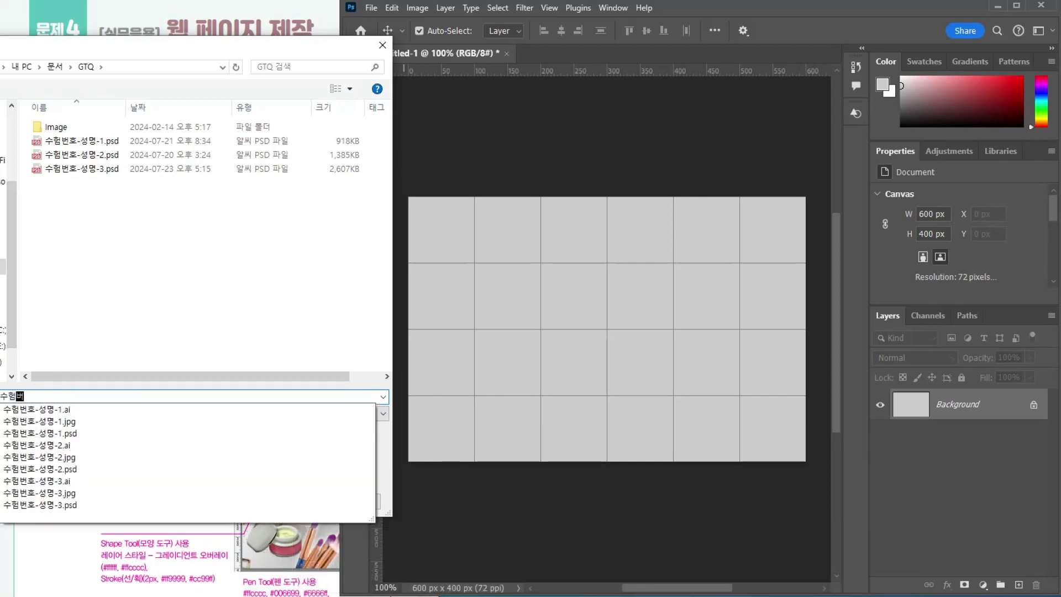
{"action": "type", "text": "ㅓㄴㅎㅗ-ㅅㅓㅇㅁㅕㅇ-4"}
{"action": "key", "text": "Return"}
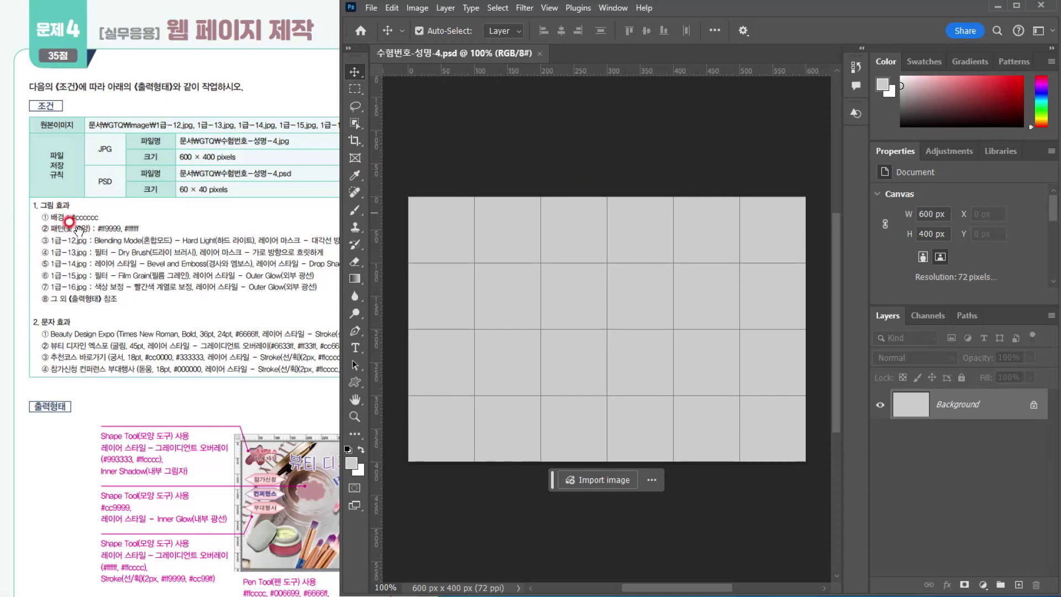
Examine the exam sheet's output image, especially the flower pattern on the hand, and the listed image effects
{"action": "left_click", "coordinate": [255, 479]}
{"action": "scroll", "coordinate": [348, 509], "scroll_direction": "down", "scroll_amount": 1}
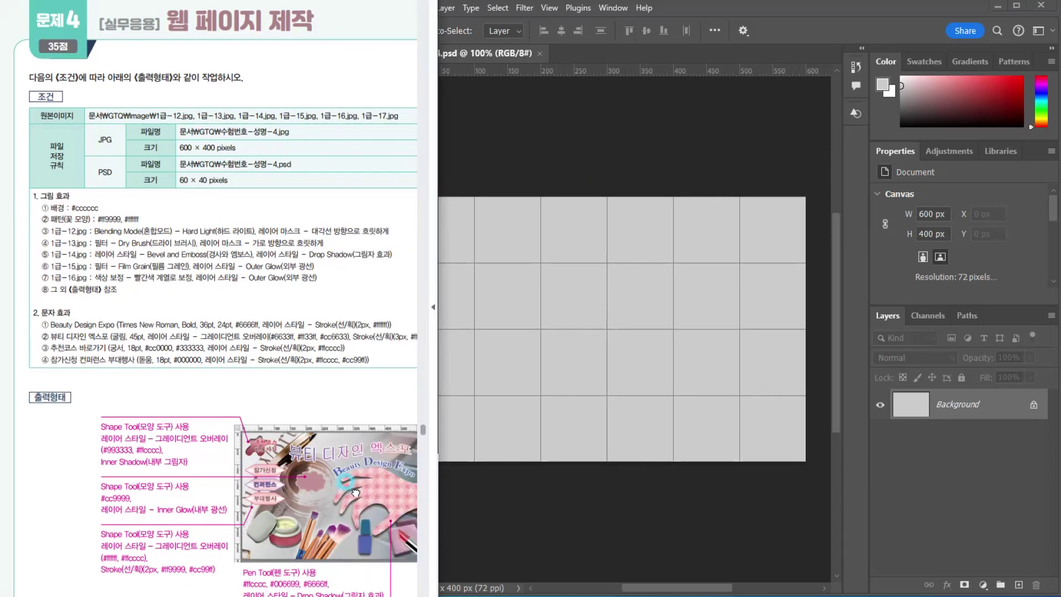
{"action": "scroll", "coordinate": [355, 492], "scroll_direction": "down", "scroll_amount": 2}
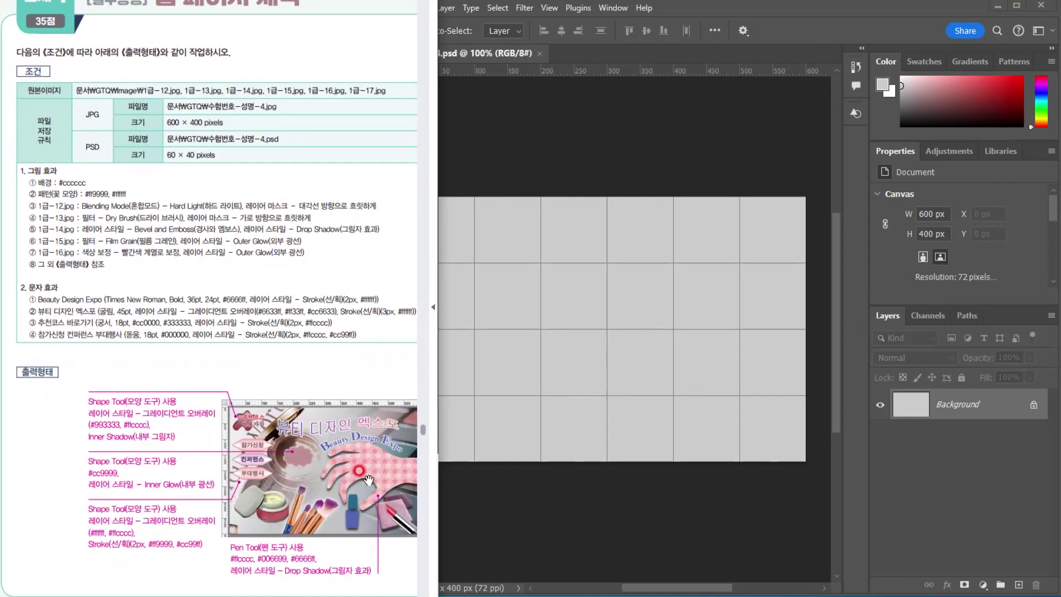
{"action": "scroll", "coordinate": [367, 474], "scroll_direction": "up", "scroll_amount": 1}
{"action": "left_click_drag", "start_coordinate": [352, 459], "coordinate": [349, 375]}
{"action": "scroll", "coordinate": [359, 386], "scroll_direction": "up", "scroll_amount": 7}
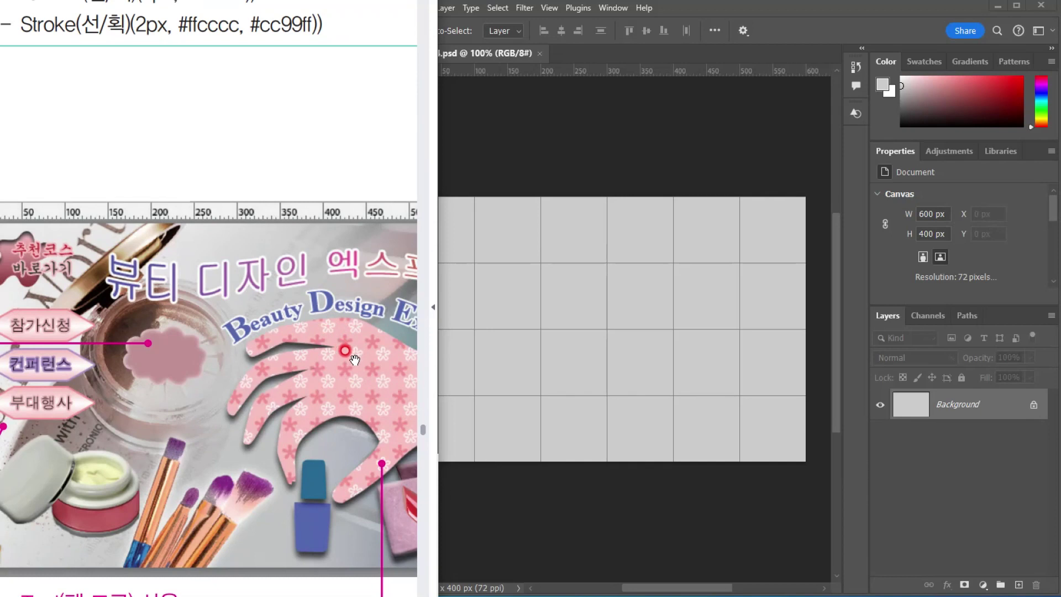
{"action": "scroll", "coordinate": [188, 345], "scroll_direction": "down", "scroll_amount": 7}
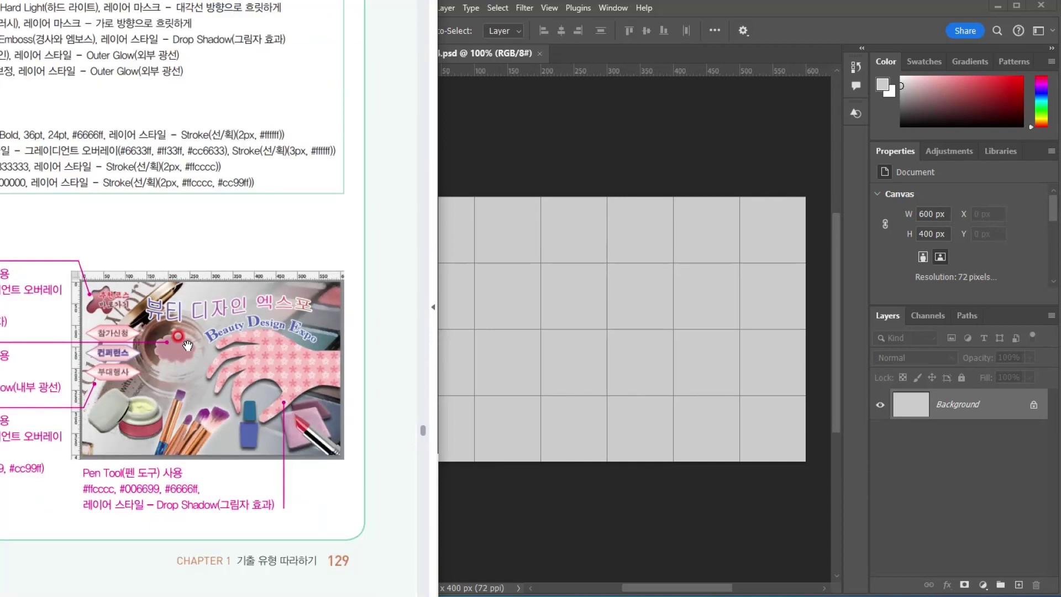
{"action": "scroll", "coordinate": [188, 345], "scroll_direction": "down", "scroll_amount": 2}
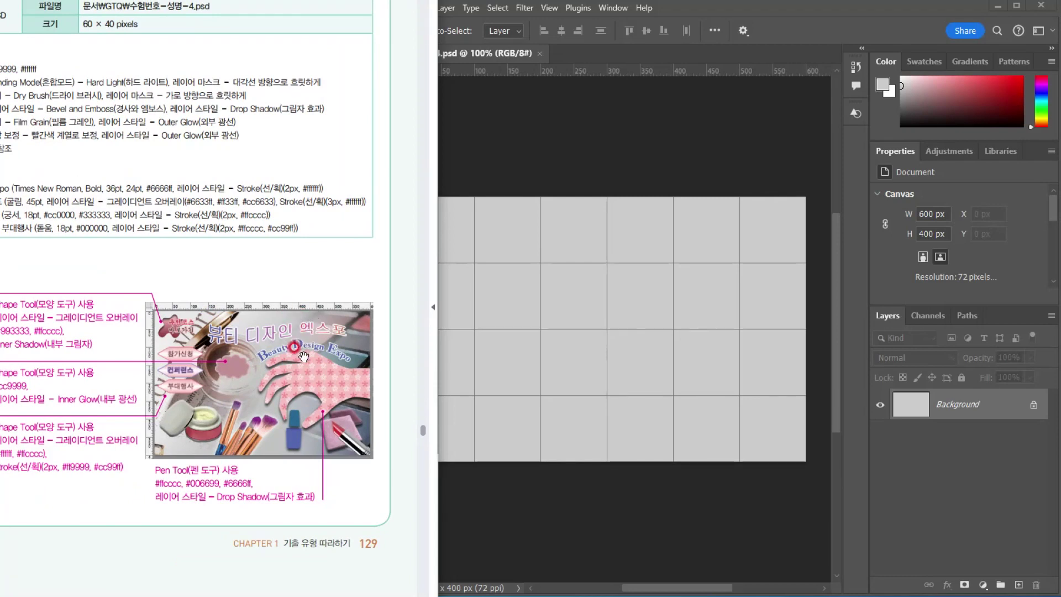
{"action": "left_click_drag", "start_coordinate": [166, 243], "coordinate": [251, 267]}
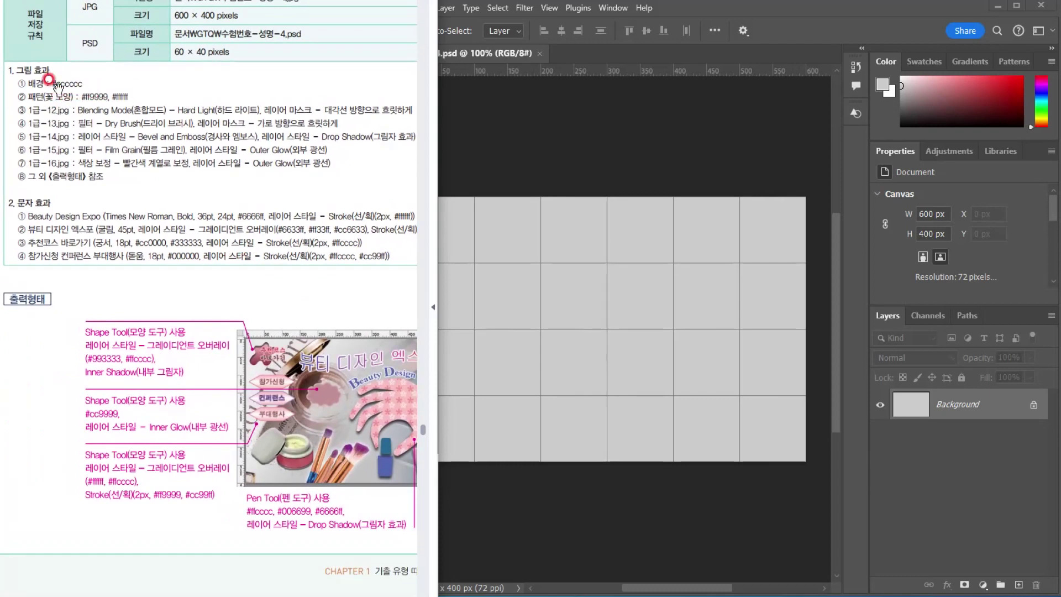
Return to Photoshop and create a new 40 × 40 pixel document at 72 pixels/inch with a white background for the pattern
{"action": "left_click", "coordinate": [671, 7]}
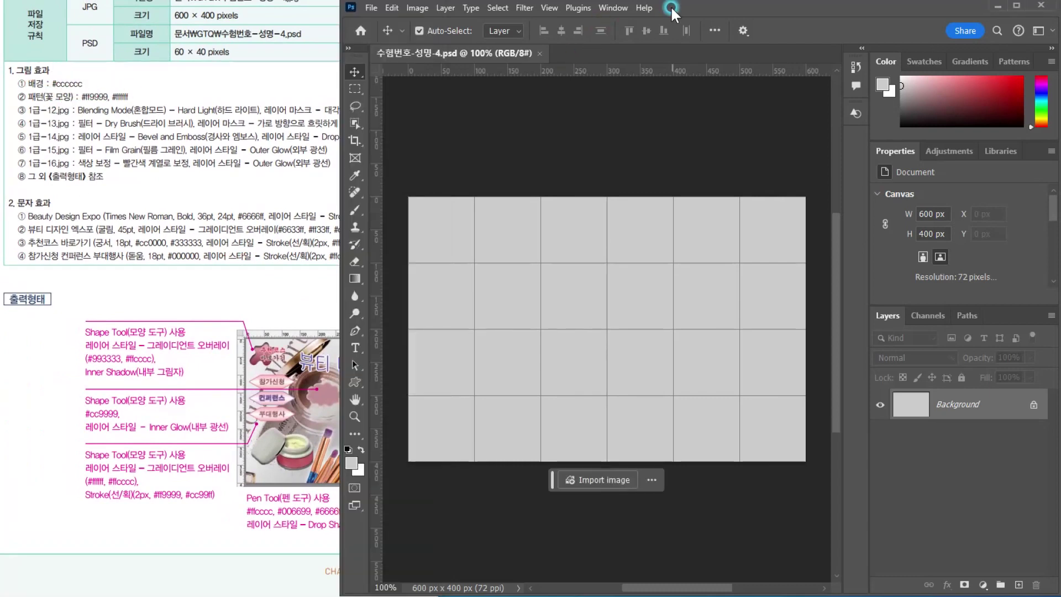
{"action": "left_click", "coordinate": [371, 8]}
{"action": "left_click", "coordinate": [377, 30]}
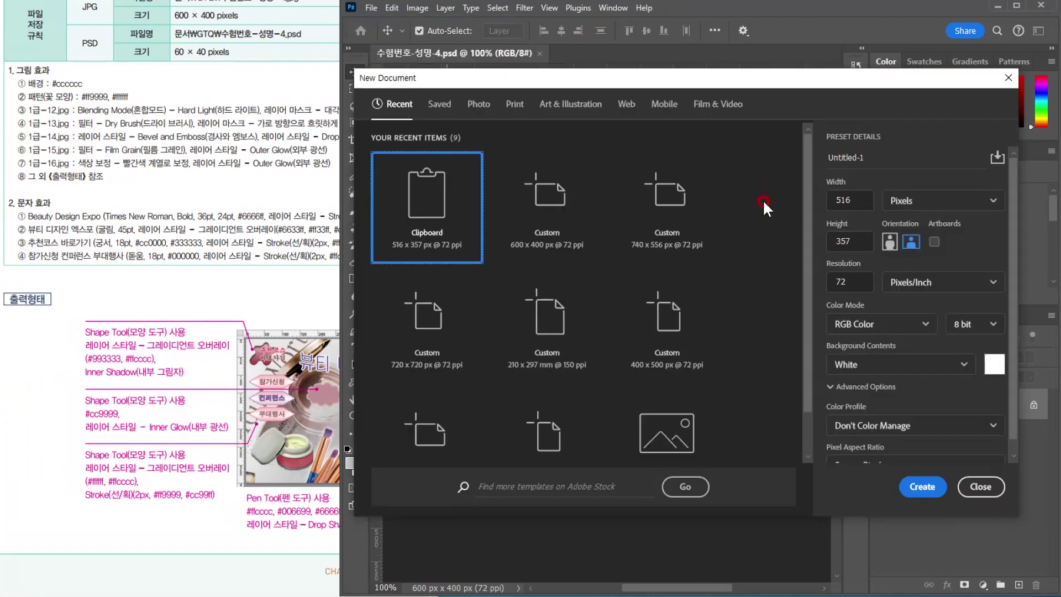
{"action": "left_click", "coordinate": [875, 200]}
{"action": "type", "text": "40"}
{"action": "key", "text": "Tab"}
{"action": "type", "text": "40"}
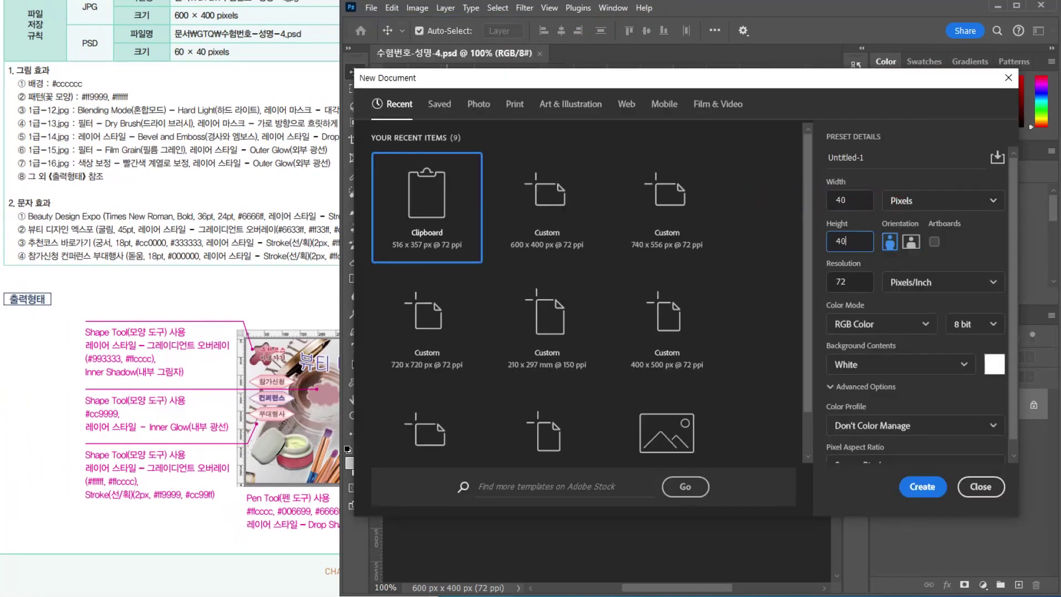
{"action": "left_click", "coordinate": [915, 486]}
{"action": "scroll", "coordinate": [638, 335], "scroll_direction": "up", "scroll_amount": 10}
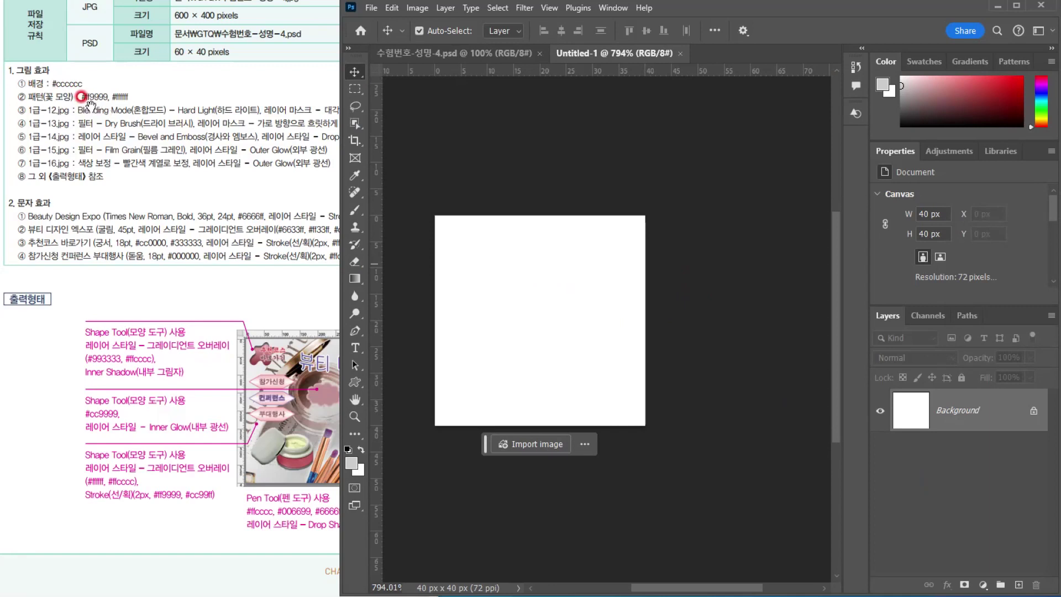
Activate the Custom Shape tool and choose the solid five-petal flower from the legacy default Shapes set
{"action": "right_click", "coordinate": [354, 381]}
{"action": "left_click", "coordinate": [401, 445]}
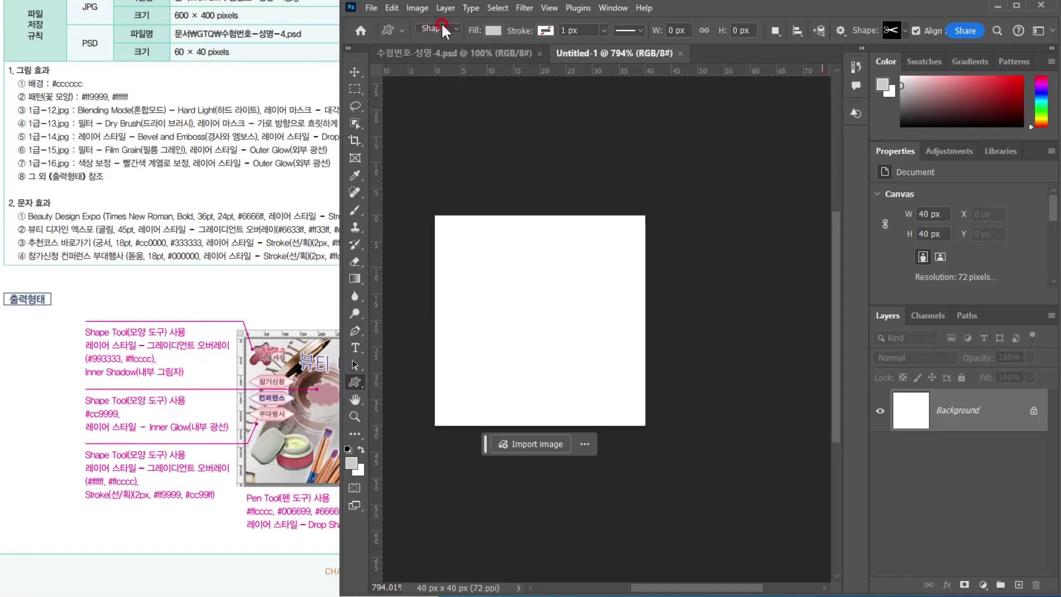
{"action": "left_click", "coordinate": [903, 31]}
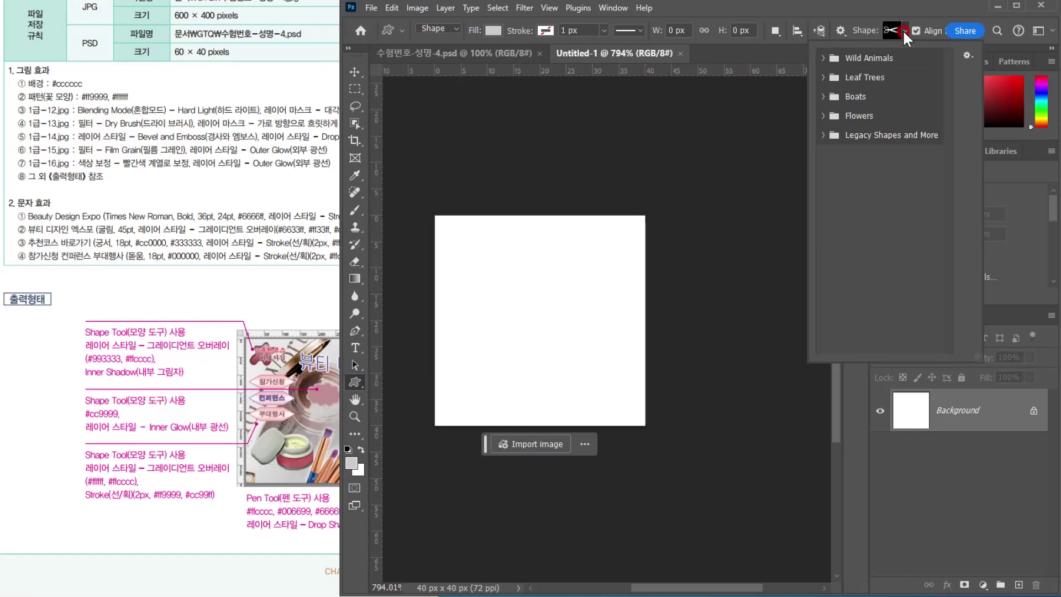
{"action": "left_click", "coordinate": [823, 136]}
{"action": "left_click", "coordinate": [835, 174]}
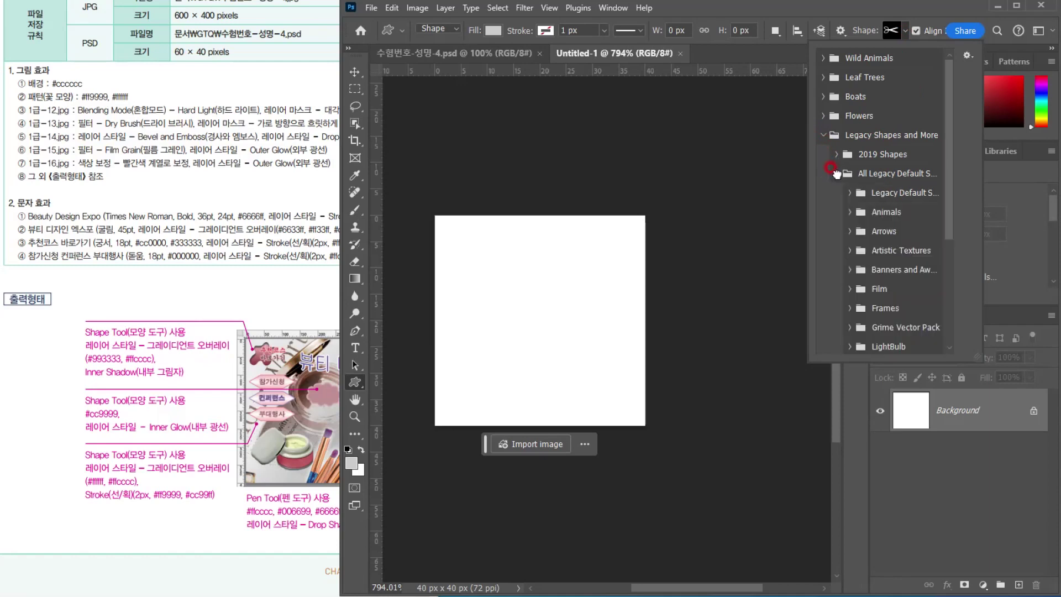
{"action": "left_click_drag", "start_coordinate": [948, 215], "coordinate": [947, 330]}
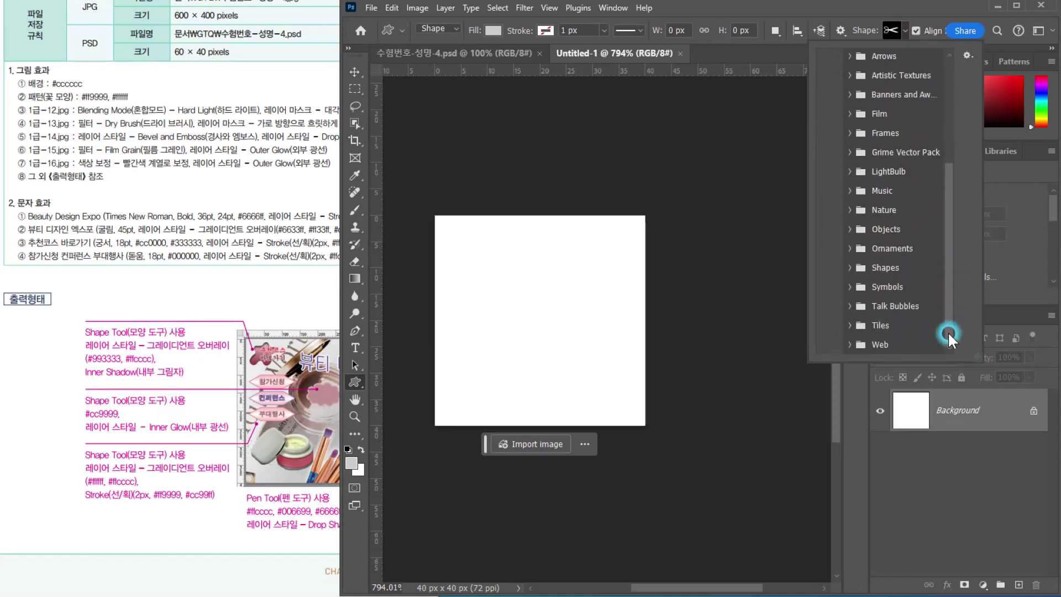
{"action": "left_click", "coordinate": [846, 271]}
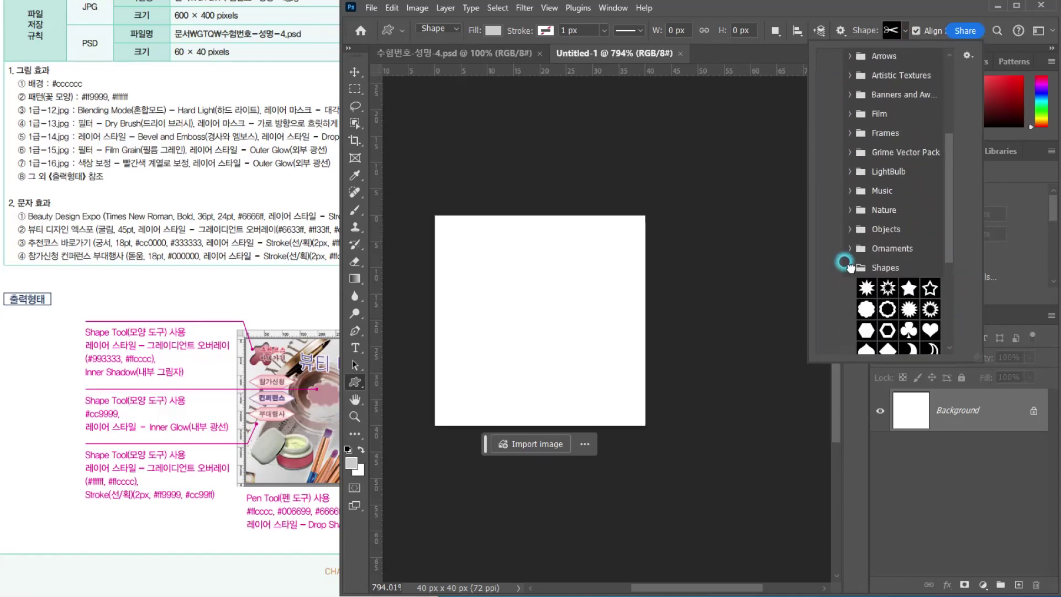
{"action": "scroll", "coordinate": [884, 257], "scroll_direction": "down", "scroll_amount": 3}
{"action": "left_click", "coordinate": [883, 257]}
{"action": "scroll", "coordinate": [884, 260], "scroll_direction": "down", "scroll_amount": 1}
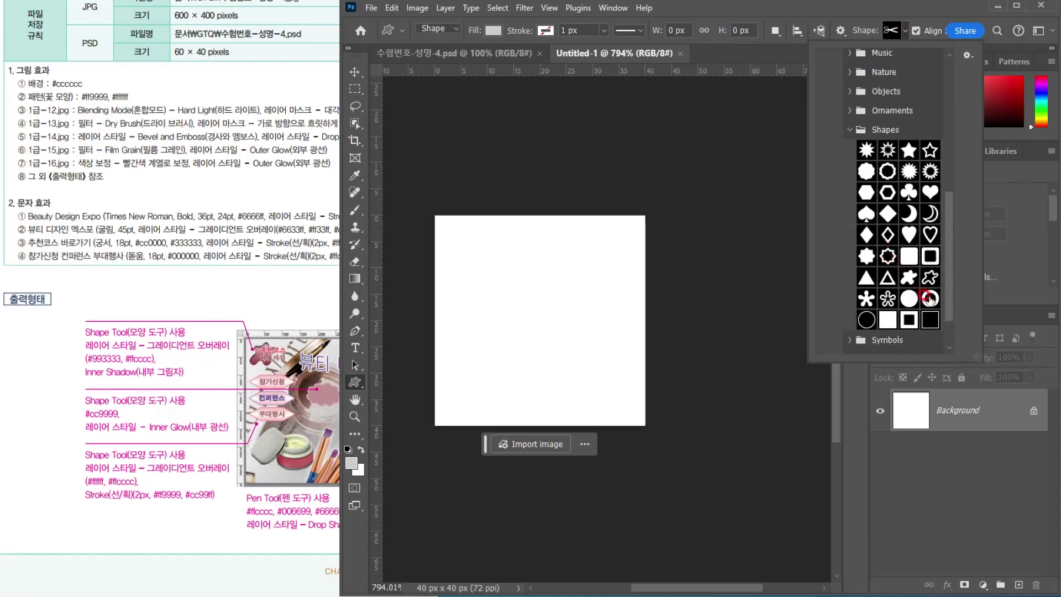
{"action": "left_click", "coordinate": [867, 298]}
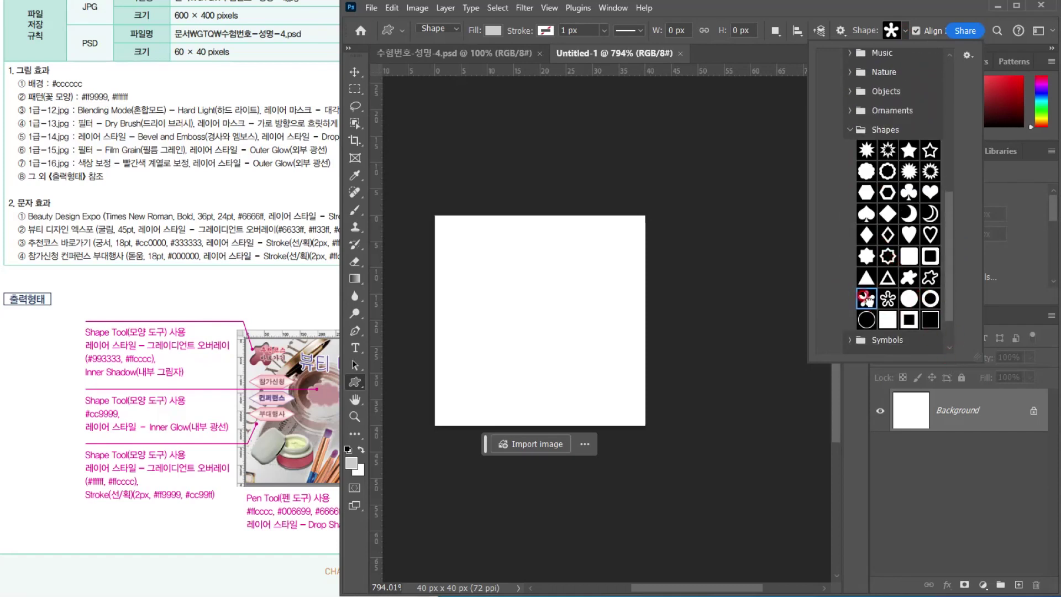
{"action": "left_click", "coordinate": [884, 297]}
{"action": "left_click", "coordinate": [862, 294]}
{"action": "double_click", "coordinate": [865, 297]}
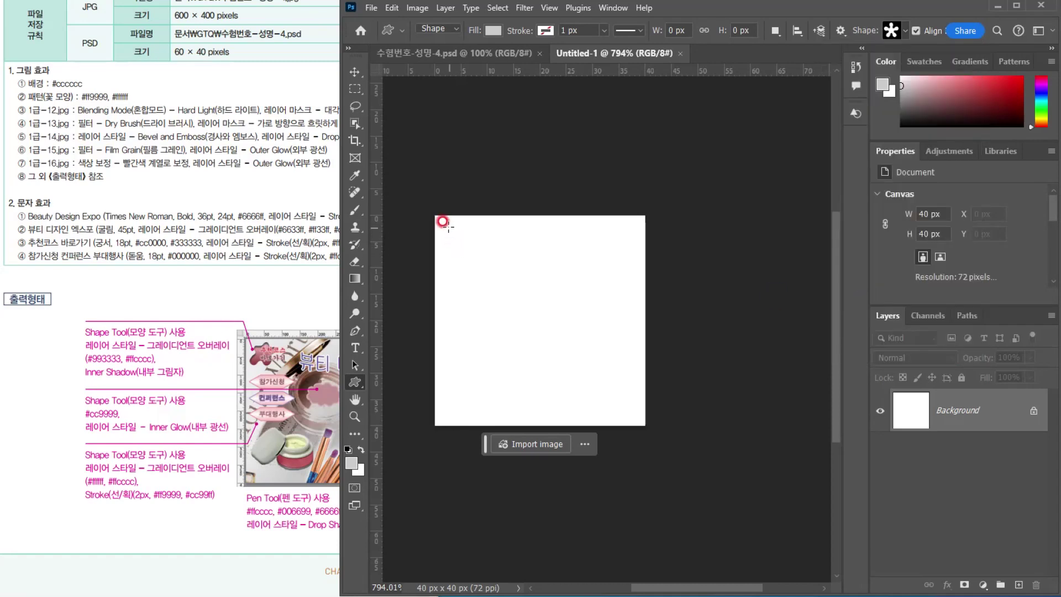
Draw the solid flower about 21 × 20 px in the canvas's upper-left corner and fill it with #ff9999
{"action": "left_click_drag", "start_coordinate": [433, 216], "coordinate": [542, 330]}
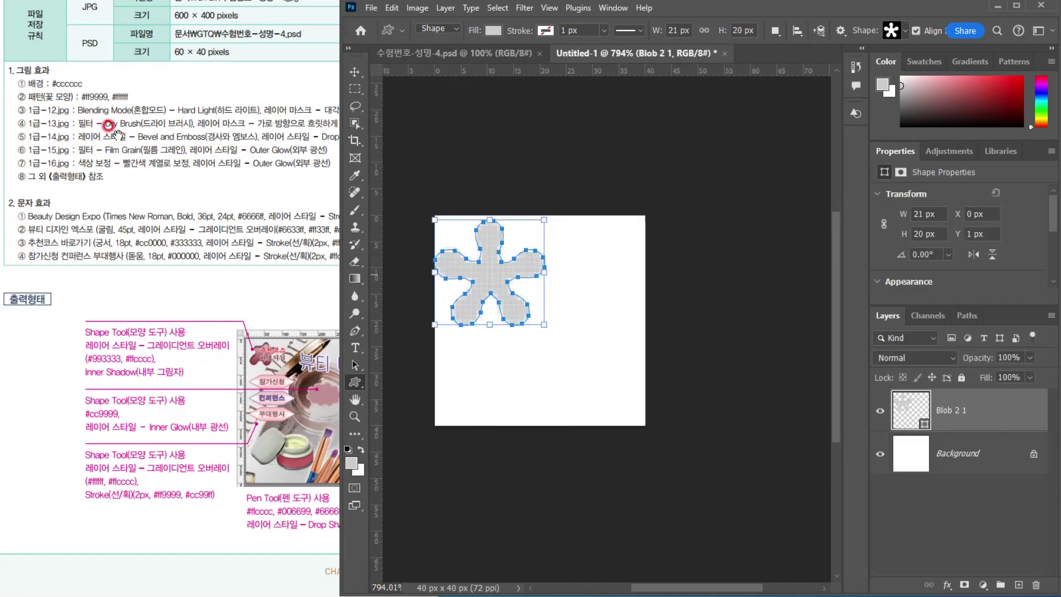
{"action": "left_click", "coordinate": [905, 409]}
{"action": "double_click", "coordinate": [906, 409]}
{"action": "type", "text": "ff9999"}
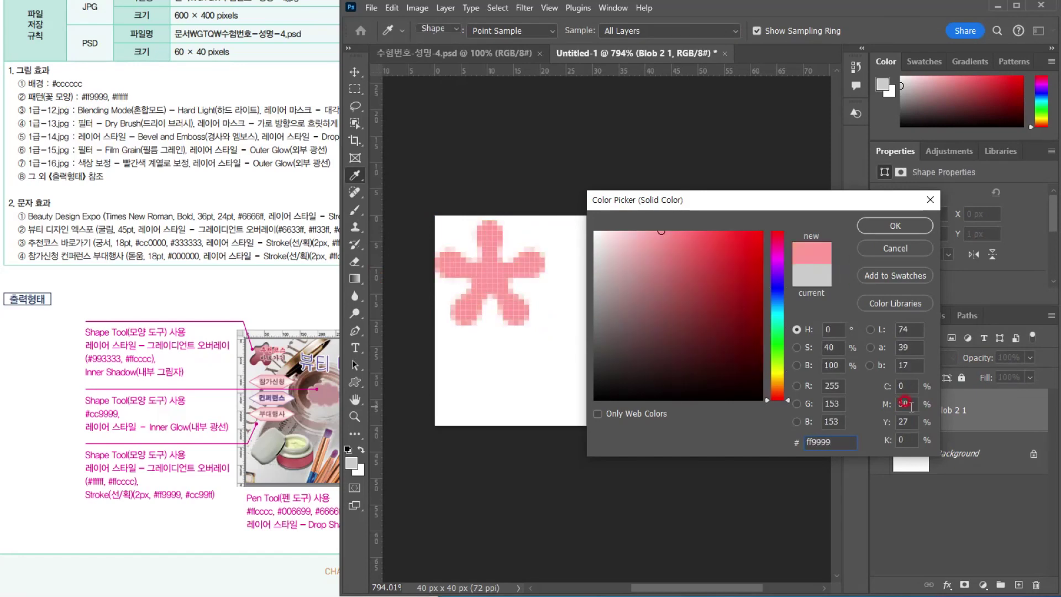
{"action": "key", "text": "Return"}
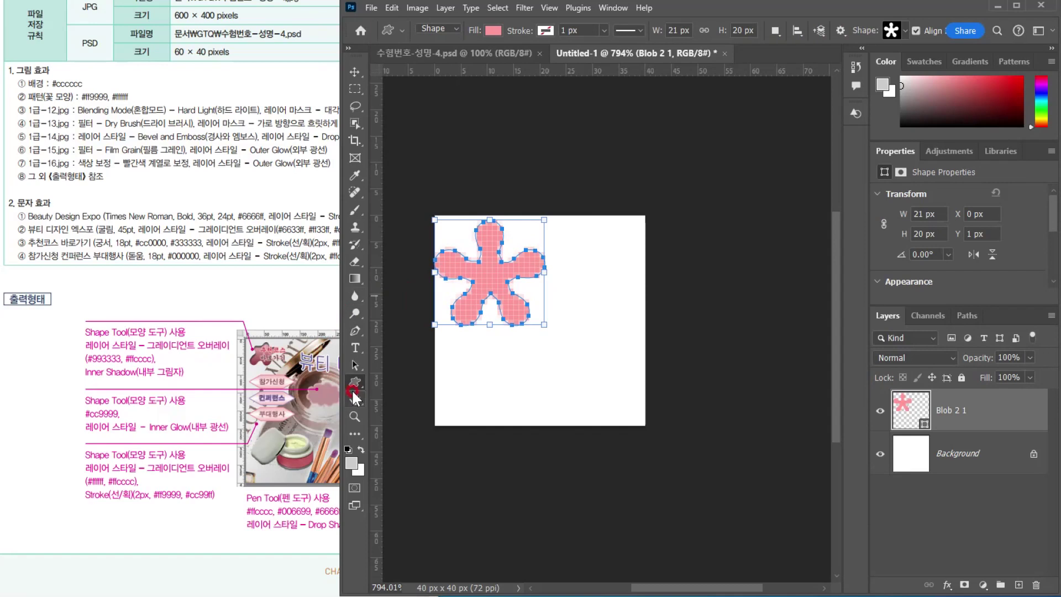
Draw the outlined five-petal flower about 23 × 22 px in the canvas's lower-right corner and fill it with white (fff)
{"action": "left_click", "coordinate": [905, 31]}
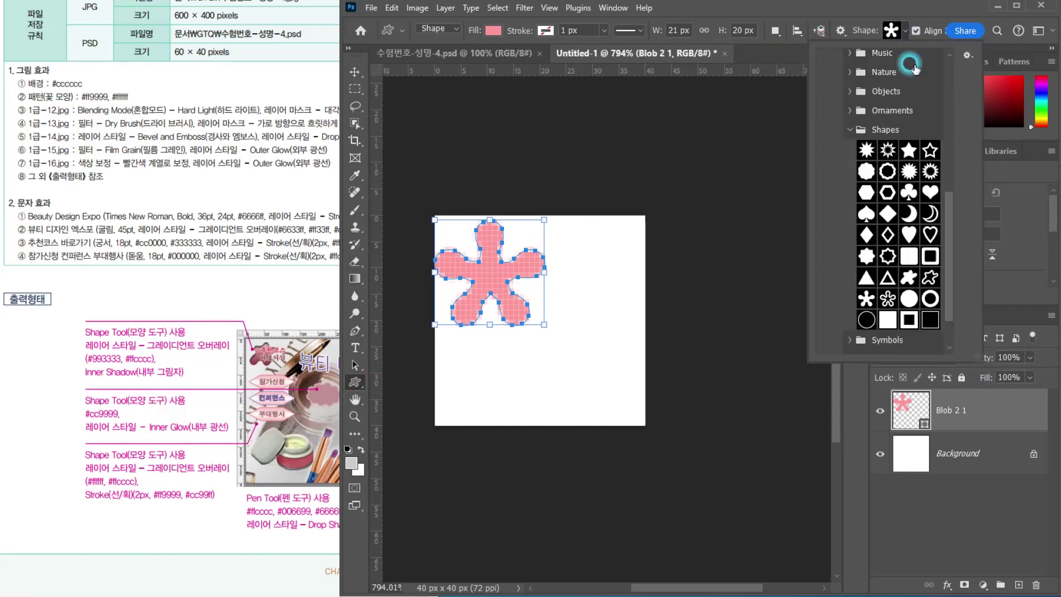
{"action": "double_click", "coordinate": [888, 299]}
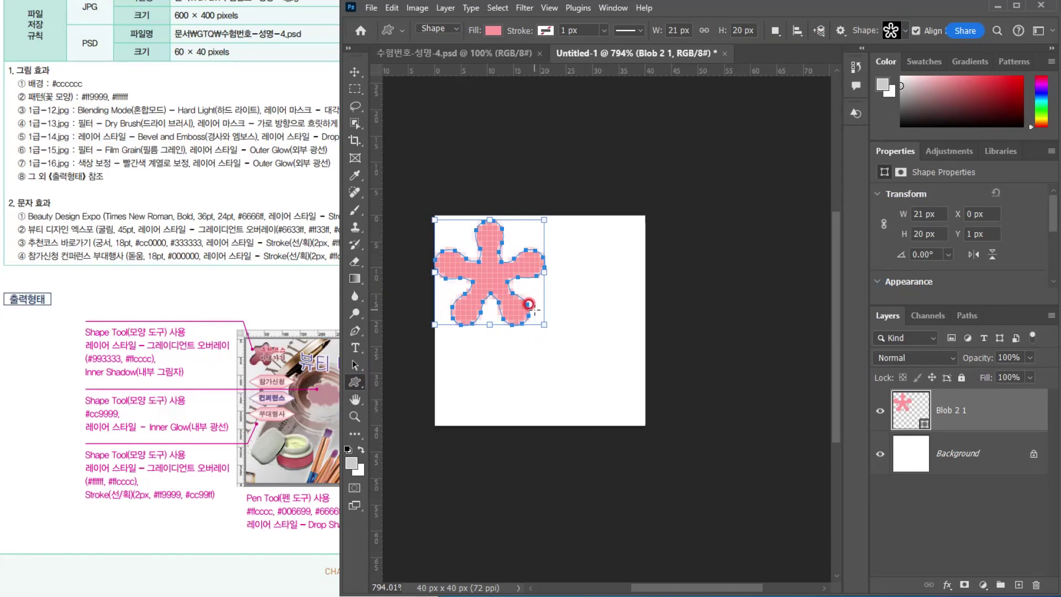
{"action": "left_click_drag", "start_coordinate": [642, 423], "coordinate": [510, 305]}
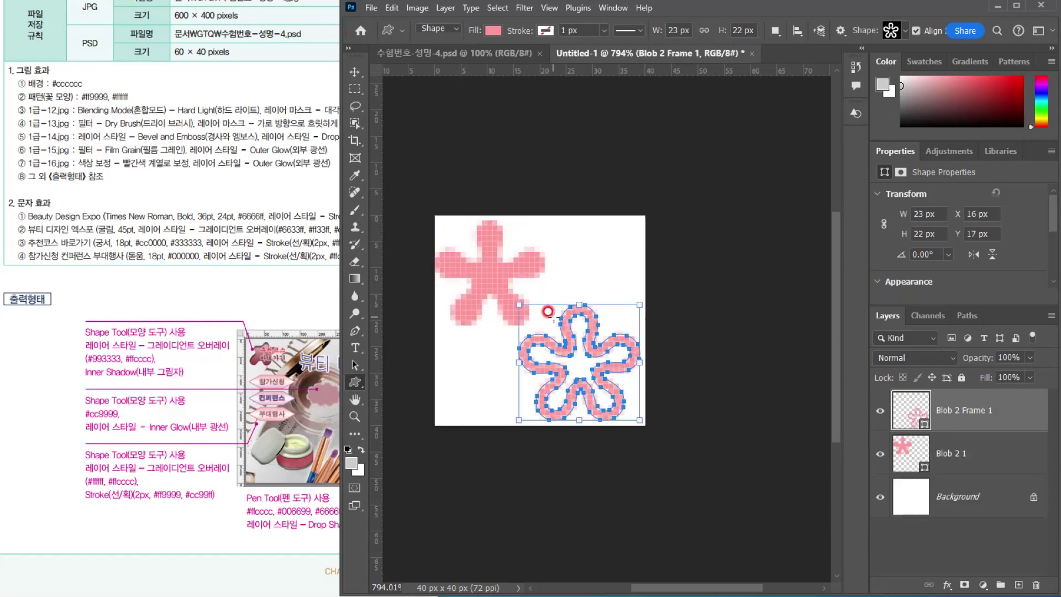
{"action": "double_click", "coordinate": [906, 412]}
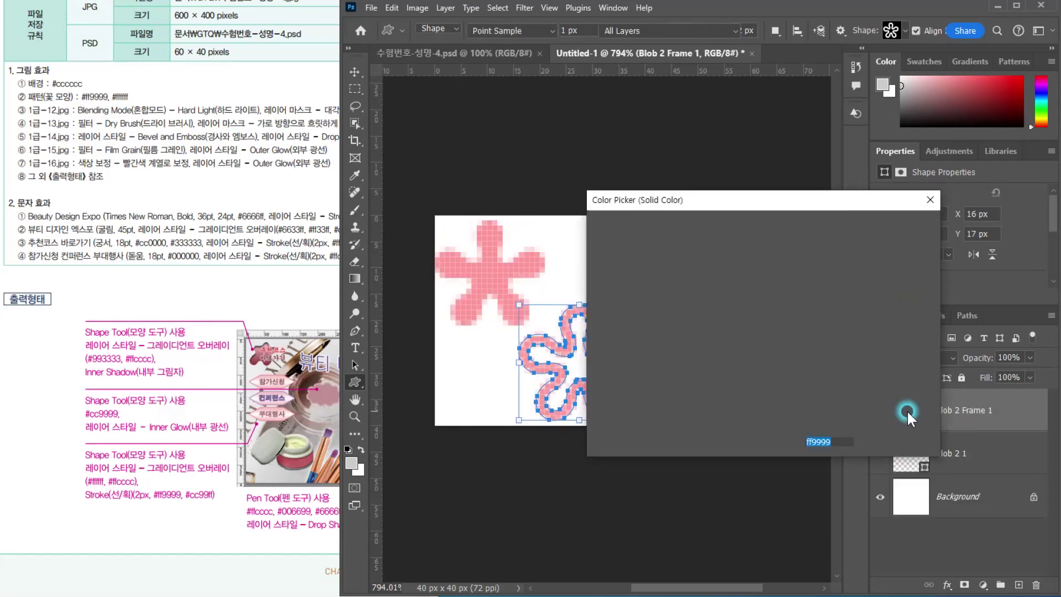
{"action": "type", "text": "fff"}
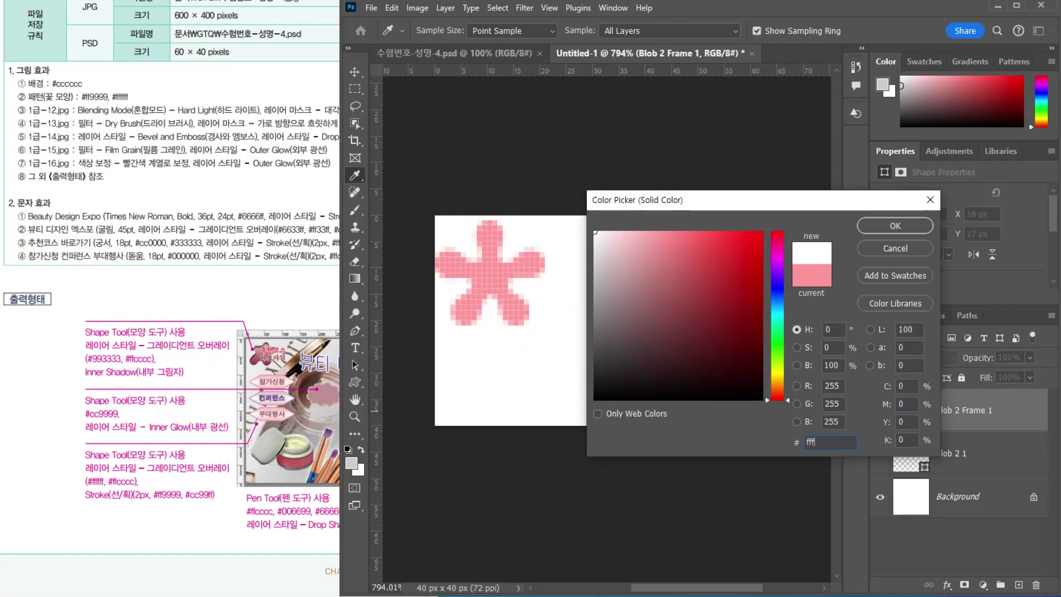
{"action": "key", "text": "Return"}
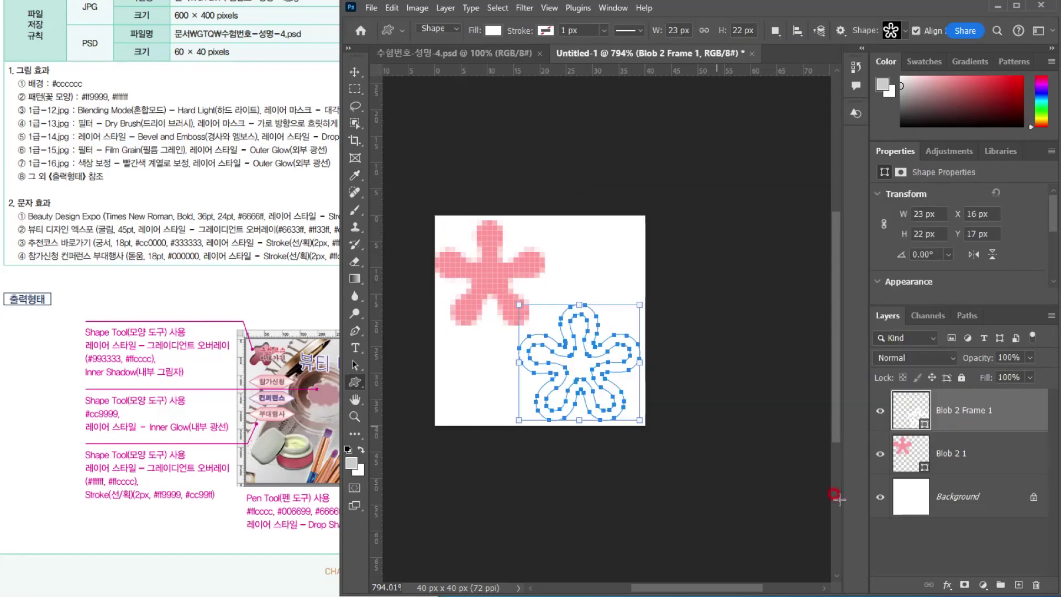
Hide the white Background layer and define the two flowers on transparency as a new named pattern
{"action": "left_click", "coordinate": [879, 502]}
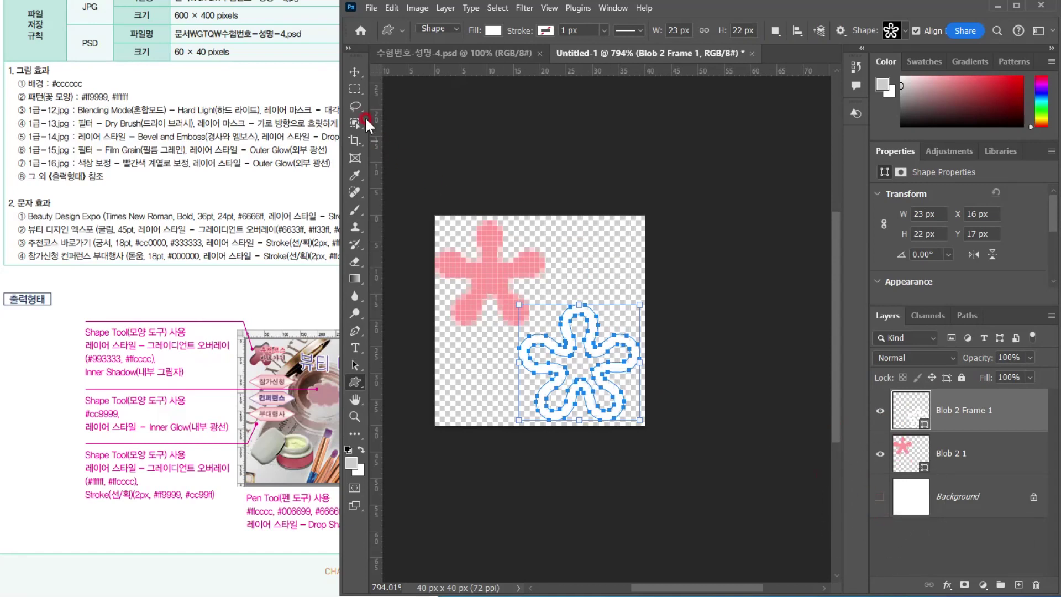
{"action": "left_click", "coordinate": [359, 88]}
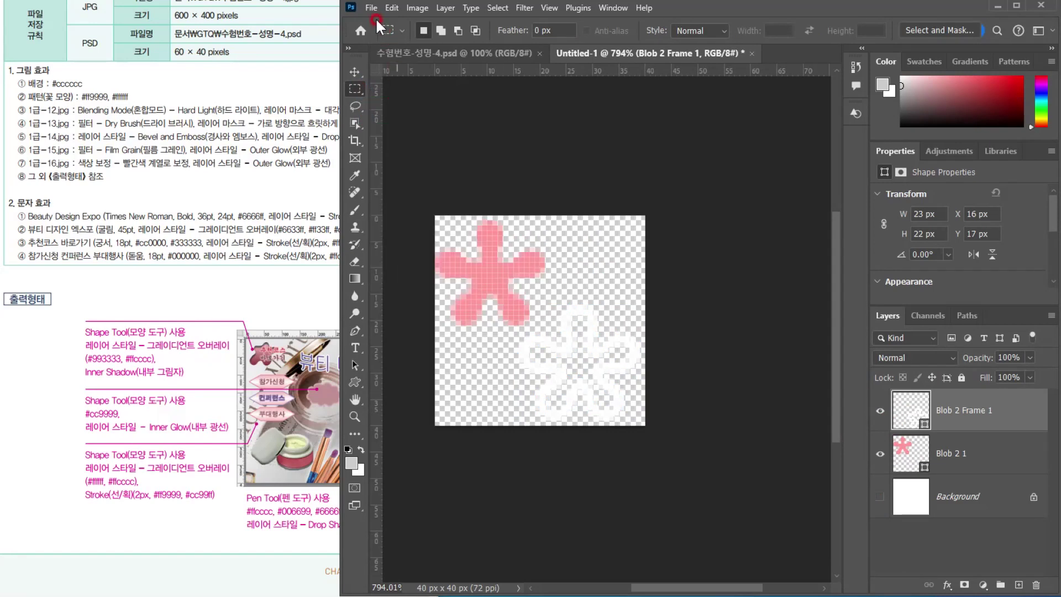
{"action": "left_click", "coordinate": [395, 7]}
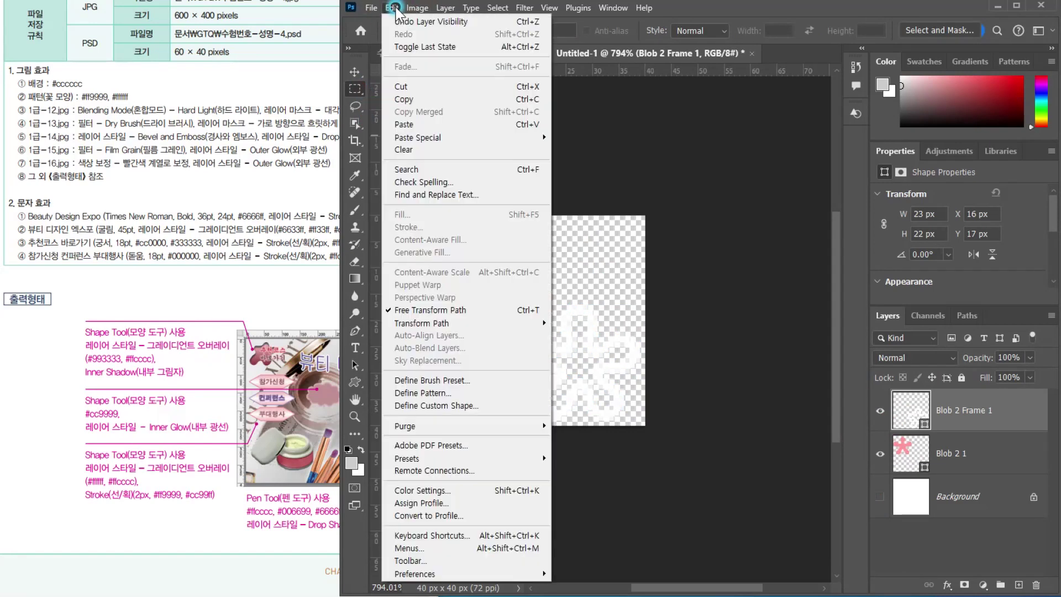
{"action": "left_click", "coordinate": [429, 394]}
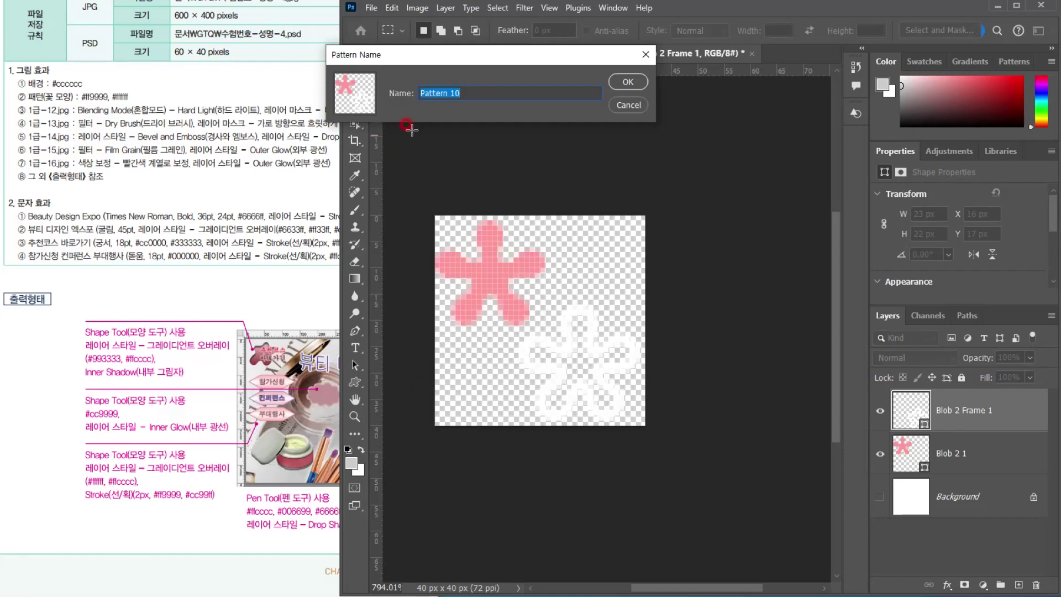
{"action": "type", "text": "Rh"}
{"action": "key", "text": "Return"}
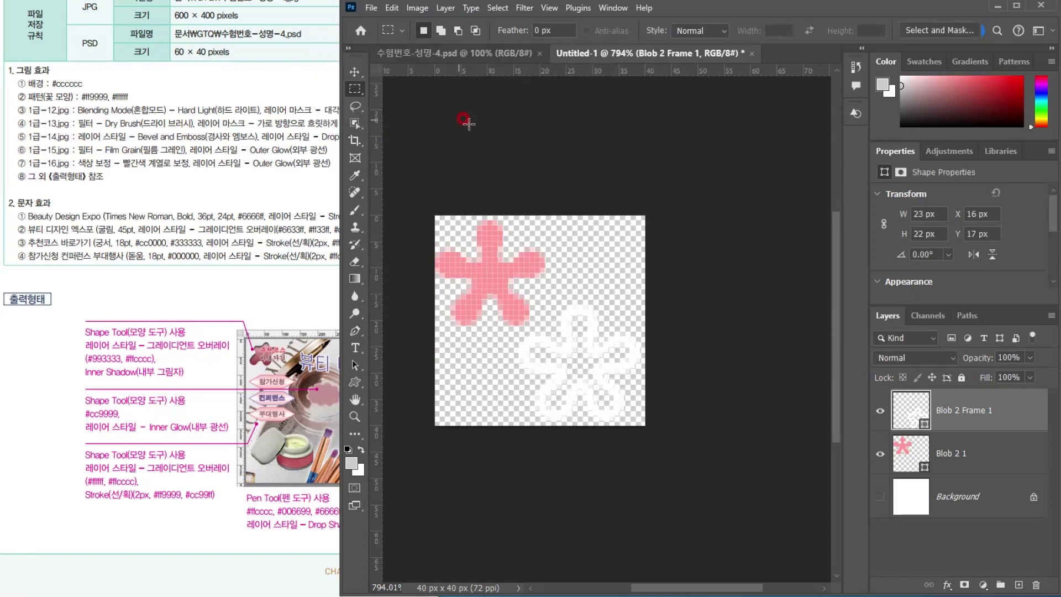
Switch to the 수험번호-성명-4.psd document and check the exam sheet's image effects for 1급-12.jpg
{"action": "left_click", "coordinate": [443, 56]}
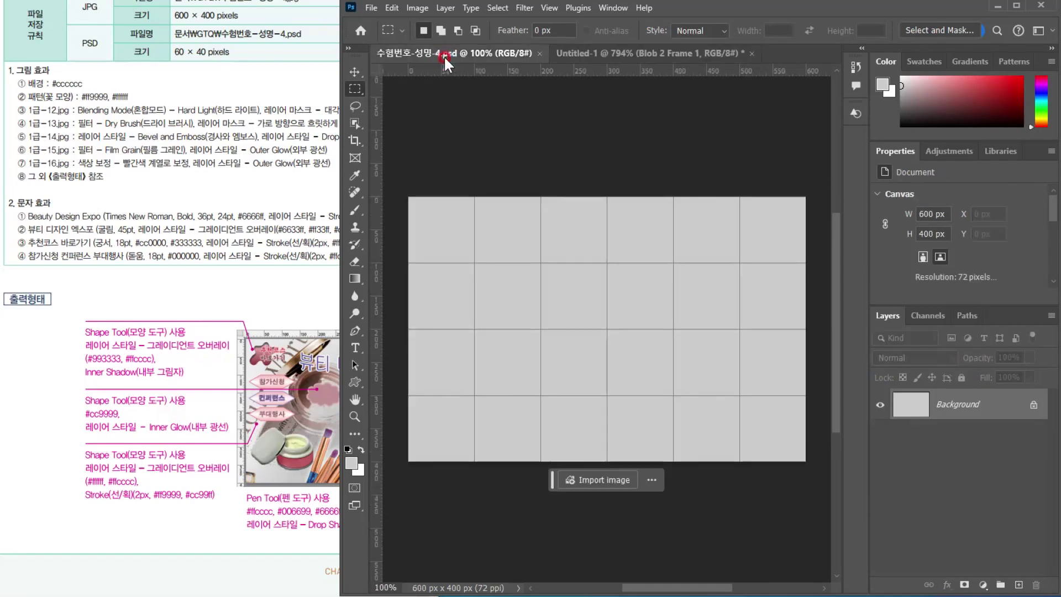
{"action": "left_click", "coordinate": [59, 197]}
{"action": "left_click", "coordinate": [42, 103]}
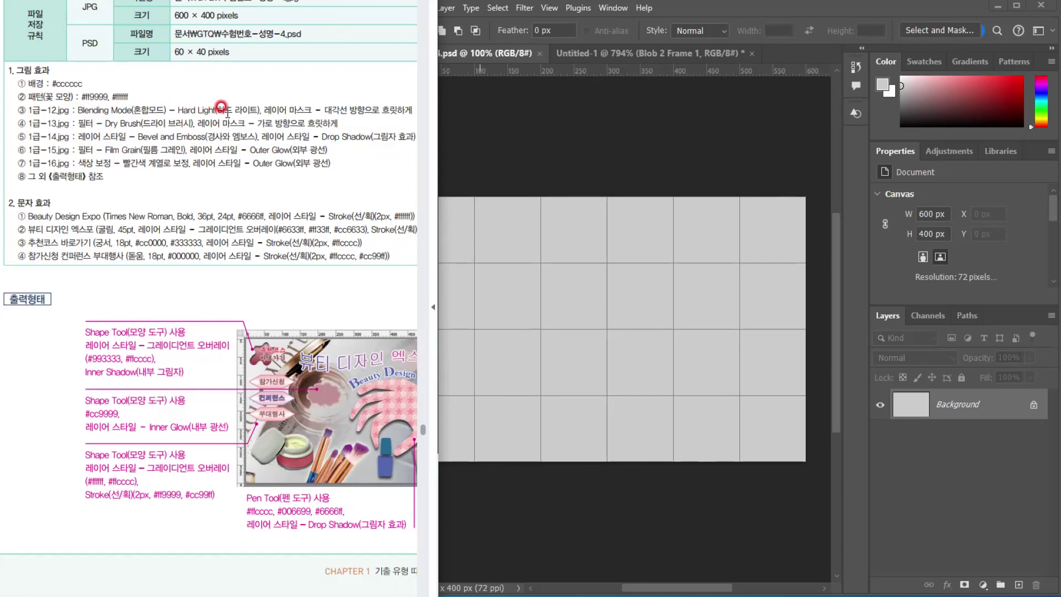
{"action": "left_click", "coordinate": [646, 17]}
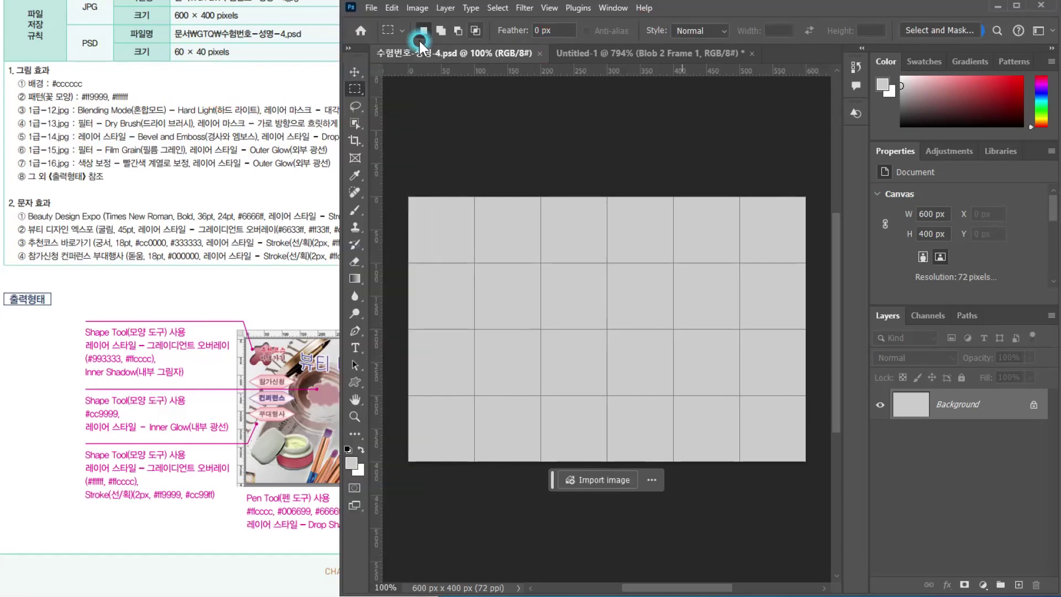
Open 1급-12.jpg, copy the whole image and paste it into the 수험번호-성명-4.psd document
{"action": "left_click", "coordinate": [380, 7]}
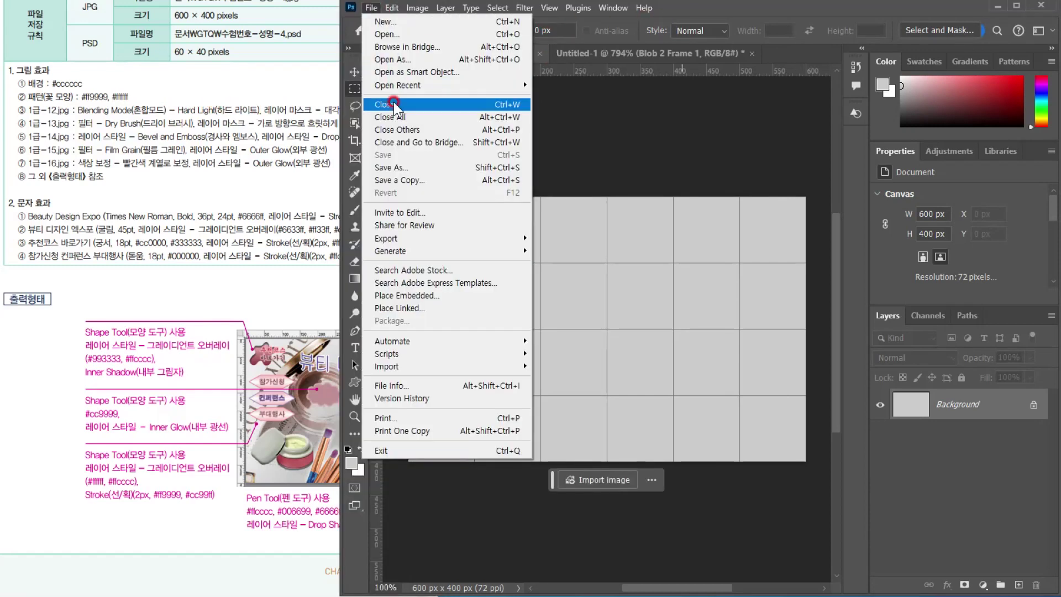
{"action": "left_click", "coordinate": [395, 38]}
{"action": "double_click", "coordinate": [135, 301]}
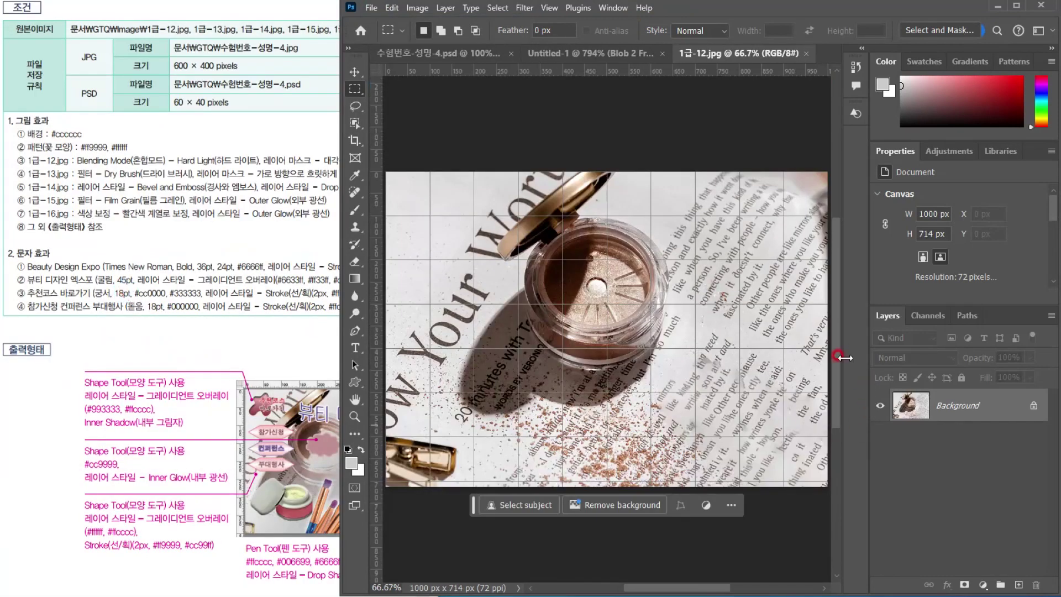
{"action": "key", "text": "ctrl+a"}
{"action": "key", "text": "ctrl+c"}
{"action": "left_click", "coordinate": [446, 50]}
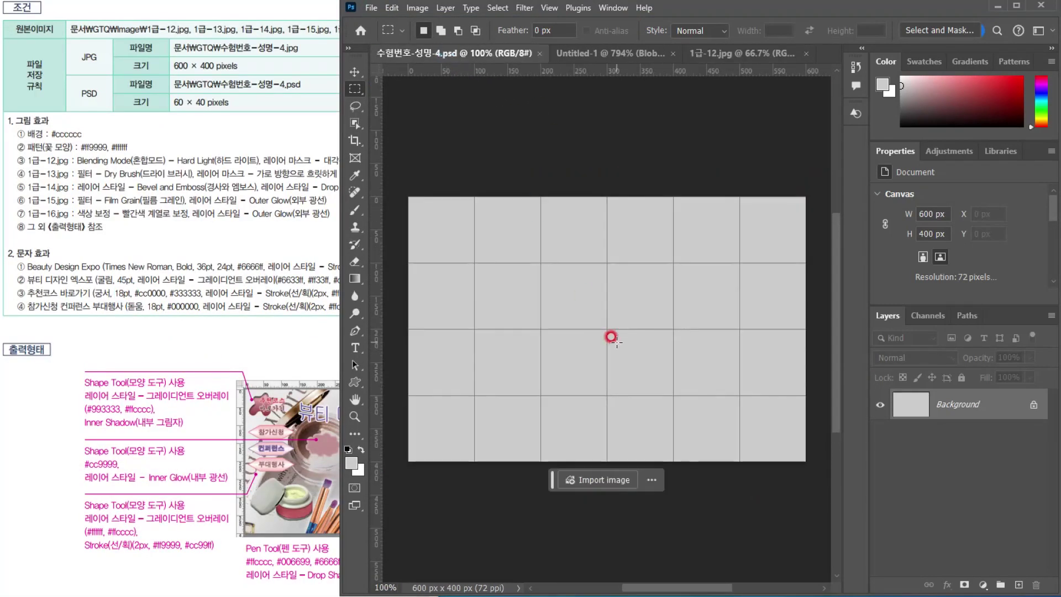
{"action": "key", "text": "ctrl+v"}
Scale the pasted cosmetics photo to 56.80% and position it at about X -57 px, Y -3 px
{"action": "key", "text": "ctrl+t"}
{"action": "left_click_drag", "start_coordinate": [406, 194], "coordinate": [496, 253]}
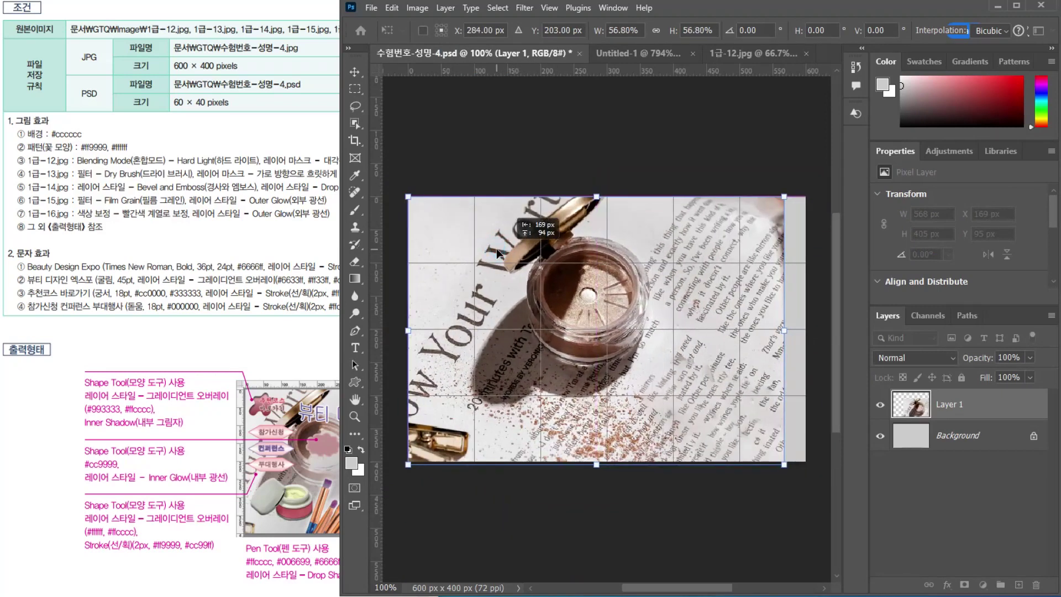
{"action": "left_click_drag", "start_coordinate": [698, 298], "coordinate": [670, 301]}
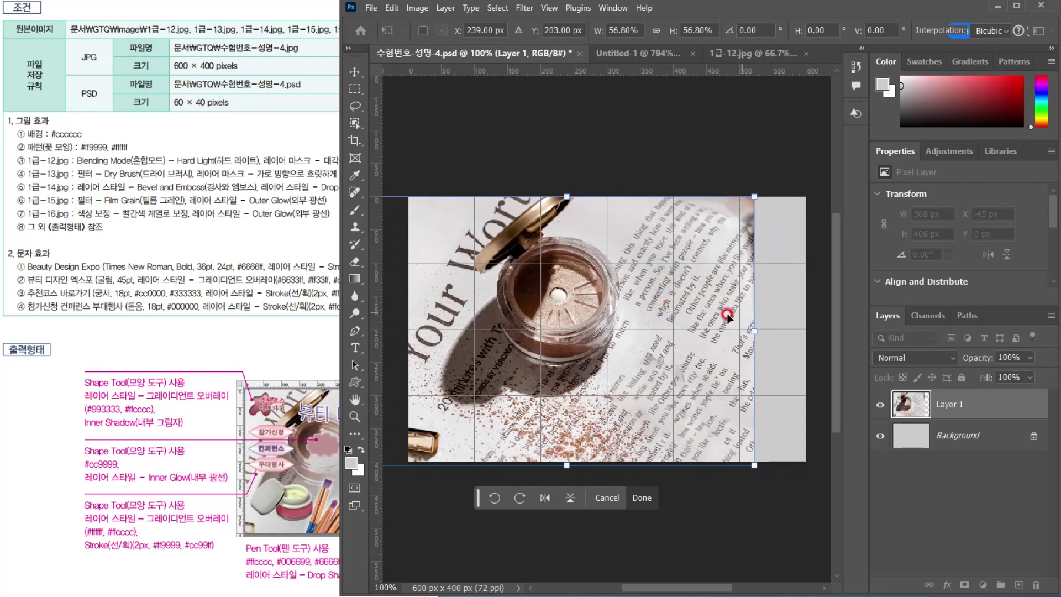
{"action": "left_click_drag", "start_coordinate": [658, 314], "coordinate": [651, 313]}
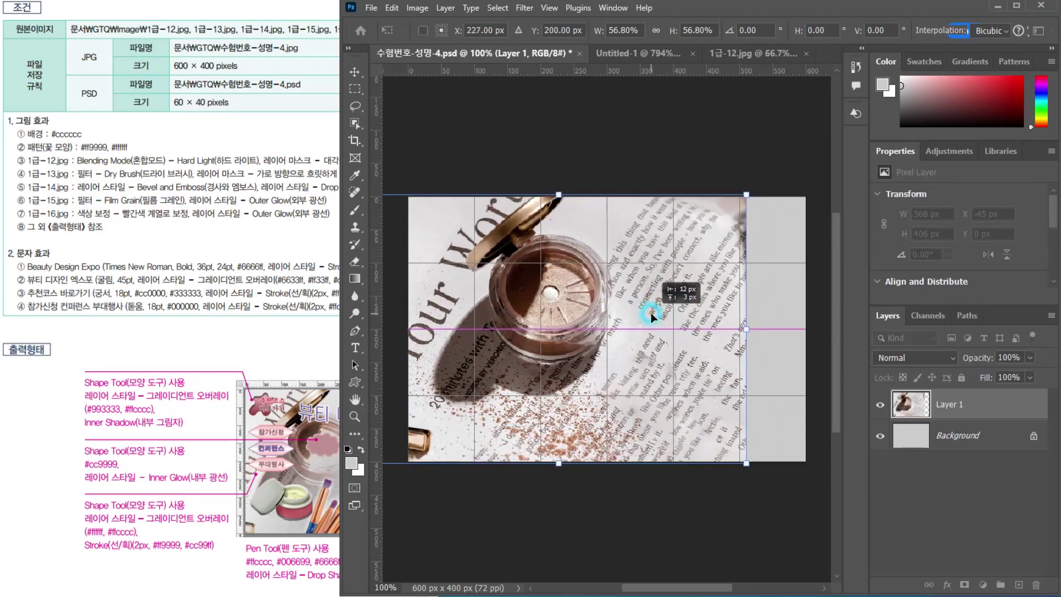
{"action": "left_click_drag", "start_coordinate": [651, 313], "coordinate": [651, 313]}
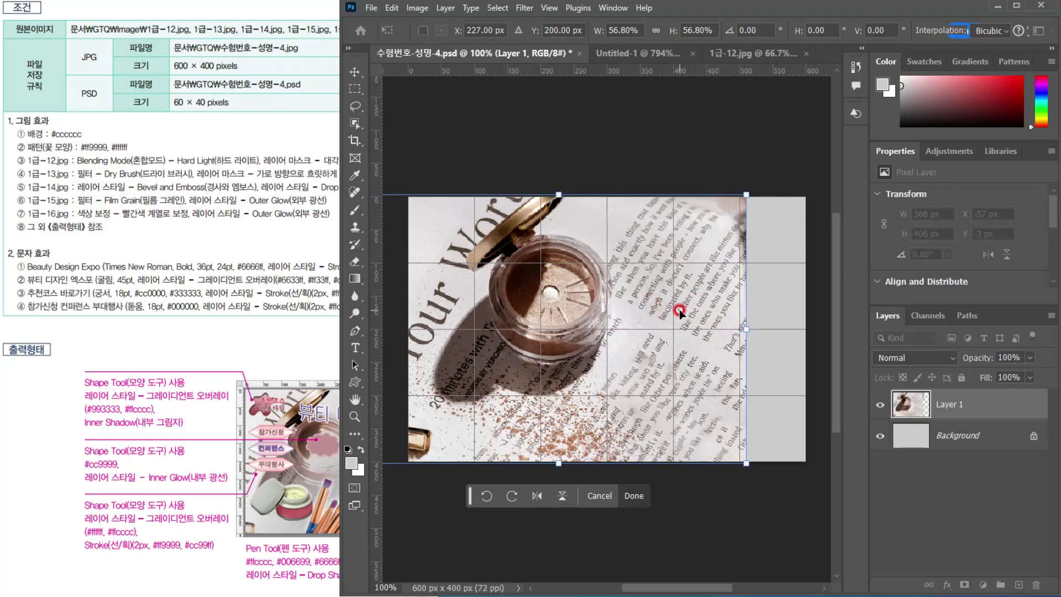
{"action": "key", "text": "Return"}
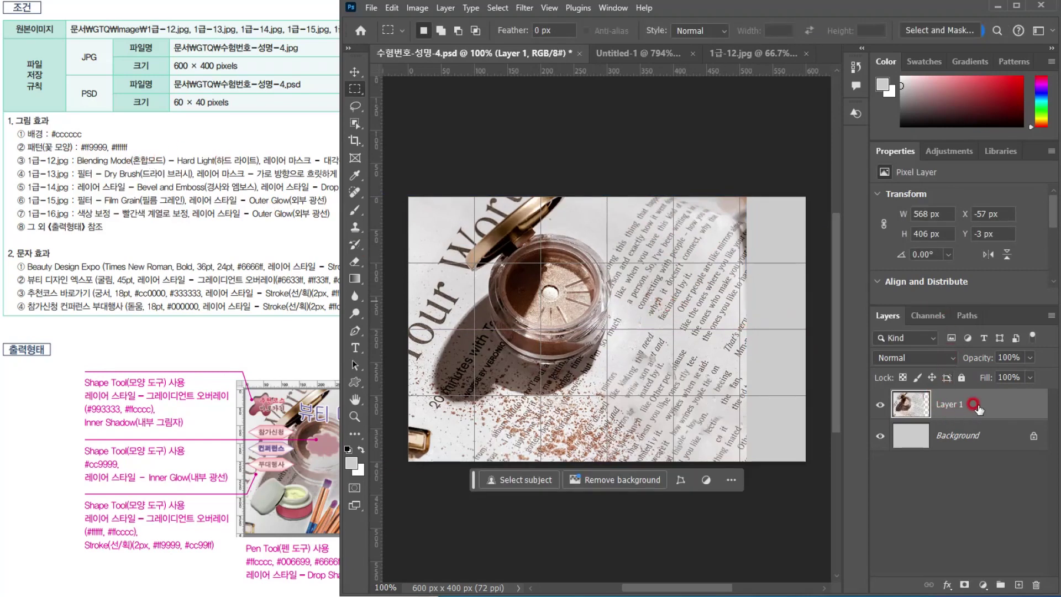
Set the photo layer's blending mode to Hard Light and check the exam sheet for the layer mask's fade direction
{"action": "left_click", "coordinate": [907, 357]}
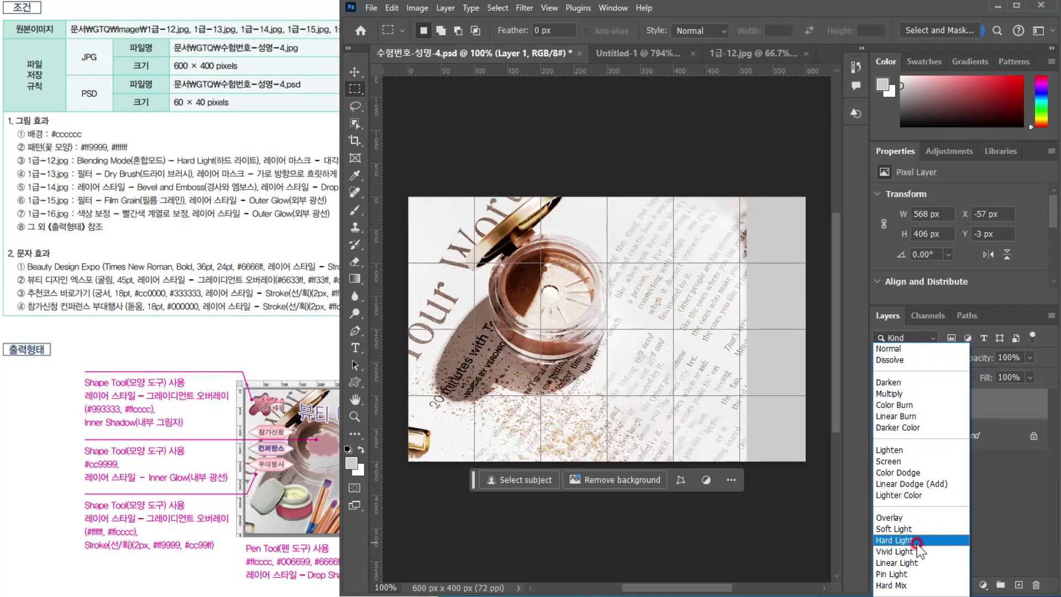
{"action": "left_click", "coordinate": [916, 541]}
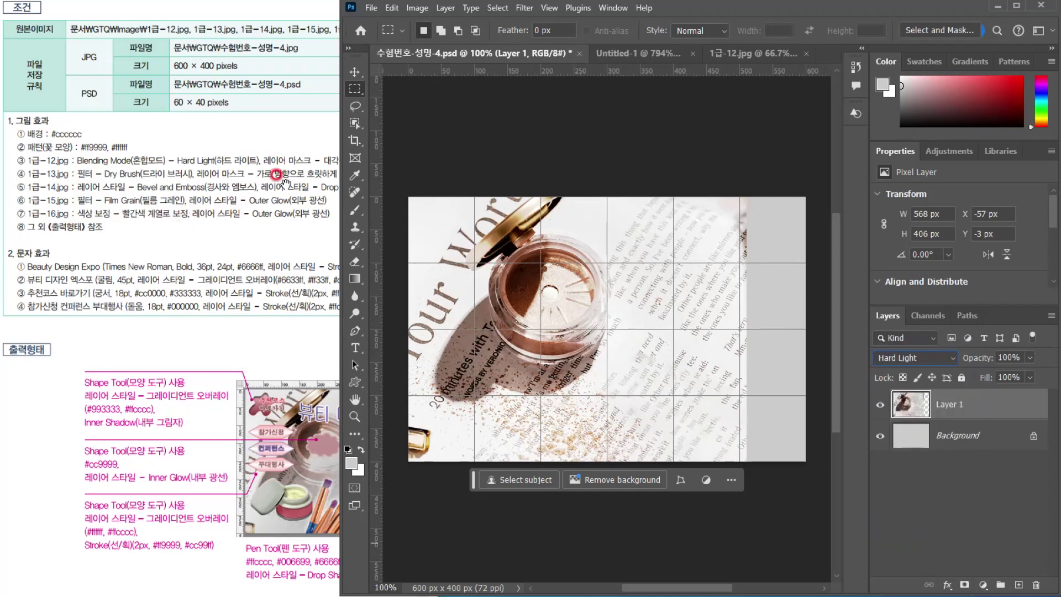
{"action": "left_click", "coordinate": [264, 308]}
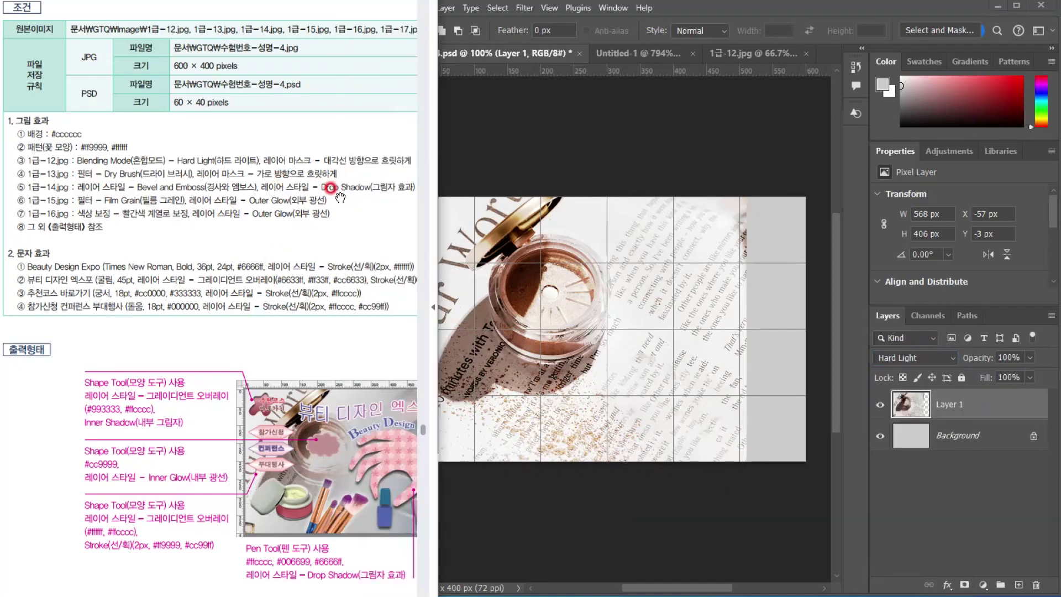
{"action": "left_click_drag", "start_coordinate": [335, 287], "coordinate": [310, 273]}
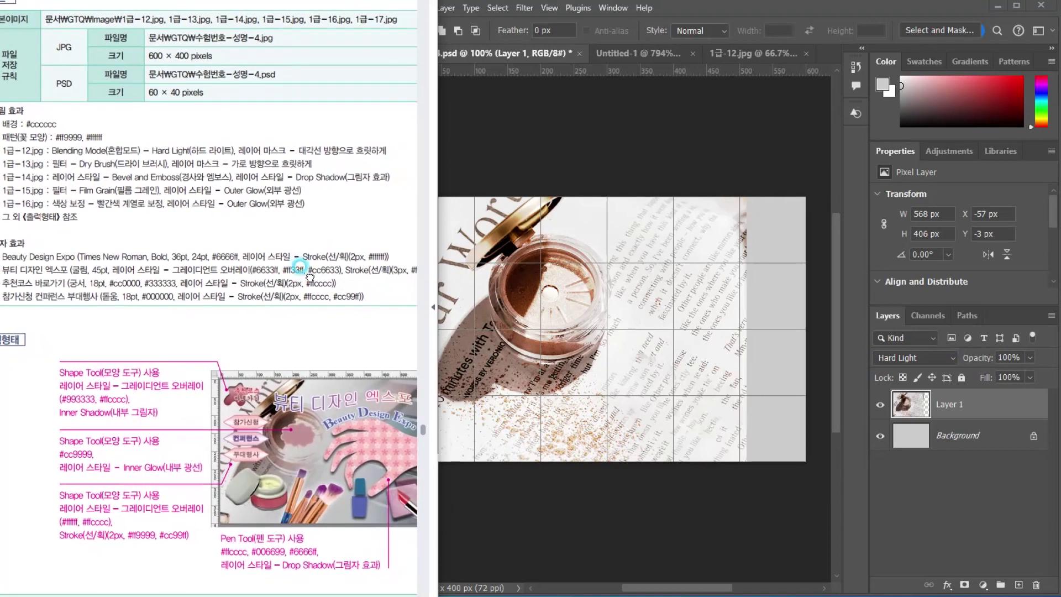
{"action": "left_click", "coordinate": [802, 162]}
{"action": "left_click", "coordinate": [777, 14]}
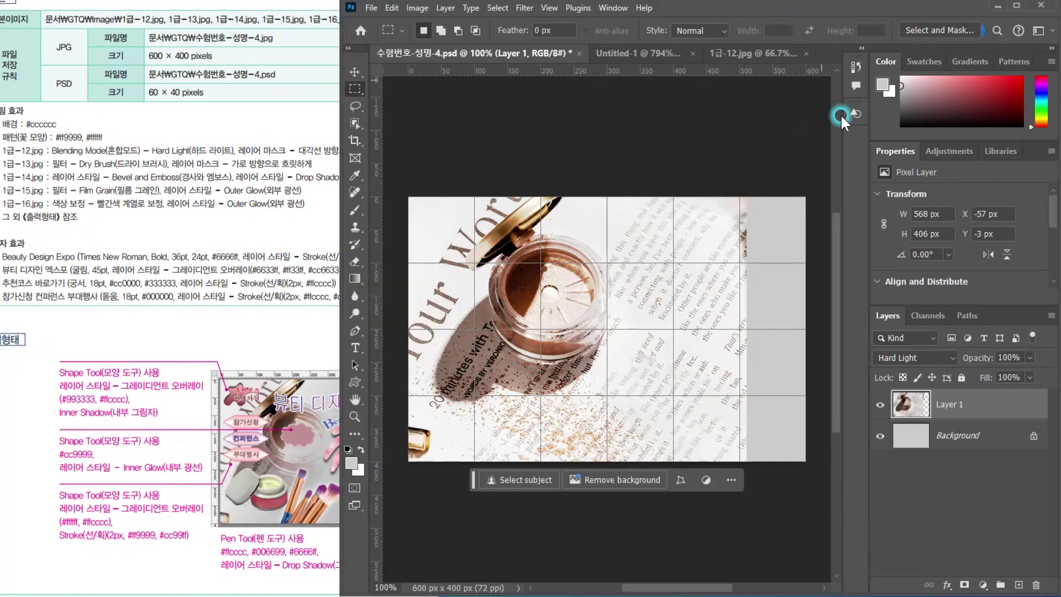
Add a layer mask to the photo layer and choose the black-to-white Basics preset for the Gradient tool
{"action": "left_click", "coordinate": [964, 585]}
{"action": "left_click", "coordinate": [354, 279]}
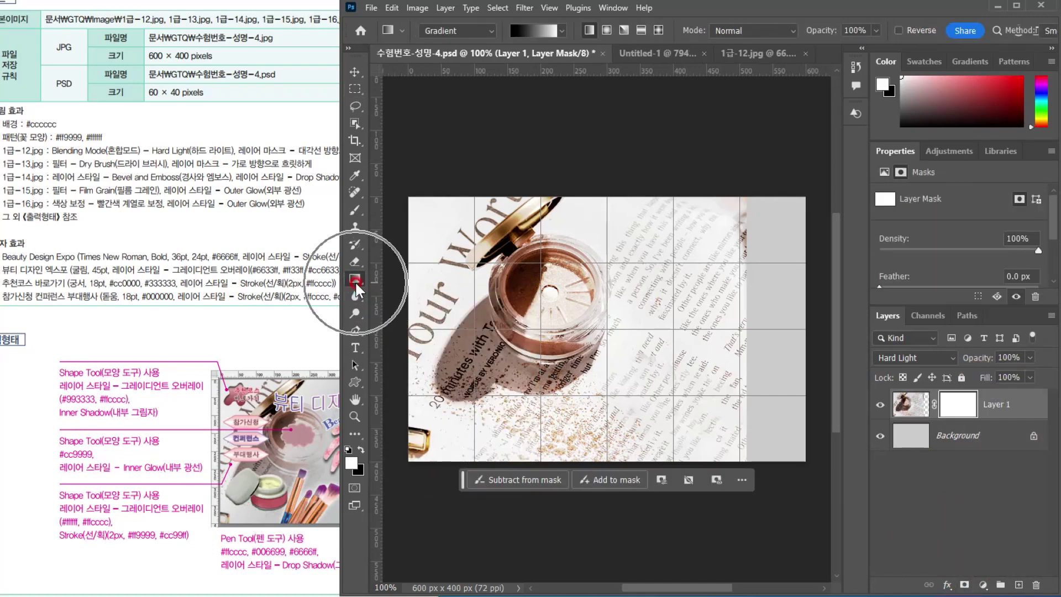
{"action": "left_click", "coordinate": [539, 31]}
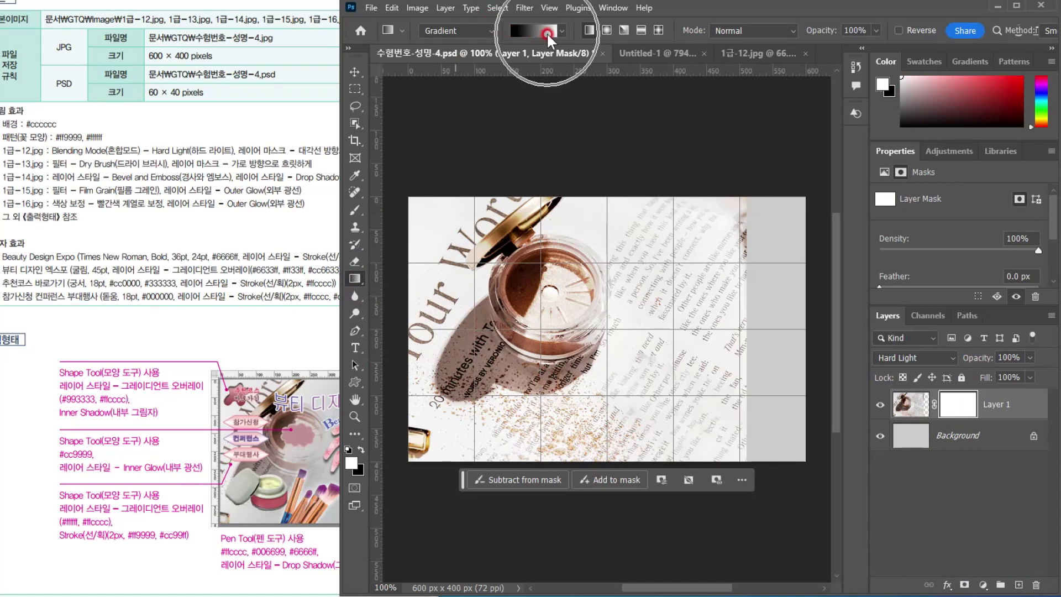
{"action": "left_click", "coordinate": [562, 33]}
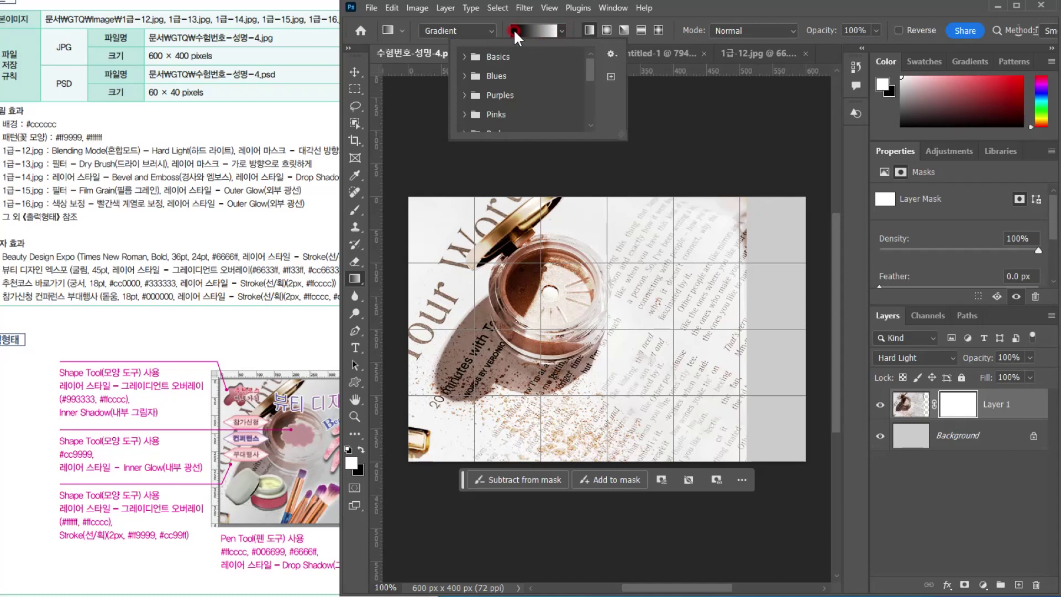
{"action": "left_click", "coordinate": [463, 56]}
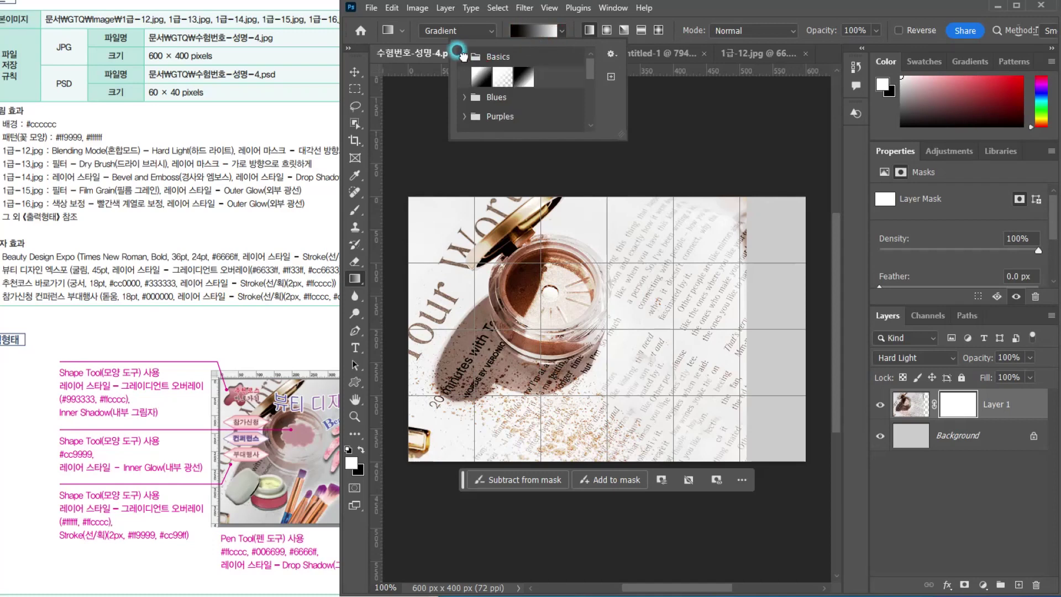
{"action": "double_click", "coordinate": [524, 80]}
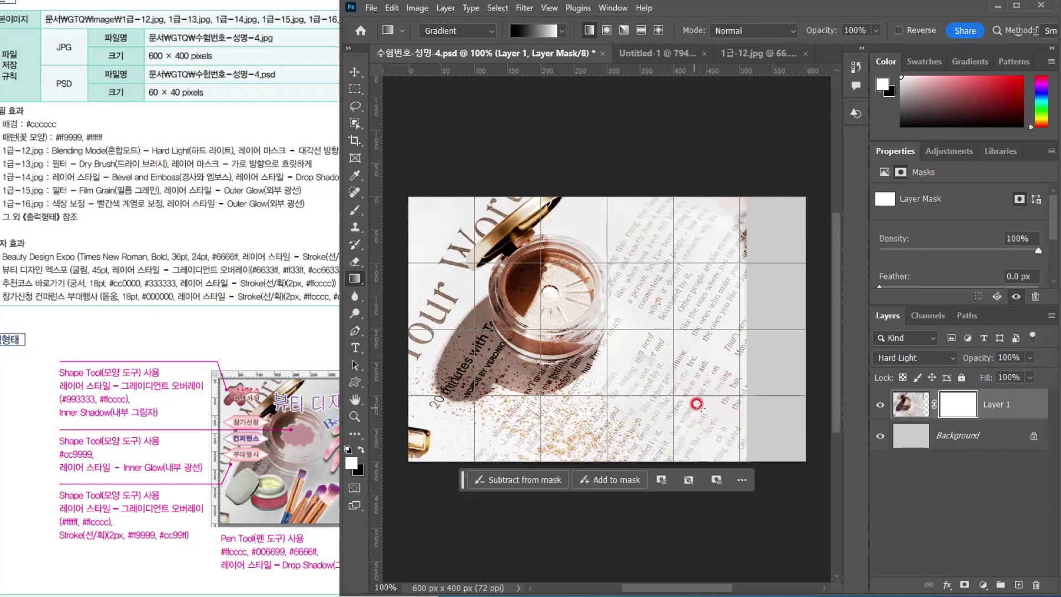
Draw a diagonal gradient on the cosmetics photo's mask, from black at the lower right to white at the upper left, and check the exam sheet
{"action": "left_click_drag", "start_coordinate": [711, 417], "coordinate": [532, 244]}
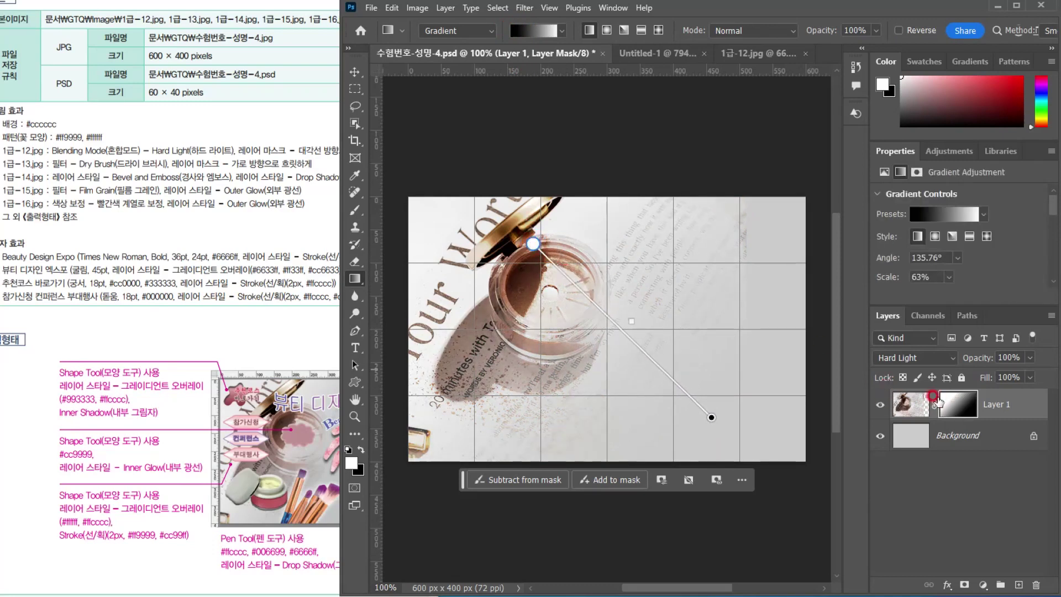
{"action": "left_click", "coordinate": [139, 202]}
{"action": "left_click_drag", "start_coordinate": [143, 225], "coordinate": [155, 224]}
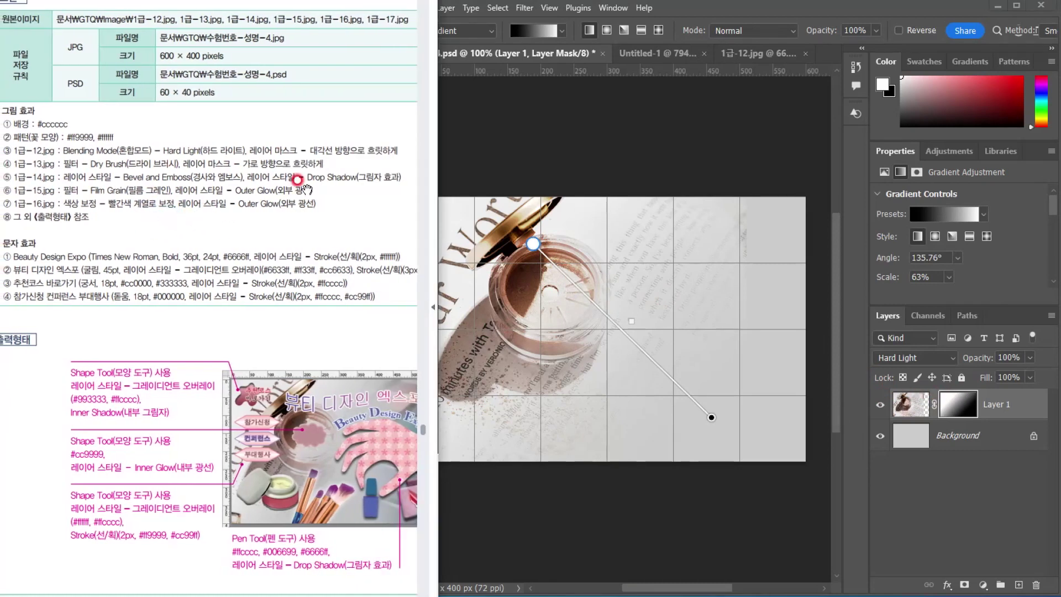
Open 1급-13.jpg, copy the whole eyeshadow palette image and paste it into the 수험번호-성명-4.psd document
{"action": "left_click", "coordinate": [666, 7]}
{"action": "left_click", "coordinate": [371, 8]}
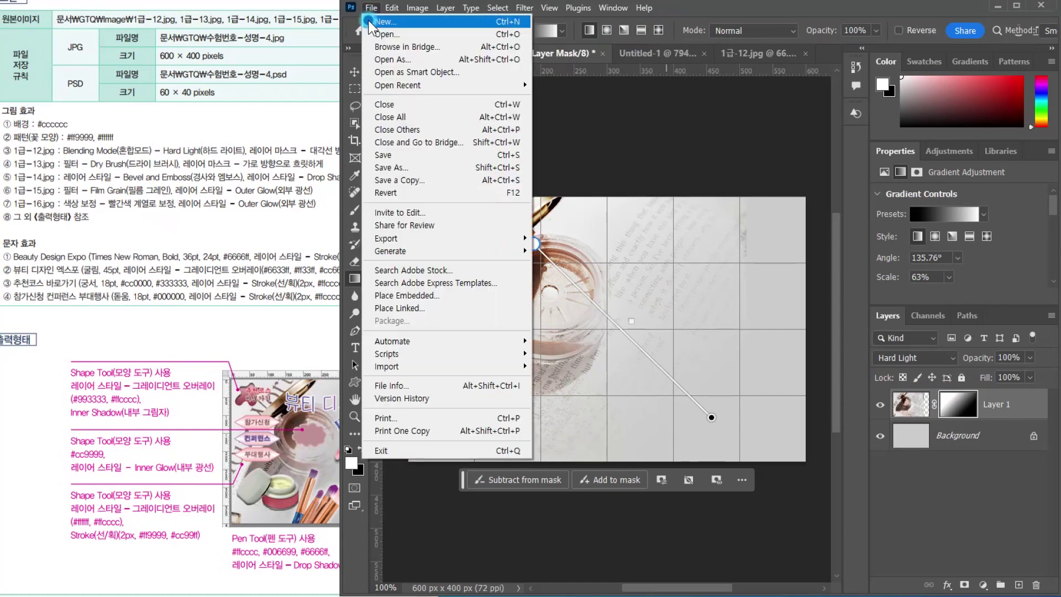
{"action": "left_click", "coordinate": [381, 34]}
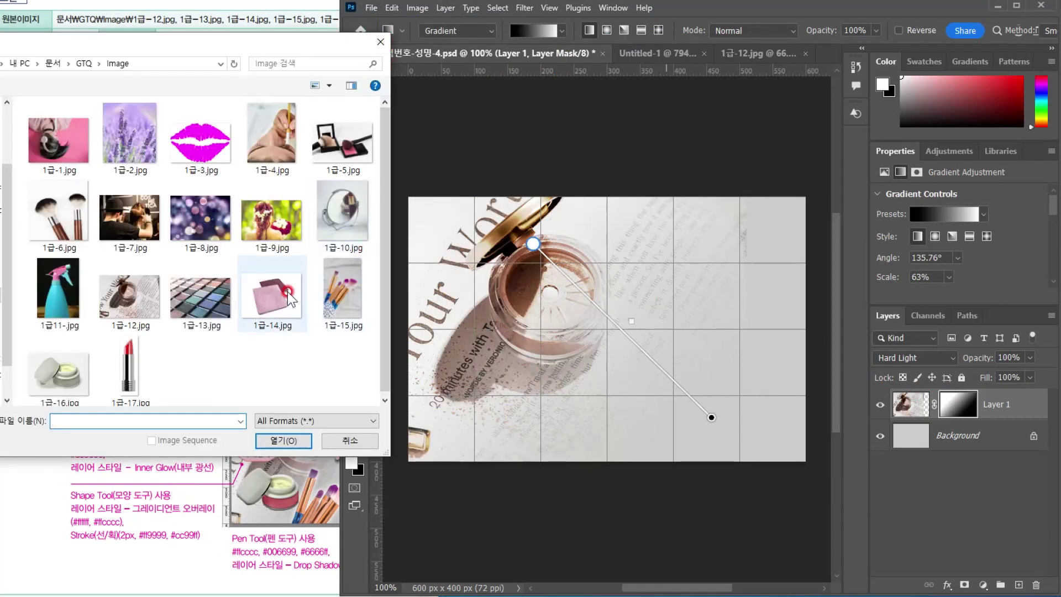
{"action": "double_click", "coordinate": [202, 310]}
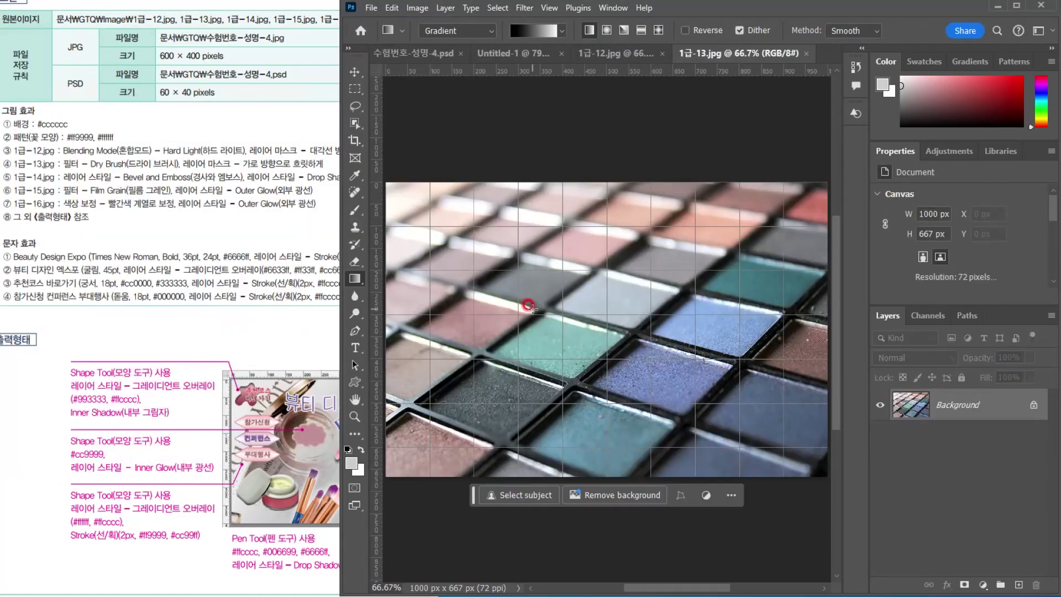
{"action": "key", "text": "ctrl+a"}
{"action": "left_click", "coordinate": [415, 53]}
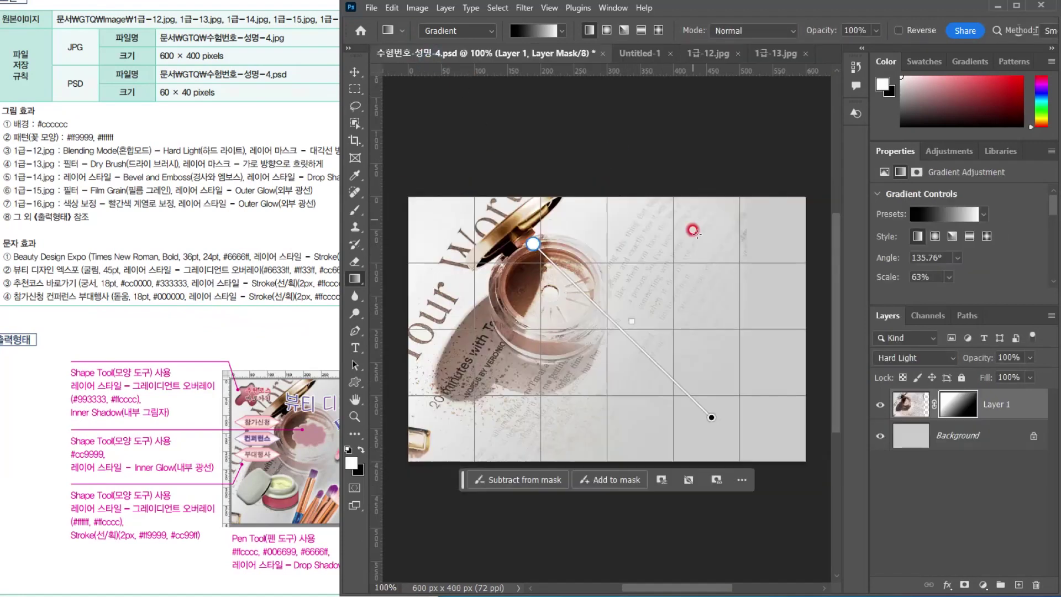
{"action": "key", "text": "ctrl+v"}
Scale the pasted palette photo to 60.80% and position it at X 0 px, Y -5 px
{"action": "key", "text": "ctrl+t"}
{"action": "left_click_drag", "start_coordinate": [411, 197], "coordinate": [532, 247]}
{"action": "left_click_drag", "start_coordinate": [474, 186], "coordinate": [486, 191]}
{"action": "left_click_drag", "start_coordinate": [669, 312], "coordinate": [591, 310]}
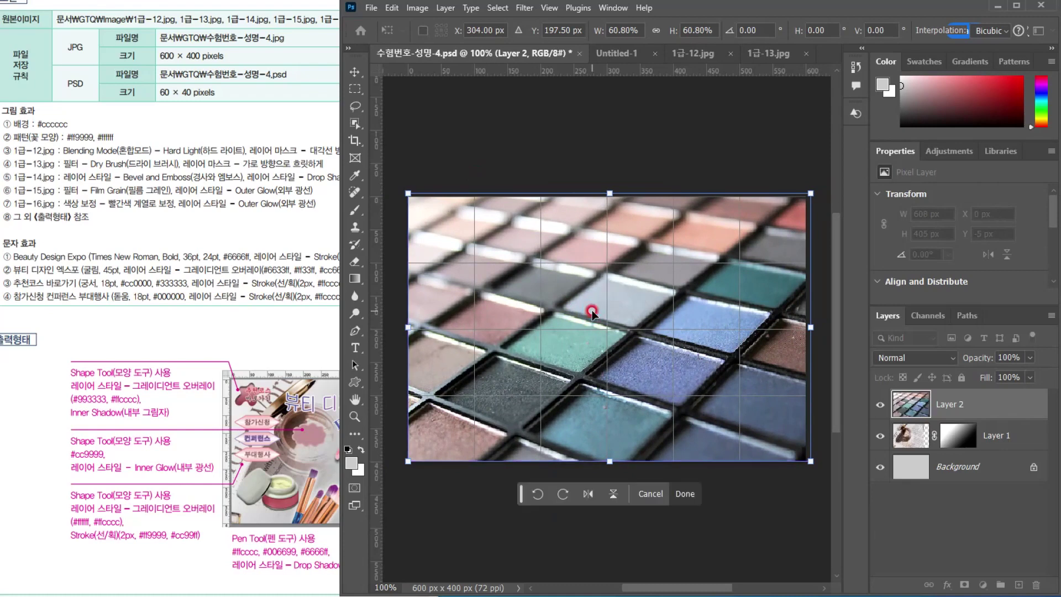
{"action": "key", "text": "Return"}
{"action": "key", "text": "g"}
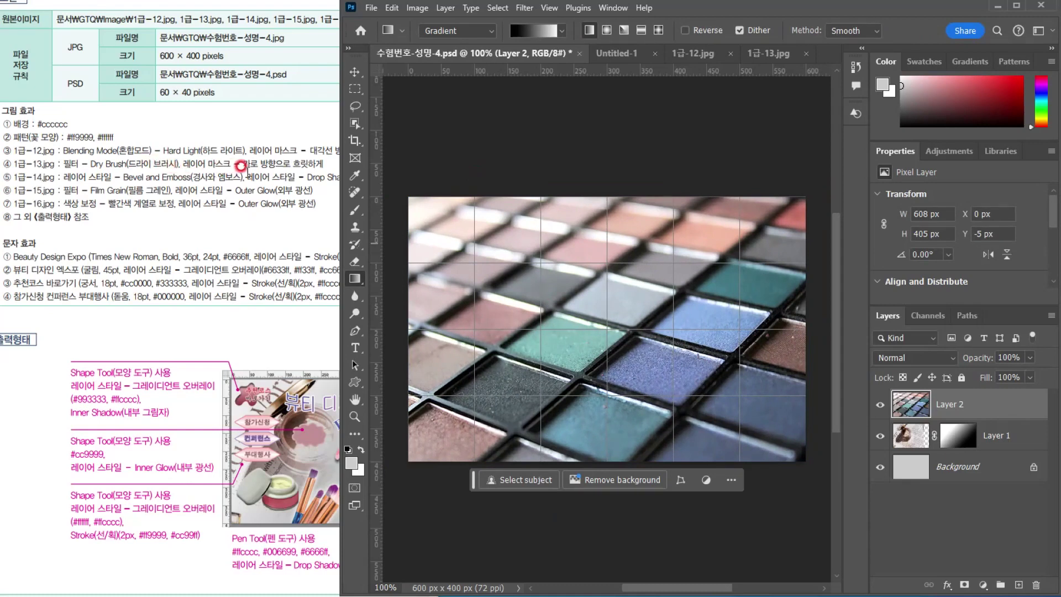
Check the exam sheet for 1급-13.jpg and apply the Dry Brush artistic filter to the palette layer
{"action": "left_click", "coordinate": [304, 511]}
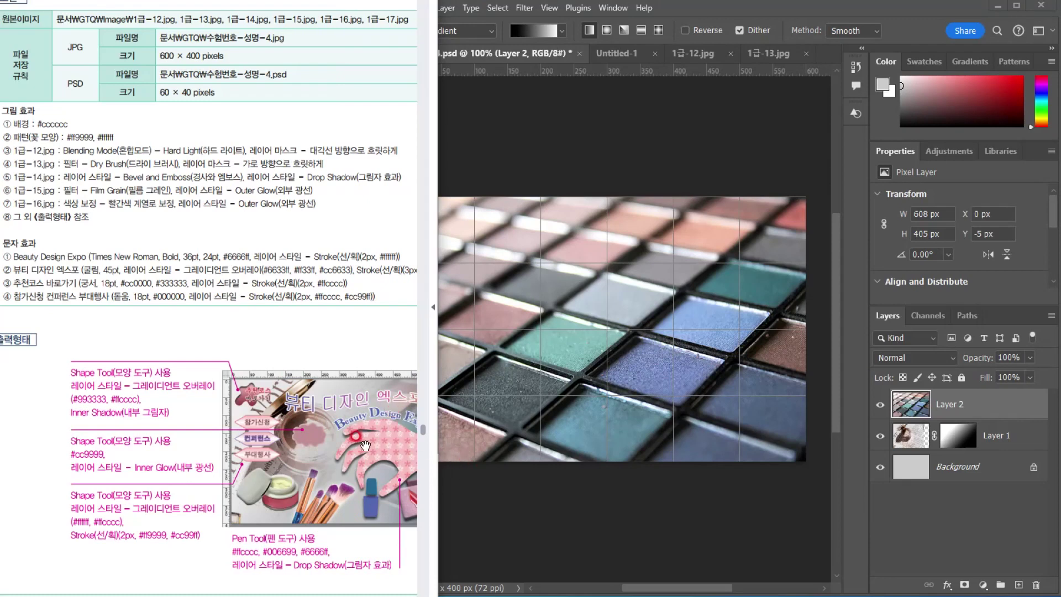
{"action": "left_click_drag", "start_coordinate": [365, 446], "coordinate": [336, 439]}
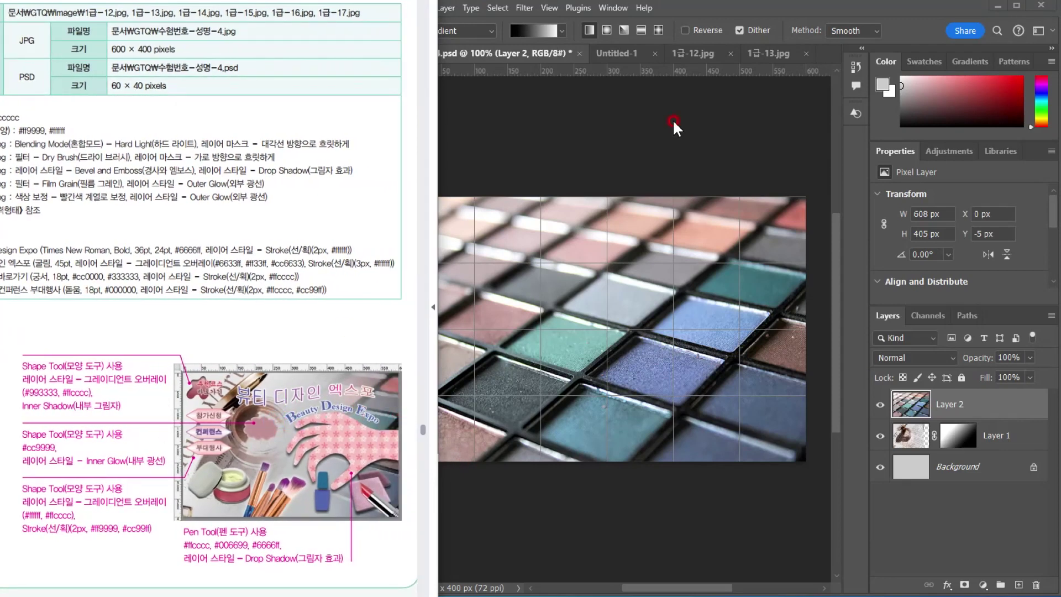
{"action": "left_click", "coordinate": [688, 3]}
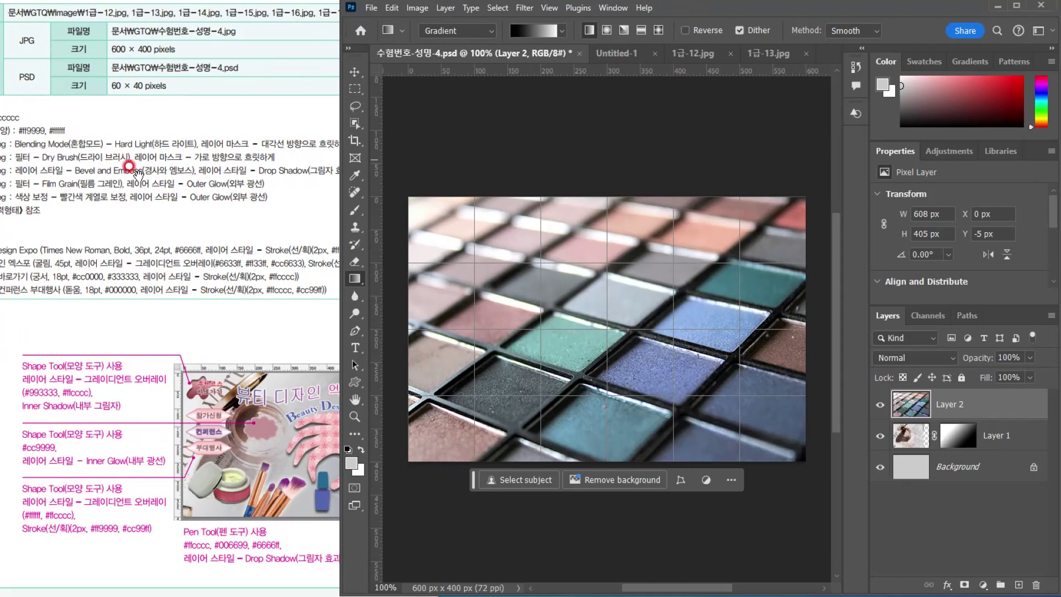
{"action": "left_click", "coordinate": [524, 8]}
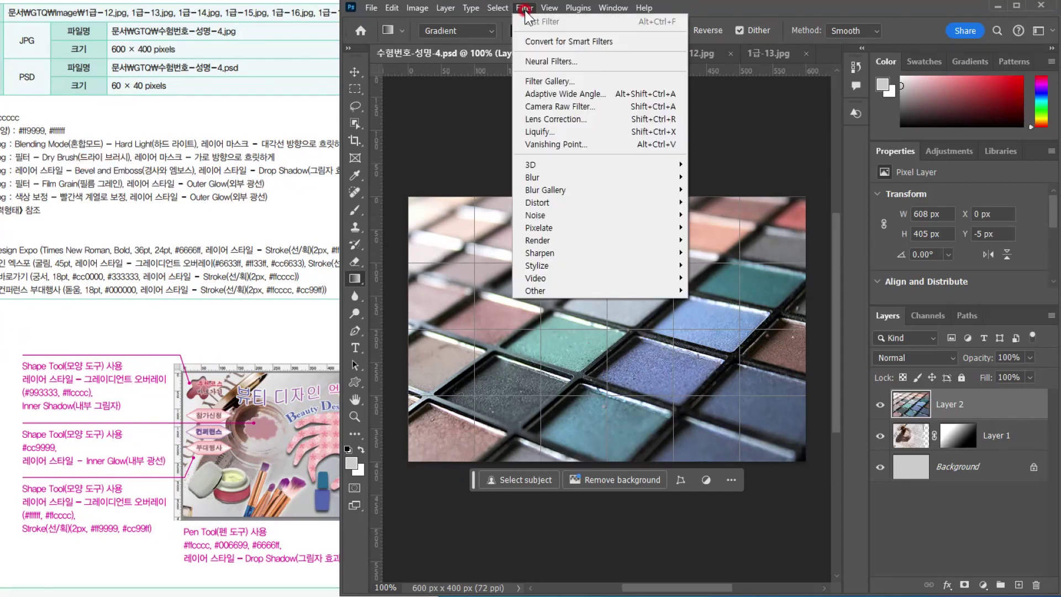
{"action": "left_click", "coordinate": [533, 80]}
{"action": "left_click", "coordinate": [660, 37]}
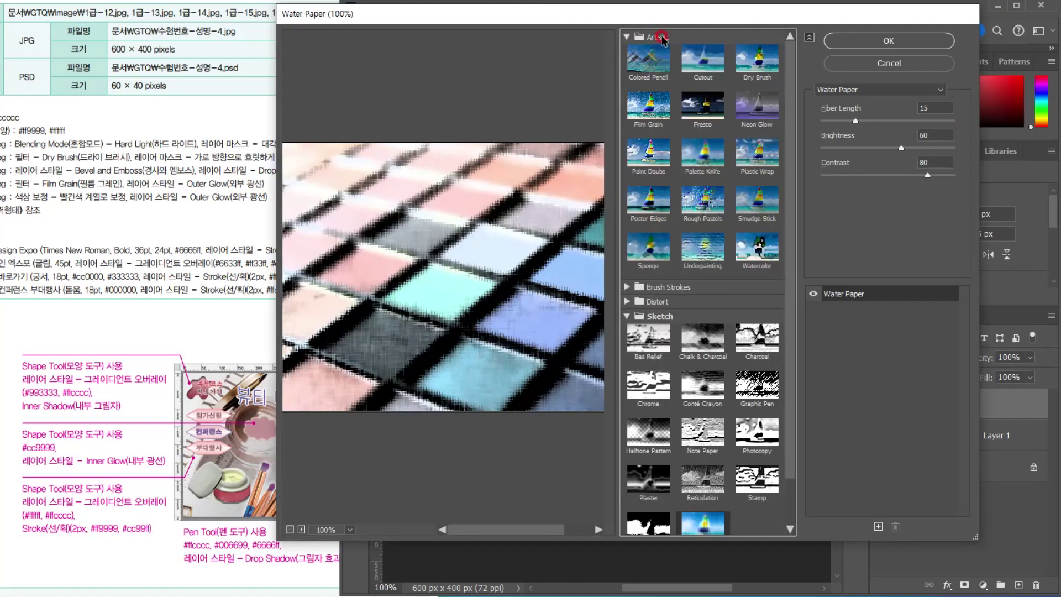
{"action": "left_click", "coordinate": [768, 64]}
{"action": "left_click", "coordinate": [846, 41]}
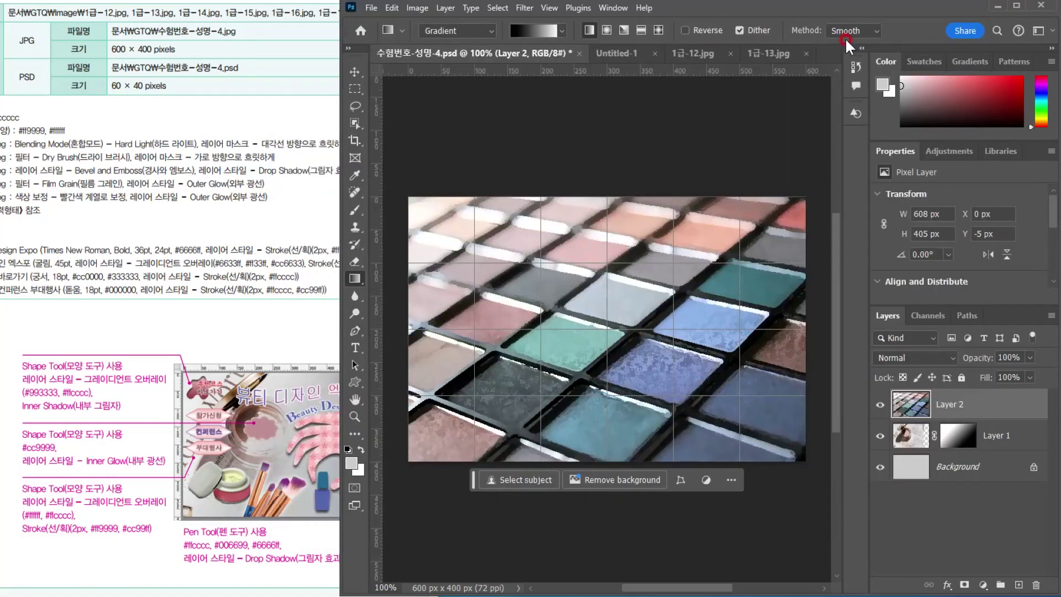
Add a layer mask to the palette layer, ready the Gradient tool, and compare with the sample output on the exam sheet
{"action": "left_click", "coordinate": [964, 586]}
{"action": "left_click", "coordinate": [347, 284]}
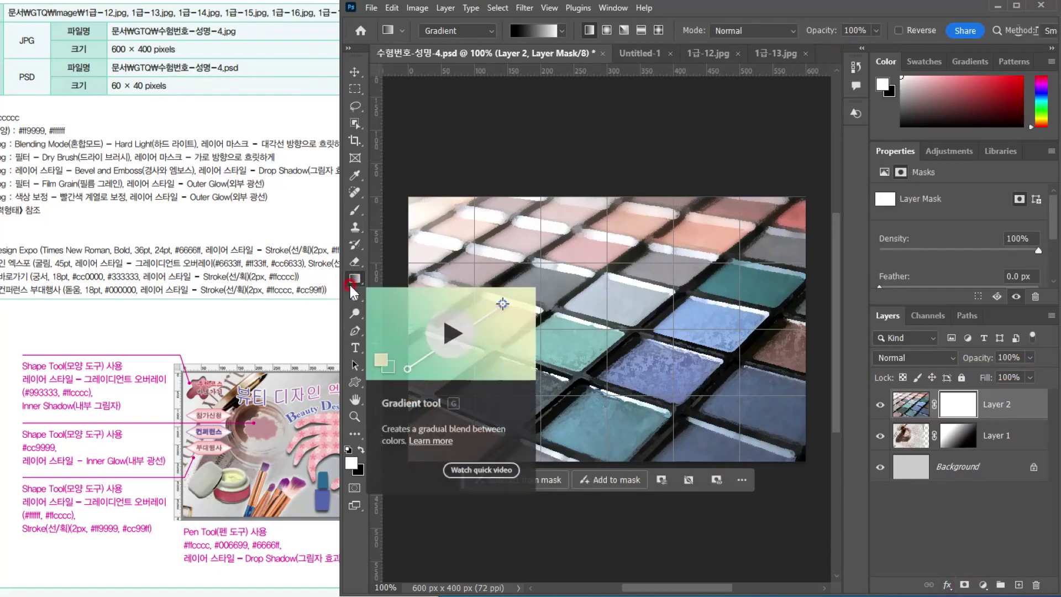
{"action": "left_click", "coordinate": [526, 32]}
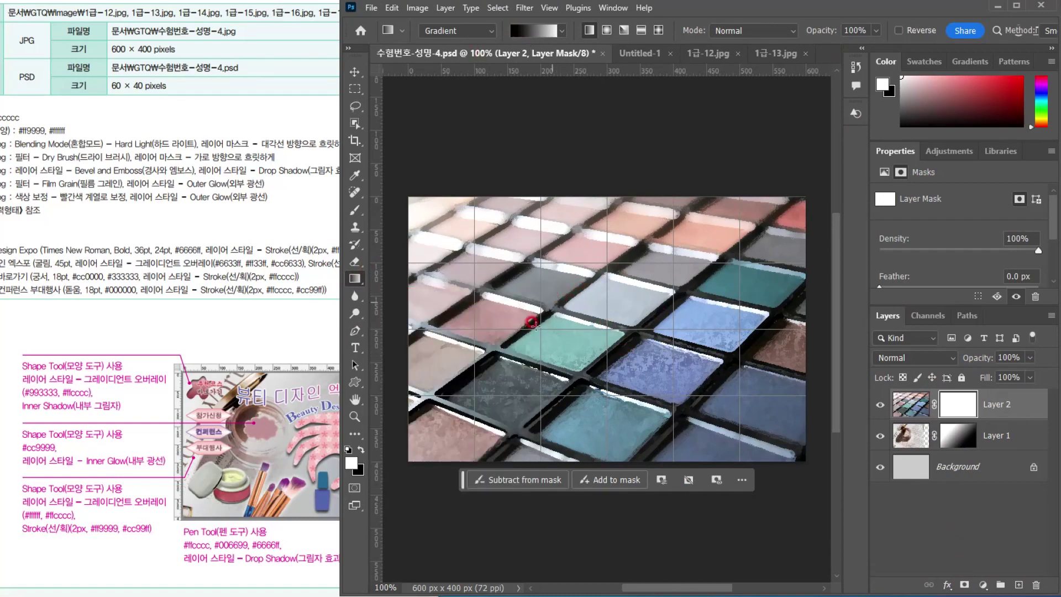
{"action": "left_click", "coordinate": [183, 424]}
{"action": "left_click", "coordinate": [668, 5]}
Try a long horizontal black-to-white gradient on the palette layer's mask, ending well beyond the canvas's right edge
{"action": "left_click_drag", "start_coordinate": [526, 315], "coordinate": [554, 315]}
{"action": "scroll", "coordinate": [635, 313], "scroll_direction": "down", "scroll_amount": 4, "text": "alt"}
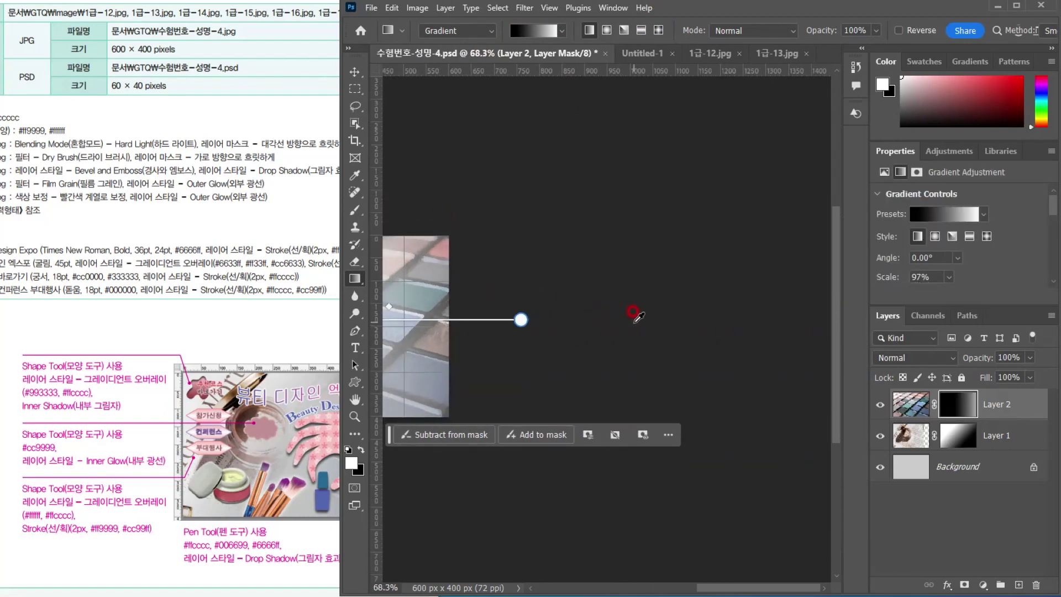
{"action": "left_click_drag", "start_coordinate": [474, 348], "coordinate": [687, 328]}
{"action": "scroll", "coordinate": [503, 267], "scroll_direction": "up", "scroll_amount": 5, "text": "alt"}
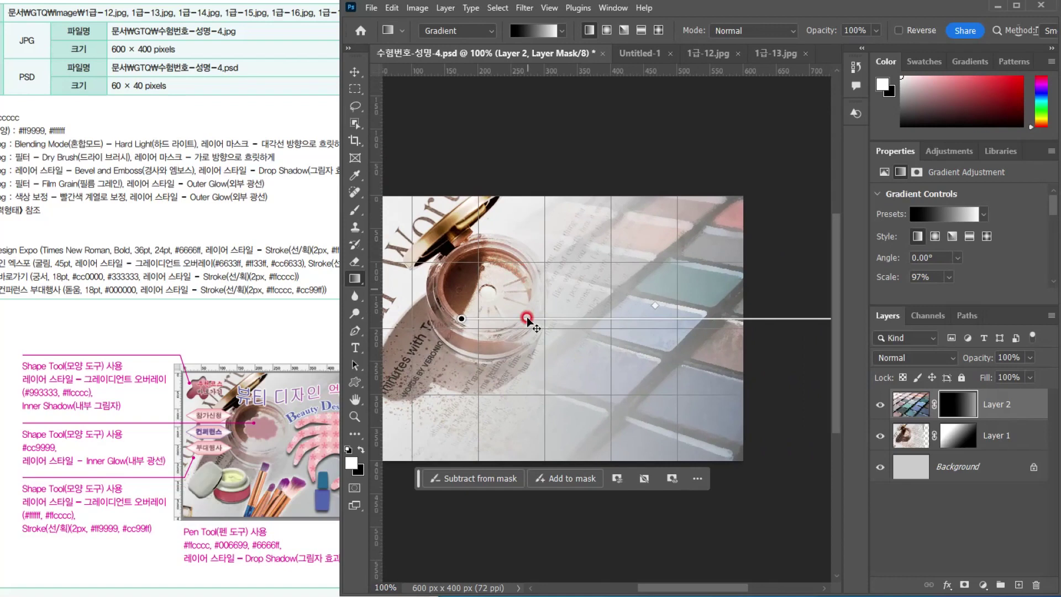
Redraw the palette mask's gradient horizontally at 0°, from black near mid-canvas to white just past the right edge
{"action": "scroll", "coordinate": [545, 374], "scroll_direction": "down", "scroll_amount": 3, "text": "alt"}
{"action": "left_click_drag", "start_coordinate": [602, 369], "coordinate": [679, 304]}
{"action": "left_click_drag", "start_coordinate": [577, 337], "coordinate": [772, 338]}
Check the exam sheet's instructions for 1급-14.jpg, then open that image and hide its grid
{"action": "left_click", "coordinate": [229, 338]}
{"action": "left_click", "coordinate": [318, 441]}
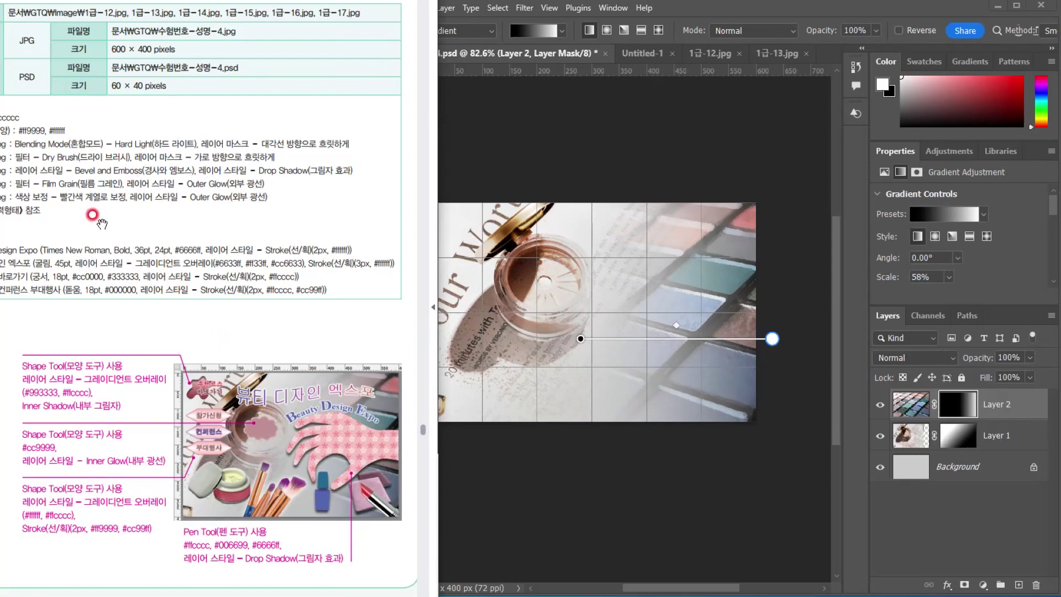
{"action": "left_click_drag", "start_coordinate": [99, 219], "coordinate": [181, 226]}
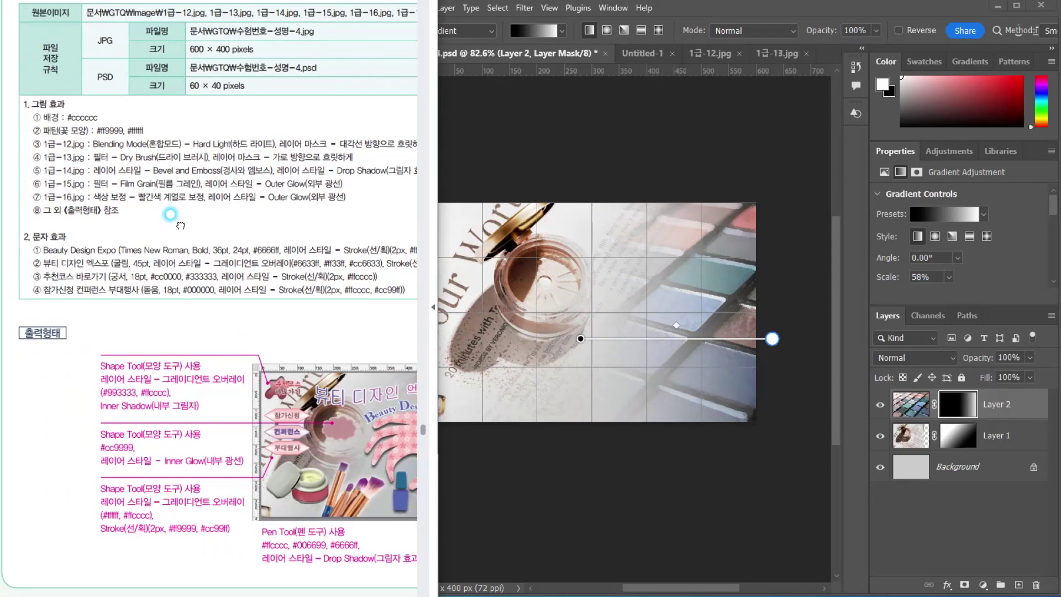
{"action": "left_click", "coordinate": [80, 183]}
{"action": "left_click", "coordinate": [668, 6]}
{"action": "left_click", "coordinate": [379, 6]}
{"action": "left_click", "coordinate": [386, 33]}
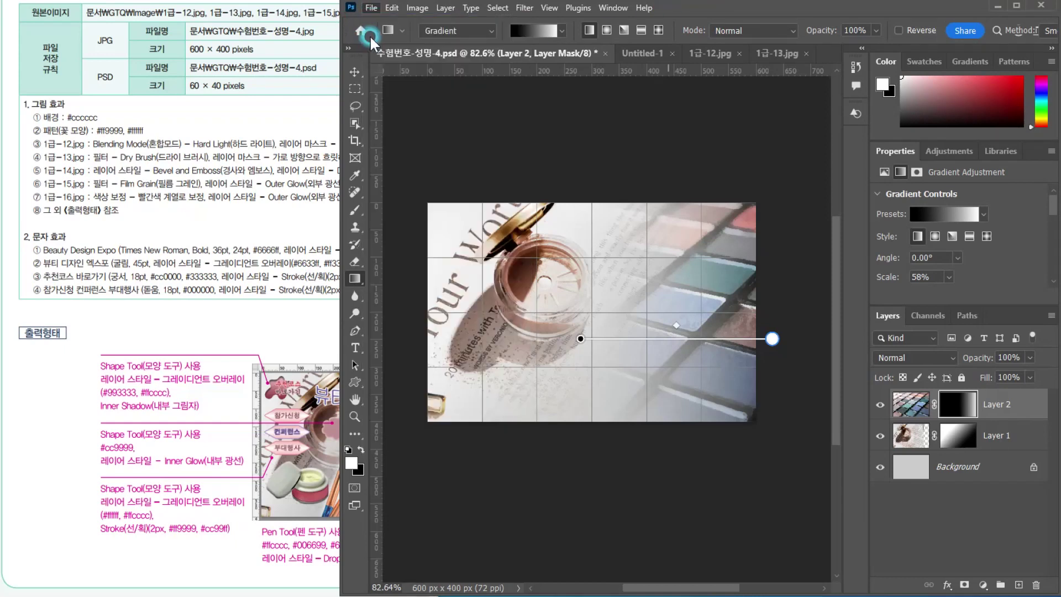
{"action": "double_click", "coordinate": [273, 292]}
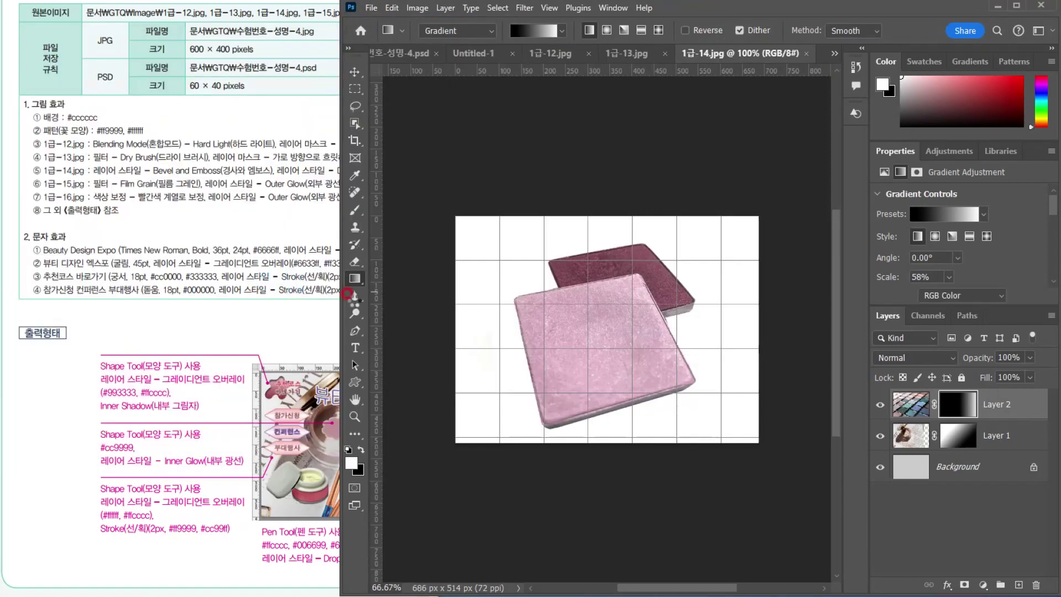
{"action": "key", "text": "ctrl+'"}
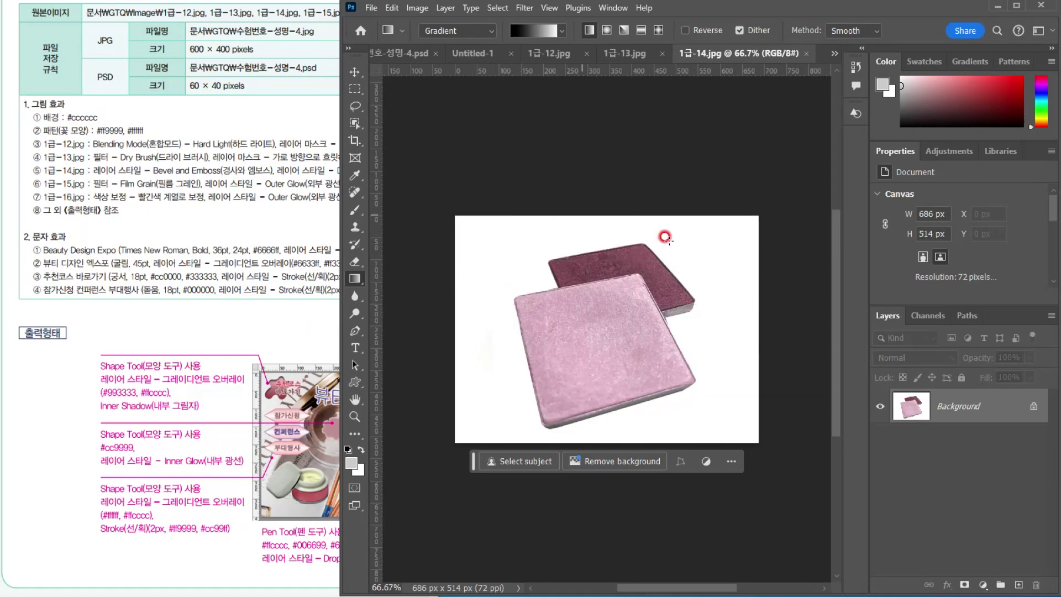
Select the white background with the Magic Wand at tolerance 32 and invert the selection to isolate the pink and burgundy compacts
{"action": "left_click_drag", "start_coordinate": [350, 122], "coordinate": [379, 145]}
{"action": "type", "text": "32"}
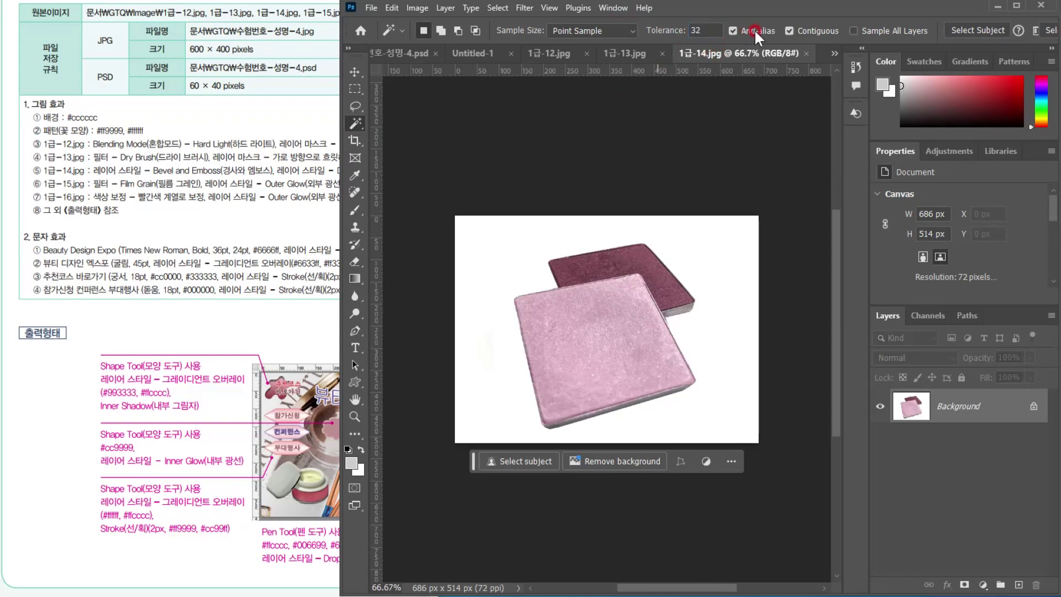
{"action": "left_click", "coordinate": [501, 259]}
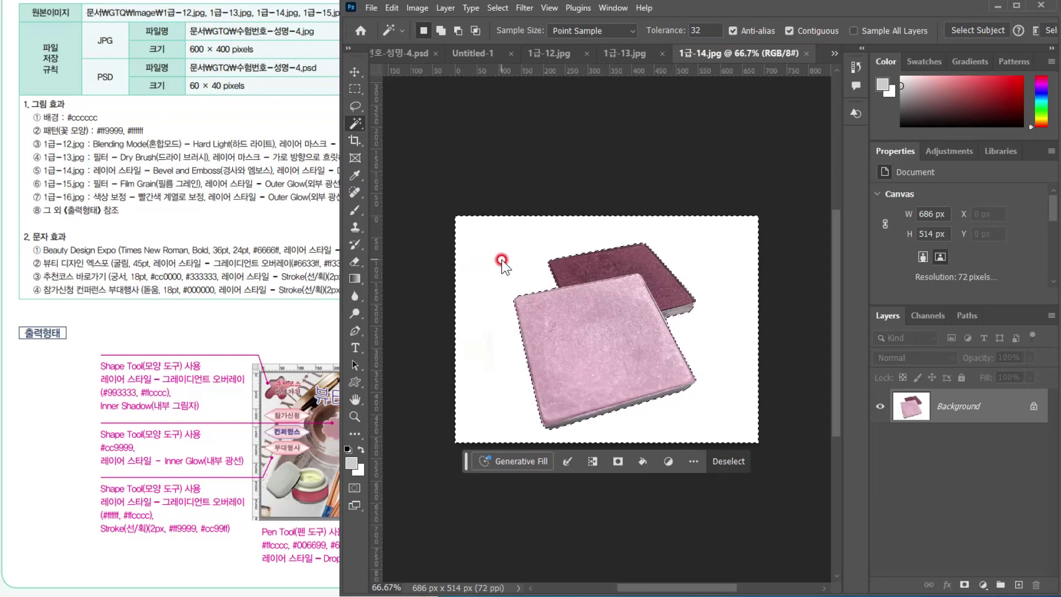
{"action": "key", "text": "ctrl+shift+i"}
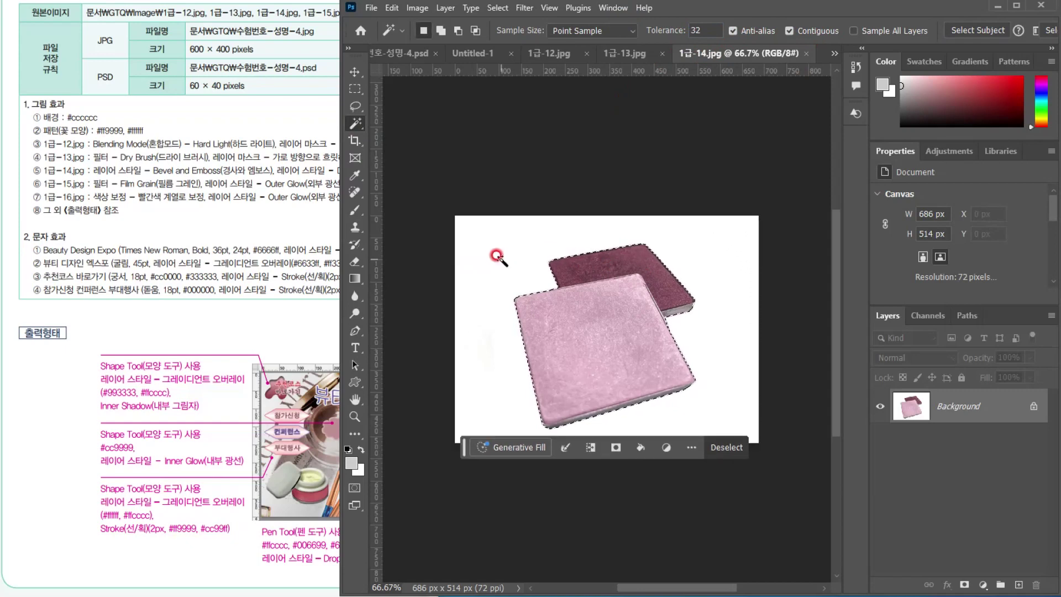
Copy the selected compacts into 수험번호-성명-4.psd, scaled to 30.66% and positioned at X 450 px, Y 260 px
{"action": "left_click", "coordinate": [394, 49]}
{"action": "key", "text": "ctrl+v"}
{"action": "key", "text": "ctrl+t"}
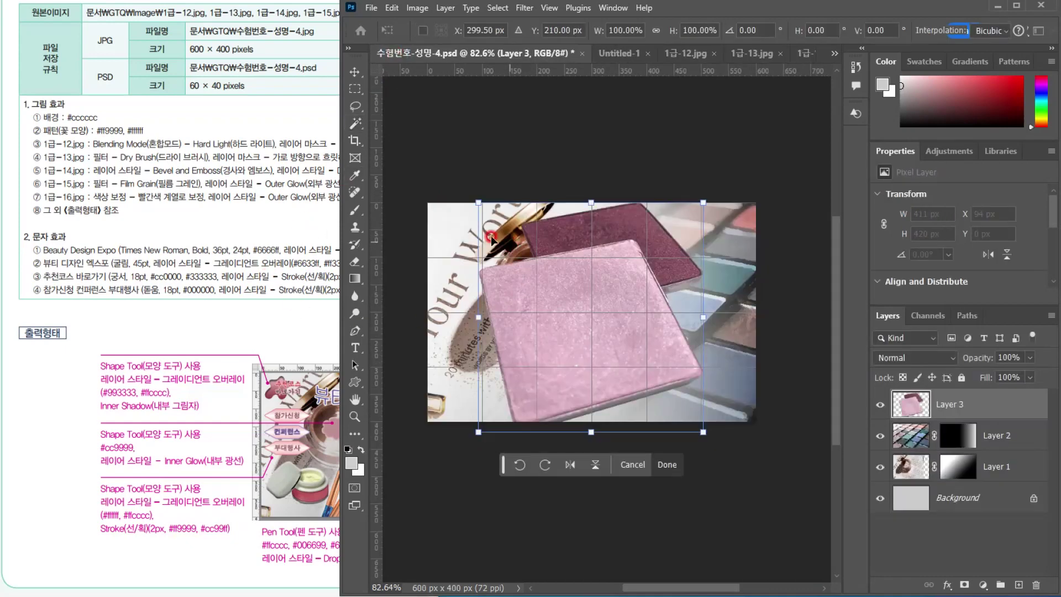
{"action": "left_click_drag", "start_coordinate": [471, 198], "coordinate": [635, 363]}
{"action": "left_click", "coordinate": [666, 391]}
{"action": "left_click_drag", "start_coordinate": [686, 399], "coordinate": [725, 389]}
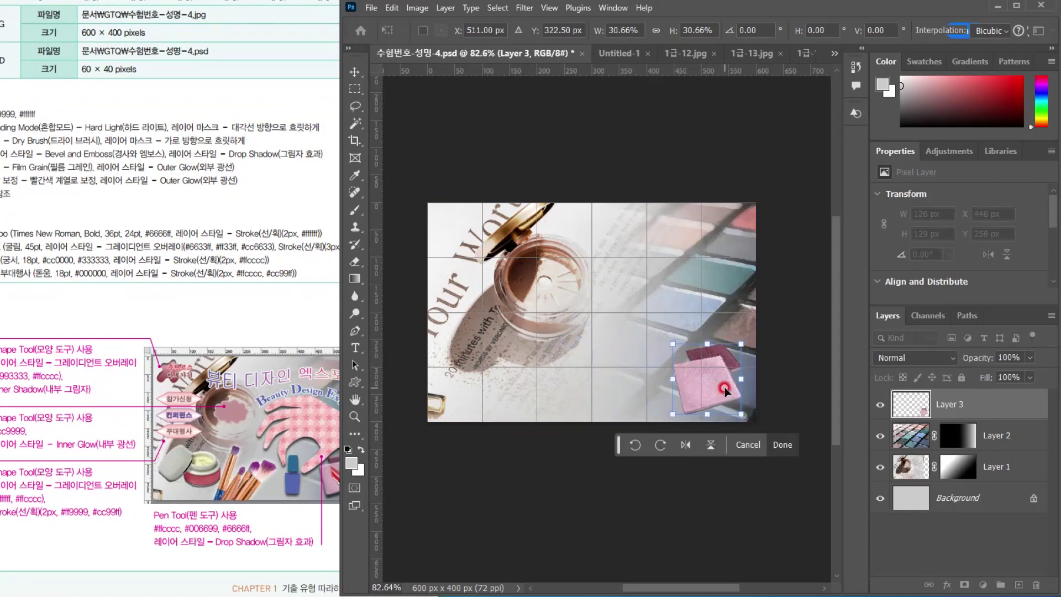
{"action": "key", "text": "Return"}
{"action": "key", "text": "w"}
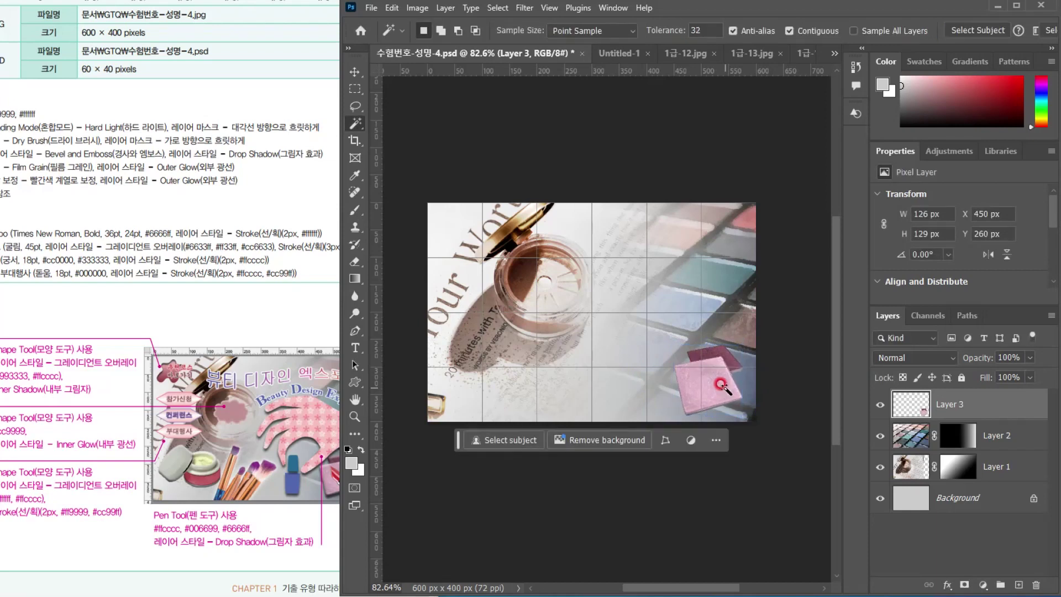
Apply Bevel & Emboss (Inner Bevel) and Drop Shadow layer styles to the compacts layer
{"action": "left_click", "coordinate": [947, 584]}
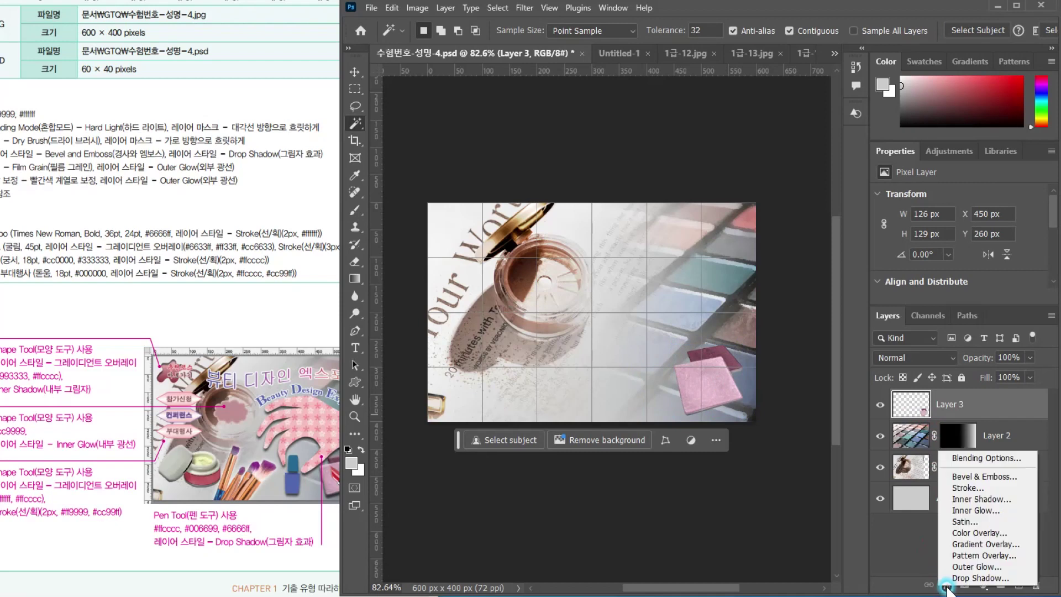
{"action": "left_click", "coordinate": [971, 473]}
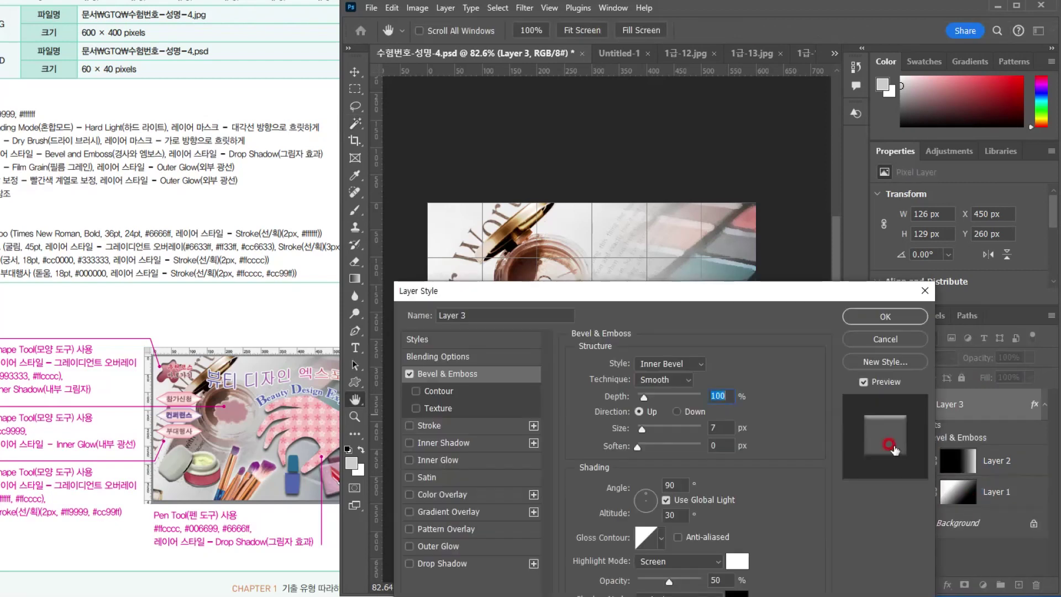
{"action": "left_click_drag", "start_coordinate": [684, 217], "coordinate": [455, 159]}
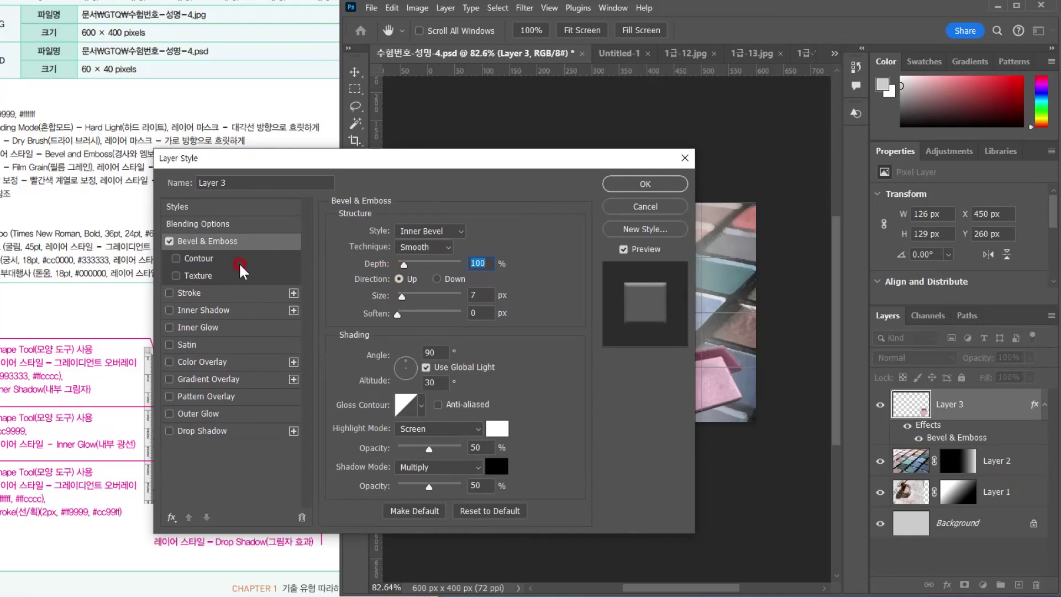
{"action": "left_click", "coordinate": [241, 432]}
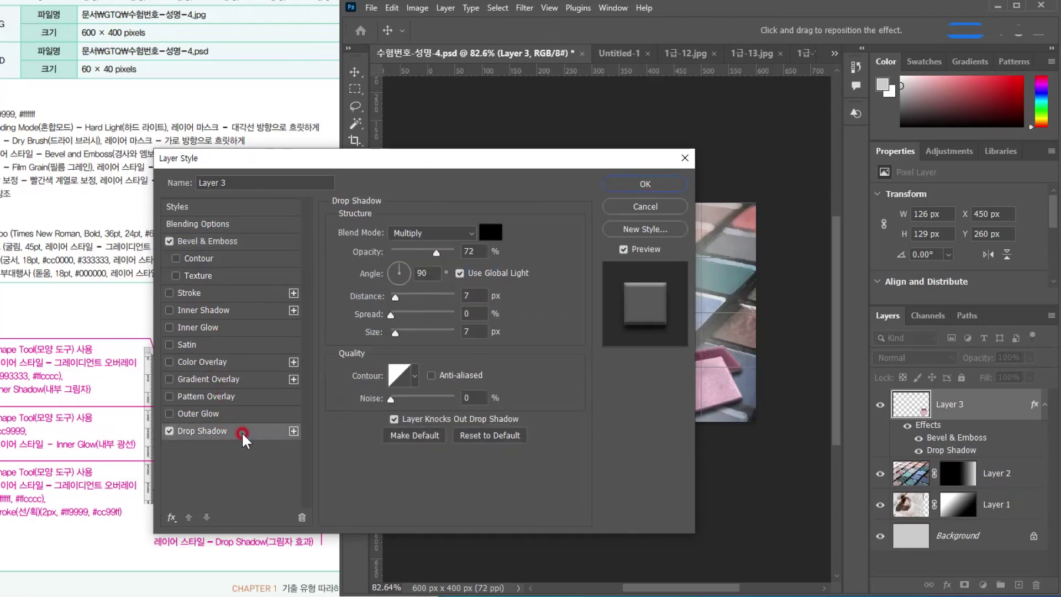
{"action": "left_click", "coordinate": [461, 253]}
{"action": "left_click", "coordinate": [412, 262]}
{"action": "left_click", "coordinate": [645, 184]}
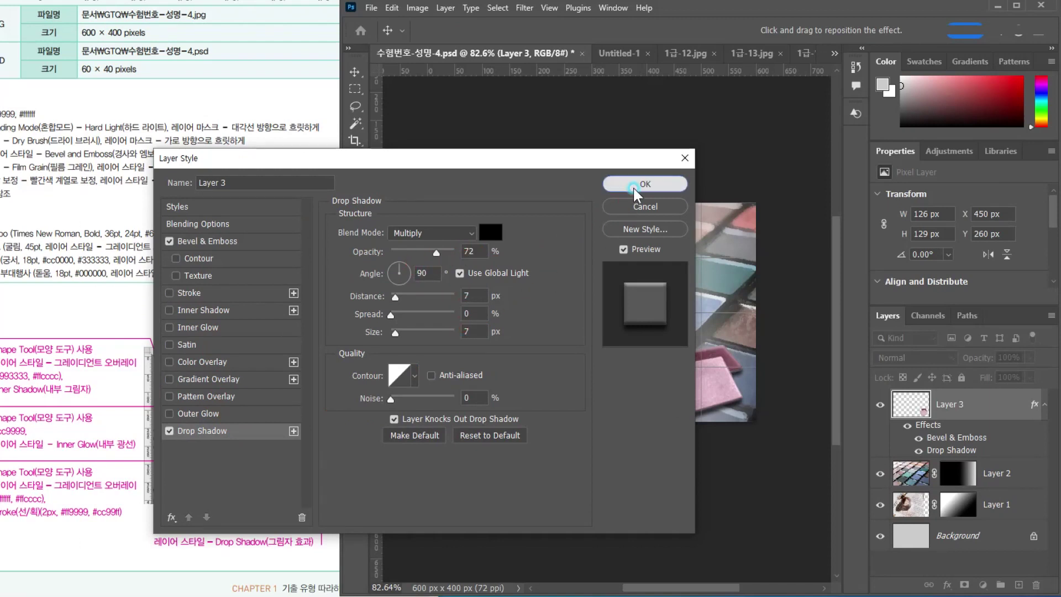
{"action": "left_click", "coordinate": [351, 72]}
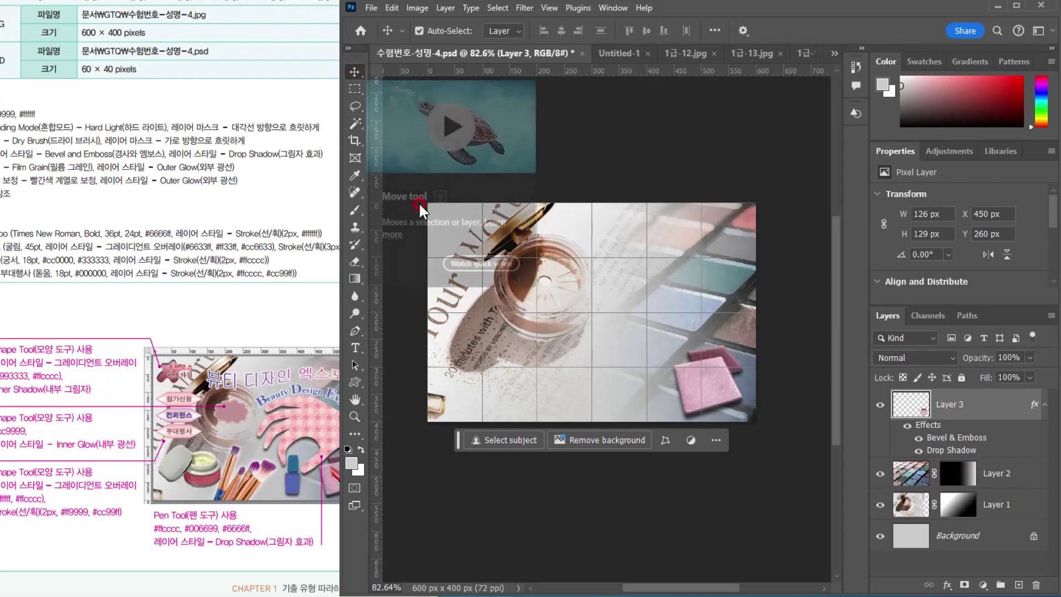
Check the exam sheet's instructions for 1급-15.jpg, then open that image
{"action": "left_click", "coordinate": [186, 328]}
{"action": "left_click_drag", "start_coordinate": [81, 343], "coordinate": [181, 355]}
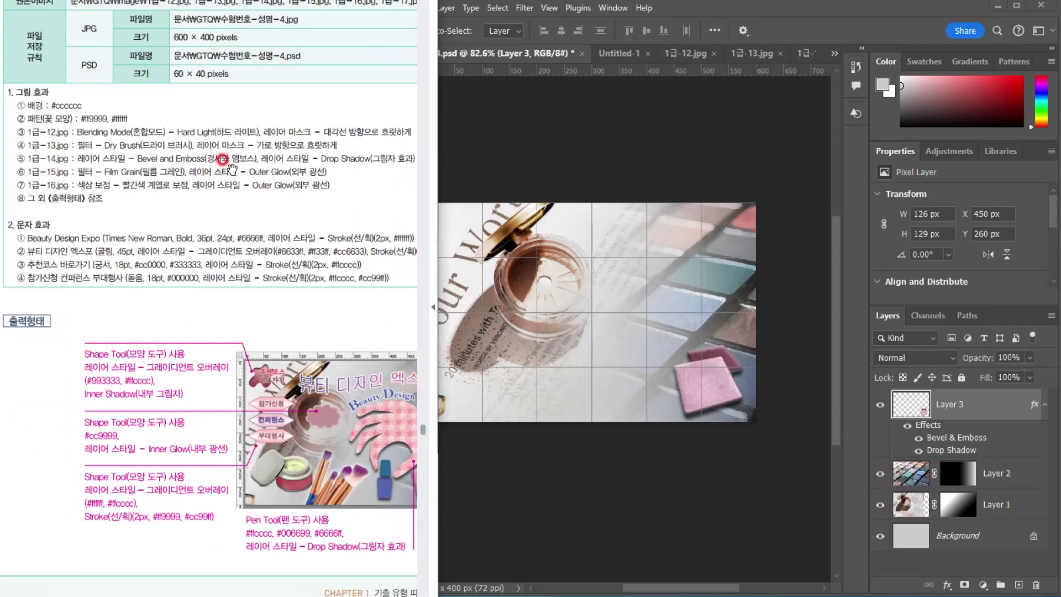
{"action": "left_click", "coordinate": [650, 17]}
{"action": "left_click", "coordinate": [371, 7]}
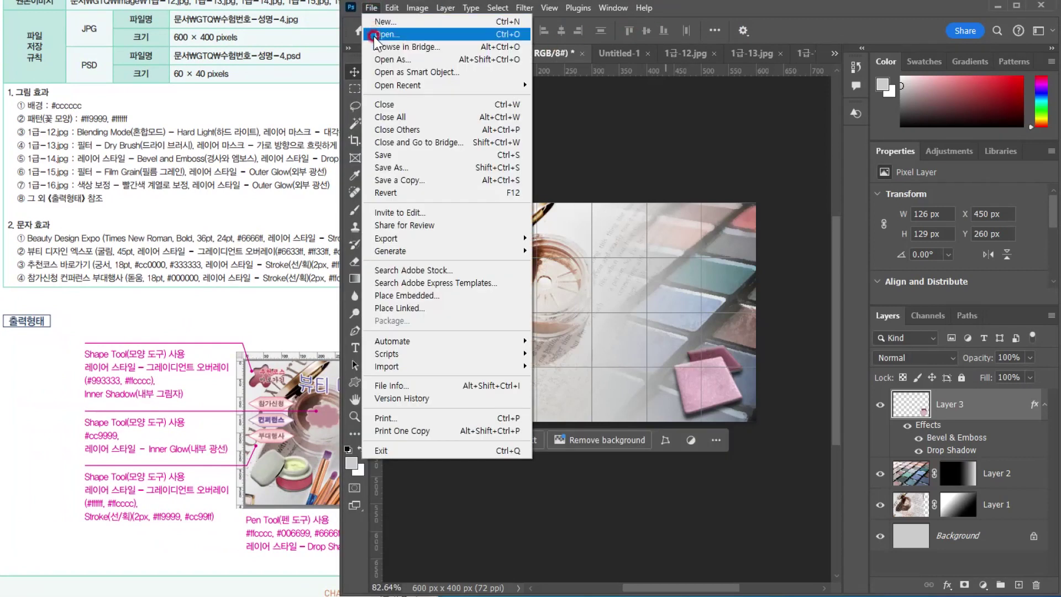
{"action": "left_click", "coordinate": [387, 35]}
{"action": "double_click", "coordinate": [339, 287]}
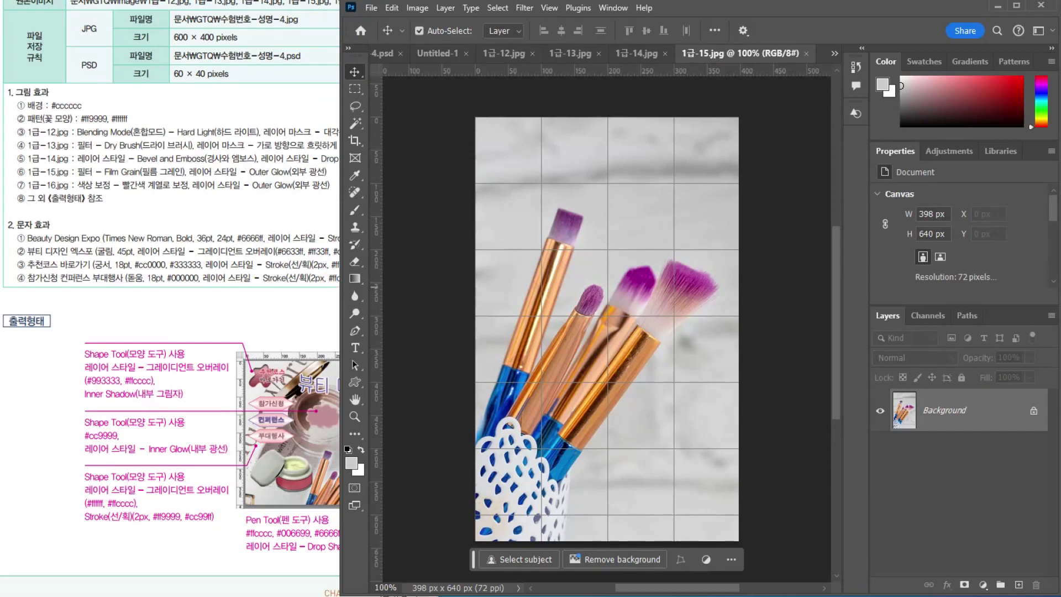
Trace a closed selection around the four makeup brushes using the Magnetic Lasso with frequency 100
{"action": "left_click", "coordinate": [355, 107]}
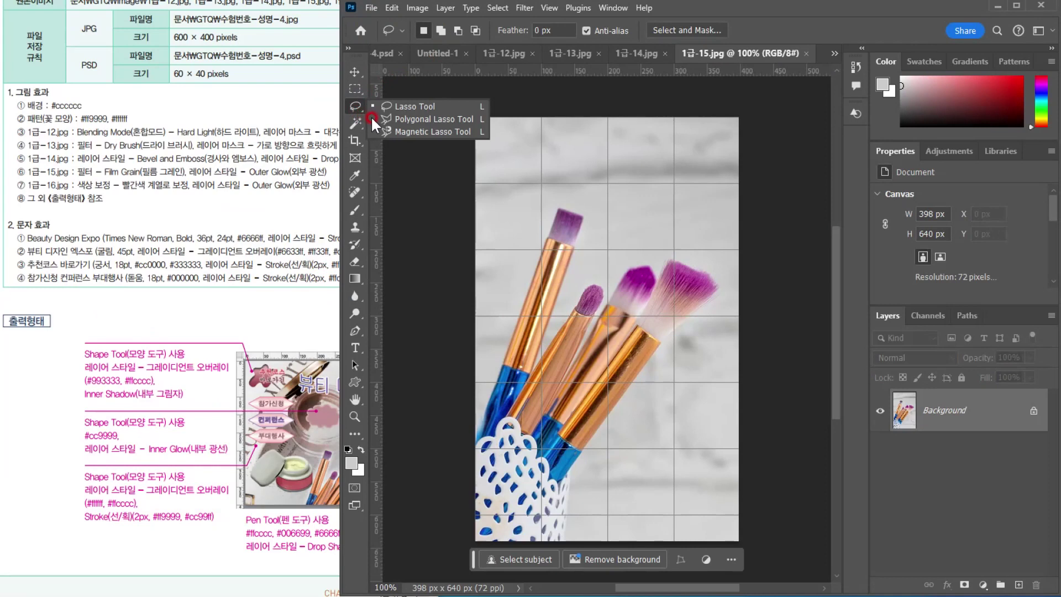
{"action": "left_click", "coordinate": [395, 131]}
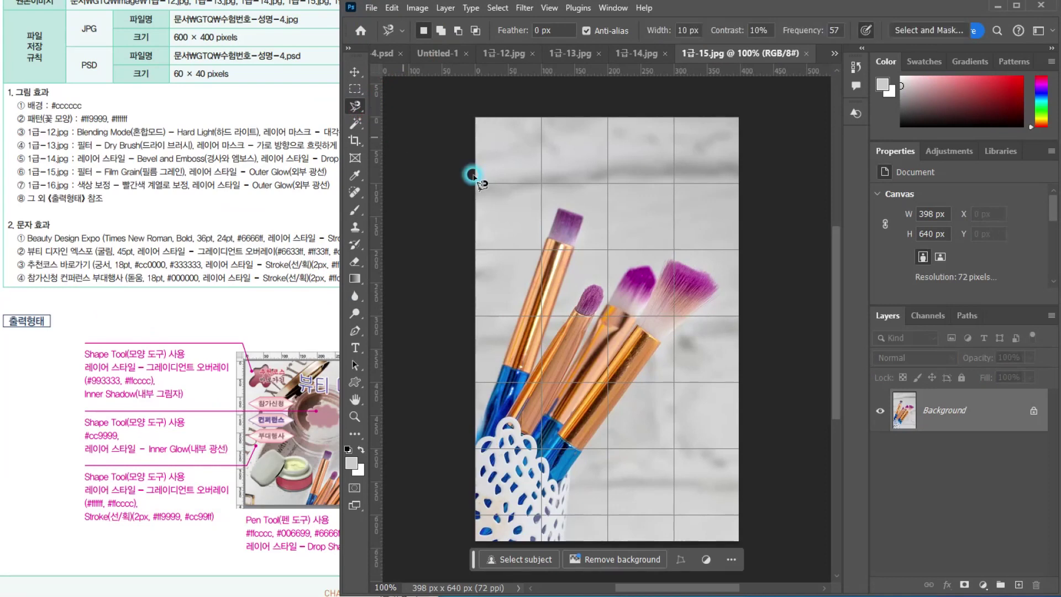
{"action": "scroll", "coordinate": [660, 307], "scroll_direction": "up", "scroll_amount": 3}
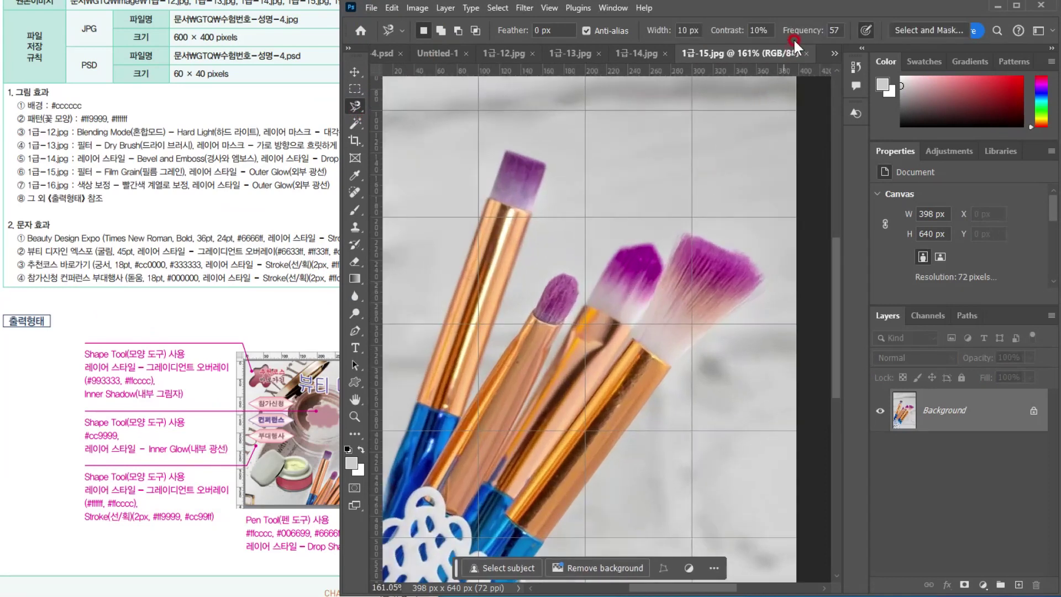
{"action": "left_click_drag", "start_coordinate": [832, 31], "coordinate": [815, 33]}
{"action": "scroll", "coordinate": [691, 233], "scroll_direction": "down", "scroll_amount": 2}
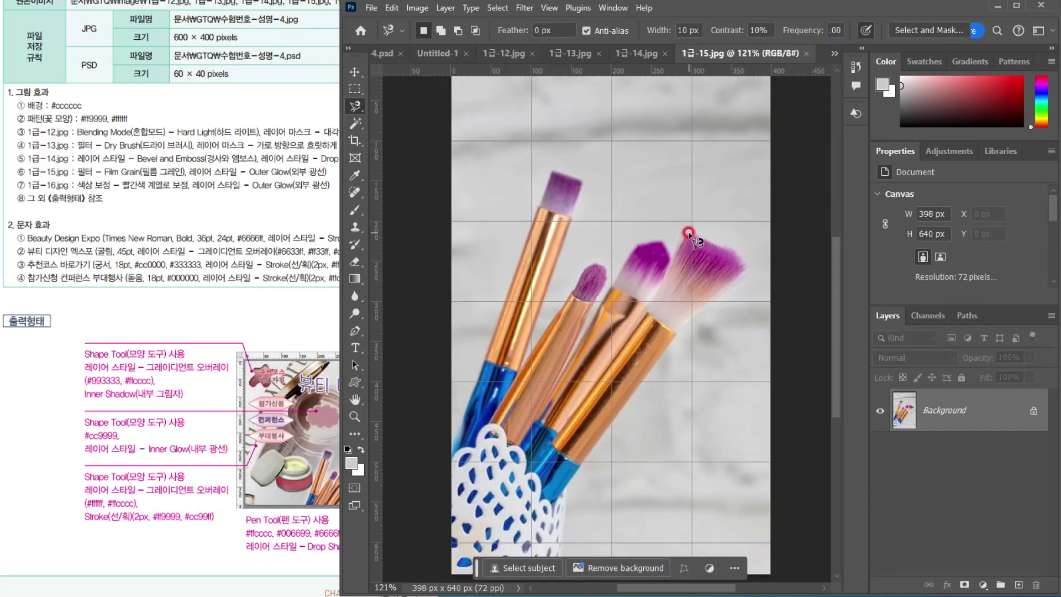
{"action": "left_click", "coordinate": [689, 232]}
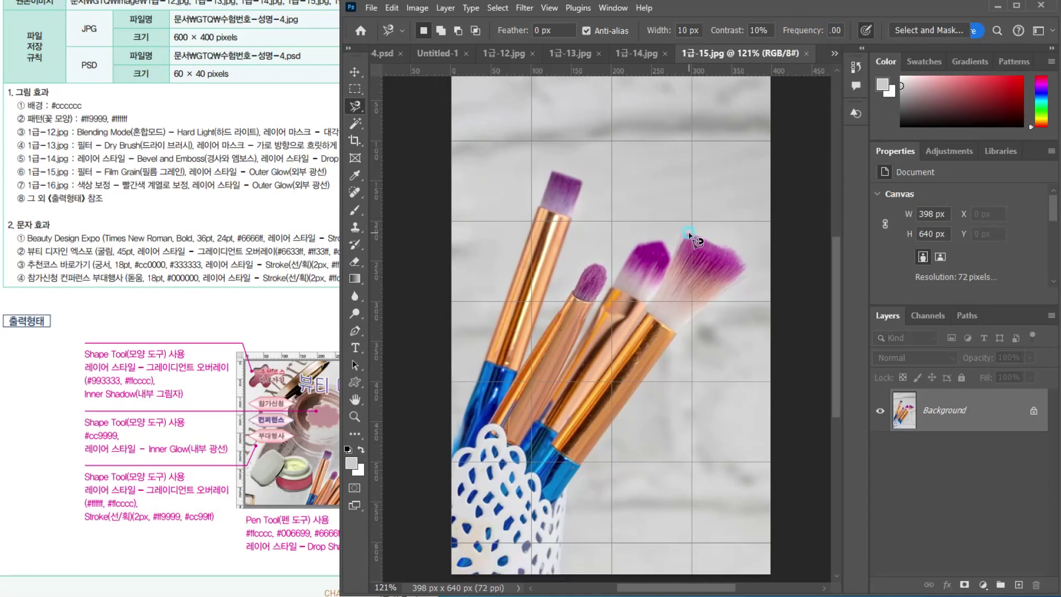
{"action": "mouse_move", "coordinate": [702, 305]}
{"action": "left_mouse_down"}
{"action": "mouse_move", "coordinate": [543, 517]}
{"action": "mouse_move", "coordinate": [547, 495]}
{"action": "mouse_move", "coordinate": [505, 428]}
{"action": "mouse_move", "coordinate": [487, 418]}
{"action": "mouse_move", "coordinate": [459, 440]}
{"action": "mouse_move", "coordinate": [554, 167]}
{"action": "mouse_move", "coordinate": [585, 177]}
{"action": "mouse_move", "coordinate": [518, 369]}
{"action": "mouse_move", "coordinate": [590, 264]}
{"action": "mouse_move", "coordinate": [601, 261]}
{"action": "mouse_move", "coordinate": [603, 283]}
{"action": "mouse_move", "coordinate": [561, 370]}
{"action": "mouse_move", "coordinate": [630, 261]}
{"action": "mouse_move", "coordinate": [660, 239]}
{"action": "mouse_move", "coordinate": [689, 230]}
{"action": "left_mouse_up"}
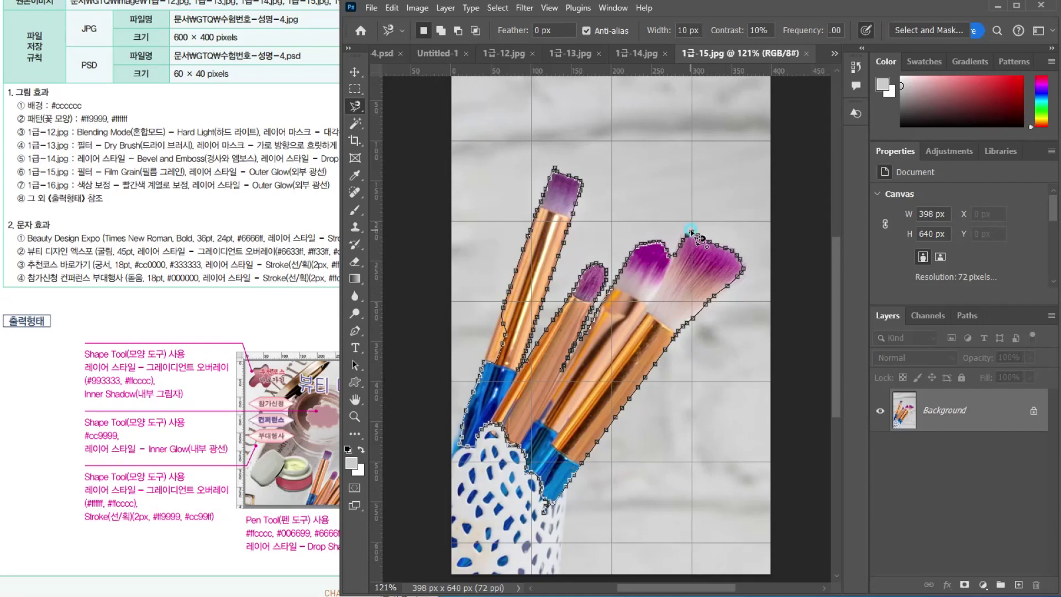
{"action": "left_click", "coordinate": [691, 230]}
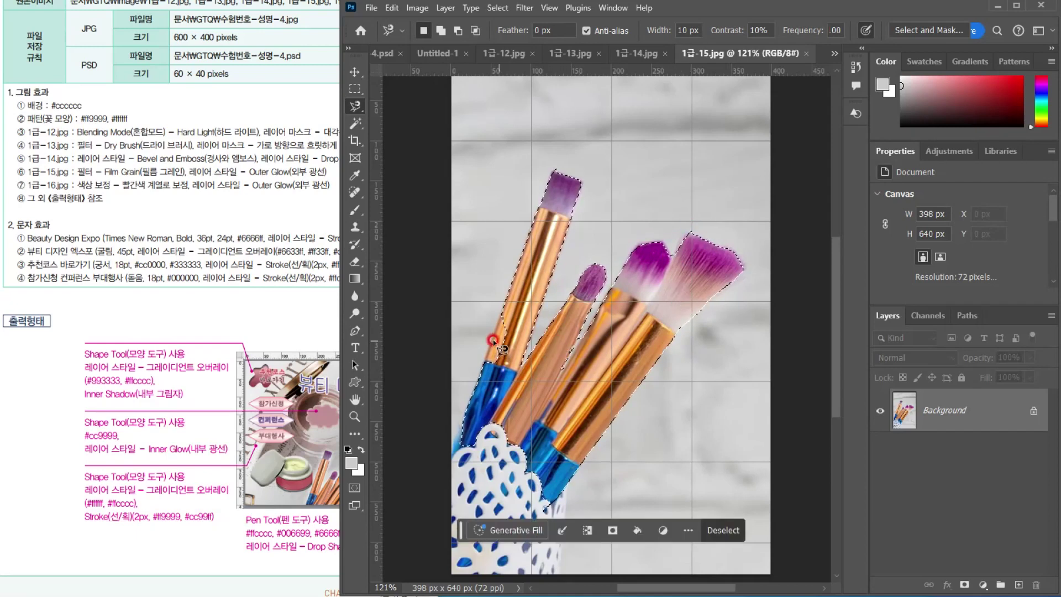
Add the missed edge of the leftmost brush's handle to the selection with the Polygonal Lasso
{"action": "scroll", "coordinate": [494, 340], "scroll_direction": "up", "scroll_amount": 2}
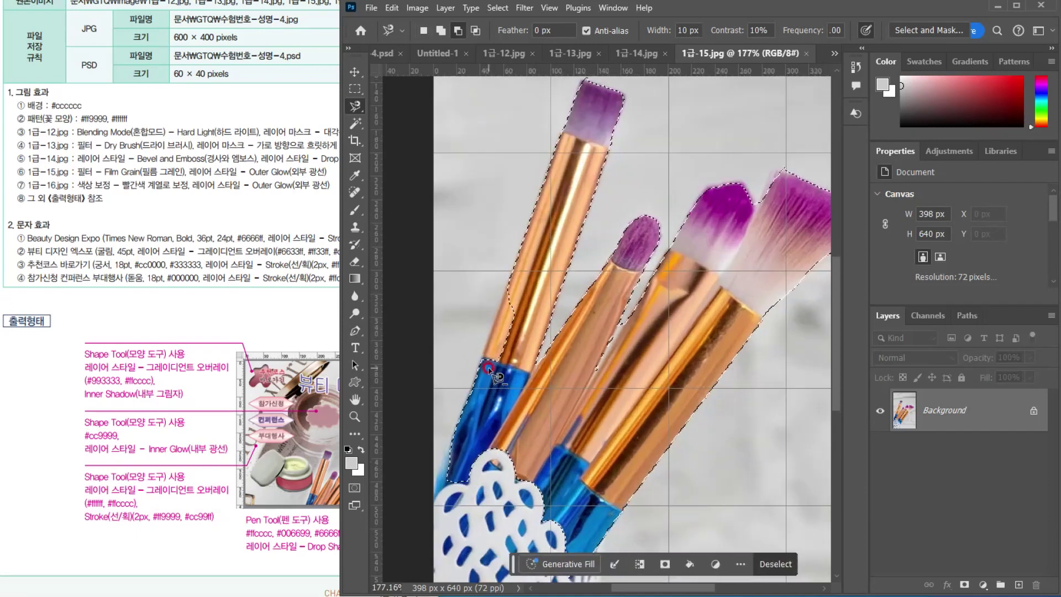
{"action": "left_click", "coordinate": [354, 106]}
{"action": "left_click", "coordinate": [389, 116]}
{"action": "left_click", "coordinate": [540, 287]}
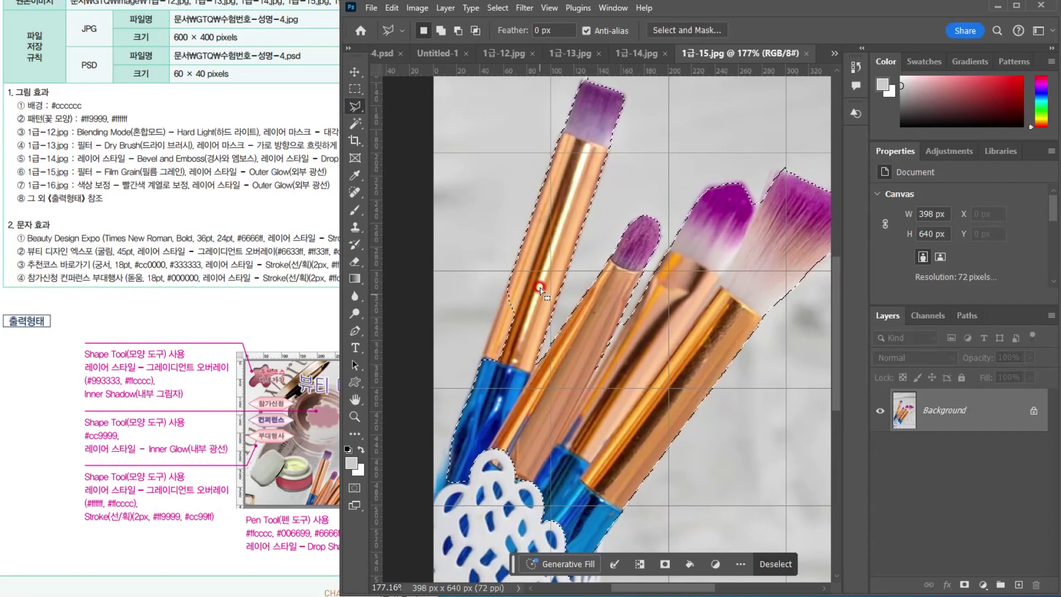
{"action": "left_click", "coordinate": [537, 264], "text": "shift"}
{"action": "left_click", "coordinate": [509, 286]}
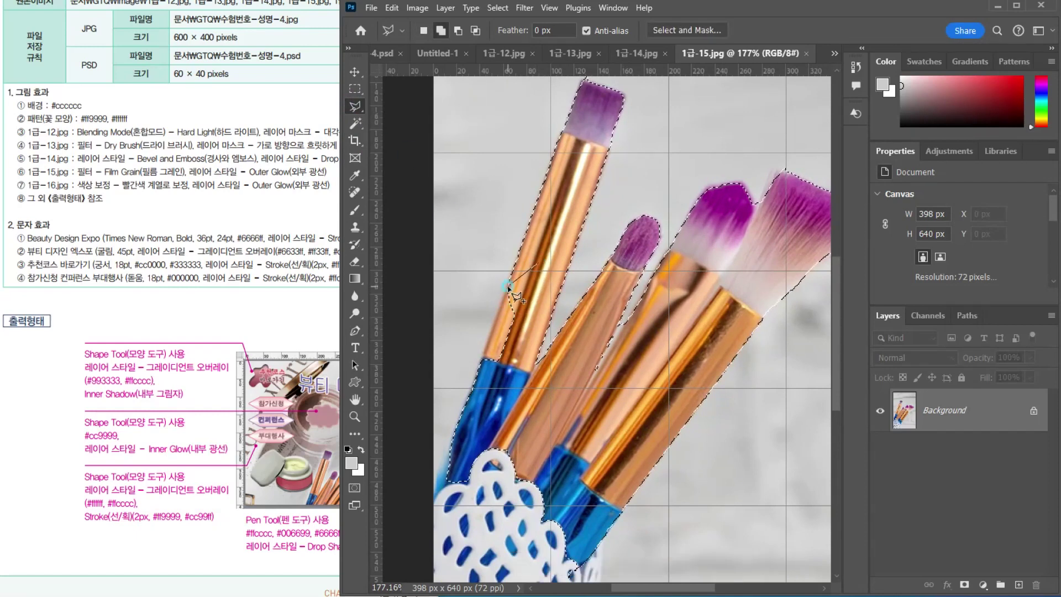
{"action": "left_click", "coordinate": [433, 487]}
{"action": "left_click", "coordinate": [461, 517]}
{"action": "left_click", "coordinate": [492, 504]}
{"action": "left_click", "coordinate": [504, 473]}
{"action": "left_click", "coordinate": [517, 326]}
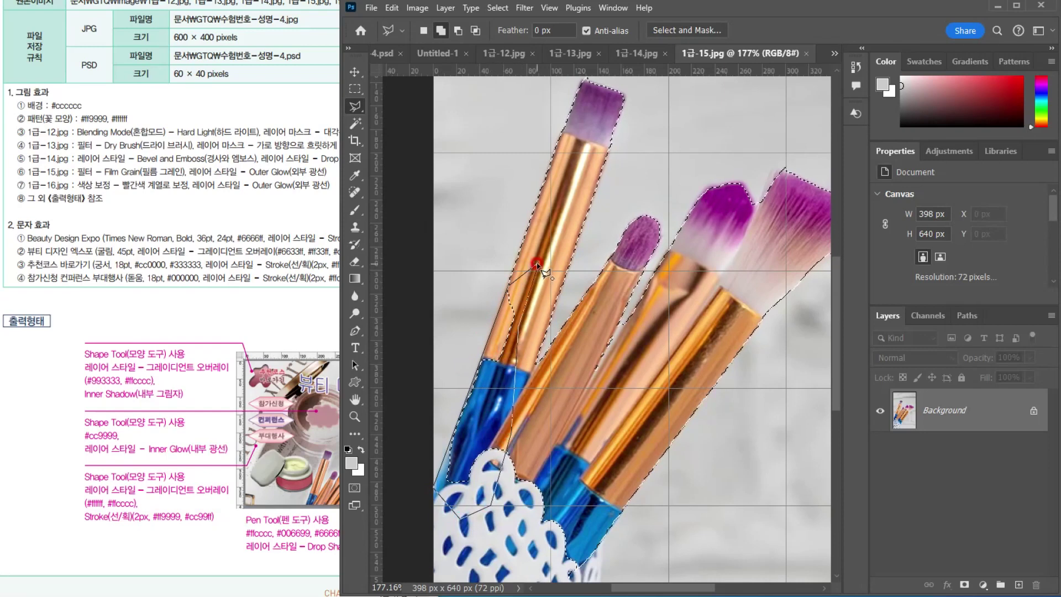
{"action": "left_click", "coordinate": [536, 264]}
Copy the selected brushes into 수험번호-성명-4.psd, scaled to 54.10% and positioned at about X 151 px, Y 222 px
{"action": "key", "text": "ctrl+0"}
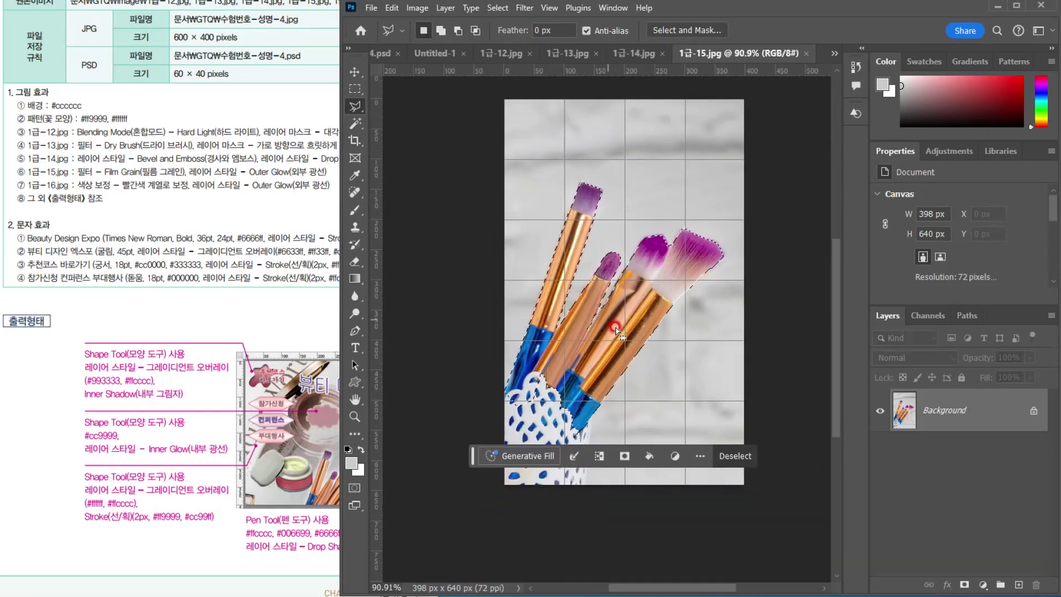
{"action": "left_click", "coordinate": [379, 52]}
{"action": "key", "text": "ctrl+v"}
{"action": "key", "text": "ctrl+t"}
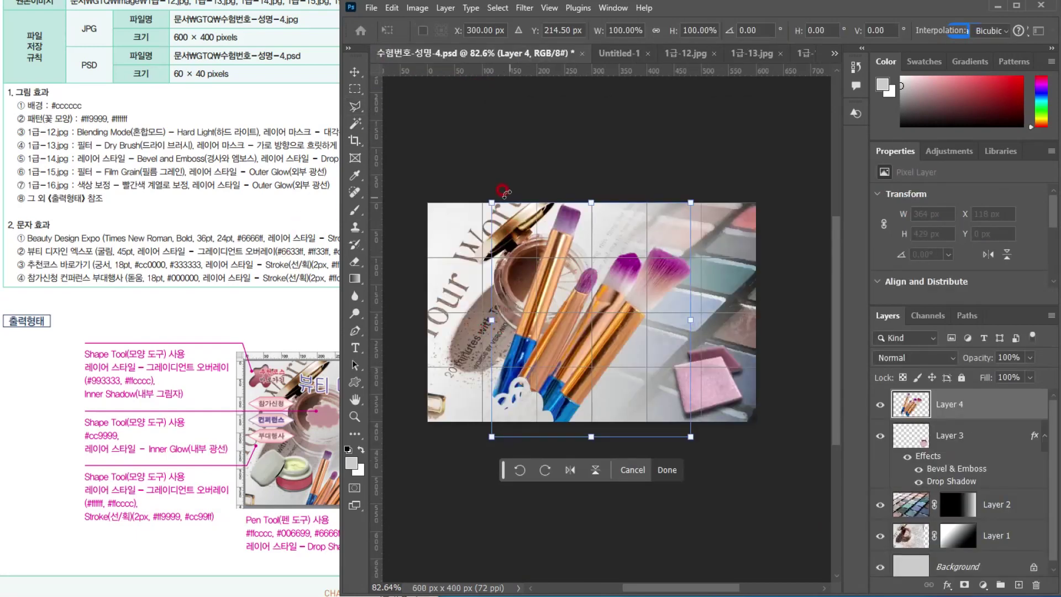
{"action": "left_click_drag", "start_coordinate": [492, 201], "coordinate": [592, 321]}
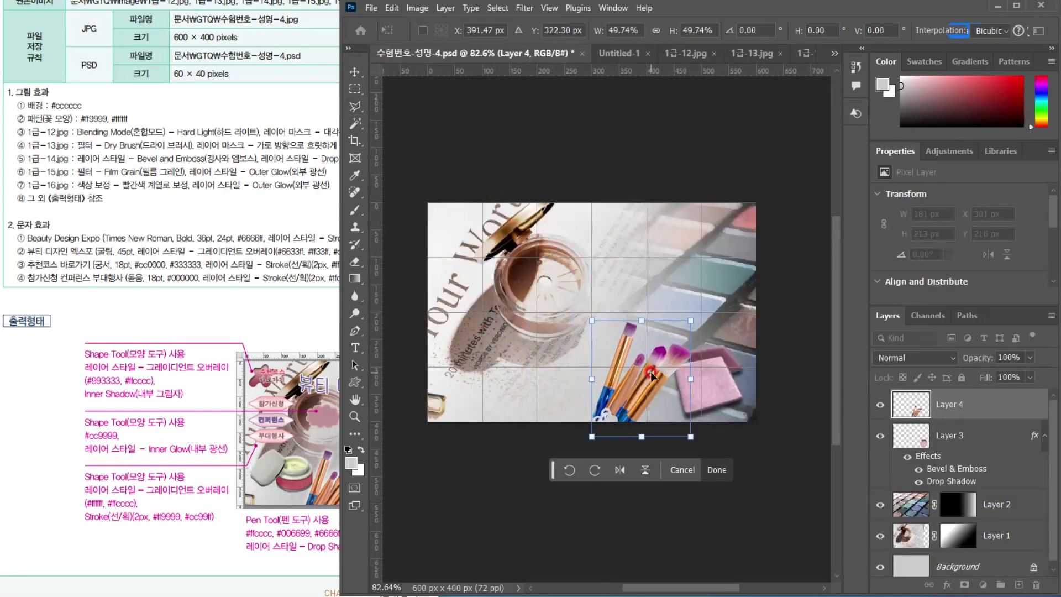
{"action": "mouse_move", "coordinate": [646, 380]}
{"action": "left_mouse_down"}
{"action": "mouse_move", "coordinate": [608, 368]}
{"action": "mouse_move", "coordinate": [581, 394]}
{"action": "left_mouse_up"}
{"action": "left_click_drag", "start_coordinate": [622, 332], "coordinate": [630, 321]}
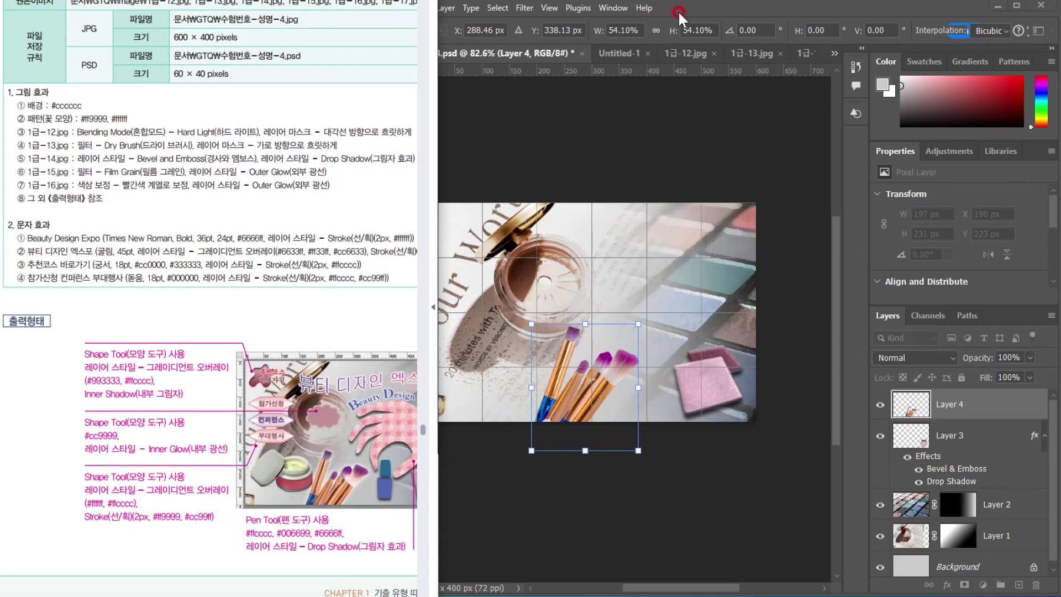
{"action": "left_click_drag", "start_coordinate": [579, 412], "coordinate": [560, 415]}
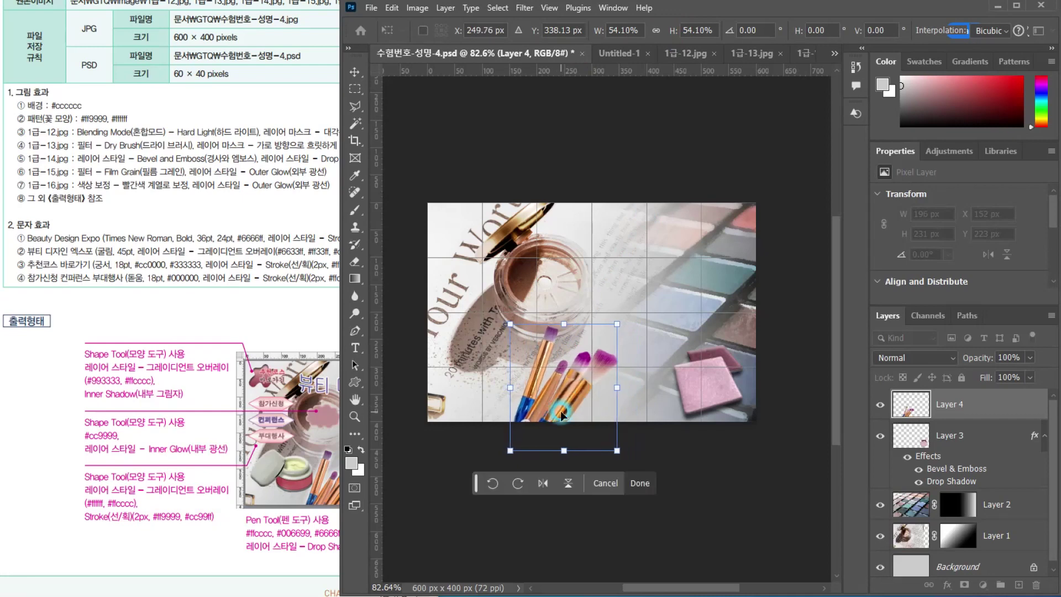
{"action": "key", "text": "Return"}
Check the filter required for 1급-15.jpg and apply Film Grain to the brushes layer with grain 4, highlight area 0 and intensity 10
{"action": "key", "text": "l"}
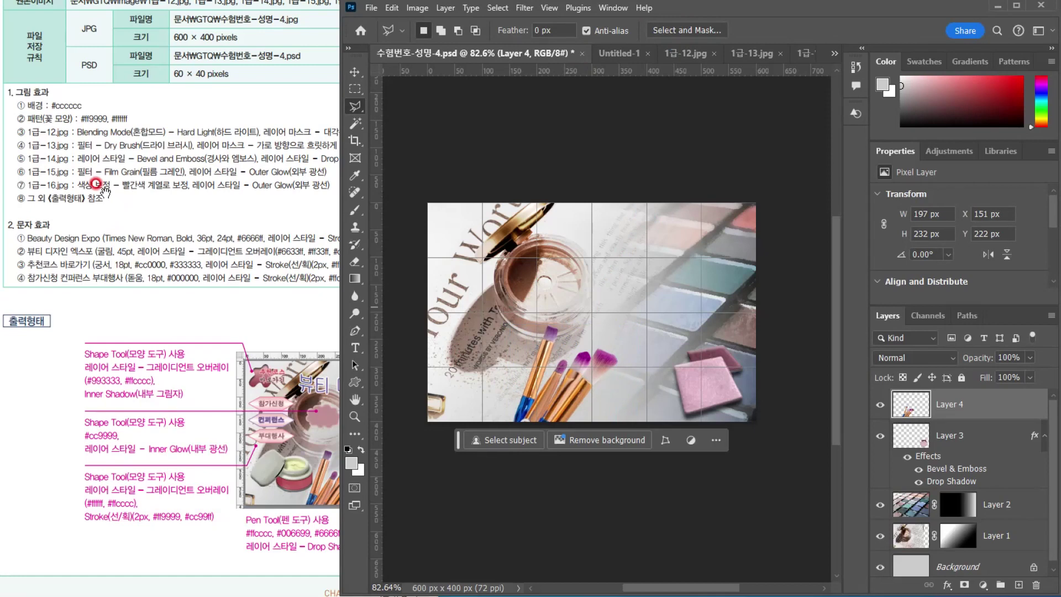
{"action": "left_click", "coordinate": [102, 187]}
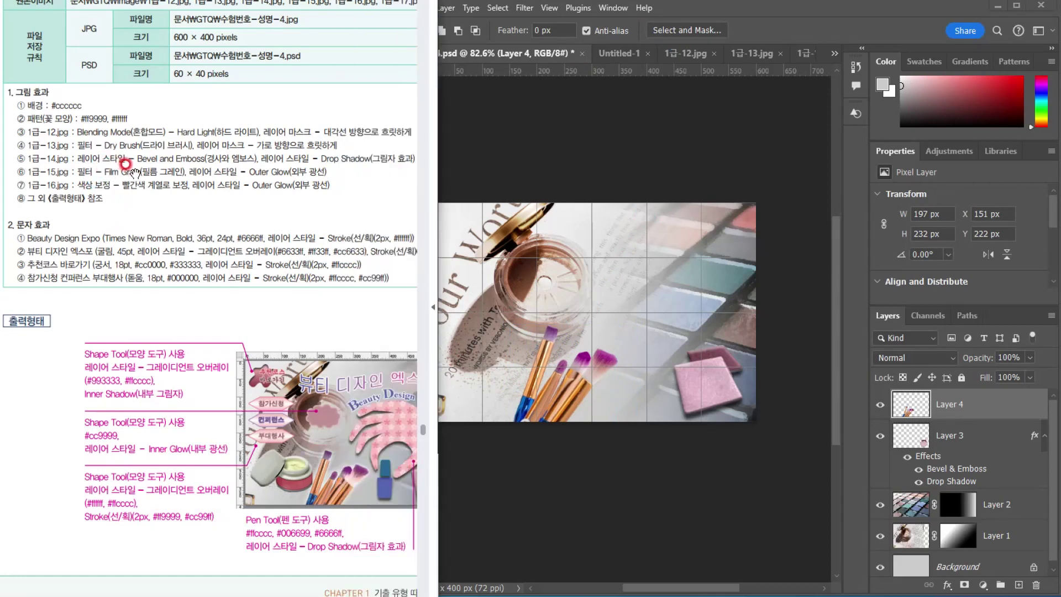
{"action": "left_click", "coordinate": [756, 25]}
{"action": "left_click", "coordinate": [524, 9]}
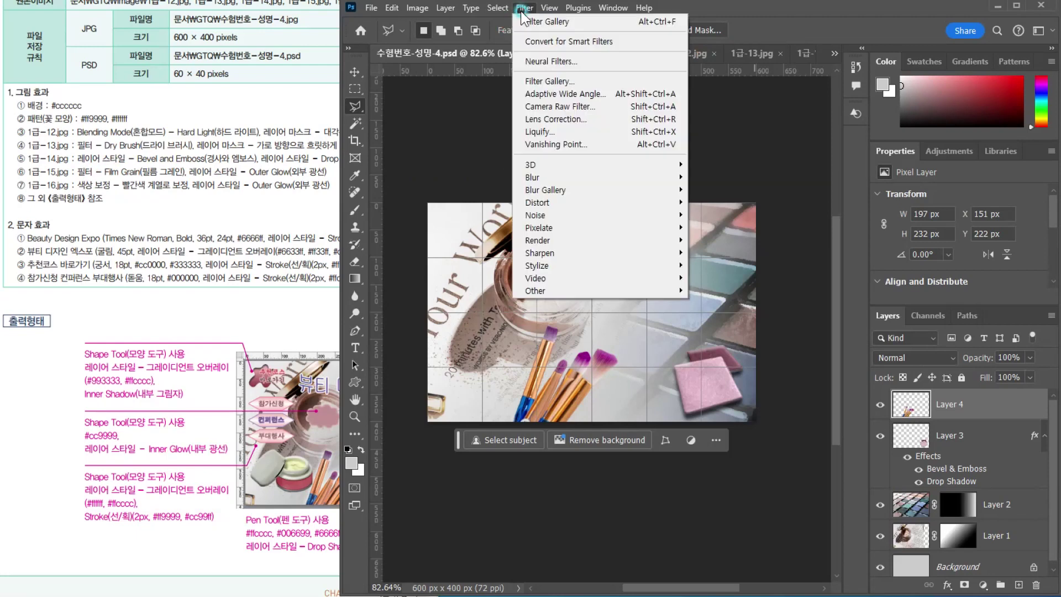
{"action": "left_click", "coordinate": [548, 84]}
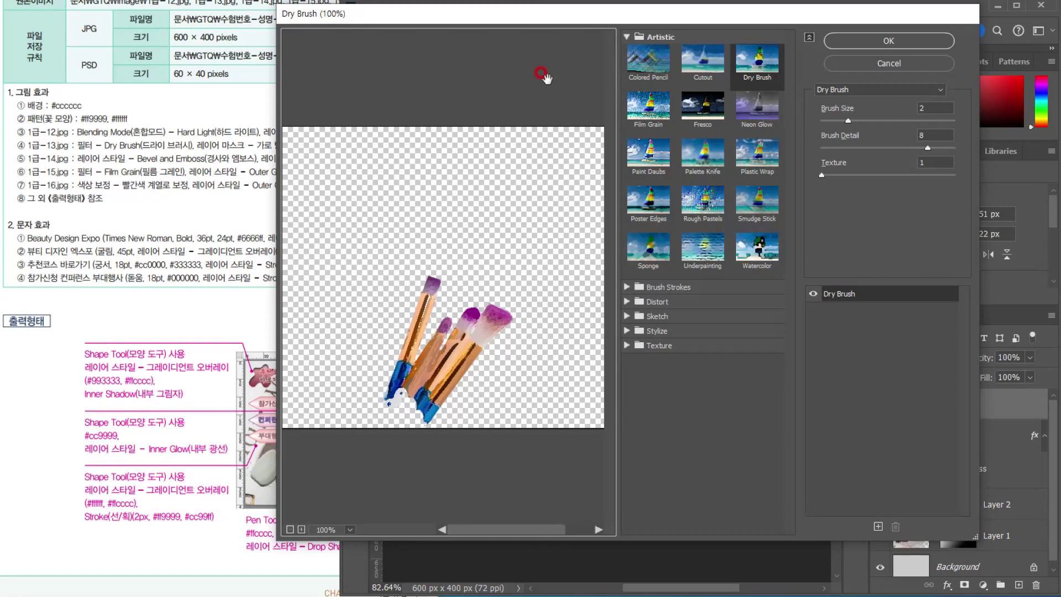
{"action": "left_click", "coordinate": [660, 114]}
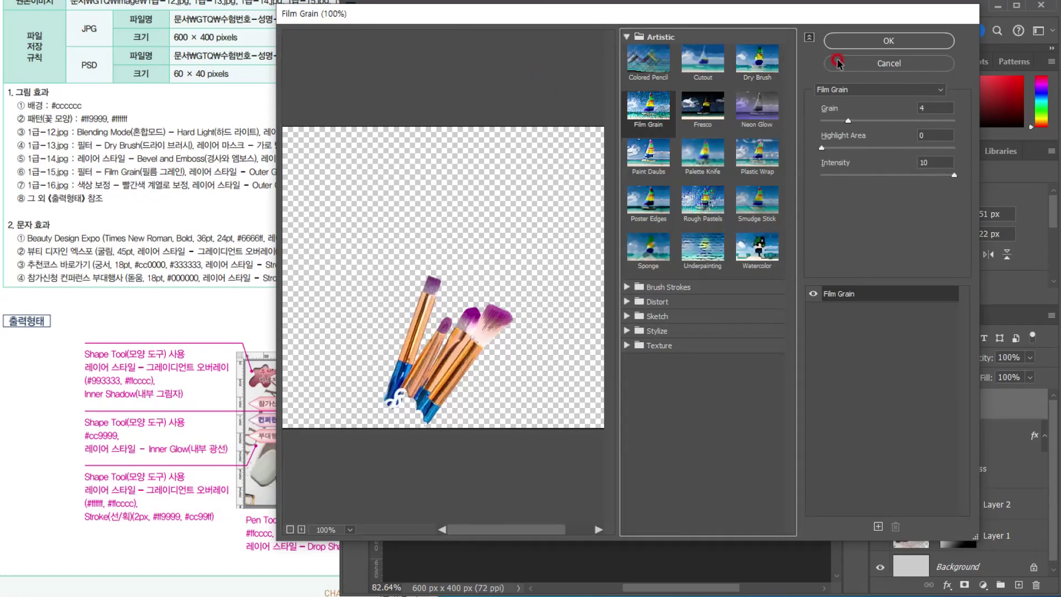
{"action": "left_click", "coordinate": [885, 42]}
Apply an Outer Glow layer style with 8% spread to the brushes layer
{"action": "left_click", "coordinate": [221, 193]}
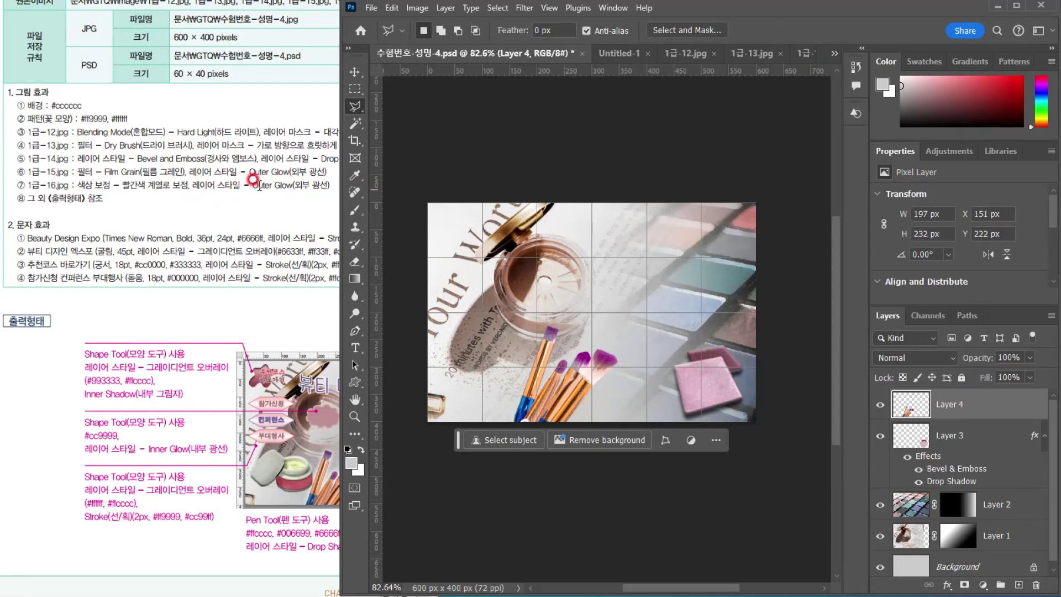
{"action": "left_click", "coordinate": [947, 584]}
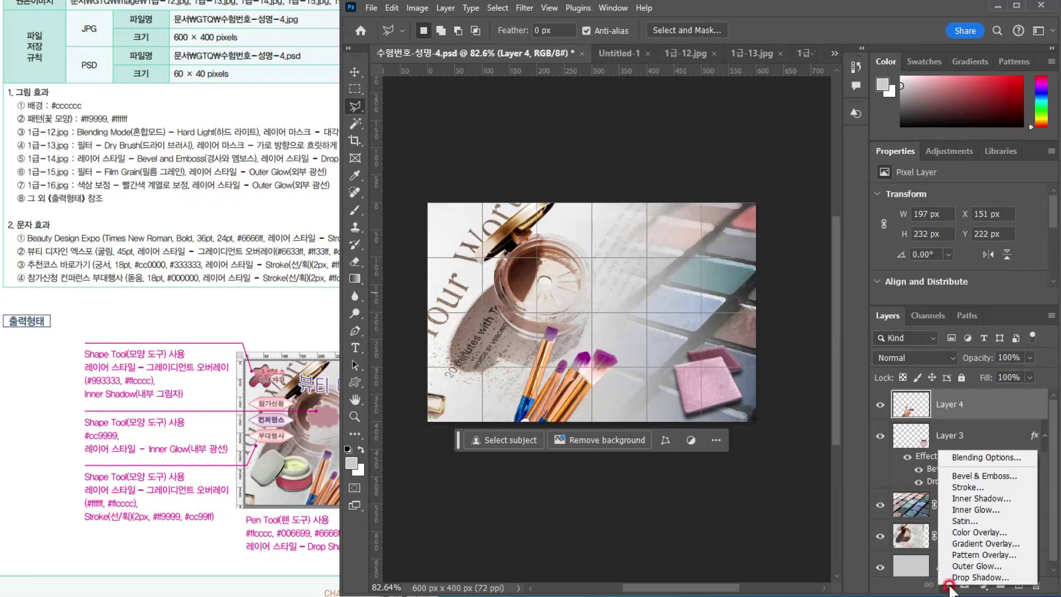
{"action": "left_click", "coordinate": [977, 561]}
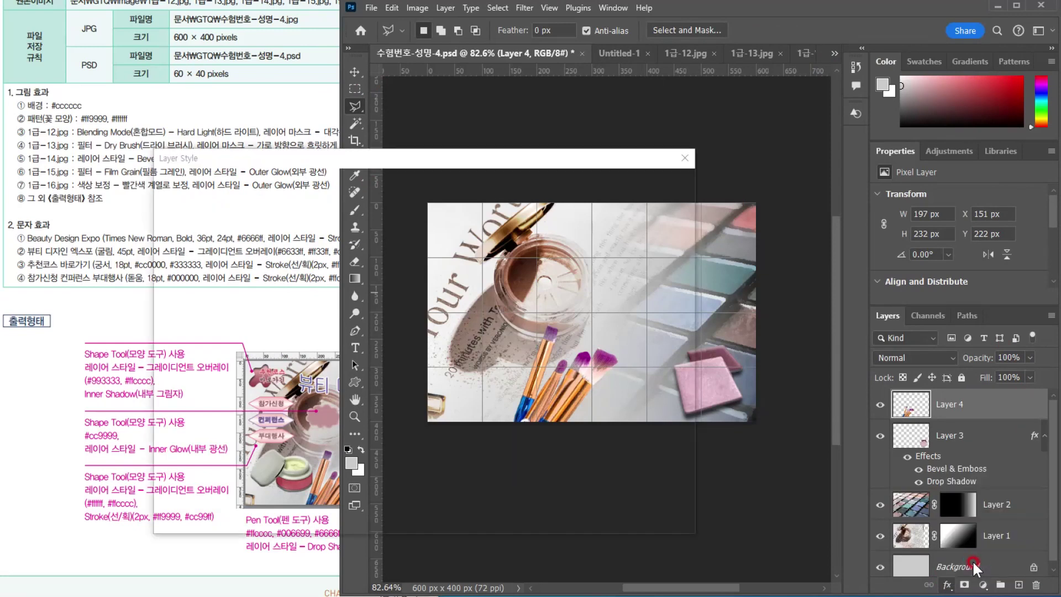
{"action": "left_click_drag", "start_coordinate": [505, 158], "coordinate": [706, 125]}
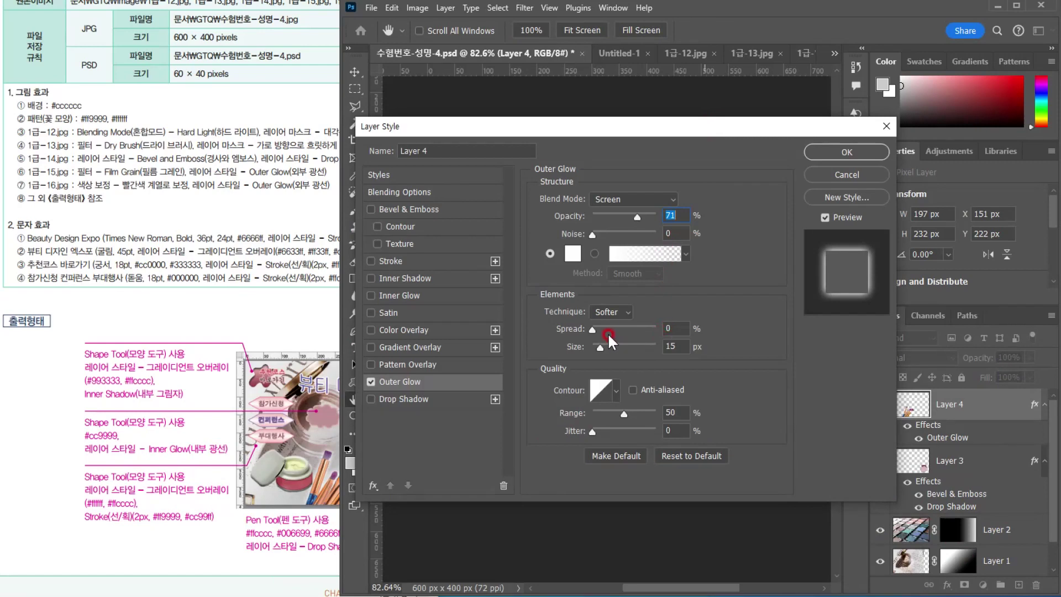
{"action": "left_click_drag", "start_coordinate": [593, 329], "coordinate": [597, 330]}
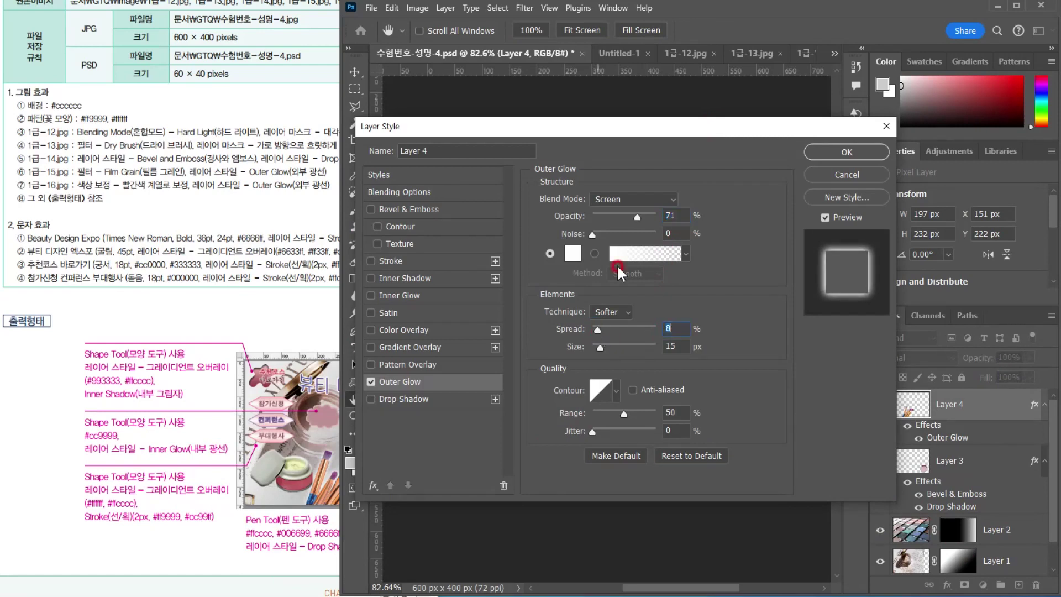
{"action": "left_click", "coordinate": [842, 283]}
{"action": "left_click_drag", "start_coordinate": [841, 279], "coordinate": [446, 253]}
{"action": "left_click", "coordinate": [711, 280]}
Check the exam sheet's instructions for 1급-16.jpg, then open that image
{"action": "left_click", "coordinate": [179, 190]}
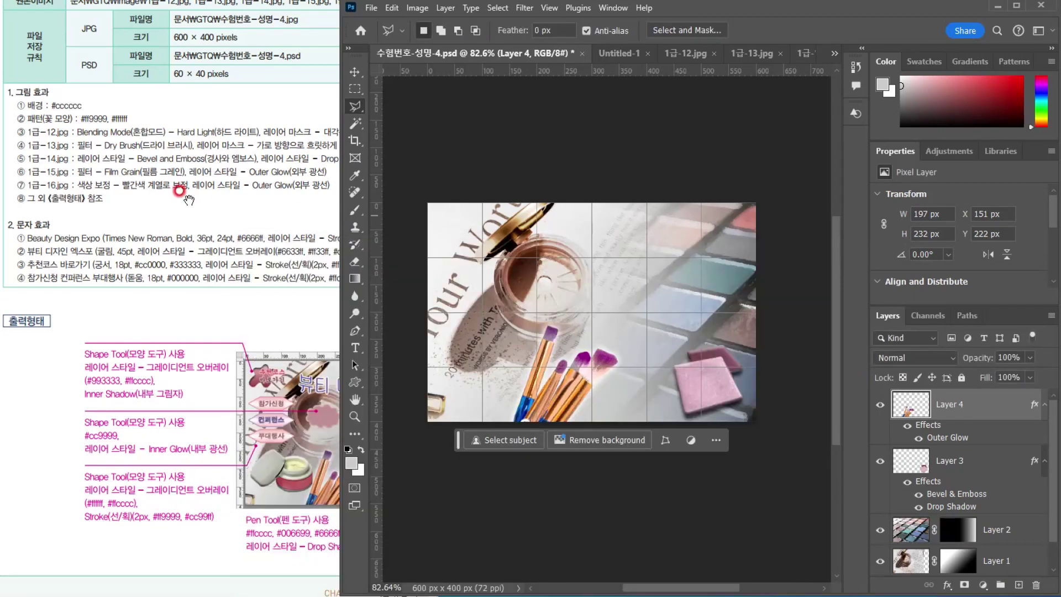
{"action": "left_click", "coordinate": [296, 132]}
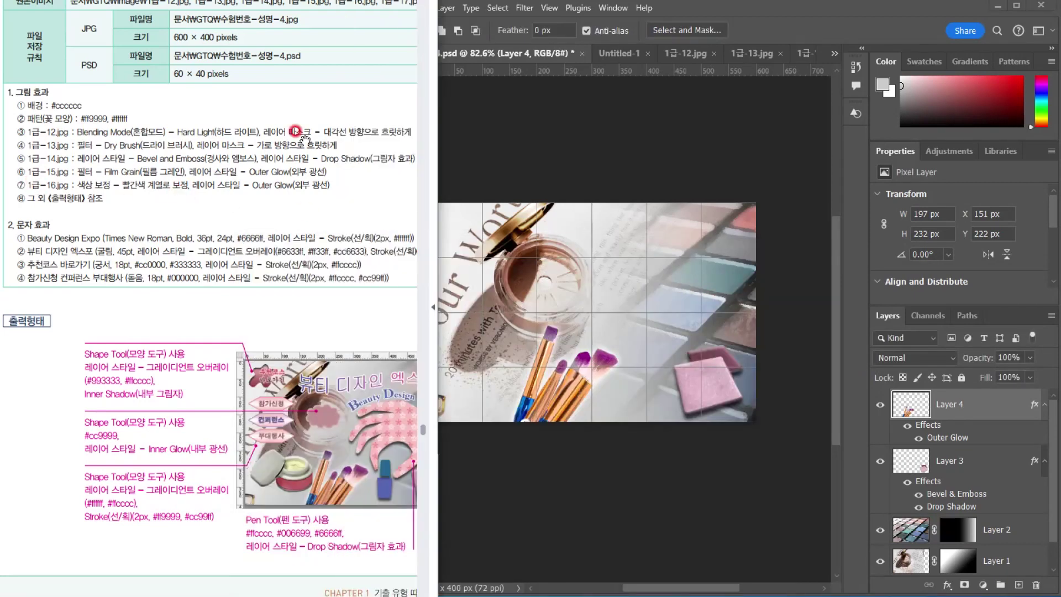
{"action": "left_click", "coordinate": [655, 25]}
{"action": "left_click", "coordinate": [372, 7]}
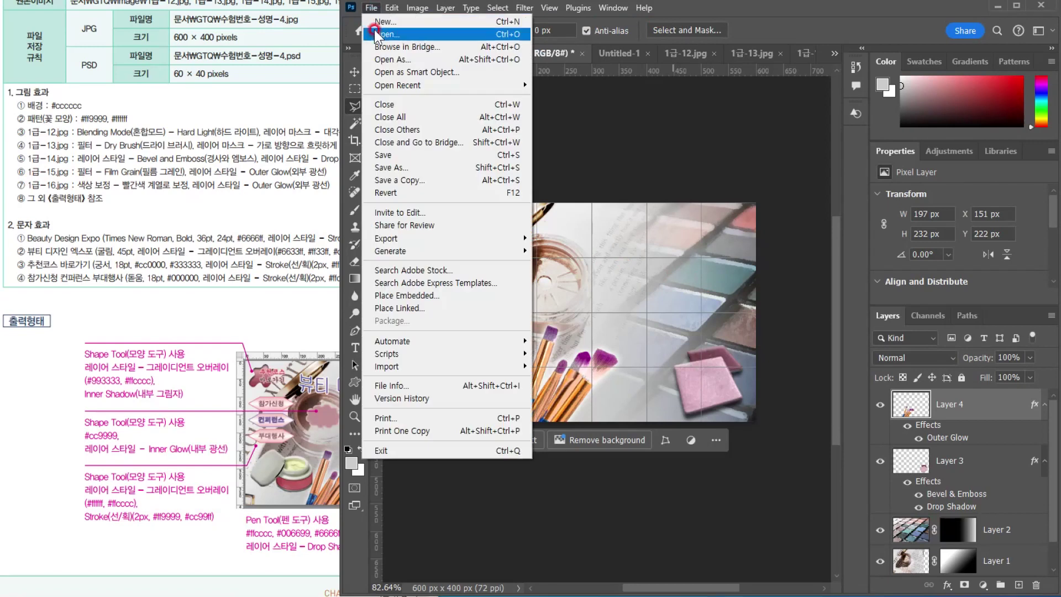
{"action": "left_click", "coordinate": [373, 30]}
{"action": "double_click", "coordinate": [65, 371]}
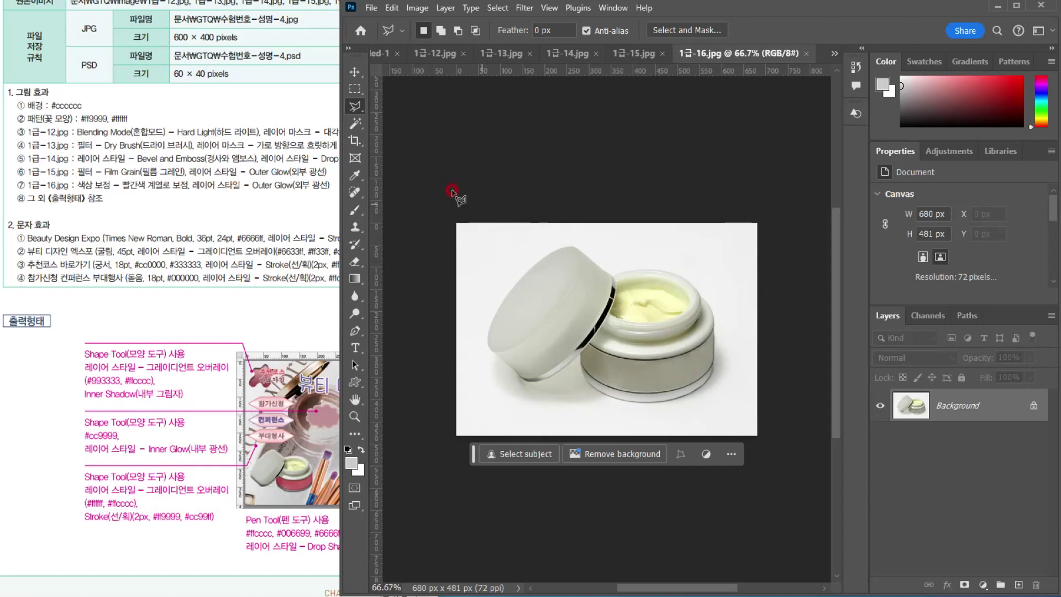
Select the cream jar and its lid in 1급-16.jpg with the Quick Selection tool at brush size 45
{"action": "right_click", "coordinate": [357, 110]}
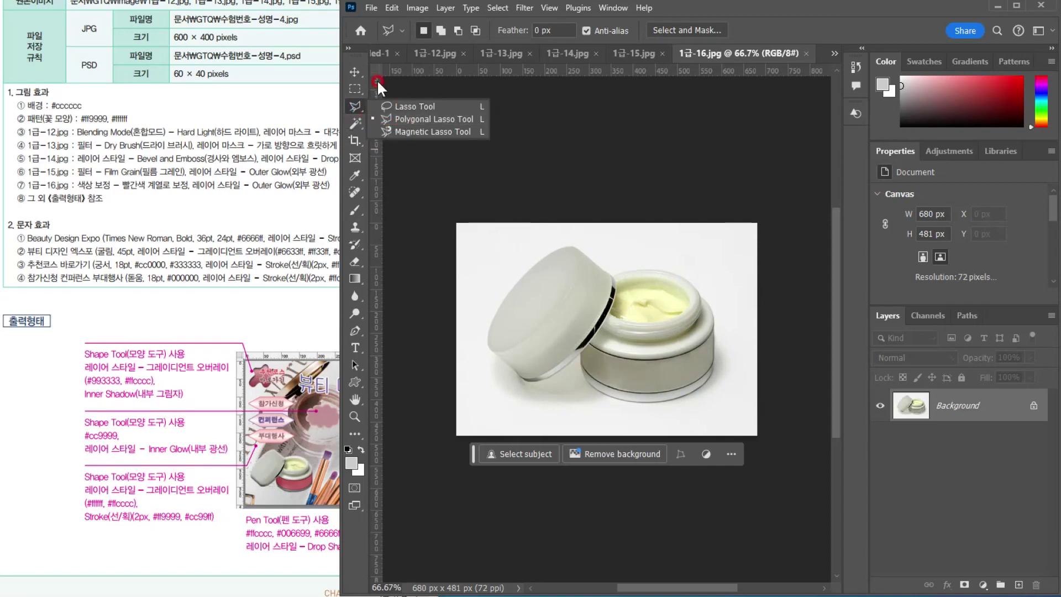
{"action": "left_click", "coordinate": [360, 114]}
{"action": "left_click", "coordinate": [361, 120]}
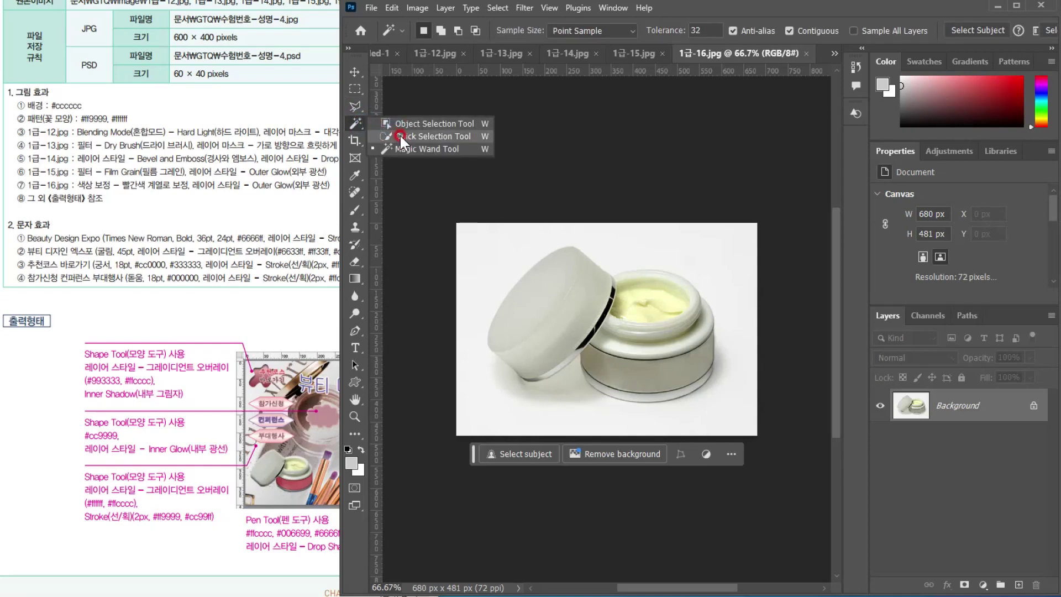
{"action": "left_click", "coordinate": [400, 136]}
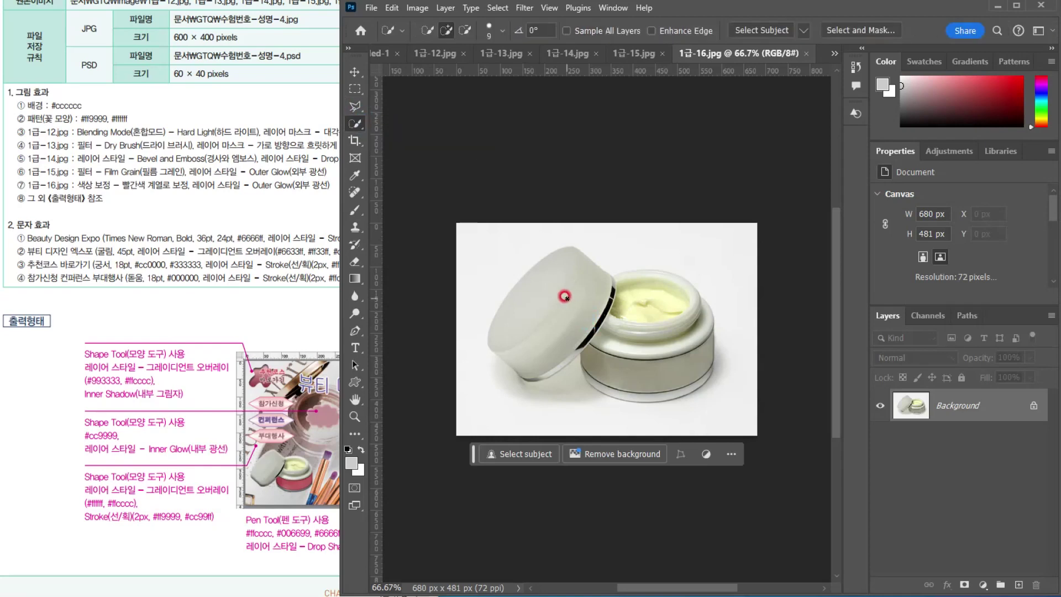
{"action": "key", "text": "bracketright"}
{"action": "key", "text": "bracketright"}
{"action": "key", "text": "bracketright"}
{"action": "mouse_move", "coordinate": [567, 299]}
{"action": "left_mouse_down"}
{"action": "mouse_move", "coordinate": [657, 343]}
{"action": "mouse_move", "coordinate": [642, 292]}
{"action": "mouse_move", "coordinate": [648, 358]}
{"action": "mouse_move", "coordinate": [628, 372]}
{"action": "mouse_move", "coordinate": [631, 388]}
{"action": "mouse_move", "coordinate": [595, 372]}
{"action": "left_mouse_up"}
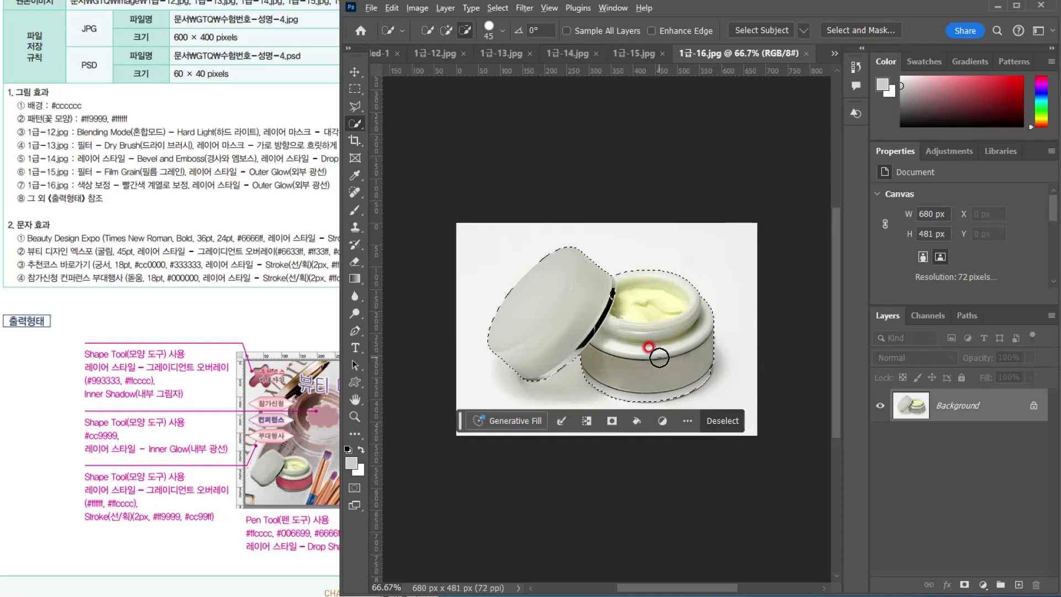
{"action": "scroll", "coordinate": [660, 358], "scroll_direction": "up", "scroll_amount": 1}
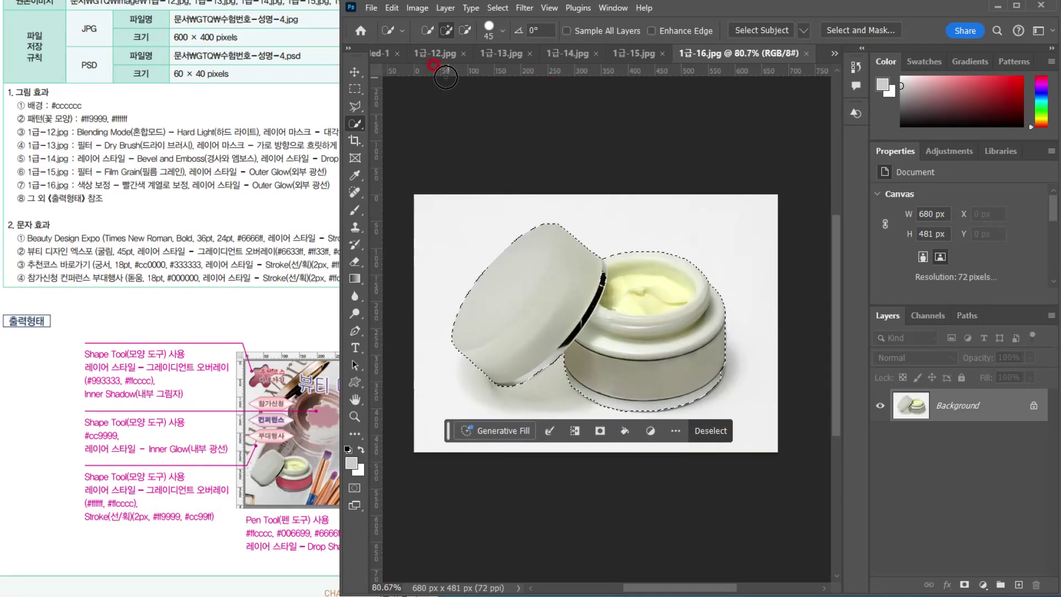
Copy the selected cream jar into 수험번호-성명-4.psd, scaled to 31.91% and positioned at about X 21 px, Y 227 px
{"action": "left_click", "coordinate": [380, 54]}
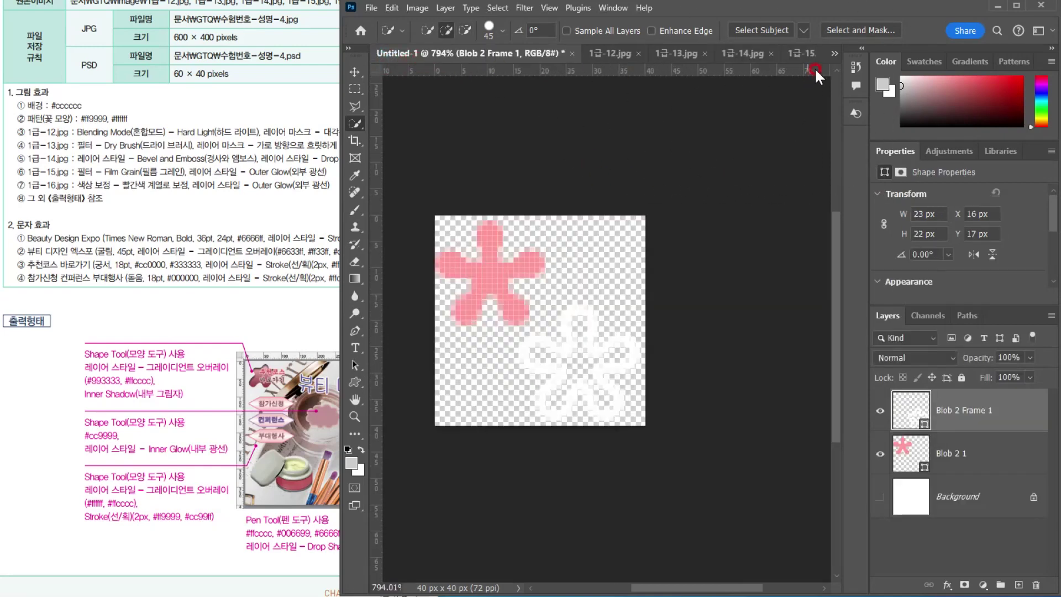
{"action": "left_click", "coordinate": [834, 51]}
{"action": "left_click", "coordinate": [889, 56]}
{"action": "key", "text": "ctrl+v"}
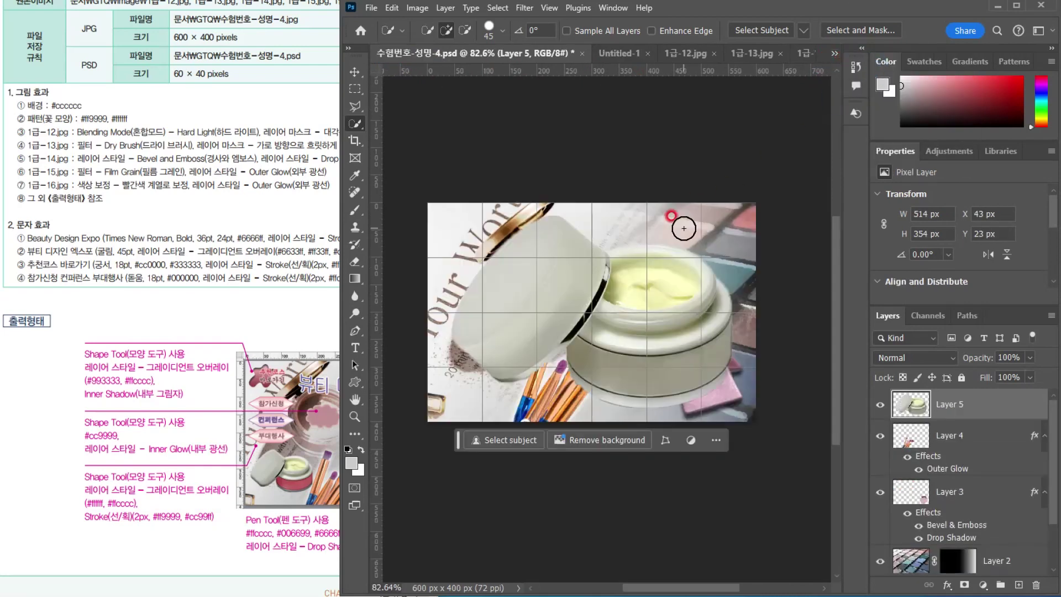
{"action": "key", "text": "ctrl+t"}
{"action": "left_click_drag", "start_coordinate": [451, 215], "coordinate": [480, 358]}
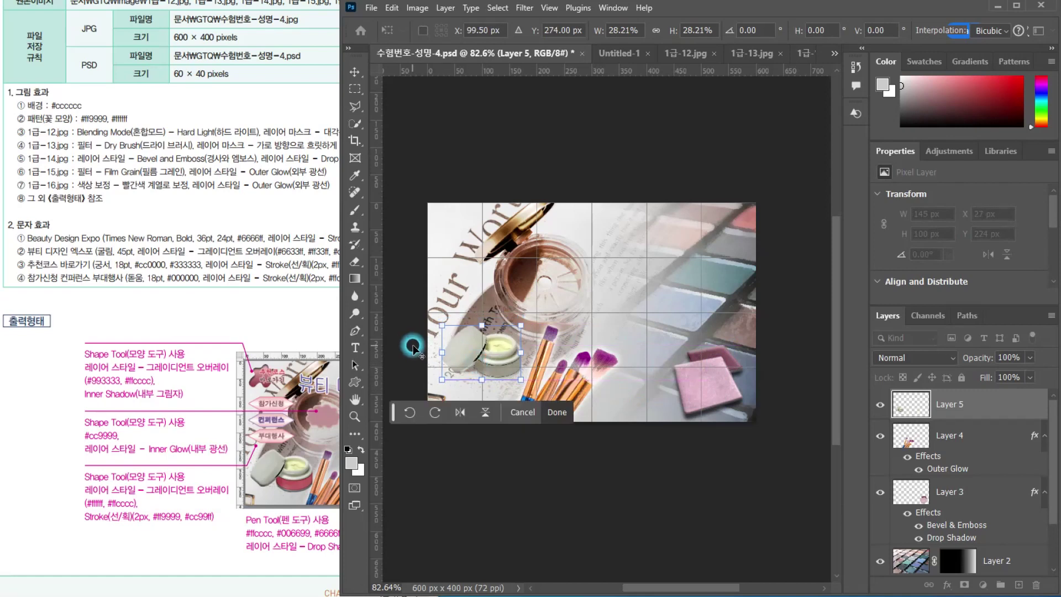
{"action": "scroll", "coordinate": [488, 339], "scroll_direction": "up", "scroll_amount": 3}
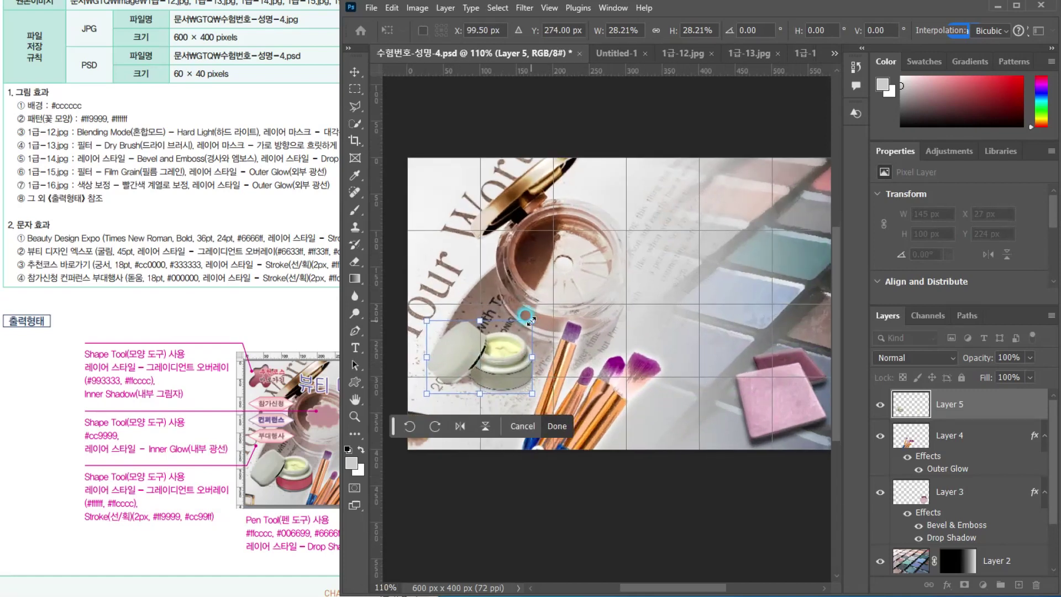
{"action": "mouse_move", "coordinate": [531, 317]}
{"action": "left_mouse_down"}
{"action": "mouse_move", "coordinate": [555, 296]}
{"action": "mouse_move", "coordinate": [546, 309]}
{"action": "left_mouse_up"}
{"action": "left_click_drag", "start_coordinate": [518, 368], "coordinate": [508, 379]}
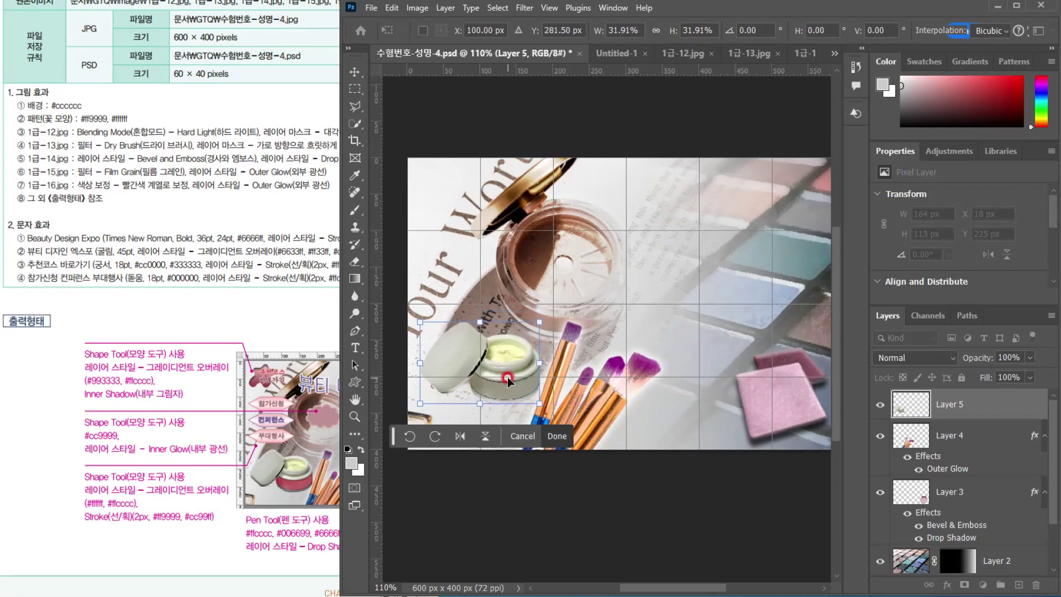
{"action": "key", "text": "w"}
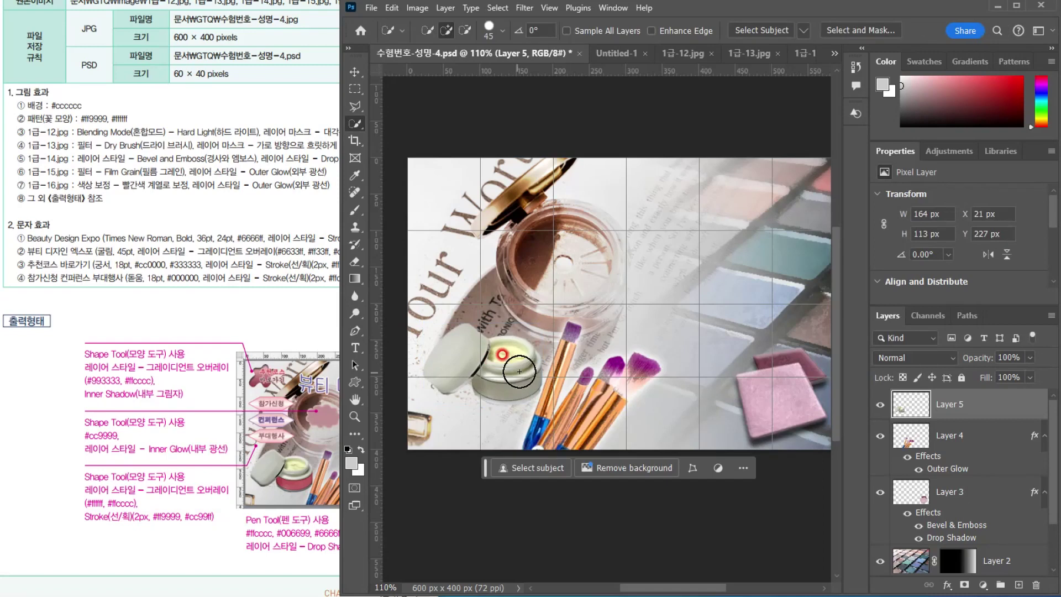
Check the color correction required for 1급-16.jpg and select the jar's lower outer band with a 10 px Quick Selection brush
{"action": "left_click", "coordinate": [159, 204]}
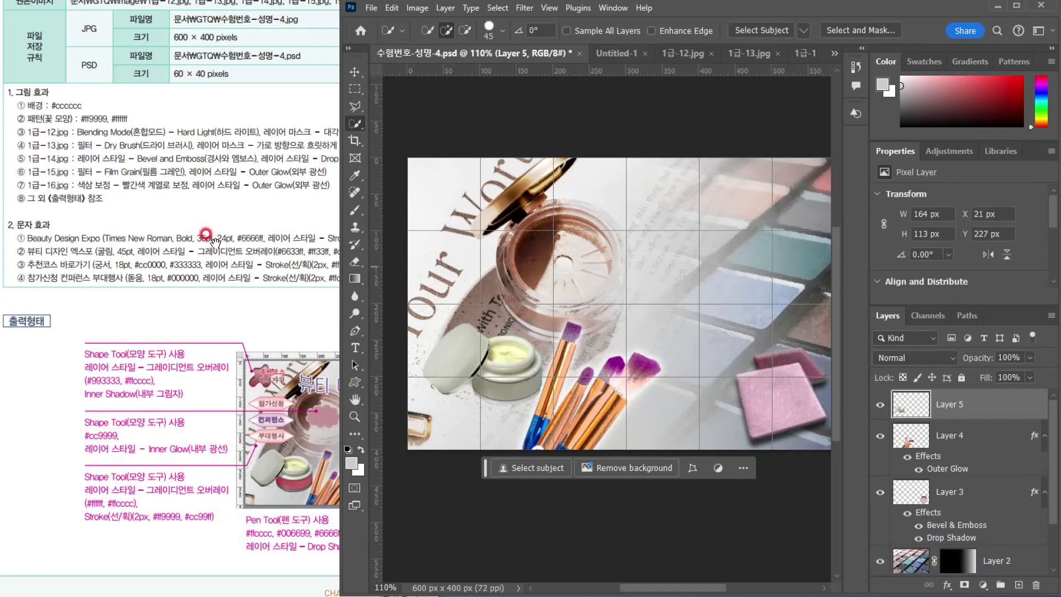
{"action": "scroll", "coordinate": [506, 419], "scroll_direction": "up", "scroll_amount": 5}
{"action": "left_click_drag", "start_coordinate": [505, 342], "coordinate": [526, 319]}
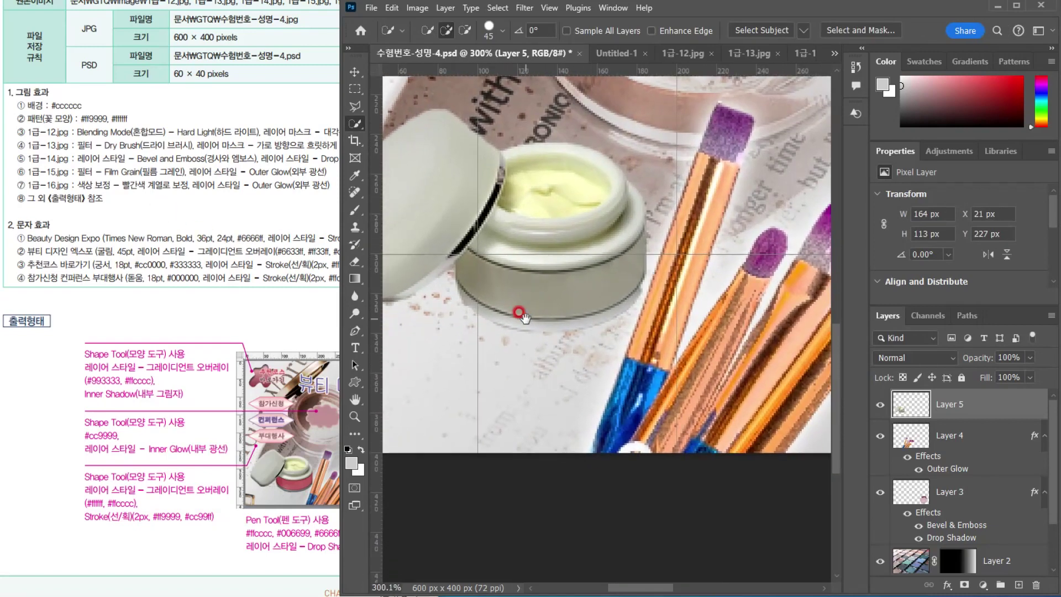
{"action": "key", "text": "bracketleft"}
{"action": "key", "text": "bracketleft"}
{"action": "key", "text": "bracketleft"}
{"action": "key", "text": "bracketleft"}
{"action": "key", "text": "bracketleft"}
{"action": "key", "text": "bracketleft"}
{"action": "key", "text": "bracketleft"}
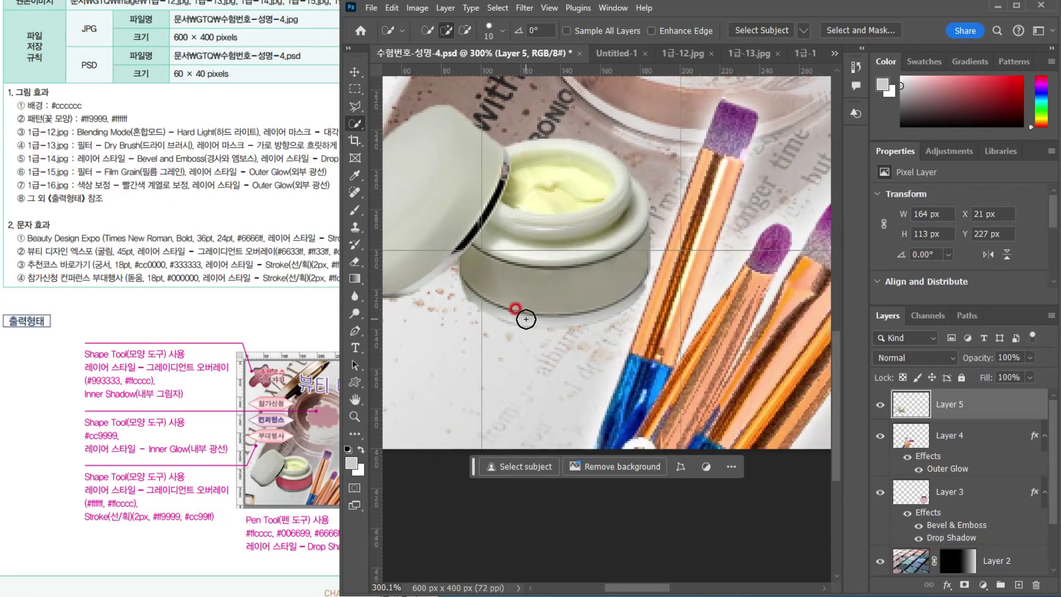
{"action": "left_click", "coordinate": [520, 286]}
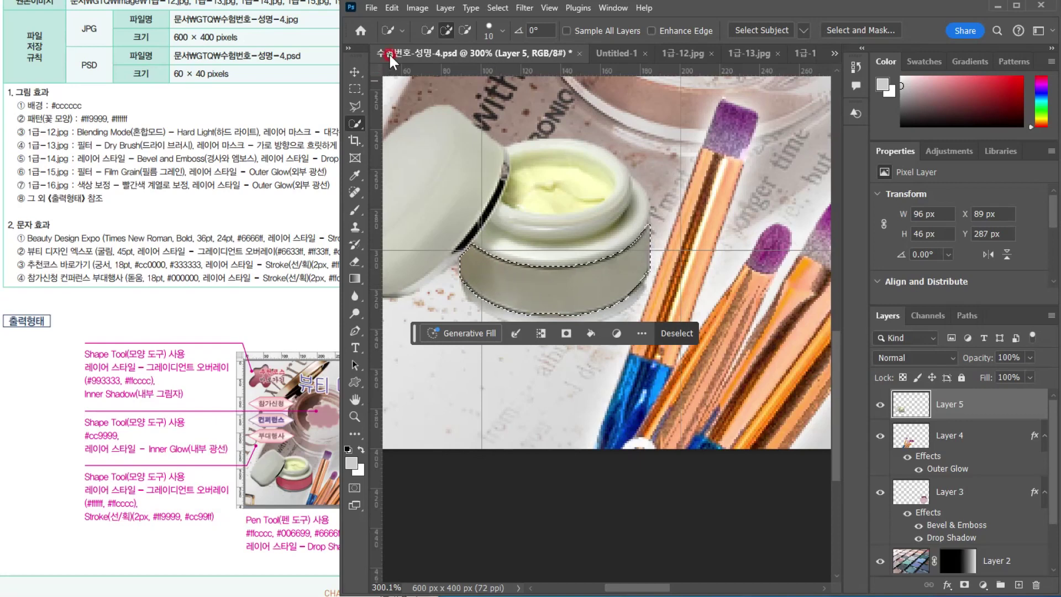
Colorize the selected jar band red using Hue/Saturation with hue 0, saturation 45 and lightness 0, and clear the selection
{"action": "left_click", "coordinate": [414, 11]}
{"action": "left_click", "coordinate": [436, 42]}
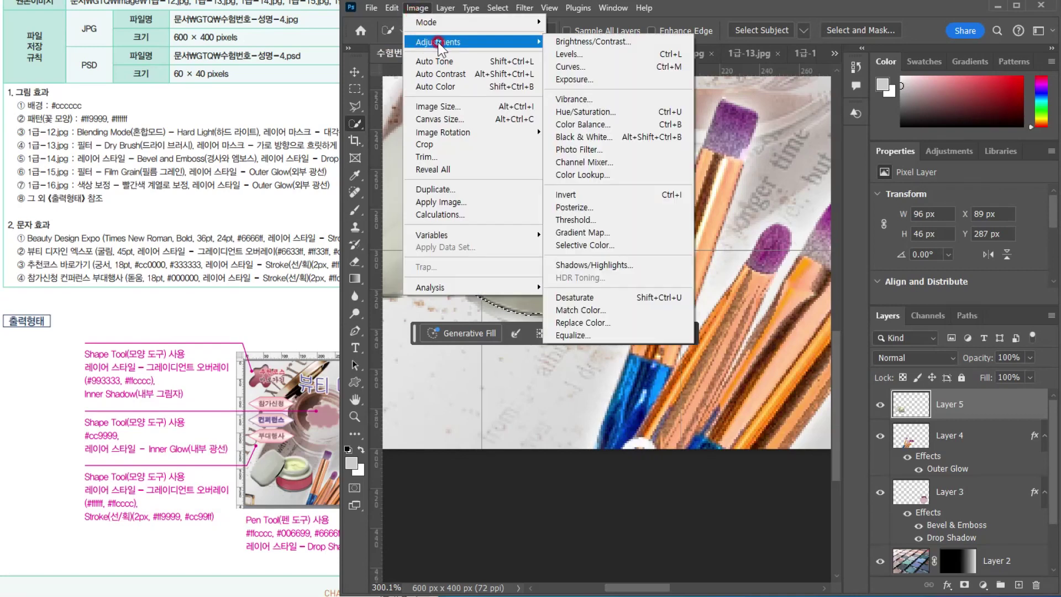
{"action": "left_click", "coordinate": [595, 110]}
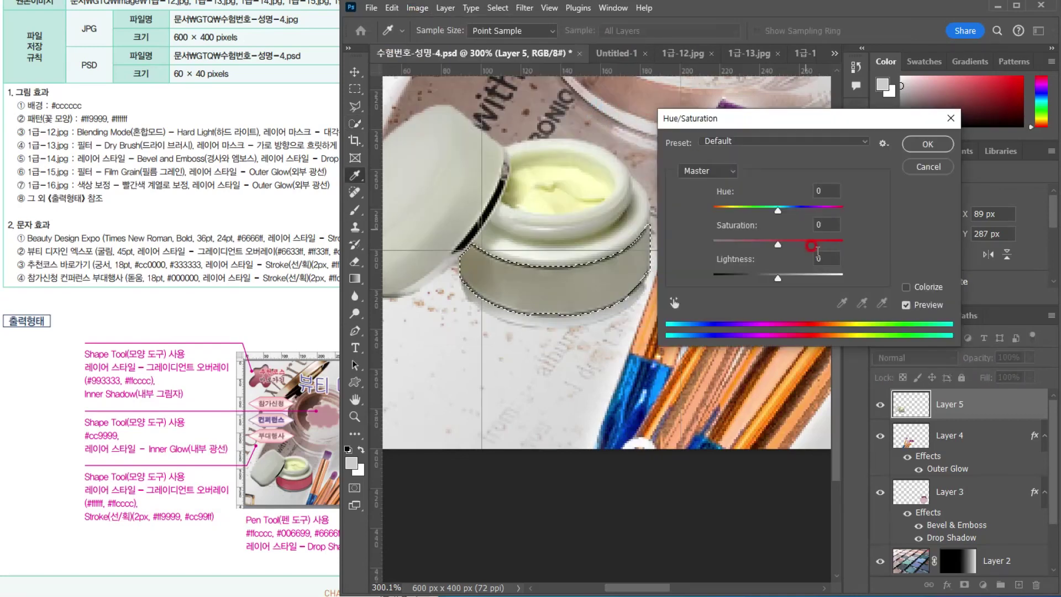
{"action": "left_click", "coordinate": [918, 289]}
{"action": "left_click_drag", "start_coordinate": [746, 242], "coordinate": [764, 246]}
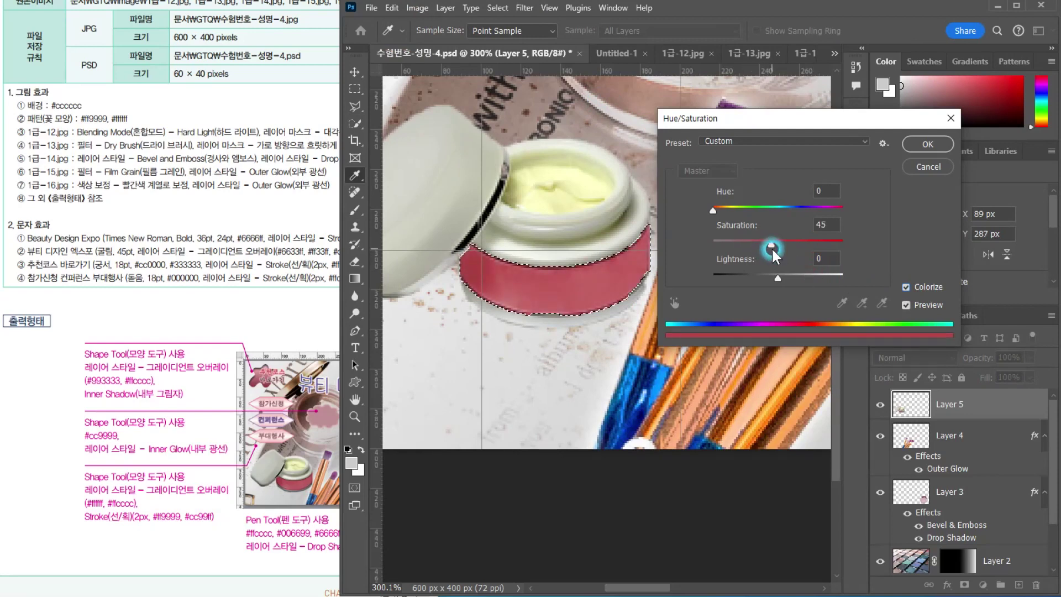
{"action": "left_click_drag", "start_coordinate": [772, 247], "coordinate": [772, 247]}
{"action": "mouse_move", "coordinate": [713, 213]}
{"action": "left_mouse_down"}
{"action": "mouse_move", "coordinate": [735, 208]}
{"action": "mouse_move", "coordinate": [707, 213]}
{"action": "left_mouse_up"}
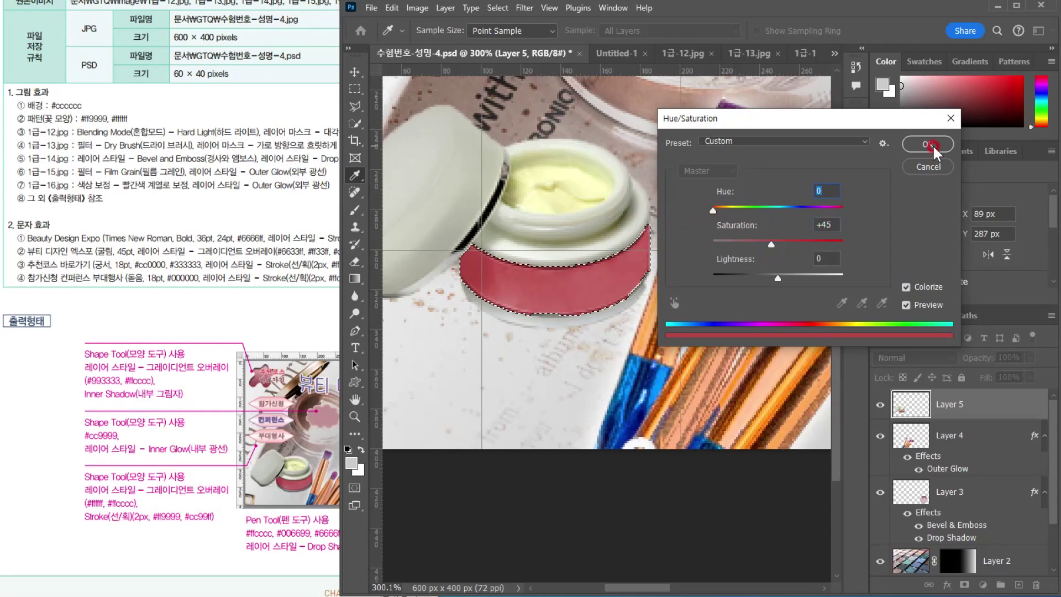
{"action": "left_click", "coordinate": [929, 169]}
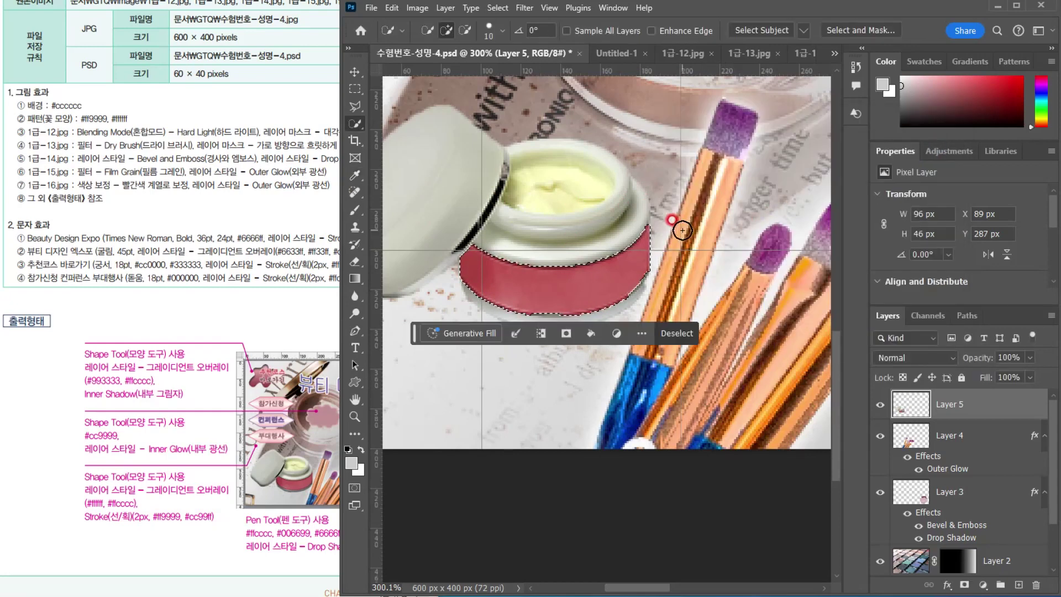
{"action": "key", "text": "ctrl+d"}
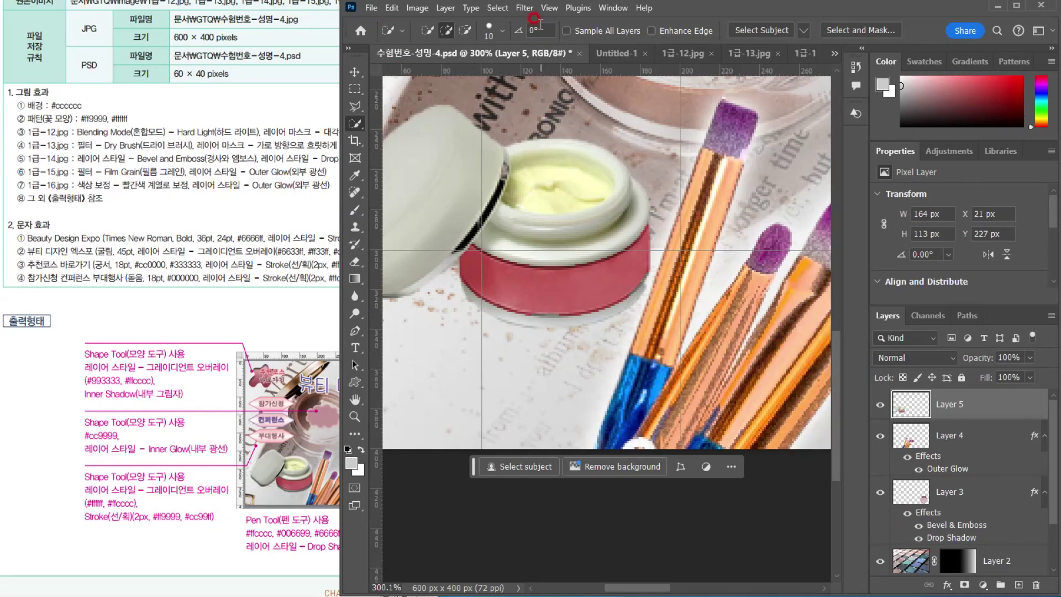
{"action": "left_click", "coordinate": [524, 8]}
{"action": "left_click", "coordinate": [565, 78]}
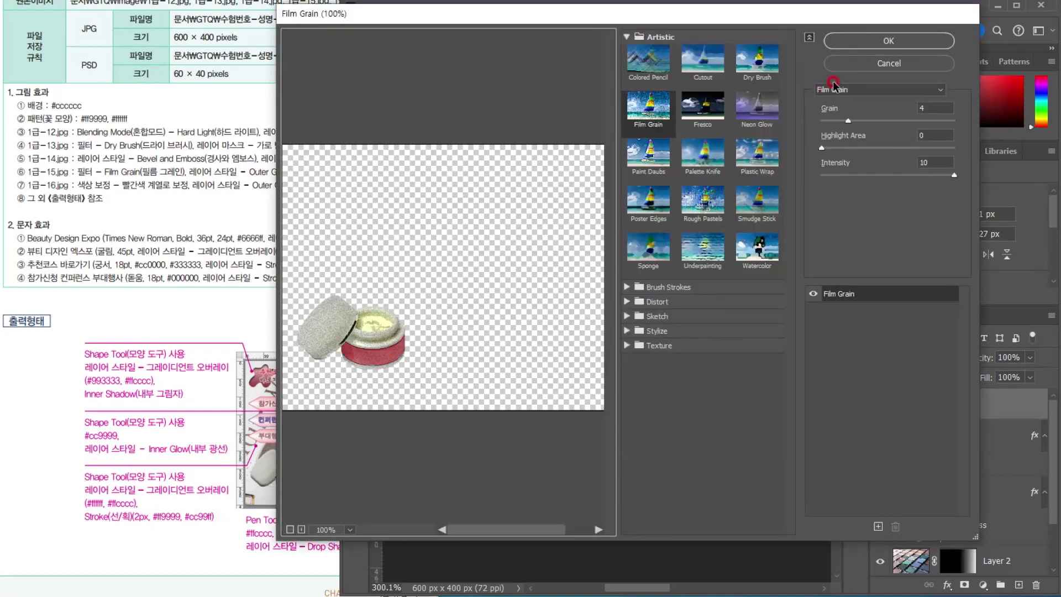
{"action": "left_click", "coordinate": [856, 42]}
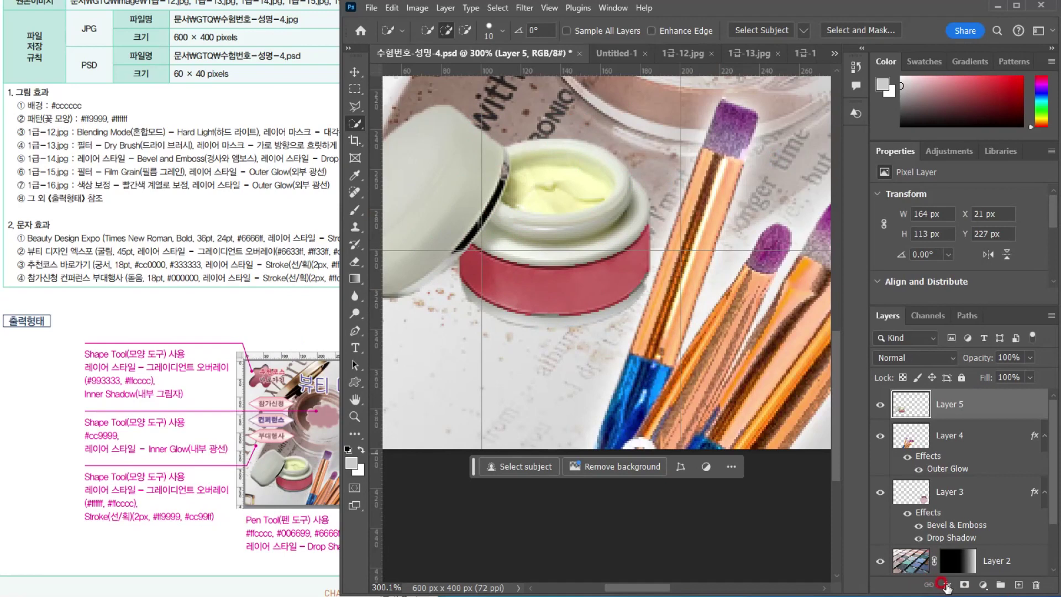
Apply an Outer Glow layer style to the cream jar layer with 71% opacity, 8% spread and 15 px size
{"action": "left_click", "coordinate": [946, 585]}
{"action": "left_click", "coordinate": [961, 564]}
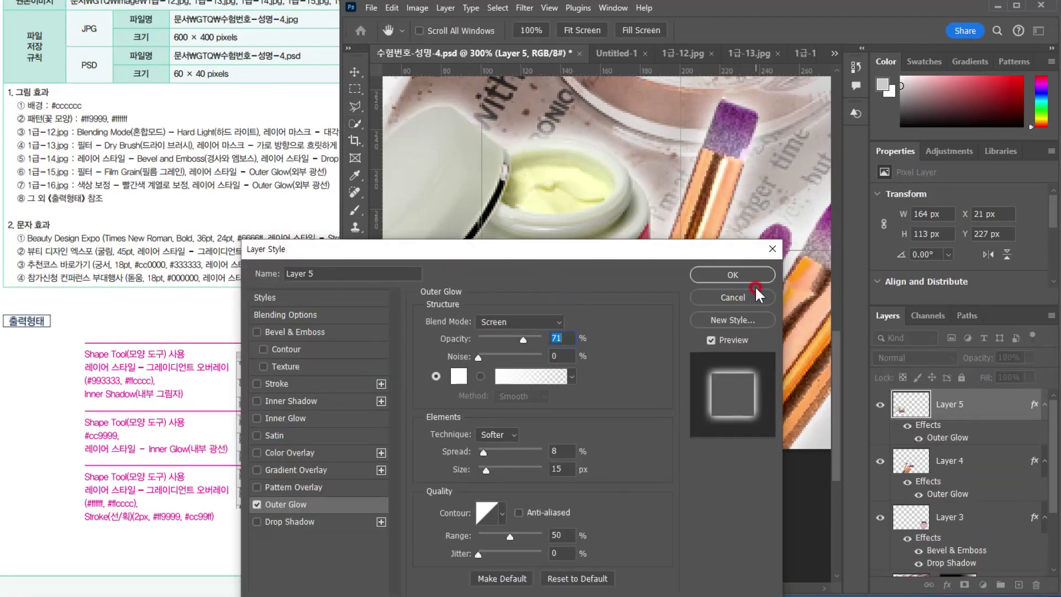
{"action": "left_click", "coordinate": [742, 275]}
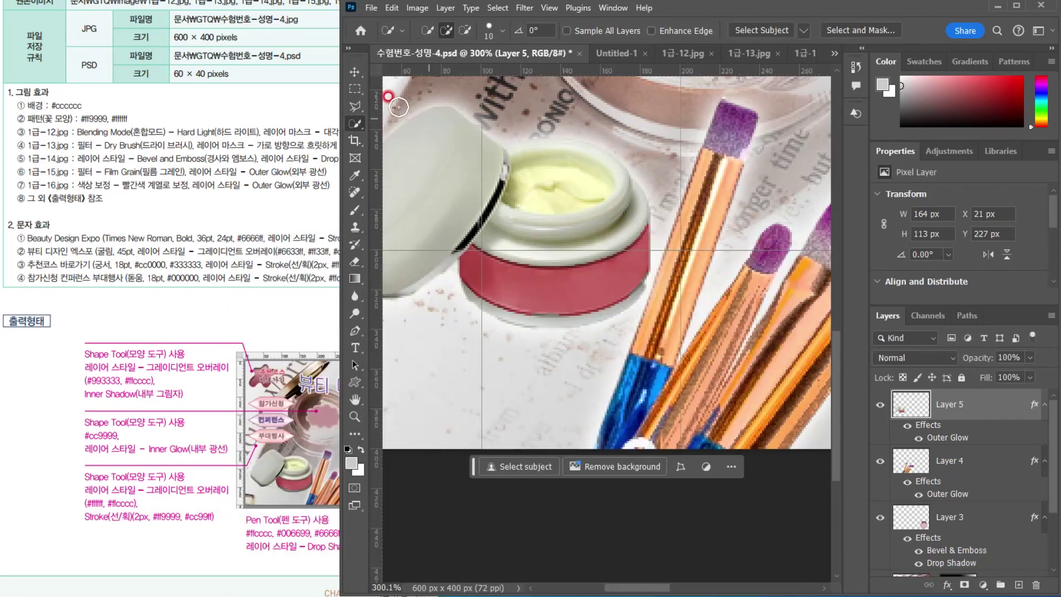
Check the remaining image instructions on the exam sheet, then open 1급-17.jpg
{"action": "left_click", "coordinate": [353, 72]}
{"action": "left_click", "coordinate": [196, 280]}
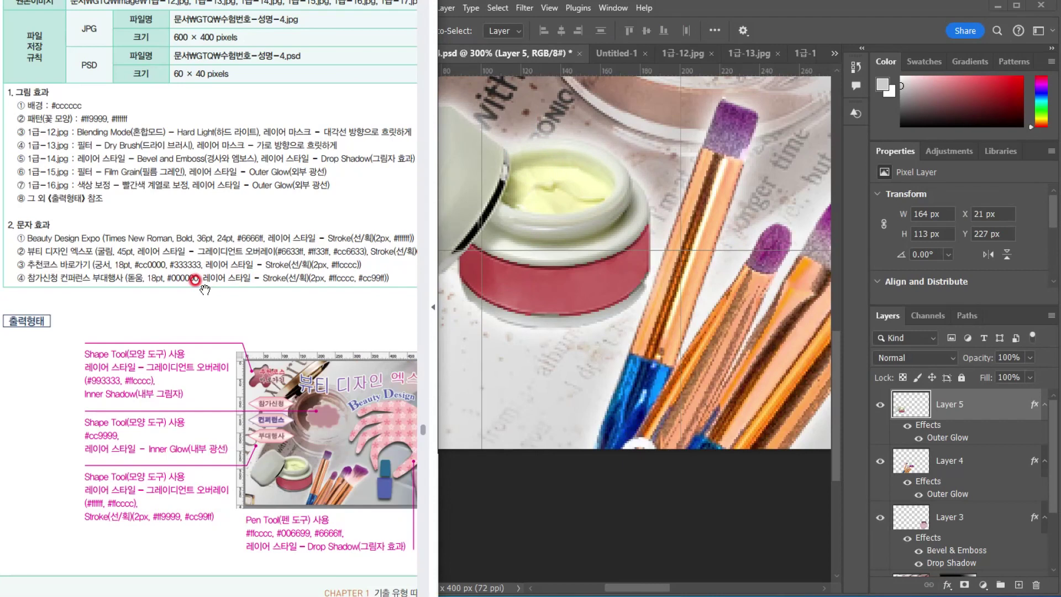
{"action": "left_click", "coordinate": [467, 163]}
{"action": "left_click", "coordinate": [712, 29]}
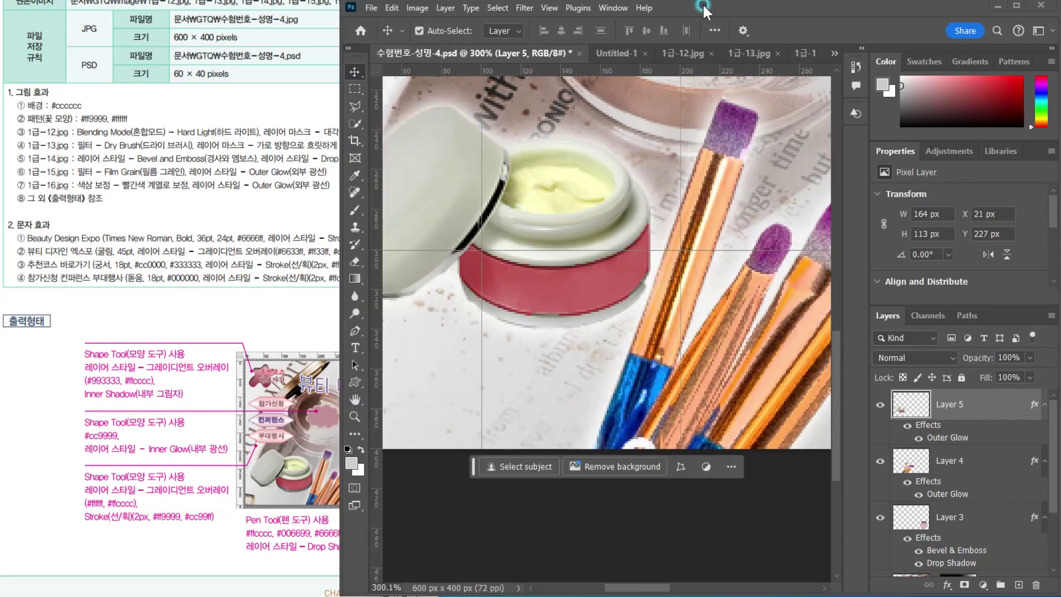
{"action": "left_click", "coordinate": [370, 10]}
{"action": "left_click", "coordinate": [371, 34]}
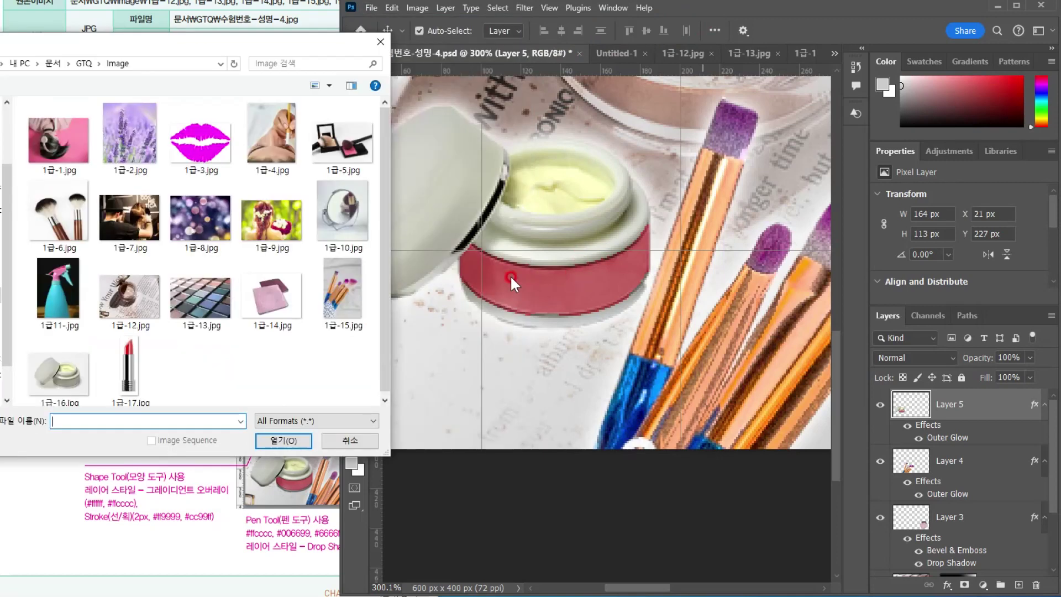
{"action": "double_click", "coordinate": [131, 347]}
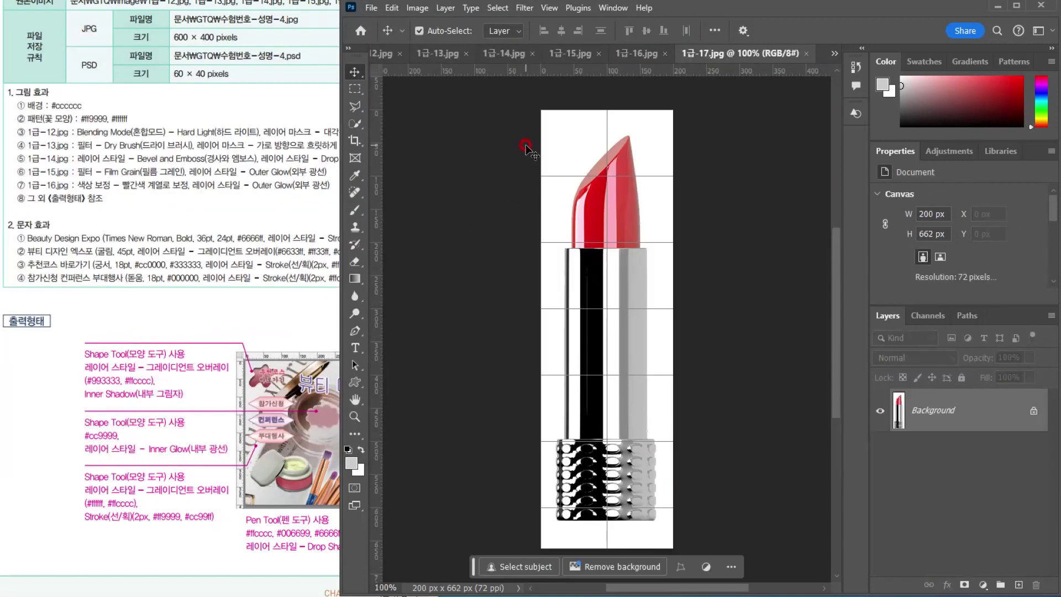
Select the lipstick in 1급-17.jpg by picking the white background with the Magic Wand at tolerance 32 and inverting the selection
{"action": "left_click", "coordinate": [351, 125]}
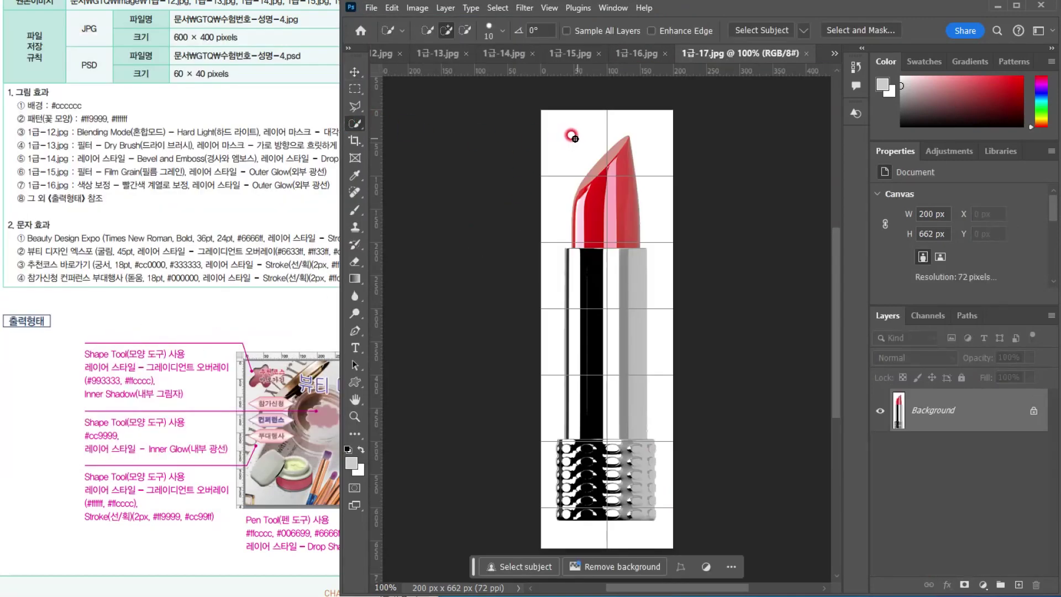
{"action": "right_click", "coordinate": [356, 124]}
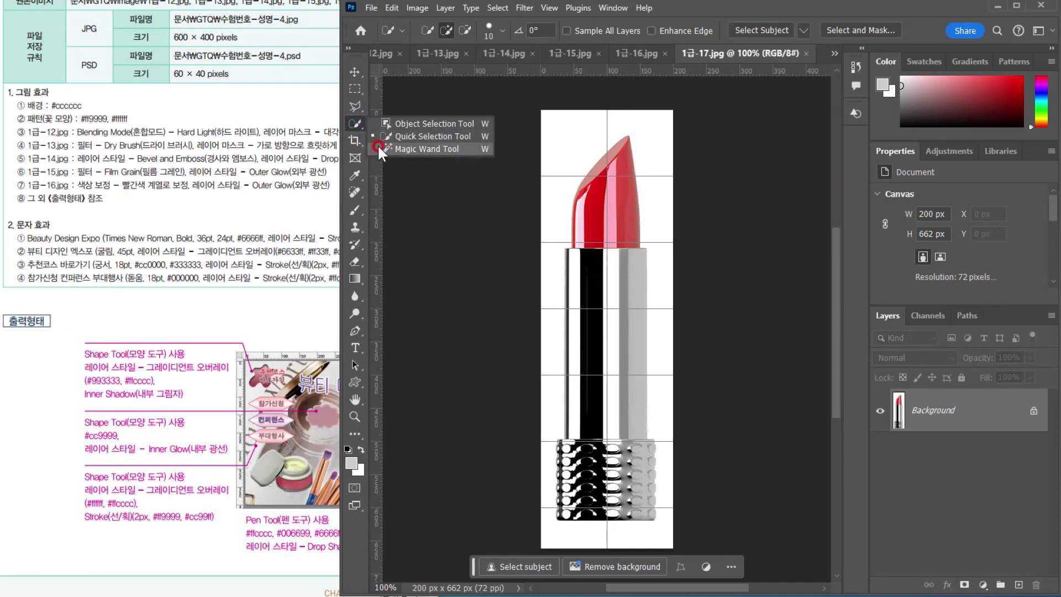
{"action": "left_click", "coordinate": [377, 144]}
{"action": "left_click", "coordinate": [557, 144]}
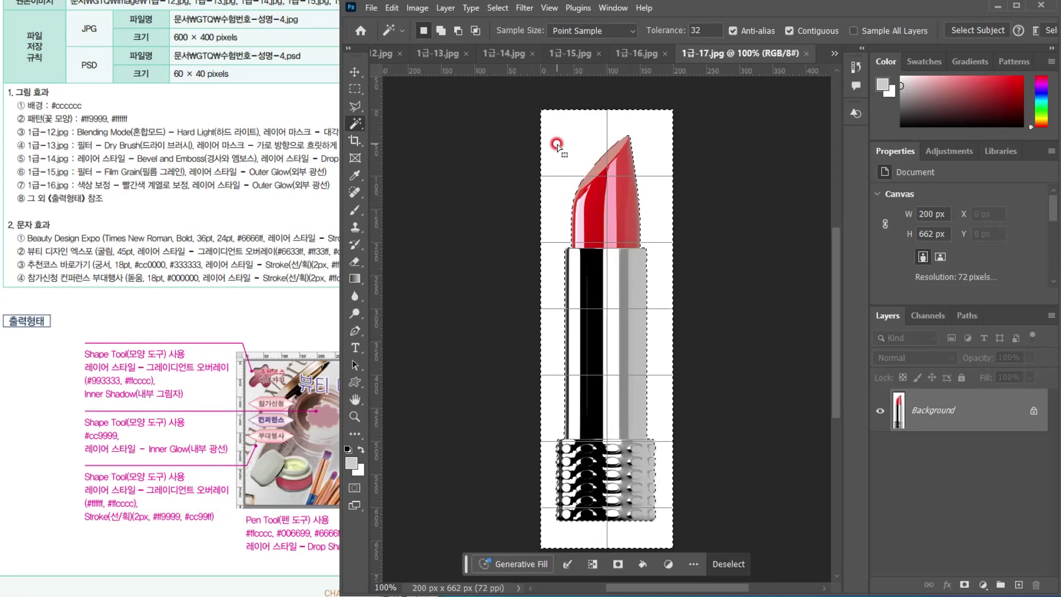
{"action": "key", "text": "ctrl+shift+i"}
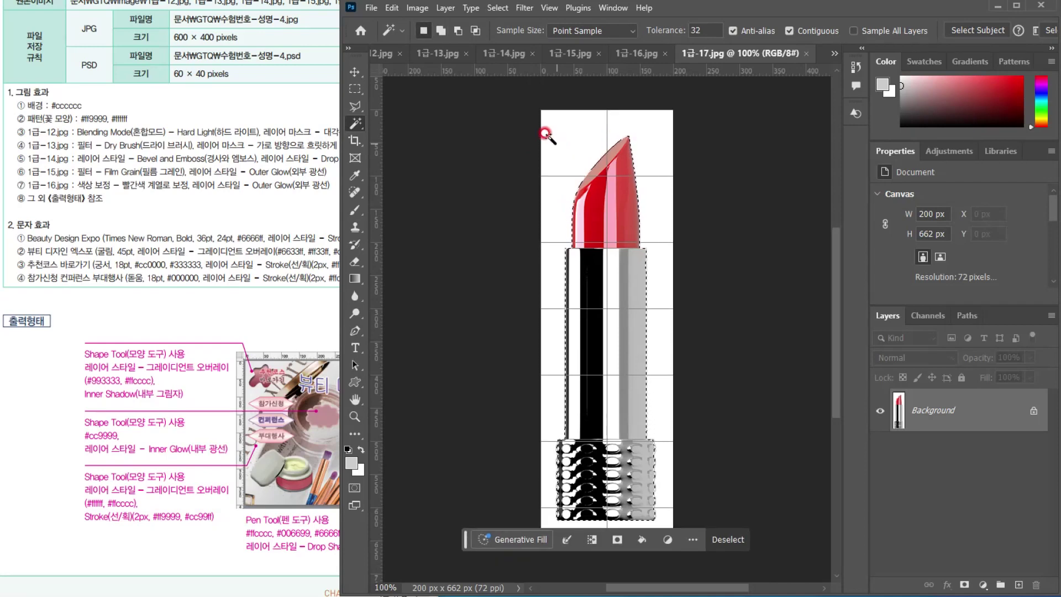
Close the 1급-13.jpg and 1급-12.jpg source images, keeping Untitled-1 open
{"action": "left_click", "coordinate": [466, 53]}
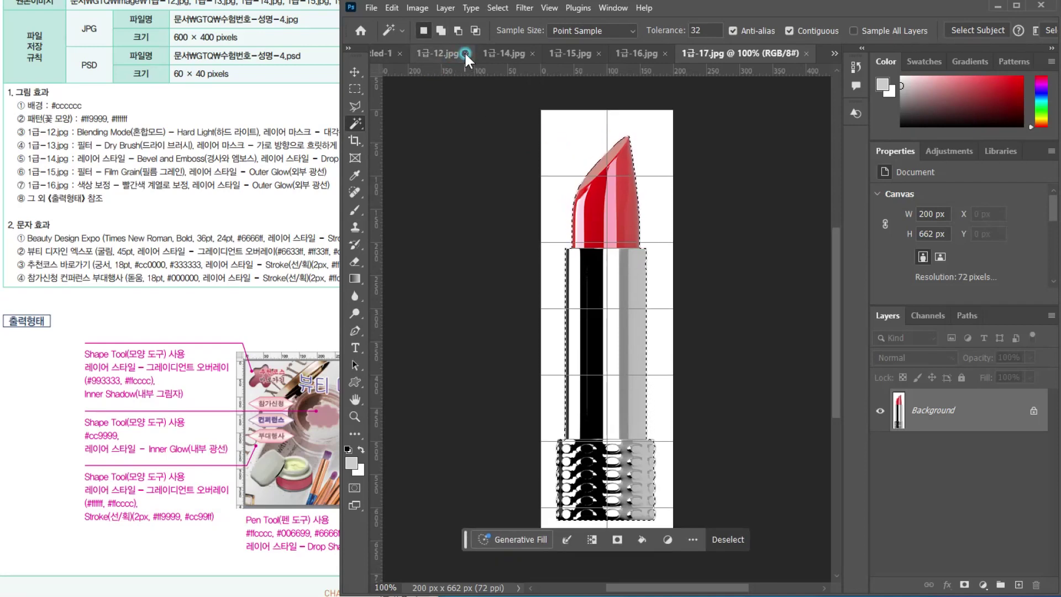
{"action": "left_click", "coordinate": [464, 52]}
{"action": "left_click", "coordinate": [465, 52]}
{"action": "left_click", "coordinate": [761, 230]}
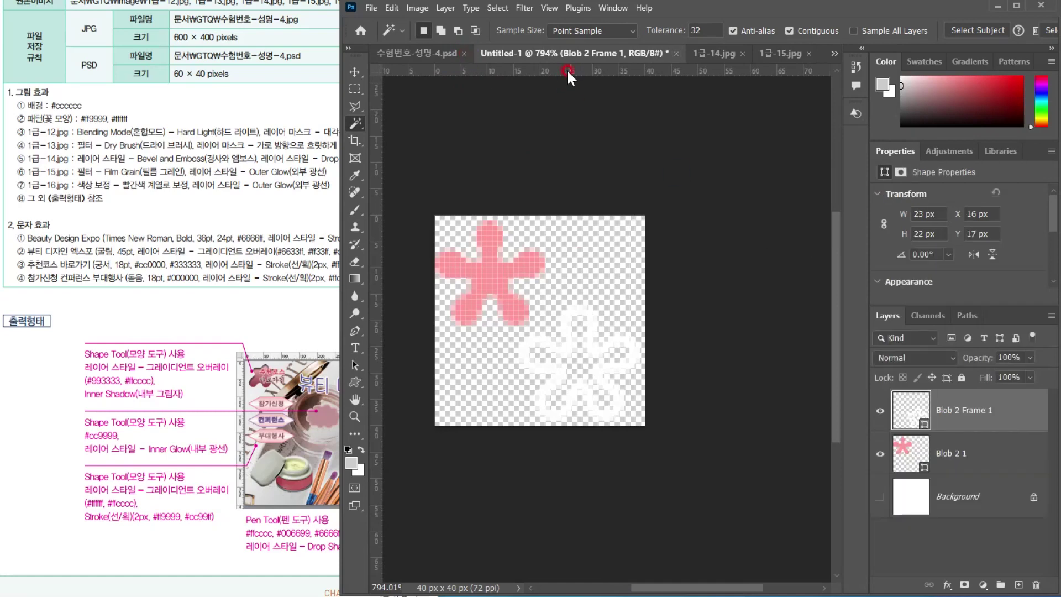
Close the 1급-14.jpg and 1급-15.jpg source images and paste the lipstick into 수험번호-성명-4.psd
{"action": "left_click", "coordinate": [740, 54]}
{"action": "left_click", "coordinate": [741, 54]}
{"action": "left_click", "coordinate": [436, 51]}
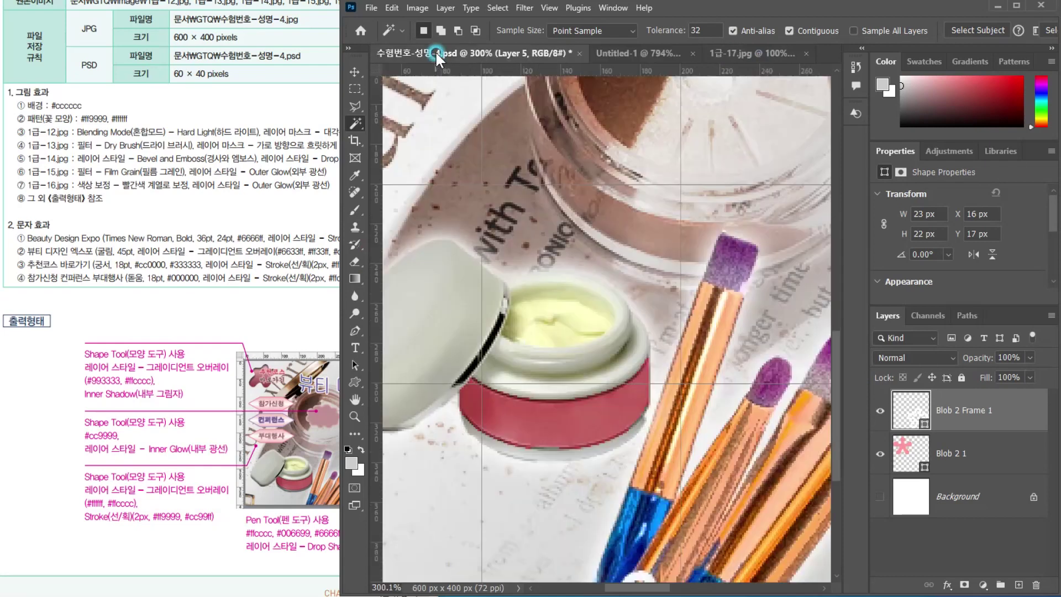
{"action": "key", "text": "ctrl+v"}
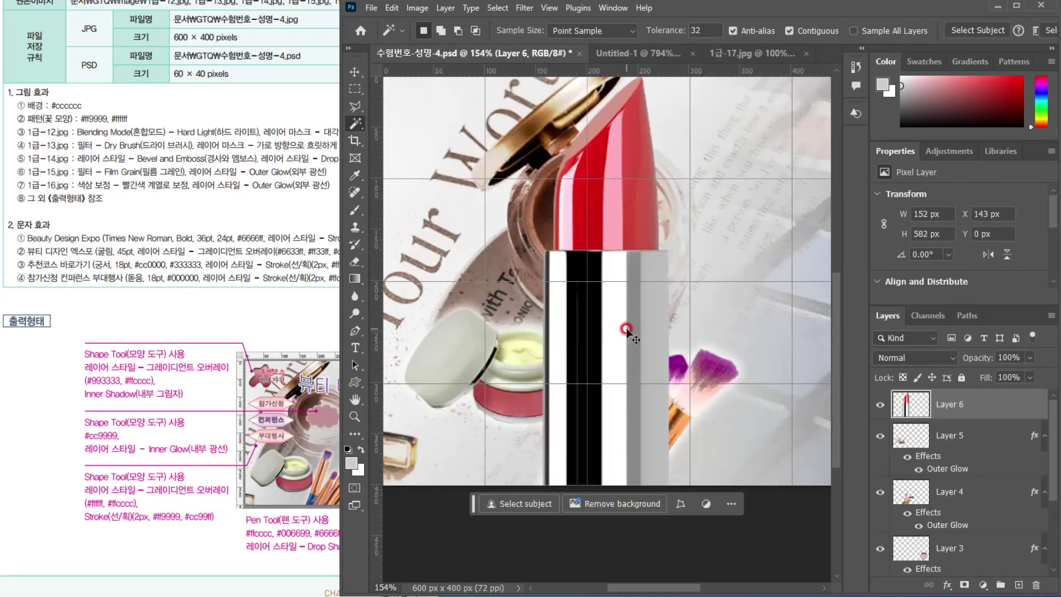
Scale the lipstick to about 26.5%, rotate it about -56.5° and place it over the pink puffs in the lower-right corner of the design
{"action": "key", "text": "ctrl+t"}
{"action": "left_click_drag", "start_coordinate": [528, 75], "coordinate": [631, 467]}
{"action": "scroll", "coordinate": [726, 461], "scroll_direction": "down", "scroll_amount": 2}
{"action": "key", "text": "alt+space"}
{"action": "left_click", "coordinate": [619, 337]}
{"action": "left_click_drag", "start_coordinate": [625, 365], "coordinate": [516, 312]}
{"action": "left_click_drag", "start_coordinate": [574, 470], "coordinate": [656, 433]}
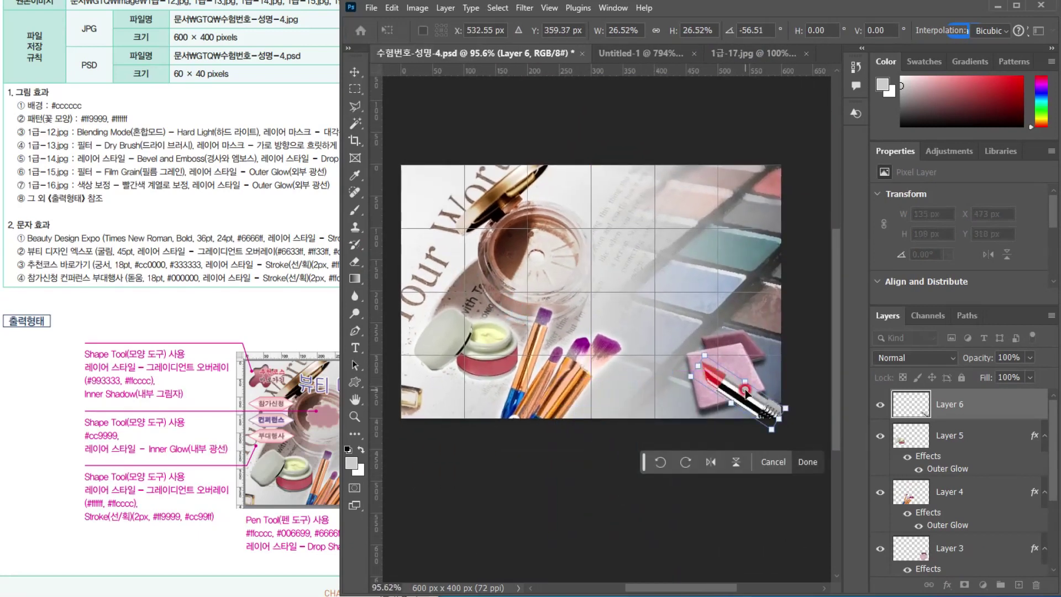
{"action": "key", "text": "Return"}
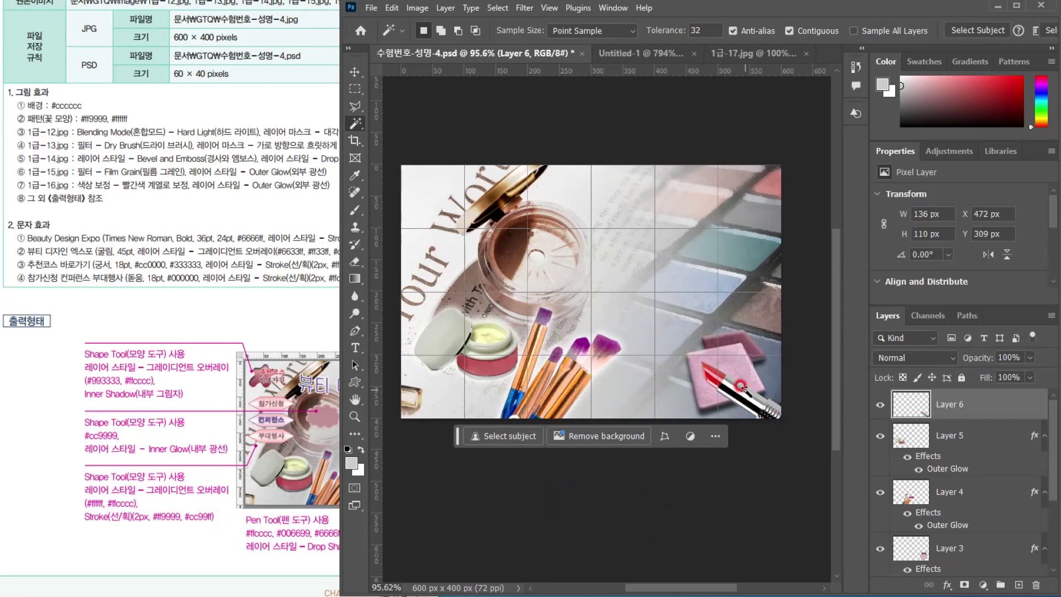
Check the output example on the exam sheet and hide the grid over the design
{"action": "left_click", "coordinate": [355, 86]}
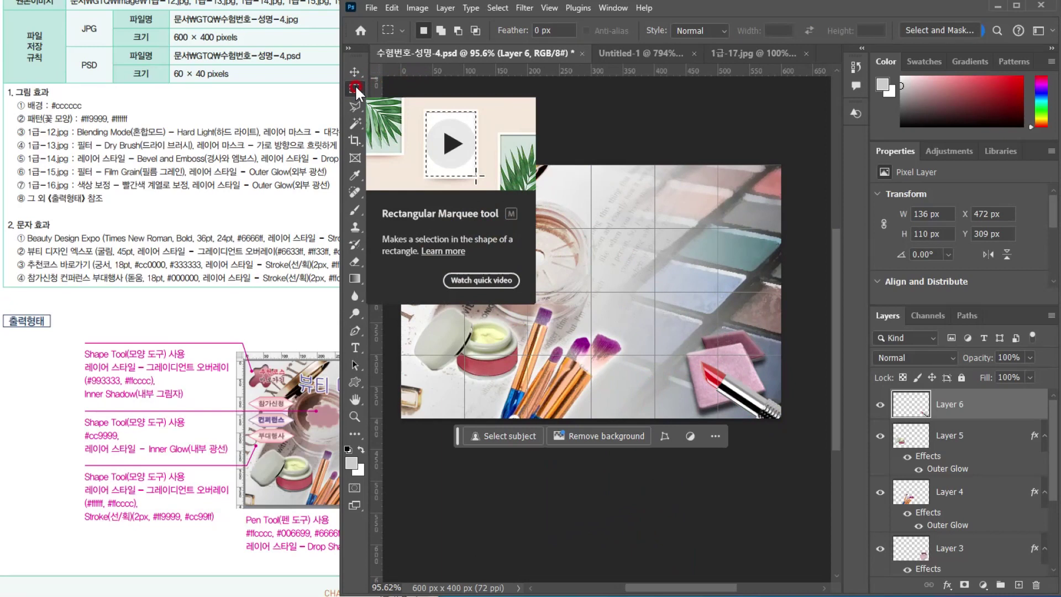
{"action": "left_click", "coordinate": [338, 425]}
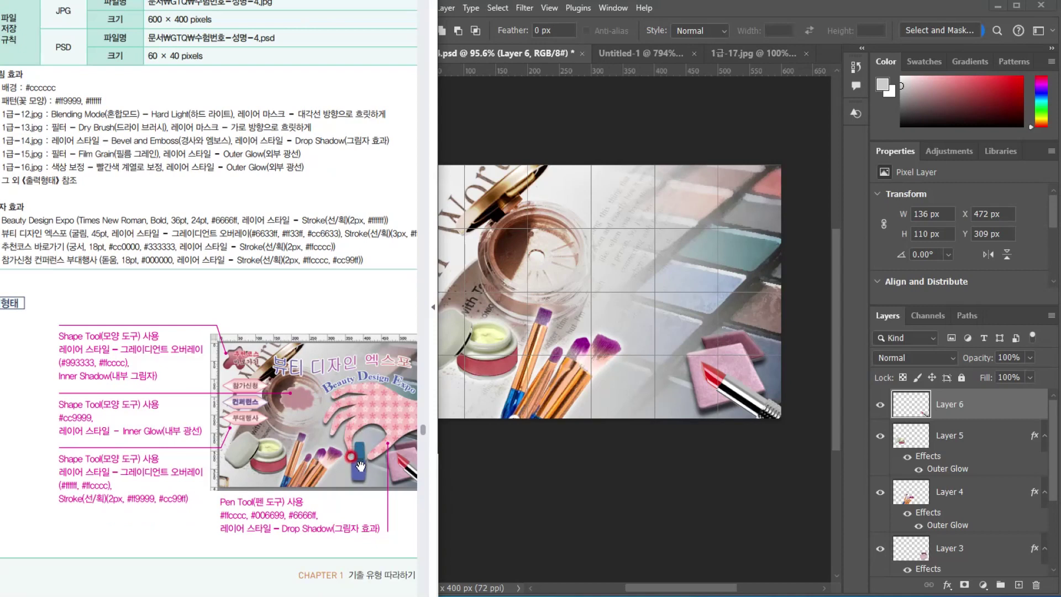
{"action": "mouse_move", "coordinate": [136, 249]}
{"action": "left_mouse_down"}
{"action": "mouse_move", "coordinate": [154, 249]}
{"action": "mouse_move", "coordinate": [138, 235]}
{"action": "left_mouse_up"}
{"action": "left_click_drag", "start_coordinate": [253, 325], "coordinate": [229, 317]}
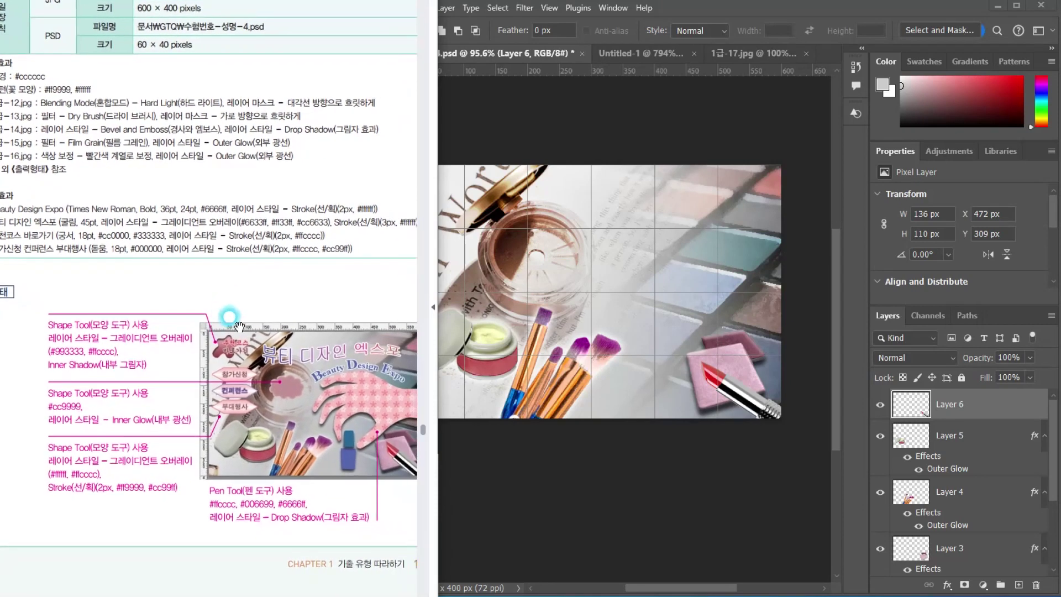
{"action": "left_click", "coordinate": [579, 59]}
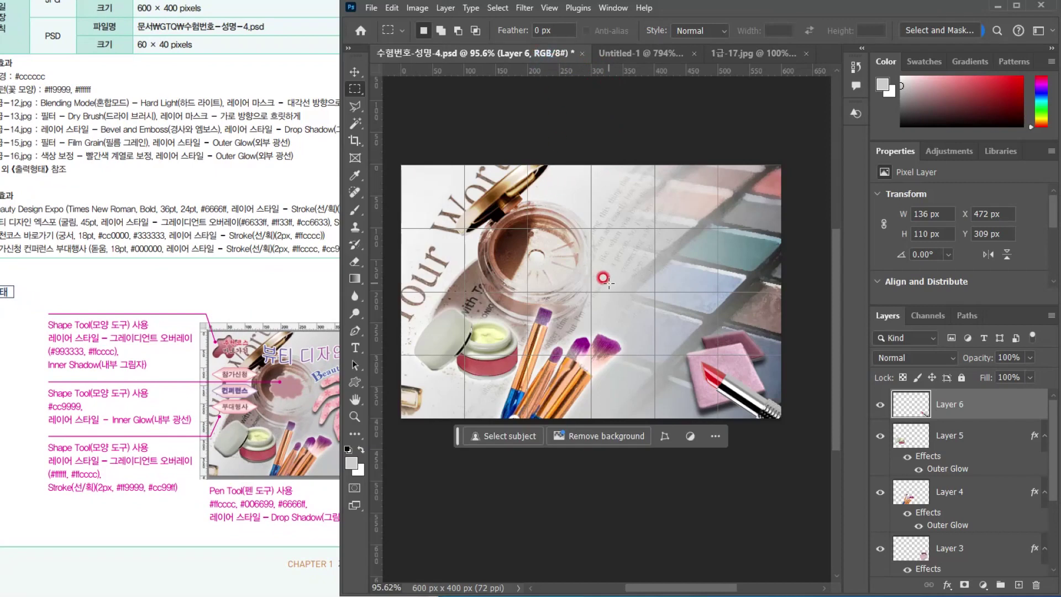
{"action": "key", "text": "ctrl+apostrophe"}
{"action": "scroll", "coordinate": [648, 299], "scroll_direction": "up", "scroll_amount": 1}
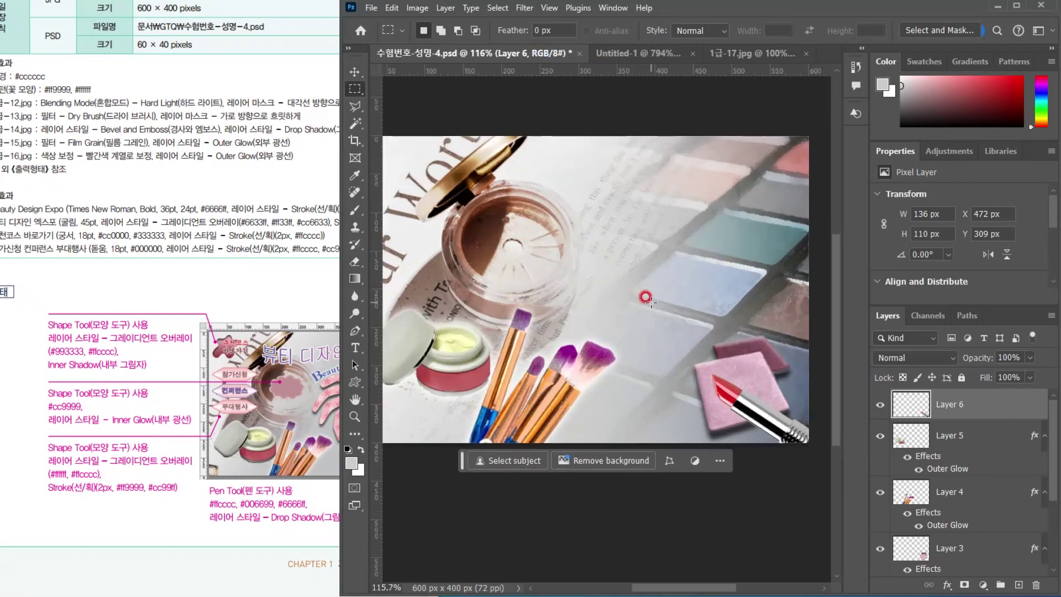
{"action": "scroll", "coordinate": [651, 302], "scroll_direction": "up", "scroll_amount": 1}
Add guides for the hand shape: horizontal ones at about 100 px and 327 px, and a vertical one at about 280 px
{"action": "left_click", "coordinate": [294, 449]}
{"action": "left_click_drag", "start_coordinate": [326, 422], "coordinate": [265, 380]}
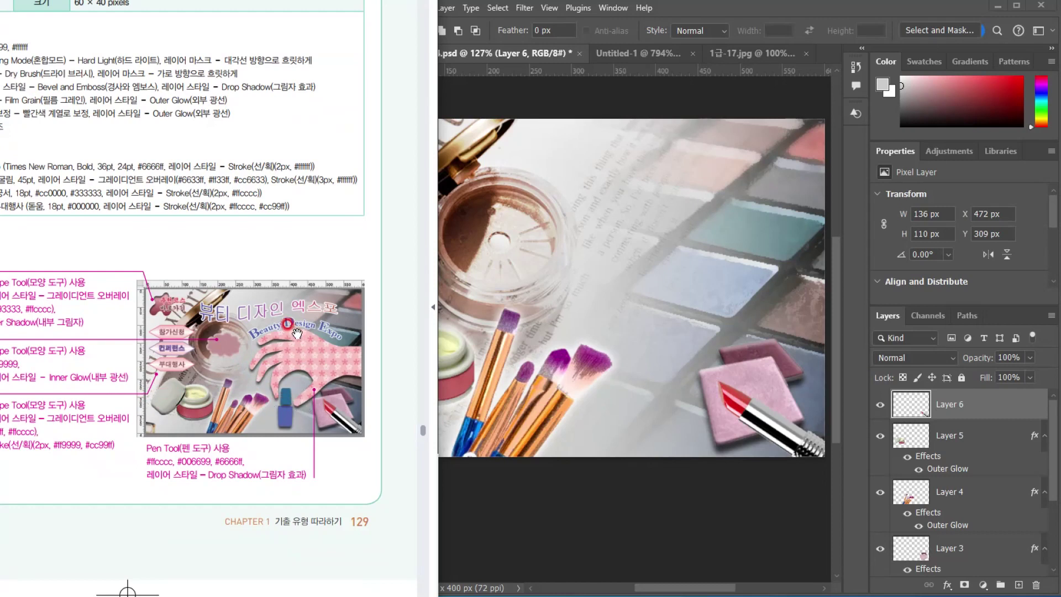
{"action": "left_click", "coordinate": [694, 10]}
{"action": "left_click_drag", "start_coordinate": [600, 68], "coordinate": [608, 203]}
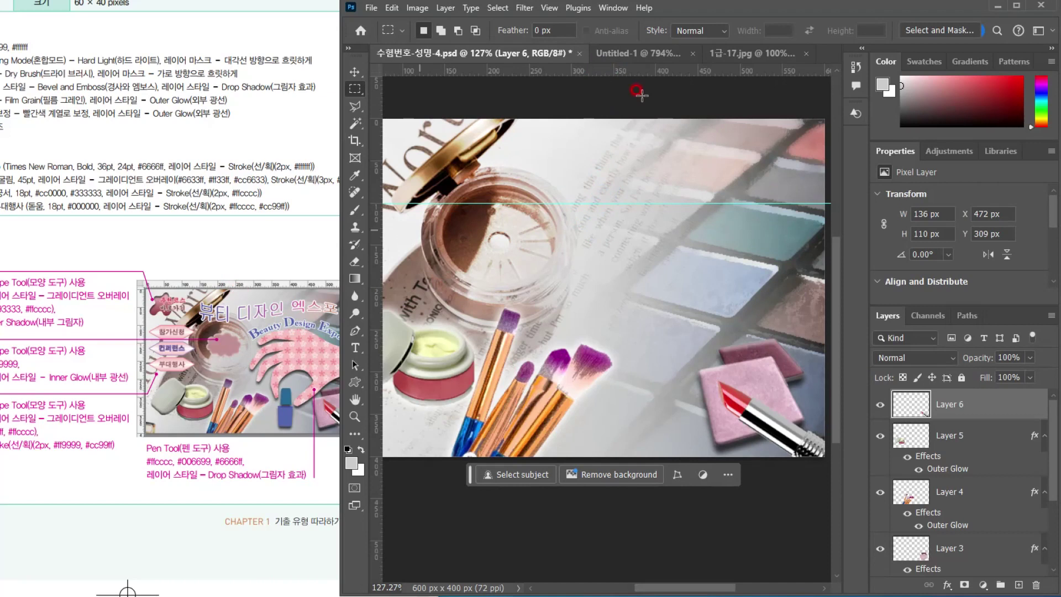
{"action": "left_click_drag", "start_coordinate": [378, 191], "coordinate": [554, 277]}
{"action": "left_click", "coordinate": [435, 519]}
{"action": "left_click", "coordinate": [563, 260]}
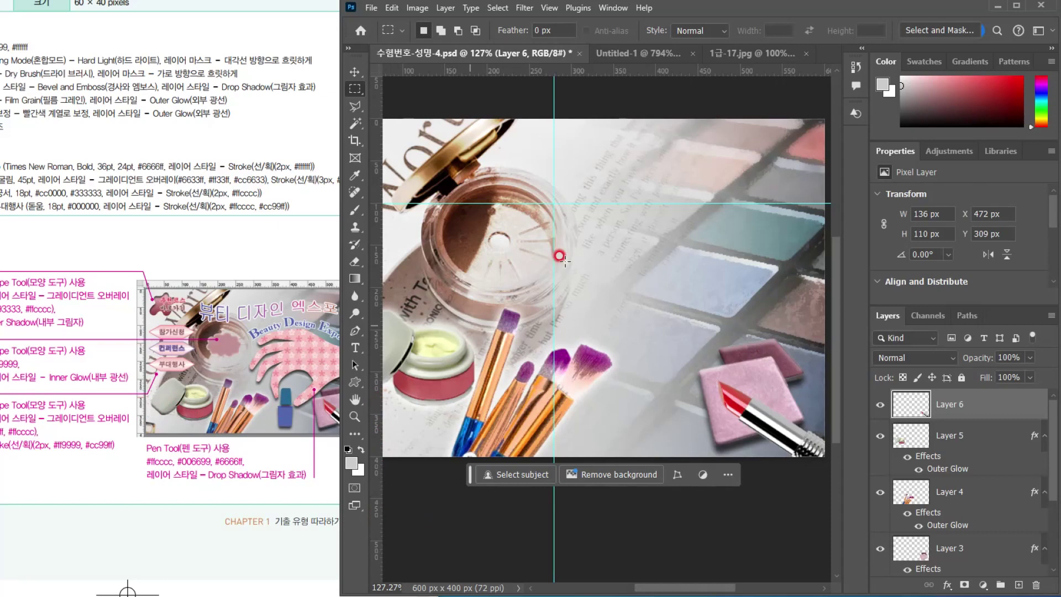
{"action": "left_click_drag", "start_coordinate": [521, 70], "coordinate": [497, 395]}
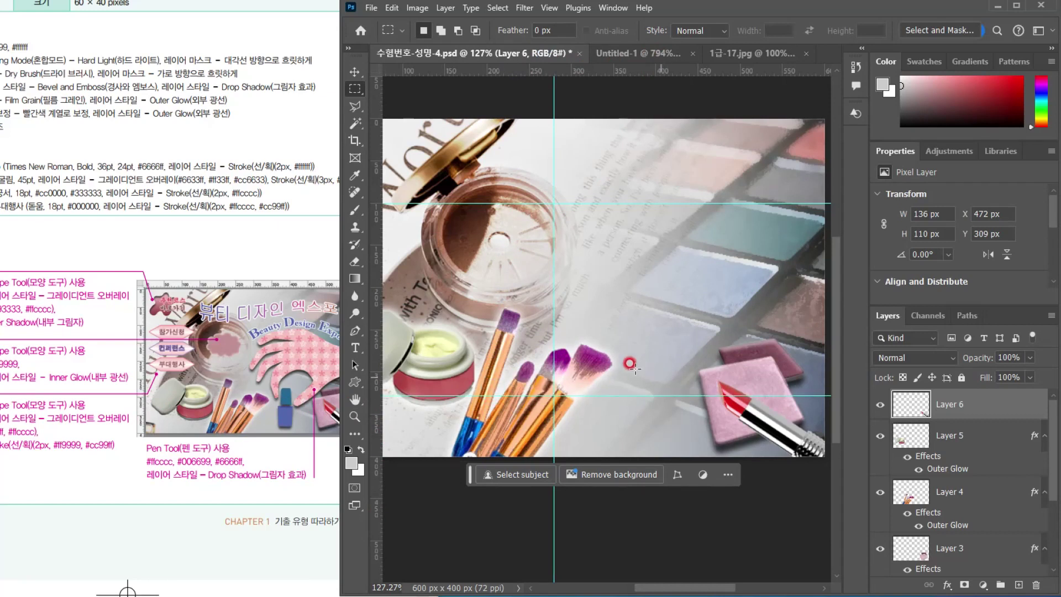
Bring the hand in the exam sheet's example into view and set the Pen tool to Path mode with Combine Shapes
{"action": "left_click_drag", "start_coordinate": [267, 335], "coordinate": [229, 329]}
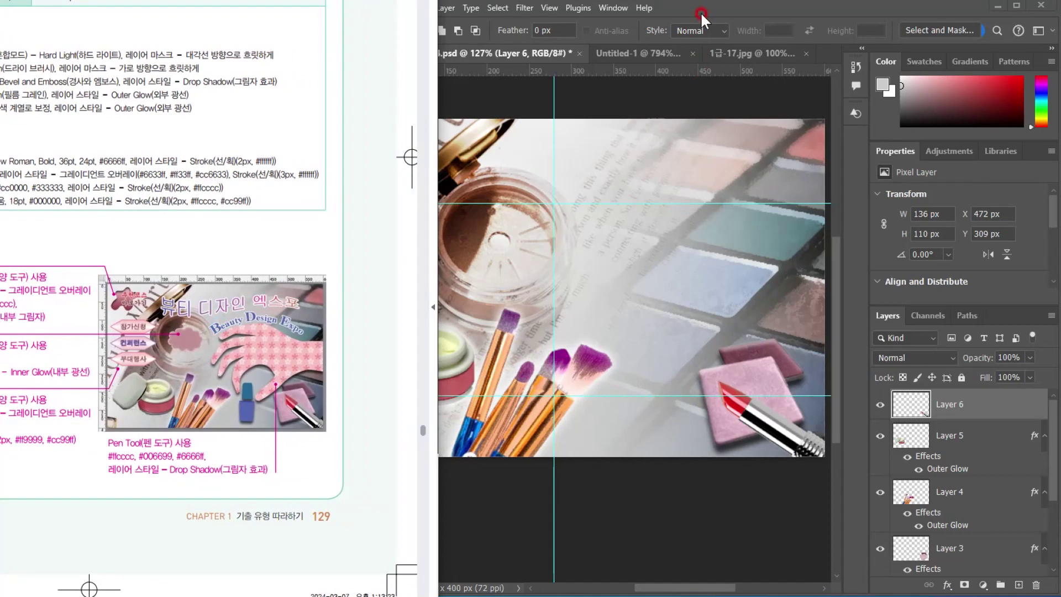
{"action": "left_click", "coordinate": [437, 355]}
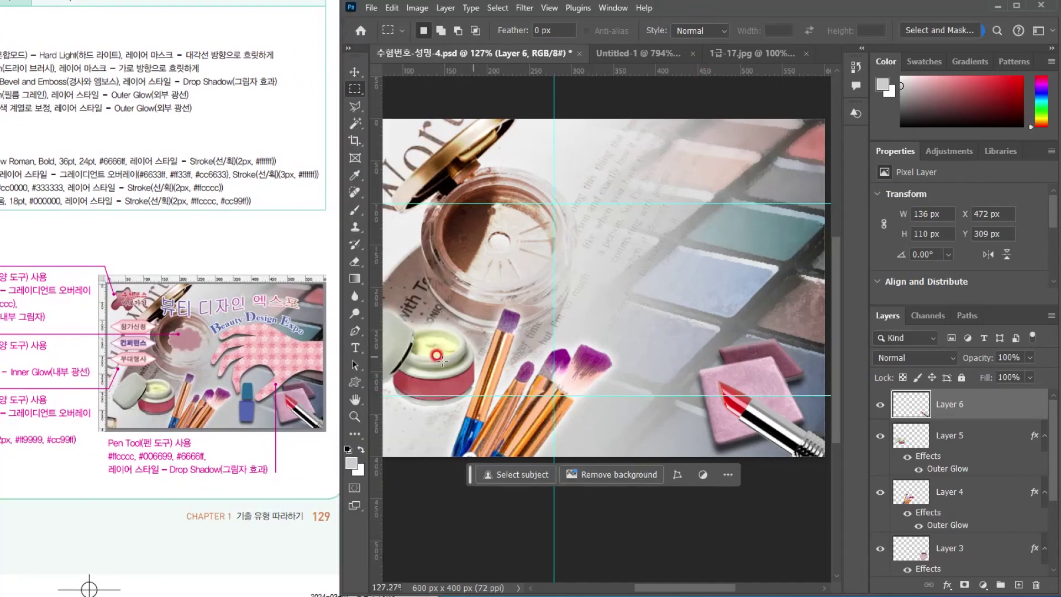
{"action": "left_click", "coordinate": [356, 332]}
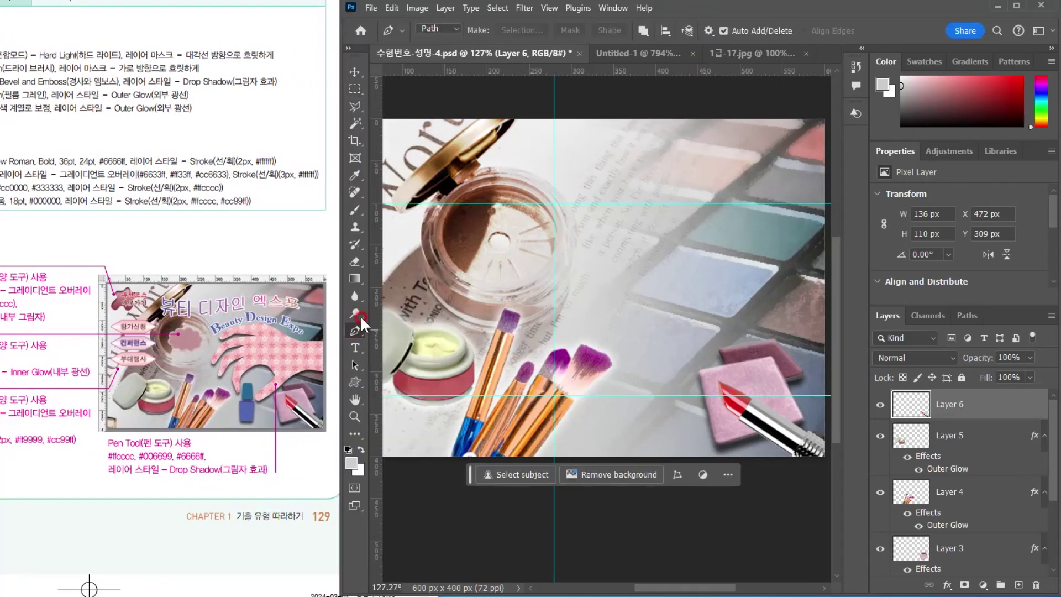
{"action": "left_click", "coordinate": [434, 28]}
{"action": "left_click", "coordinate": [644, 29]}
{"action": "left_click", "coordinate": [662, 61]}
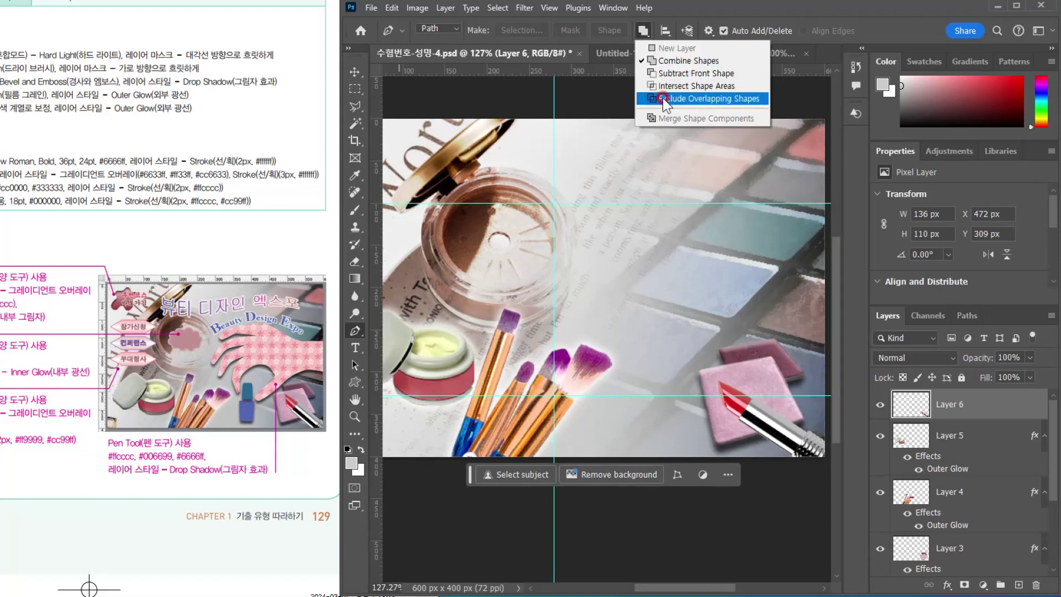
{"action": "left_click", "coordinate": [662, 51]}
{"action": "left_click", "coordinate": [662, 61]}
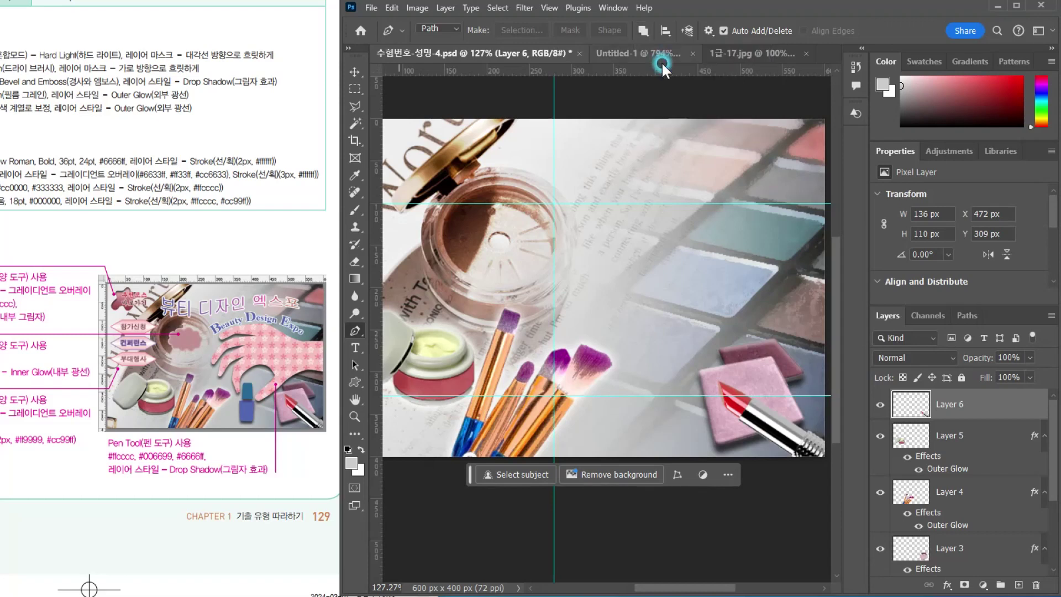
Hide every layer except the gray Background
{"action": "left_click", "coordinate": [948, 439]}
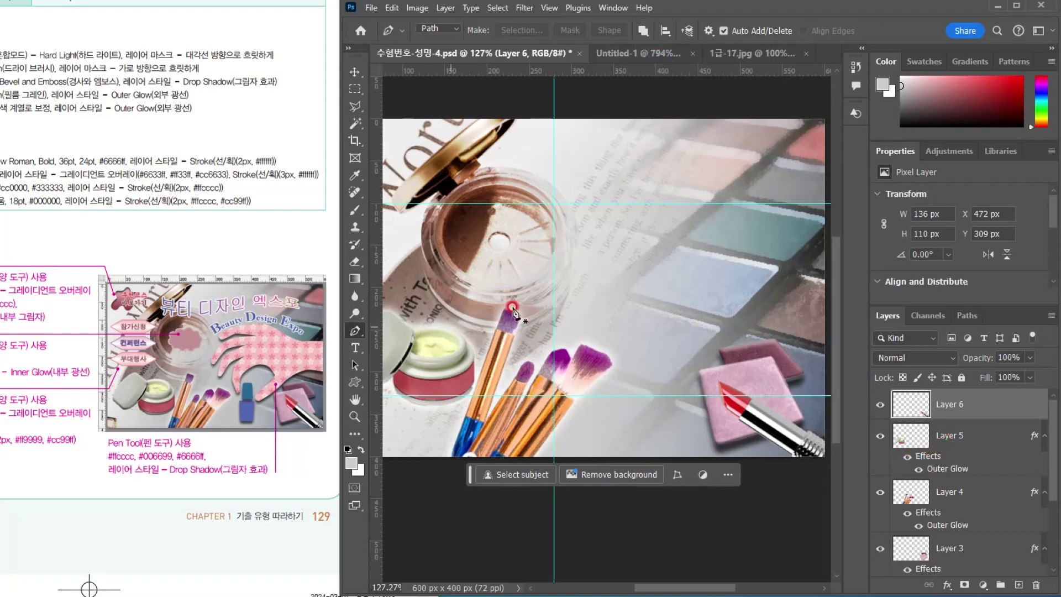
{"action": "left_click", "coordinate": [959, 409]}
{"action": "scroll", "coordinate": [959, 409], "scroll_direction": "down", "scroll_amount": 3}
{"action": "left_click", "coordinate": [873, 562]}
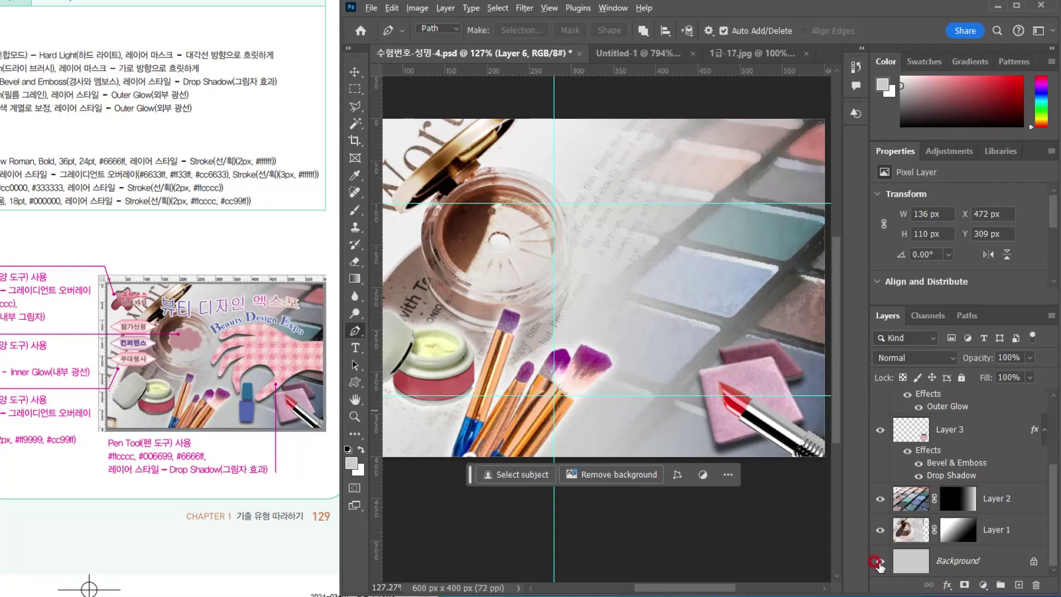
{"action": "left_click", "coordinate": [877, 563], "text": "alt"}
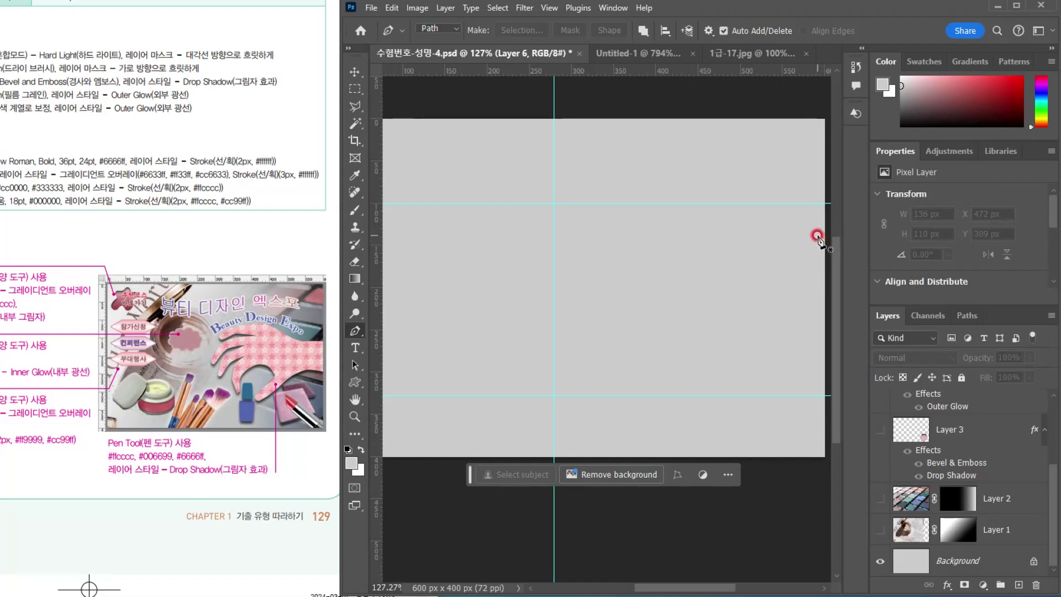
Start the hand path just outside the canvas's right edge and draw the upper wrist curve up to the 100 px guide
{"action": "scroll", "coordinate": [821, 238], "scroll_direction": "down", "scroll_amount": 1}
{"action": "left_click_drag", "start_coordinate": [751, 251], "coordinate": [720, 248]}
{"action": "scroll", "coordinate": [699, 231], "scroll_direction": "up", "scroll_amount": 2}
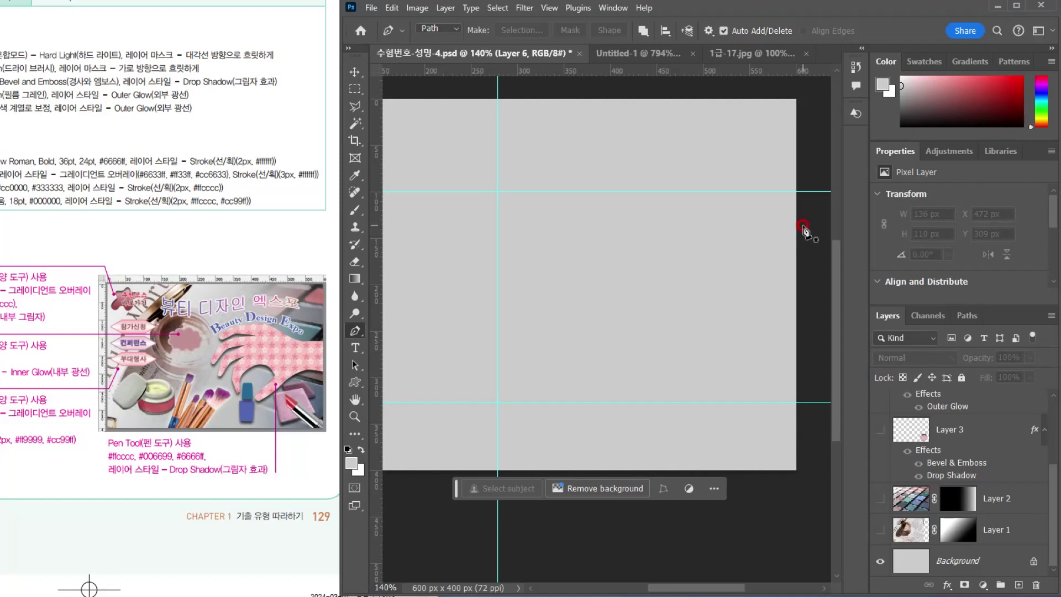
{"action": "left_click", "coordinate": [803, 225]}
{"action": "left_click", "coordinate": [757, 226]}
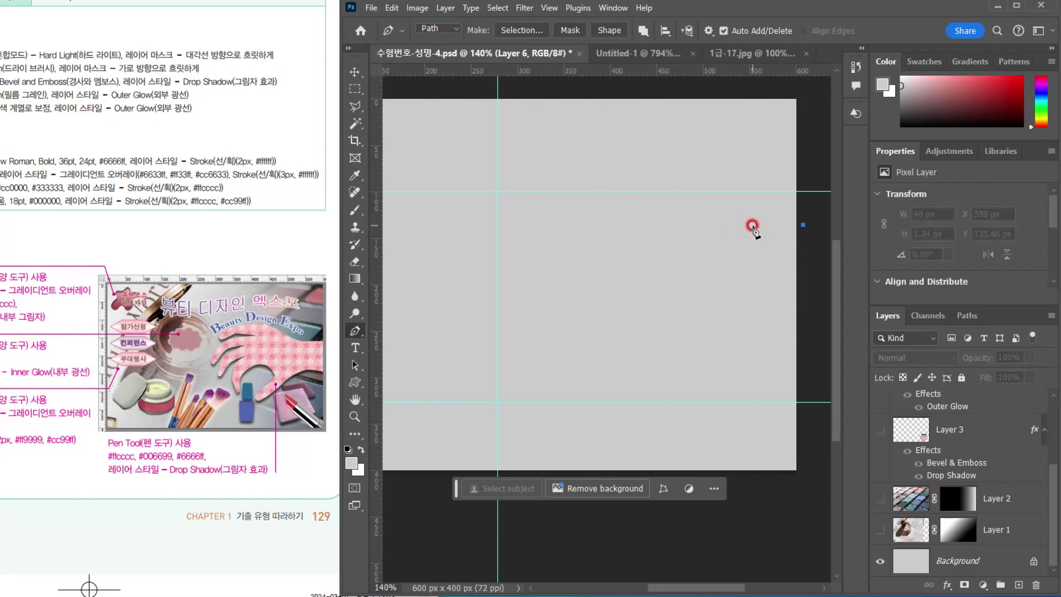
{"action": "left_click_drag", "start_coordinate": [727, 218], "coordinate": [721, 215]}
{"action": "left_click", "coordinate": [680, 204]}
{"action": "key", "text": "ctrl+z"}
{"action": "key", "text": "ctrl+z"}
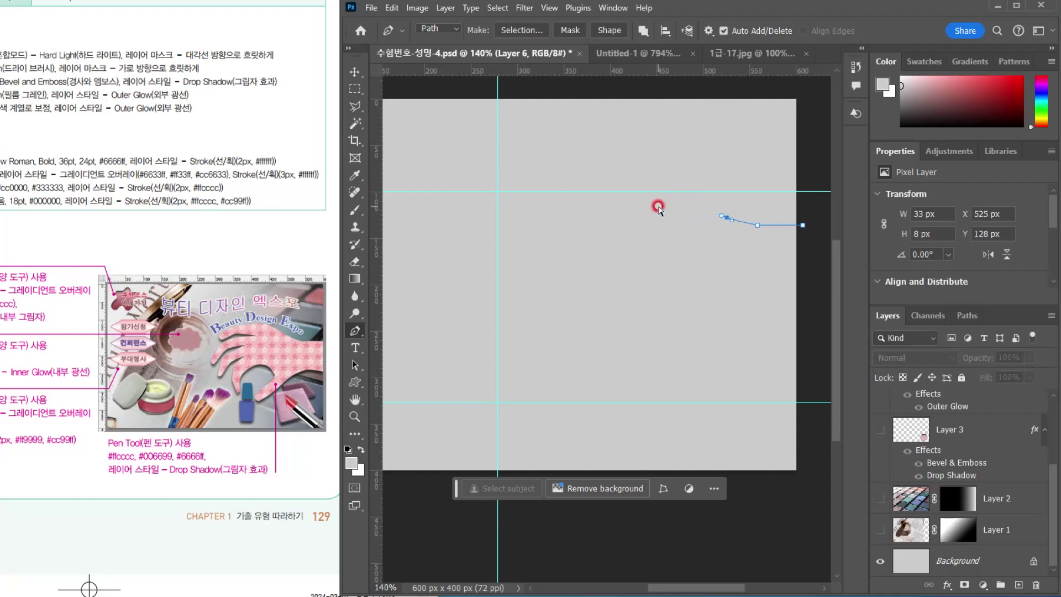
{"action": "left_click_drag", "start_coordinate": [695, 221], "coordinate": [643, 198]}
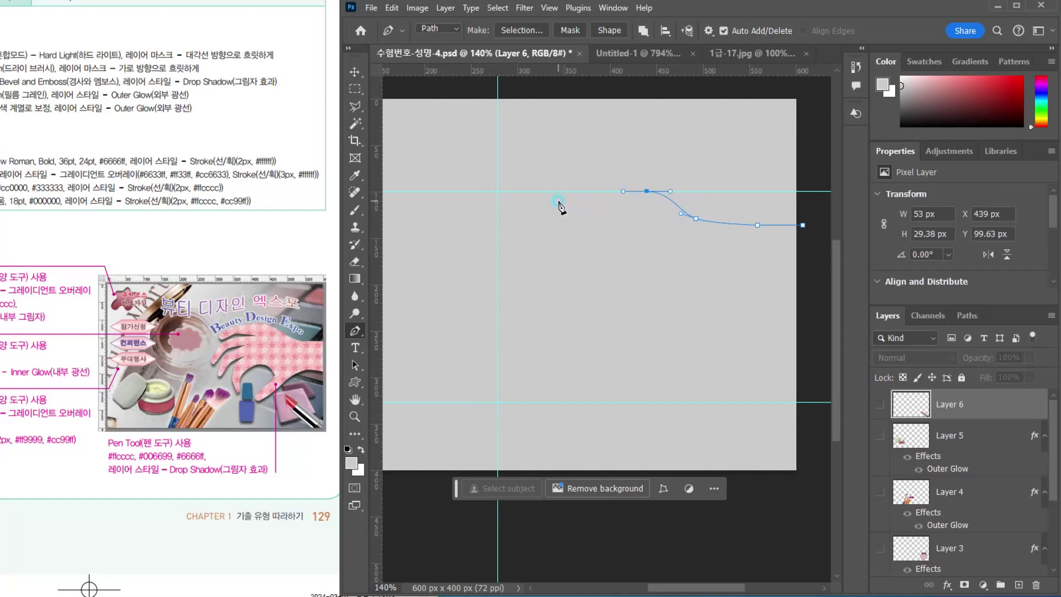
Continue the path along the back of the hand and around the uppermost finger, ending at the first gap between fingers
{"action": "left_click_drag", "start_coordinate": [546, 204], "coordinate": [541, 207]}
{"action": "left_click", "coordinate": [510, 223]}
{"action": "left_click_drag", "start_coordinate": [512, 232], "coordinate": [512, 234]}
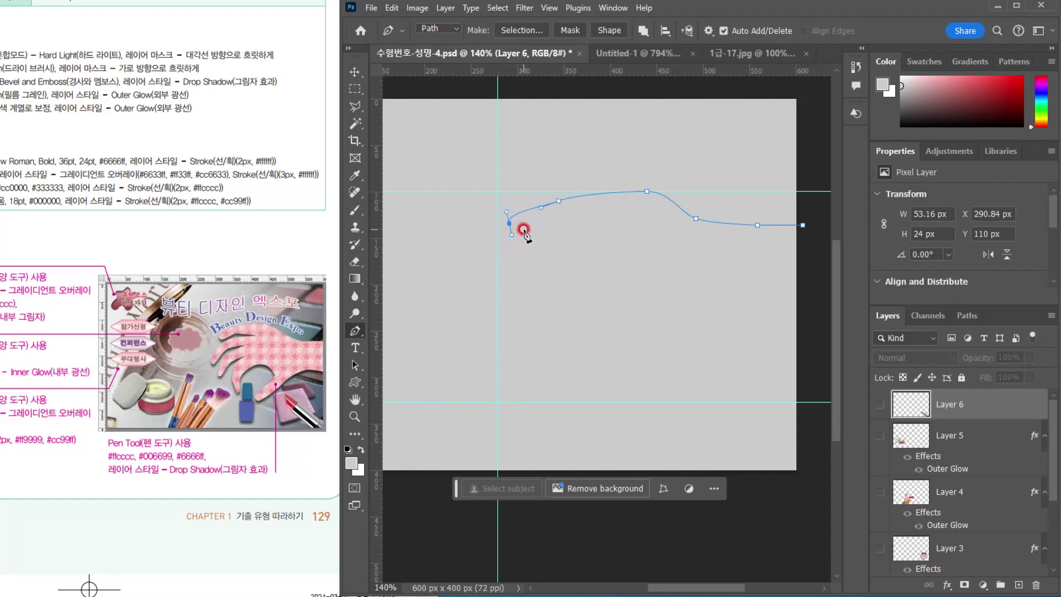
{"action": "left_click", "coordinate": [554, 221]}
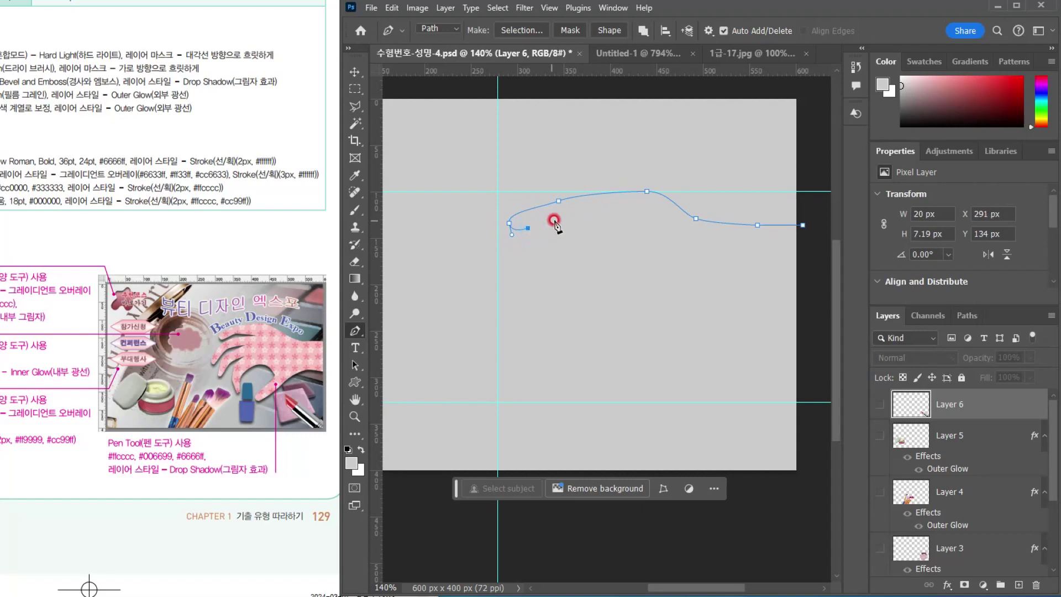
{"action": "left_click", "coordinate": [596, 220]}
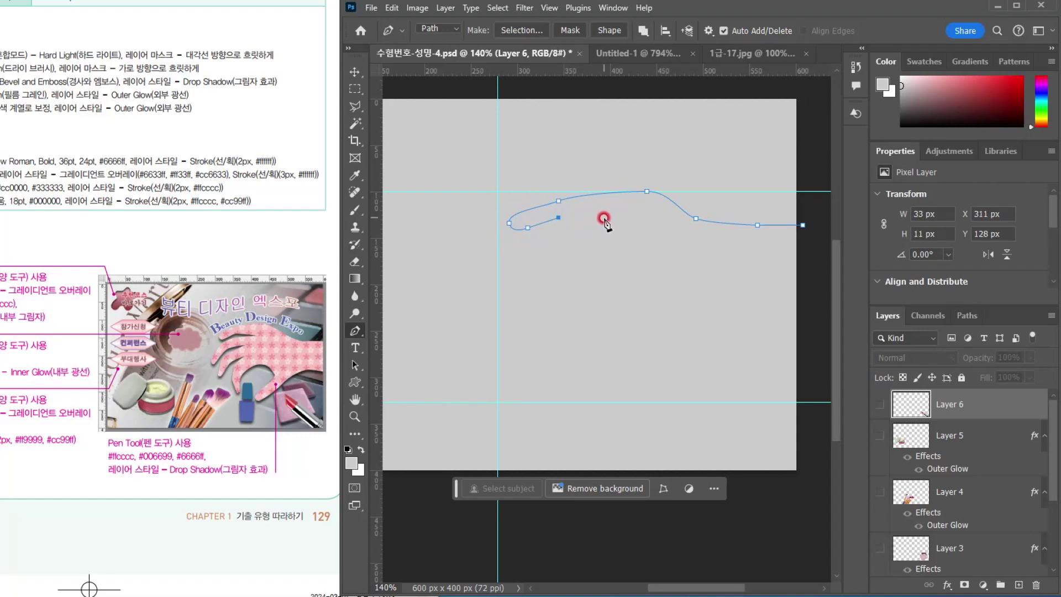
Draw the second finger of the hand path, with its tip touching the vertical guide
{"action": "left_click_drag", "start_coordinate": [533, 237], "coordinate": [521, 242]}
{"action": "left_click_drag", "start_coordinate": [498, 276], "coordinate": [497, 288]}
{"action": "left_click", "coordinate": [512, 283]}
{"action": "left_click_drag", "start_coordinate": [539, 257], "coordinate": [544, 254]}
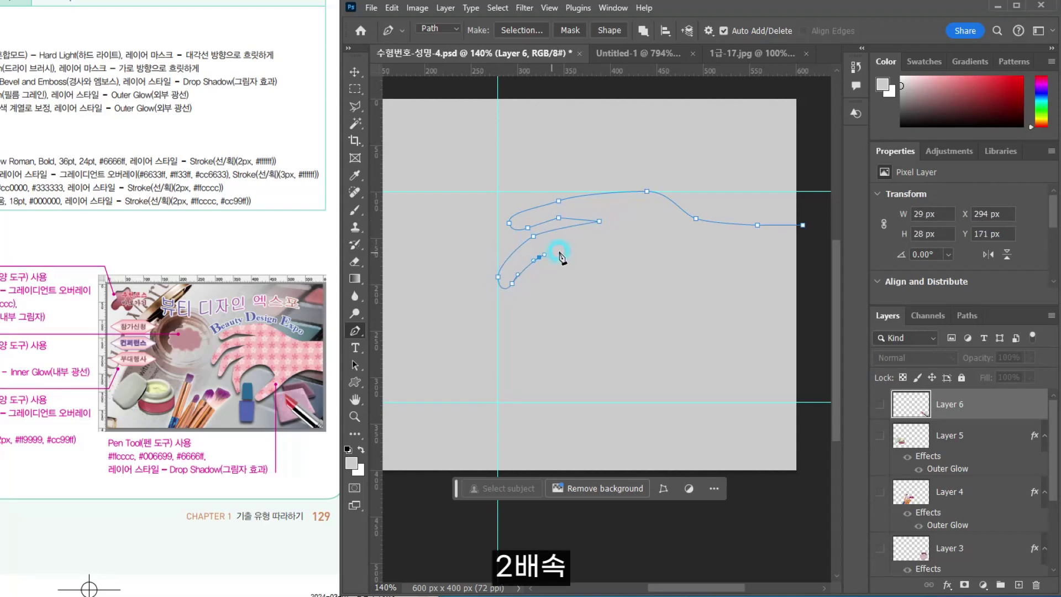
{"action": "left_click", "coordinate": [578, 250]}
Draw the third and fourth fingers of the hand path, ending the fourth one slightly above the lower horizontal guide
{"action": "left_click", "coordinate": [529, 280]}
{"action": "left_click_drag", "start_coordinate": [503, 318], "coordinate": [571, 285]}
{"action": "left_click", "coordinate": [513, 331]}
{"action": "left_click_drag", "start_coordinate": [551, 339], "coordinate": [578, 331]}
{"action": "left_click", "coordinate": [573, 379]}
{"action": "left_click", "coordinate": [579, 371]}
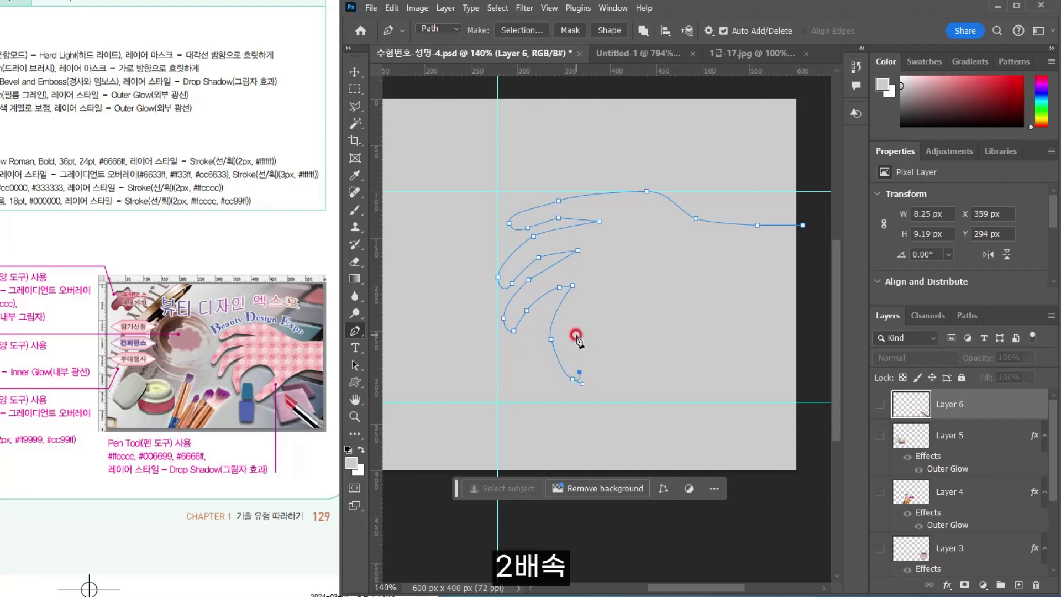
Draw the thumb and lower wrist edge, then close the hand path at its starting point, about 330 × 212 px overall
{"action": "left_click_drag", "start_coordinate": [623, 305], "coordinate": [644, 309]}
{"action": "left_click_drag", "start_coordinate": [656, 331], "coordinate": [647, 344]}
{"action": "left_click_drag", "start_coordinate": [617, 380], "coordinate": [702, 332]}
{"action": "left_click_drag", "start_coordinate": [739, 297], "coordinate": [769, 292]}
{"action": "left_click", "coordinate": [805, 294]}
{"action": "left_click", "coordinate": [815, 219]}
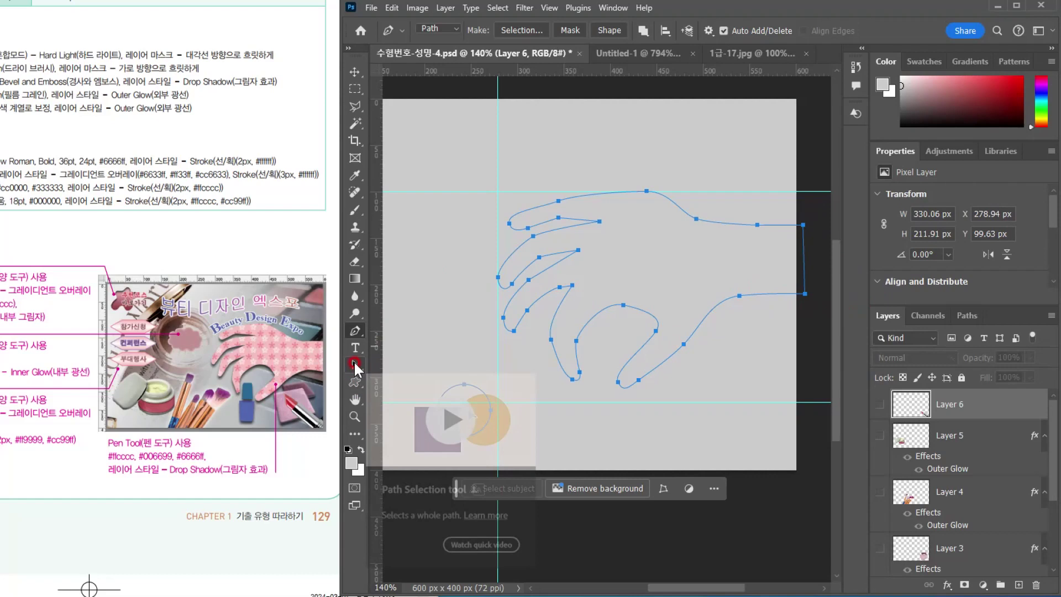
Adjust the anchor point on the inner edge of the third finger with the Direct Selection Tool
{"action": "left_click", "coordinate": [355, 365]}
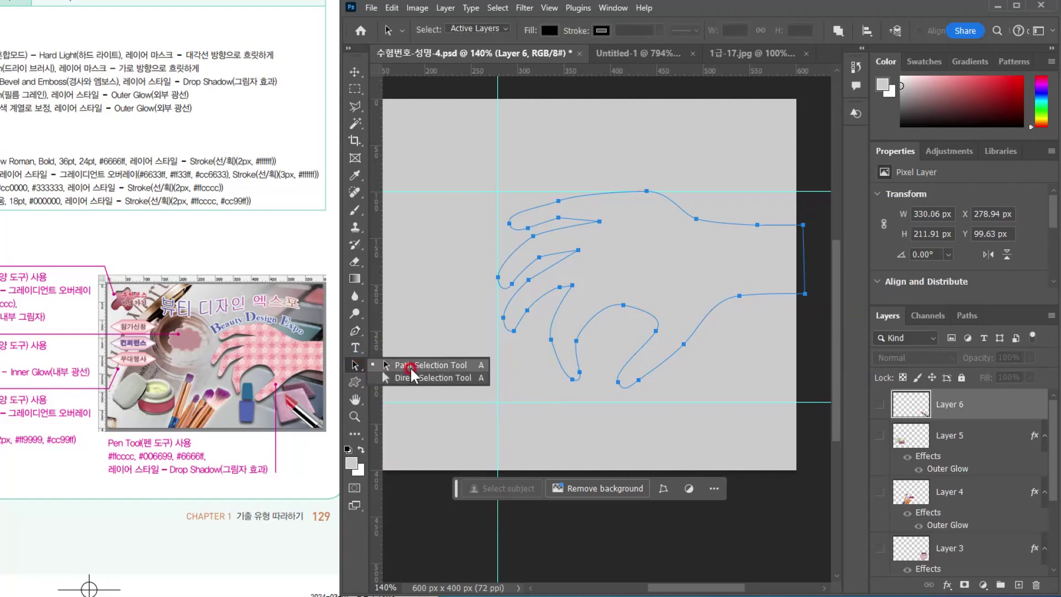
{"action": "left_click", "coordinate": [411, 375]}
{"action": "left_click", "coordinate": [514, 329]}
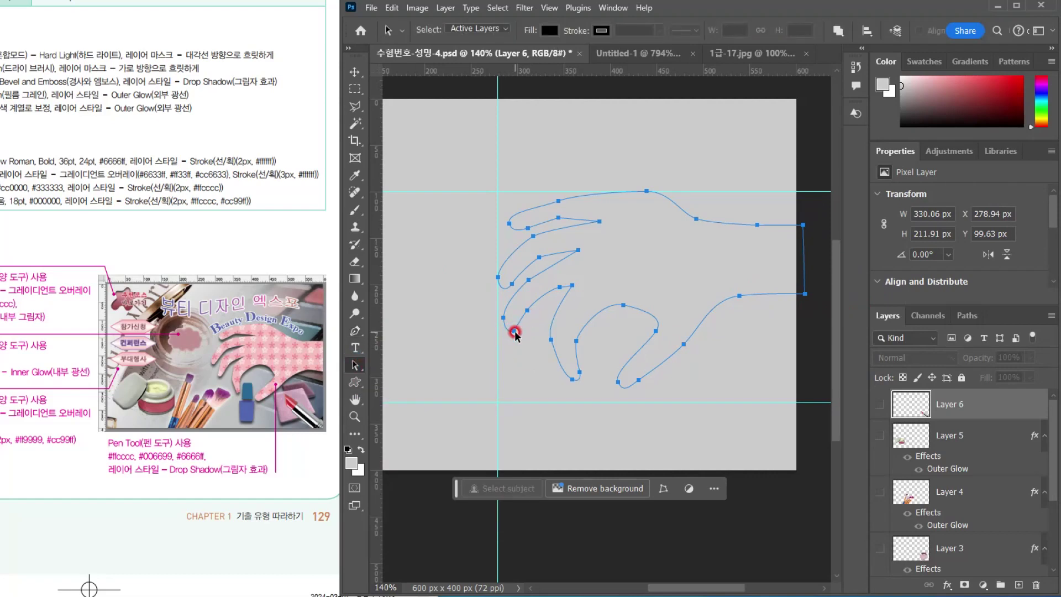
{"action": "right_click", "coordinate": [355, 366]}
{"action": "left_click", "coordinate": [414, 376]}
{"action": "left_click", "coordinate": [514, 330]}
{"action": "left_click", "coordinate": [527, 311]}
{"action": "left_click_drag", "start_coordinate": [527, 310], "coordinate": [531, 309]}
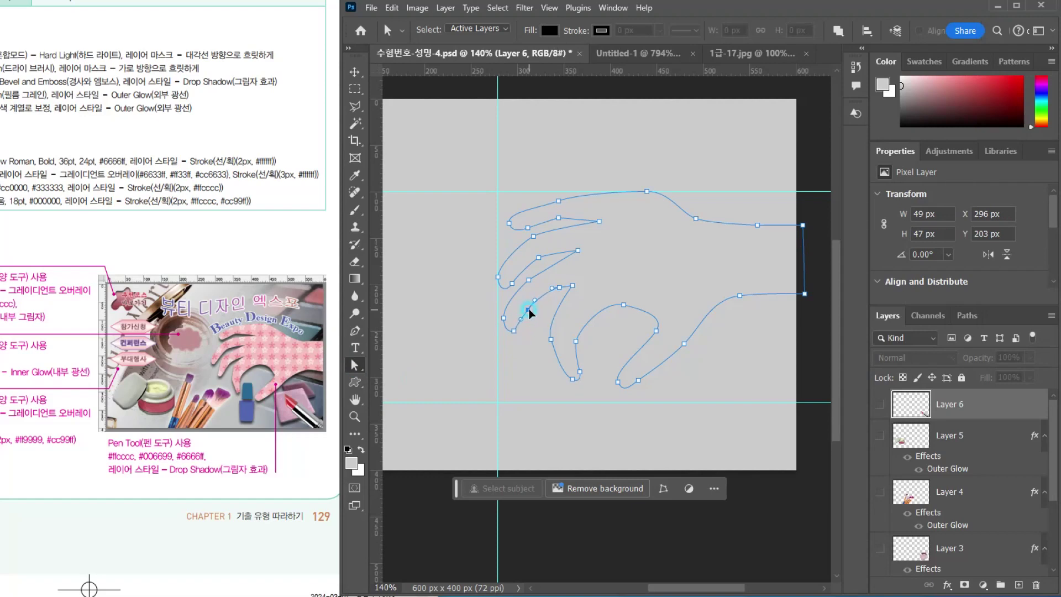
Refine the uppermost finger's outline anchors and shift the highest anchor on the back of the hand toward the fingers
{"action": "left_click", "coordinate": [552, 198]}
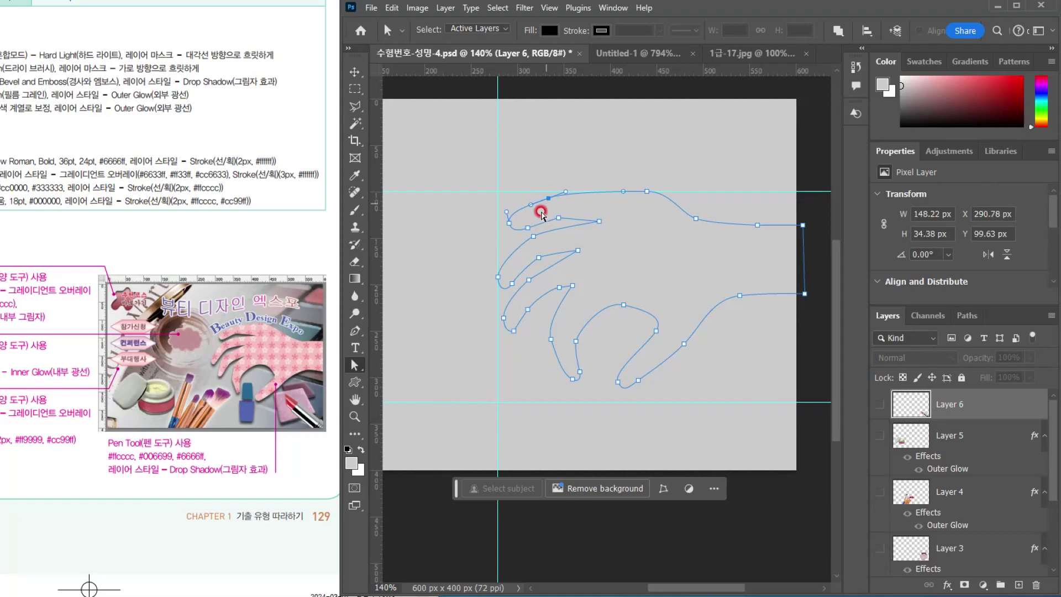
{"action": "left_click_drag", "start_coordinate": [509, 223], "coordinate": [509, 227]}
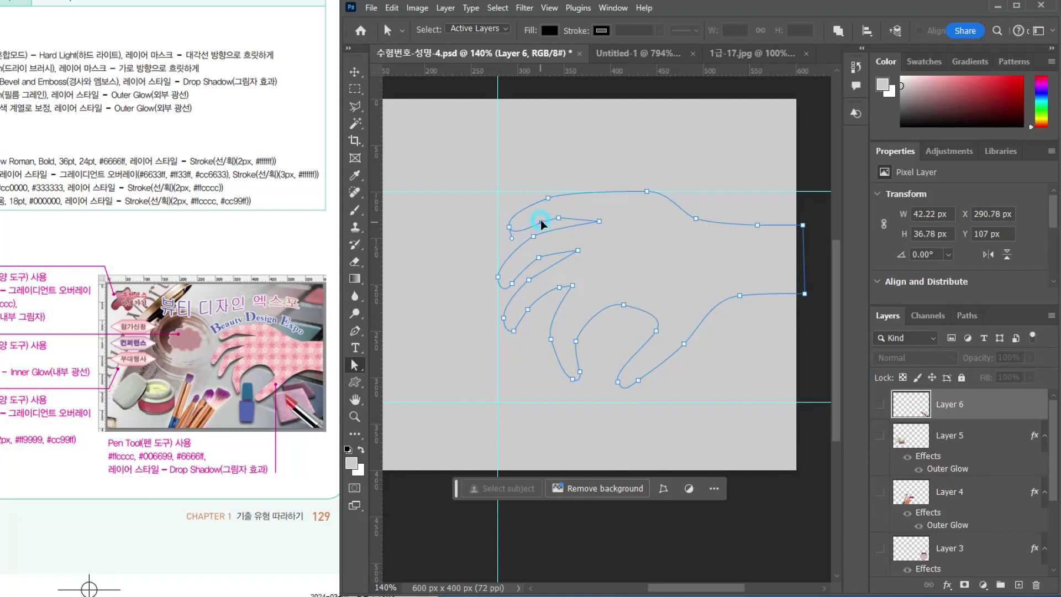
{"action": "left_click", "coordinate": [560, 219]}
{"action": "left_click_drag", "start_coordinate": [646, 192], "coordinate": [625, 193]}
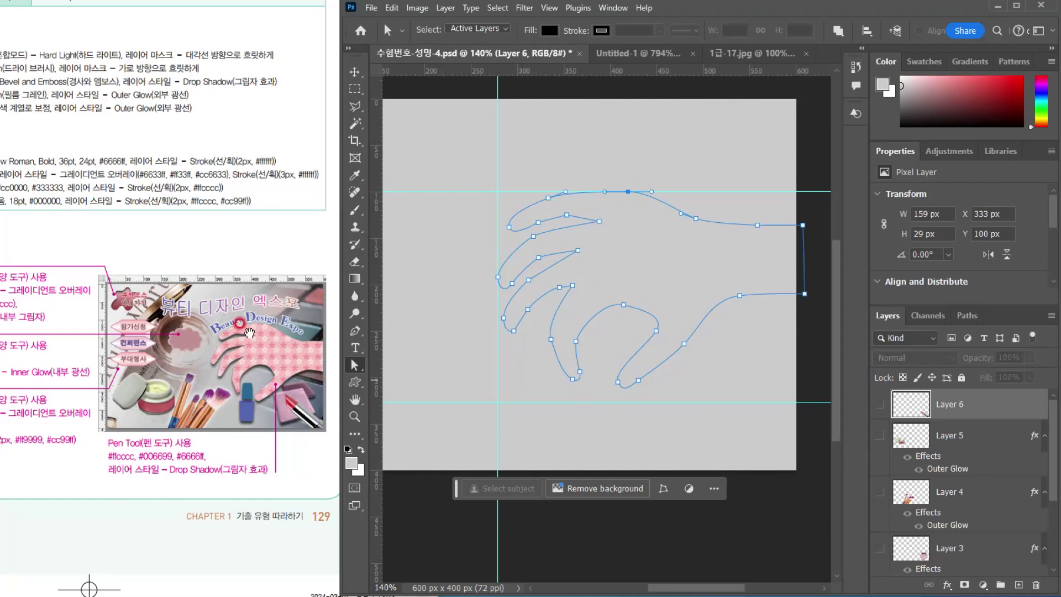
Save the hand's work path under the name Path 1
{"action": "left_click", "coordinate": [966, 318]}
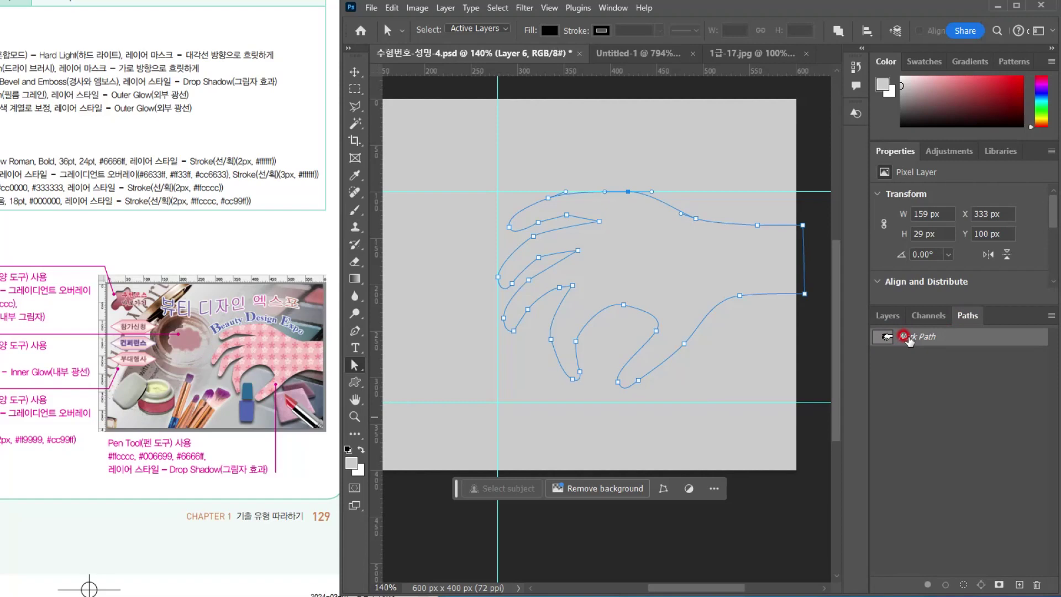
{"action": "double_click", "coordinate": [909, 338]}
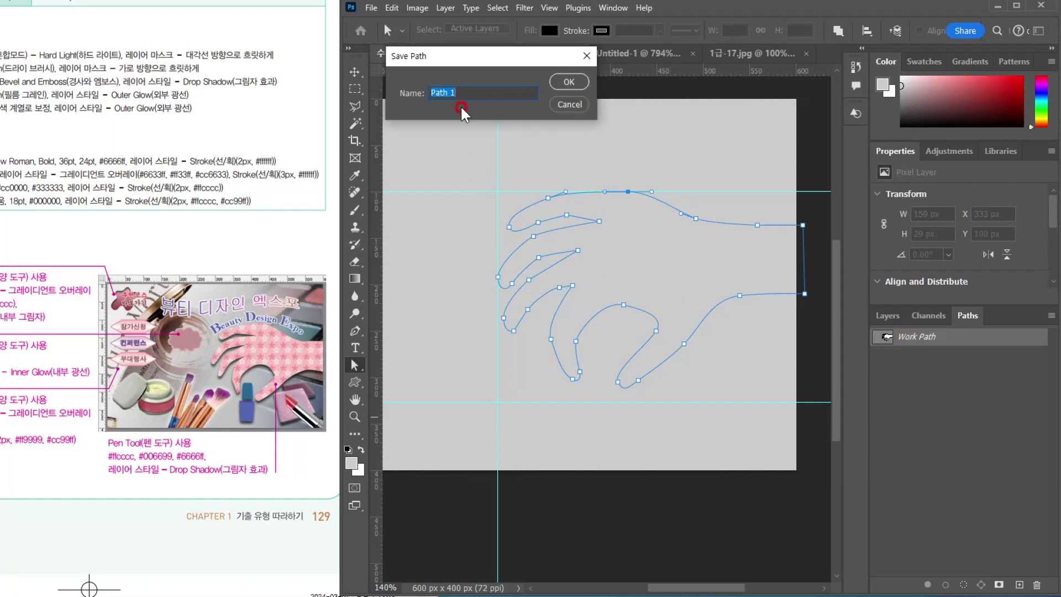
{"action": "left_click", "coordinate": [569, 82]}
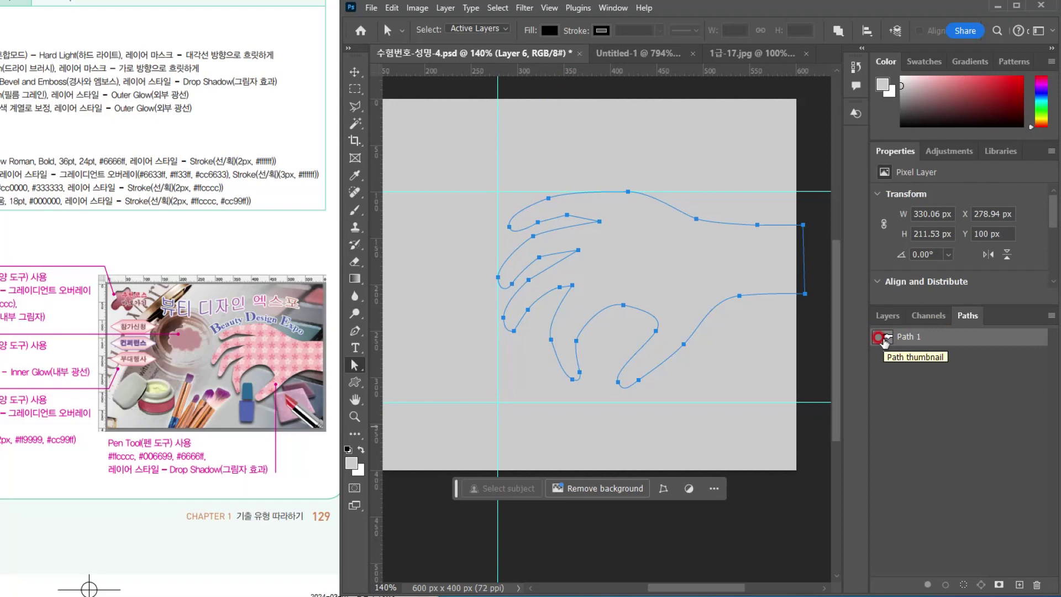
Load the hand path as a selection, fill it with #ffcccc on a new layer, and deselect
{"action": "left_click", "coordinate": [883, 338], "text": "ctrl"}
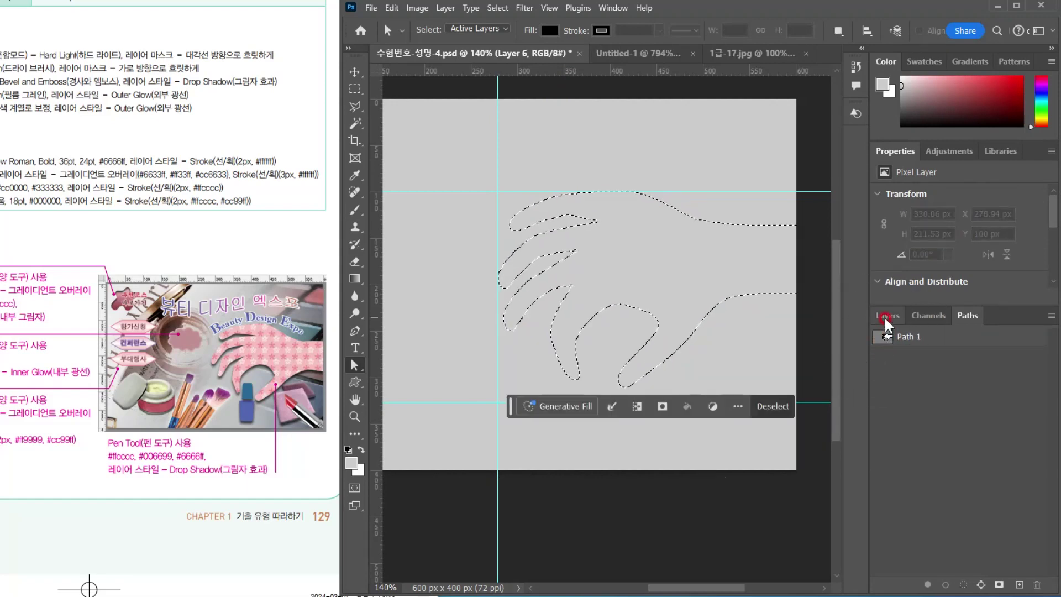
{"action": "left_click", "coordinate": [886, 315]}
{"action": "left_click", "coordinate": [1018, 585]}
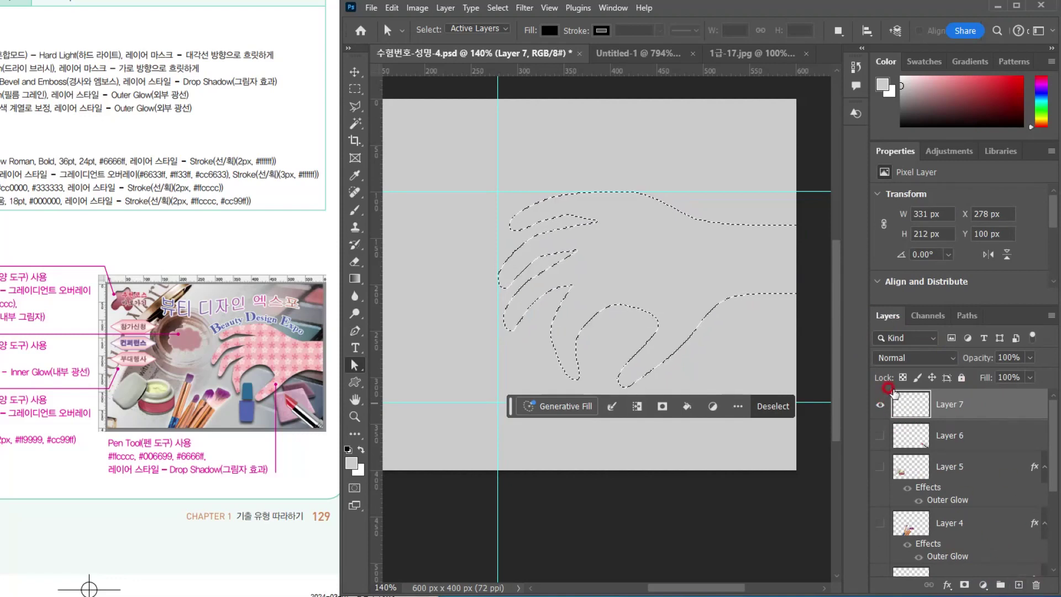
{"action": "left_click", "coordinate": [351, 463]}
{"action": "type", "text": "ffcccc"}
{"action": "key", "text": "Return"}
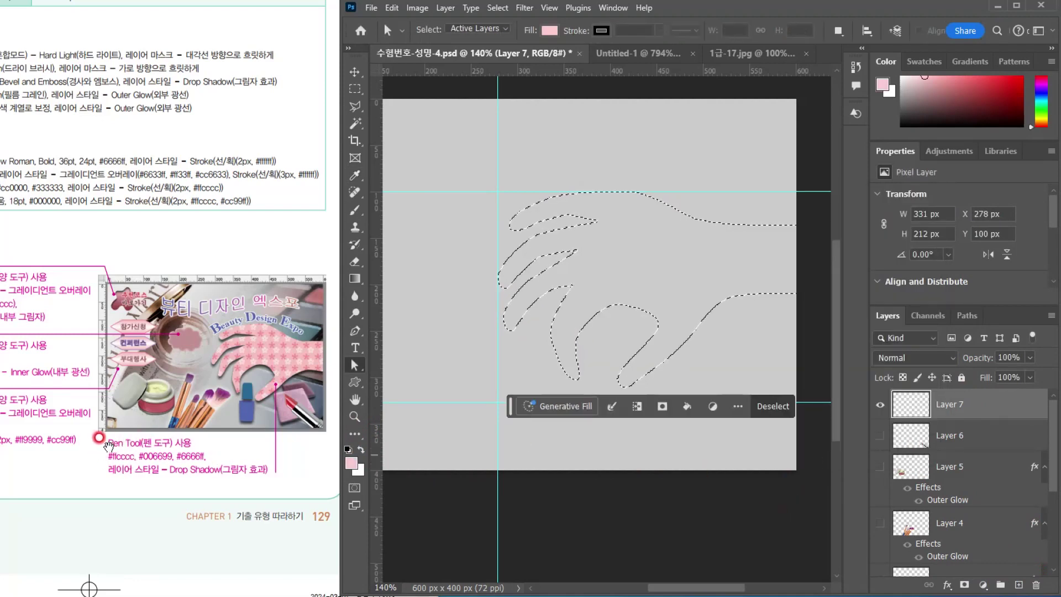
{"action": "key", "text": "alt+BackSpace"}
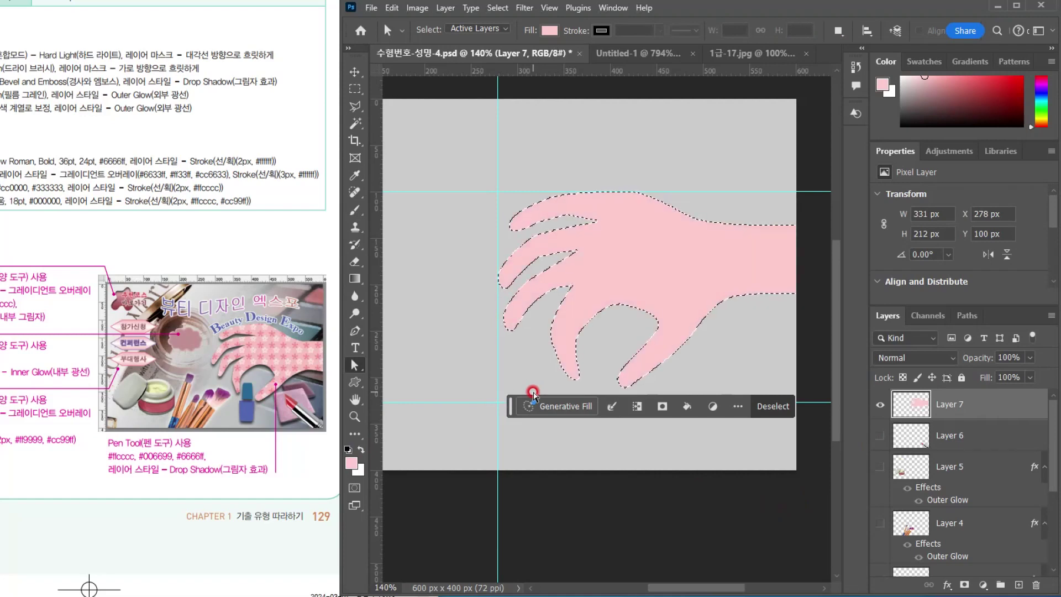
{"action": "key", "text": "ctrl+d"}
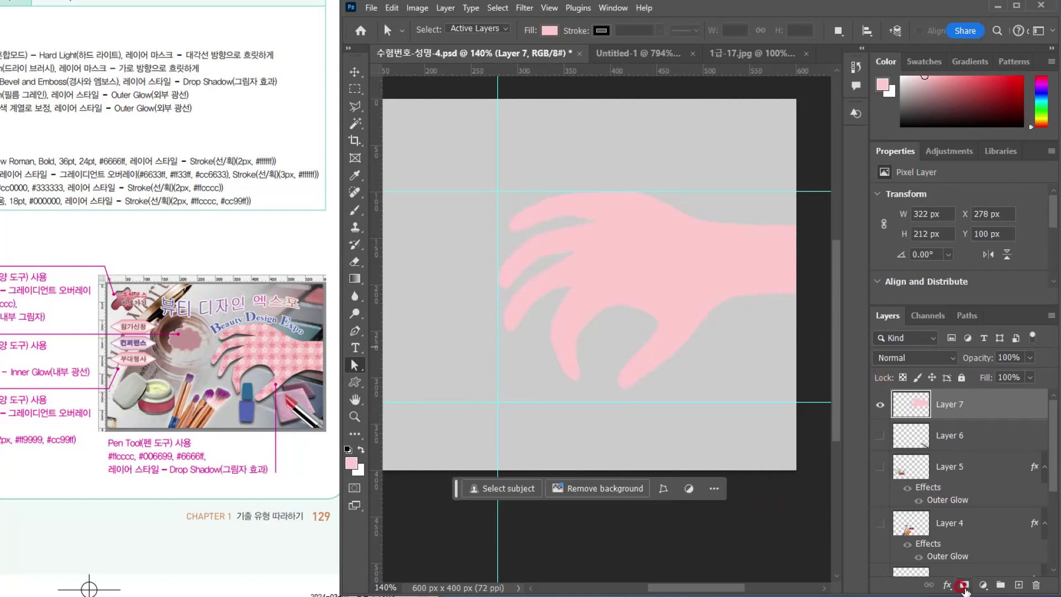
Apply a Drop Shadow with 72% opacity, 90° angle, 7 px distance and 7 px size to the pink hand layer
{"action": "left_click", "coordinate": [947, 584]}
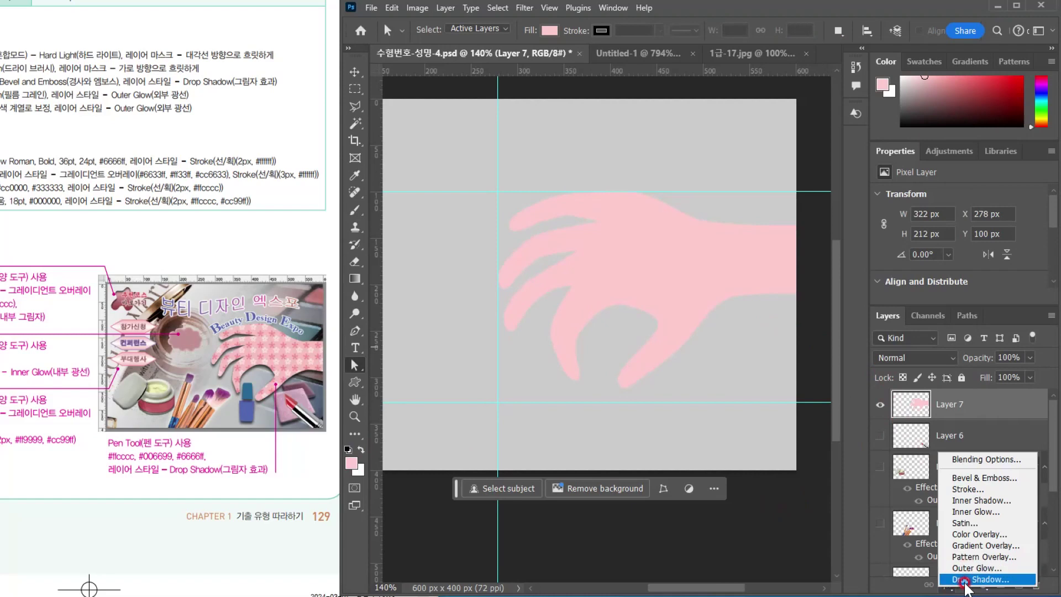
{"action": "left_click", "coordinate": [964, 579]}
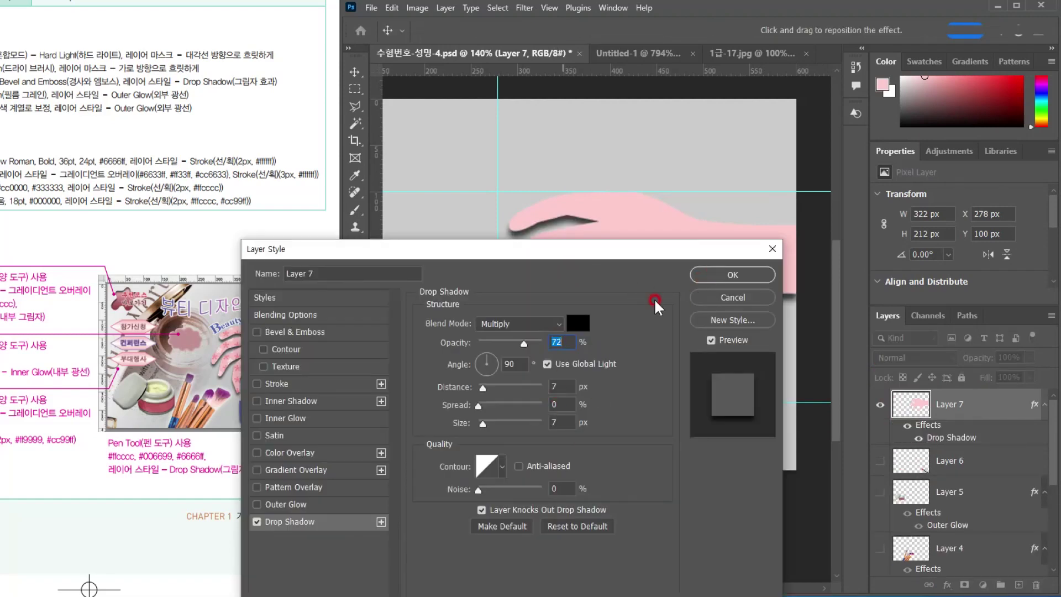
{"action": "left_click", "coordinate": [700, 274]}
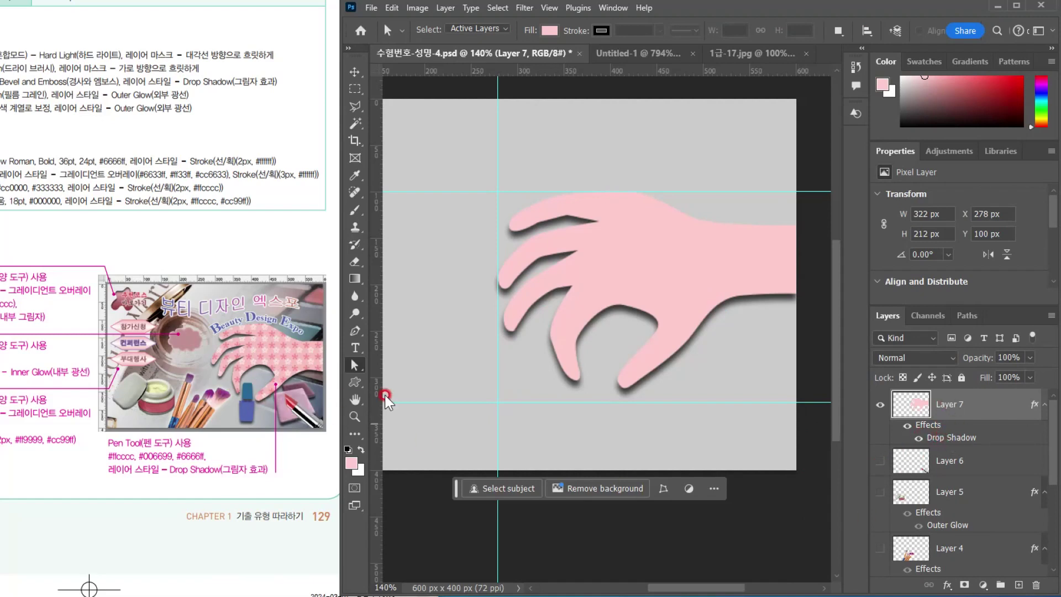
Create a new path and draw a closed tapered bottle body about 39 × 58 px below the thumb, starting on the lower horizontal guide
{"action": "left_click", "coordinate": [968, 316]}
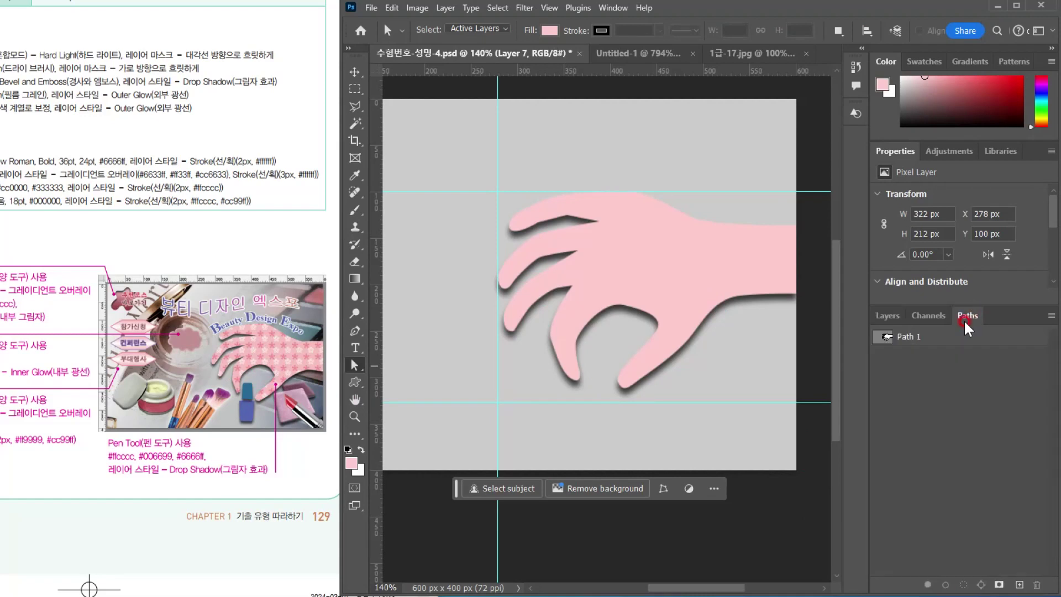
{"action": "left_click", "coordinate": [884, 338]}
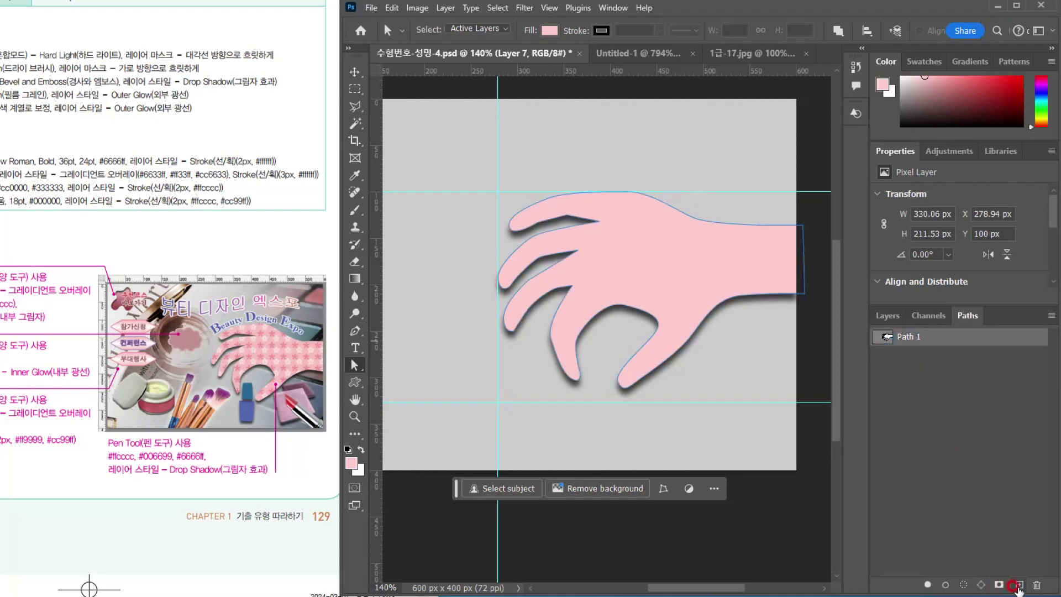
{"action": "left_click", "coordinate": [1017, 584]}
{"action": "left_click", "coordinate": [883, 357]}
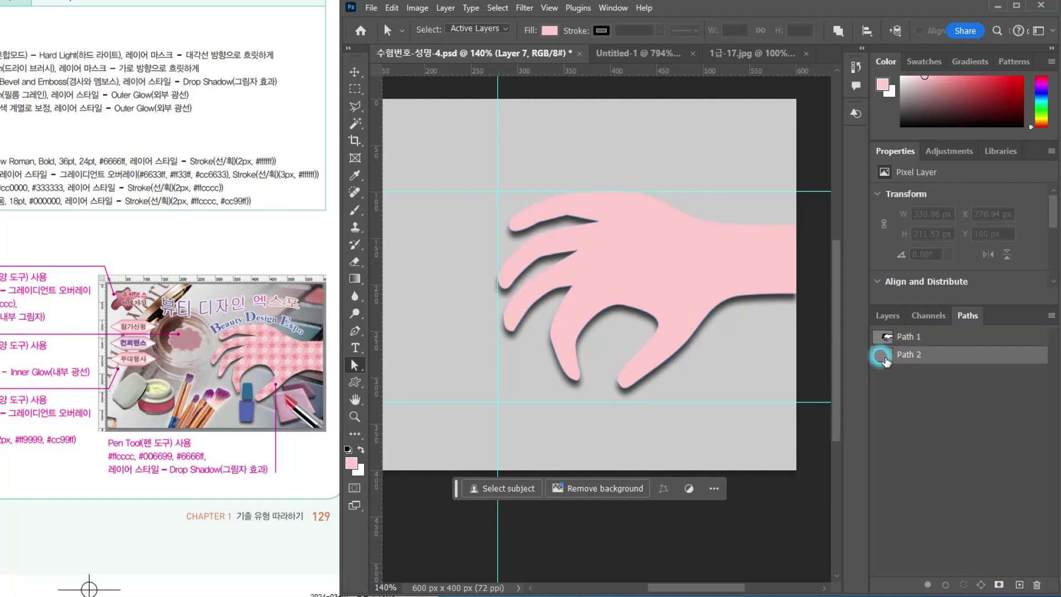
{"action": "left_click", "coordinate": [355, 331]}
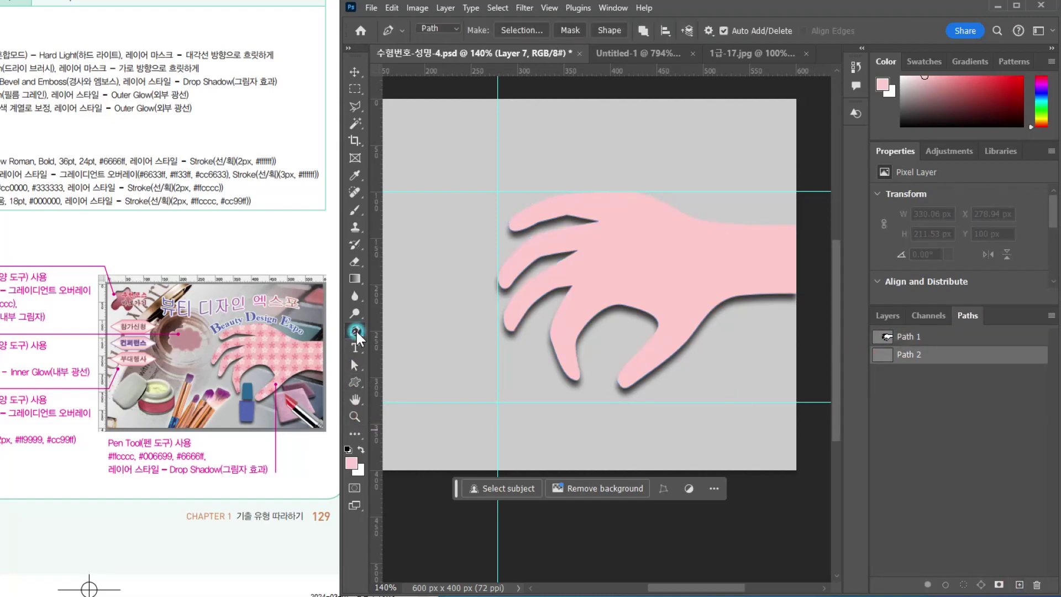
{"action": "left_click", "coordinate": [584, 402]}
{"action": "left_click", "coordinate": [621, 402]}
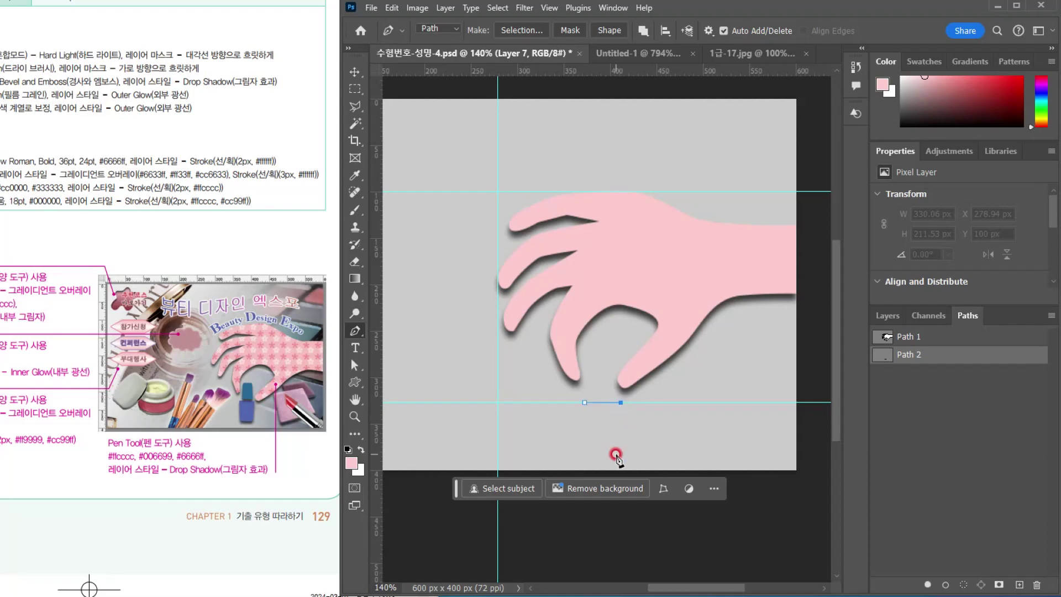
{"action": "left_click", "coordinate": [614, 456]}
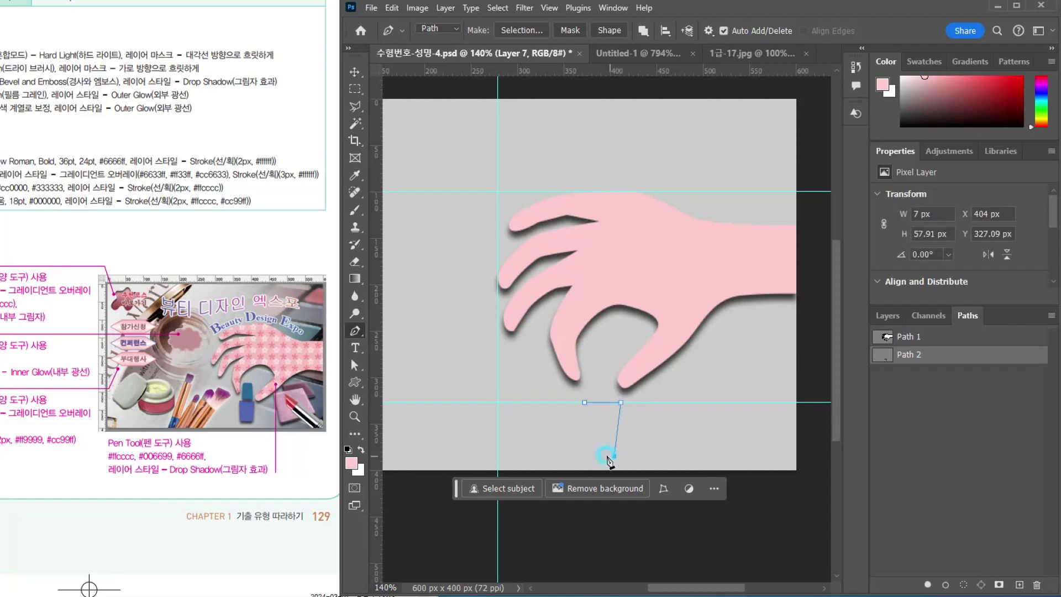
{"action": "left_click", "coordinate": [584, 402]}
Load the bottle body path as a selection and add a new layer above the hand layer
{"action": "left_click", "coordinate": [883, 356], "text": "ctrl"}
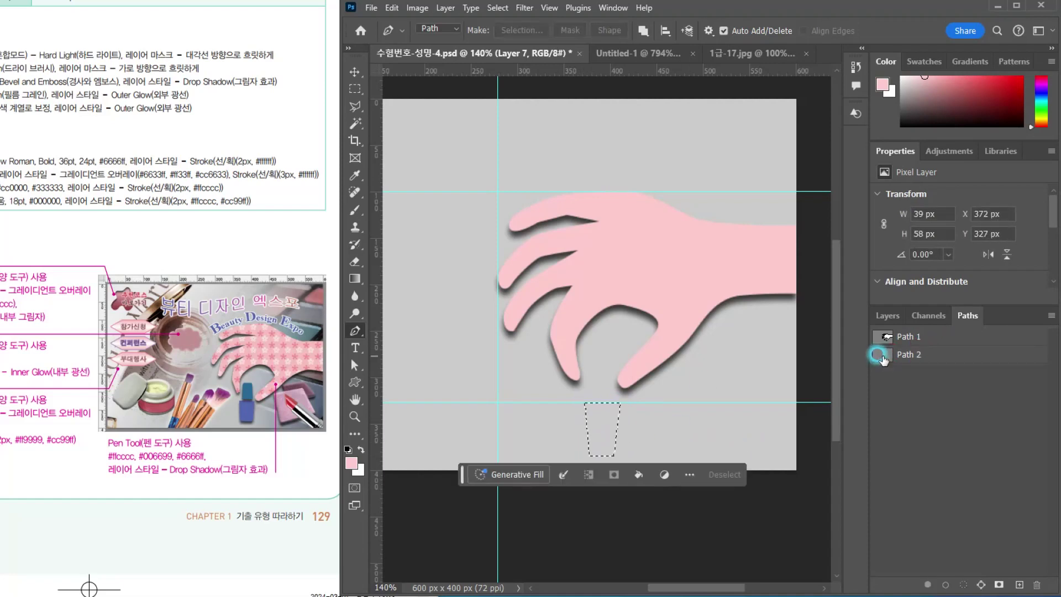
{"action": "left_click", "coordinate": [891, 317]}
{"action": "left_click", "coordinate": [982, 589]}
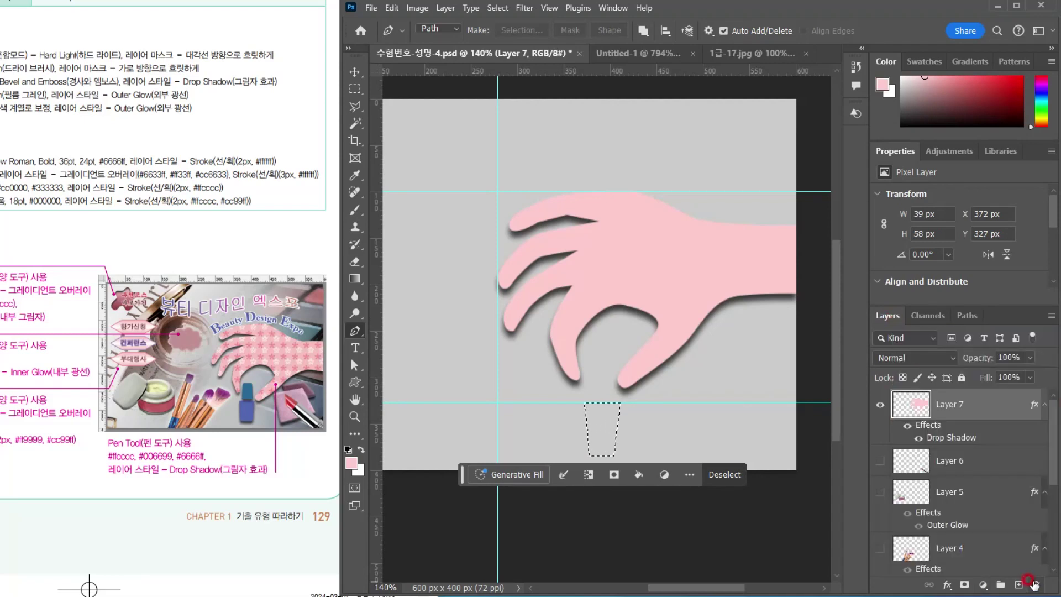
{"action": "left_click", "coordinate": [1019, 585]}
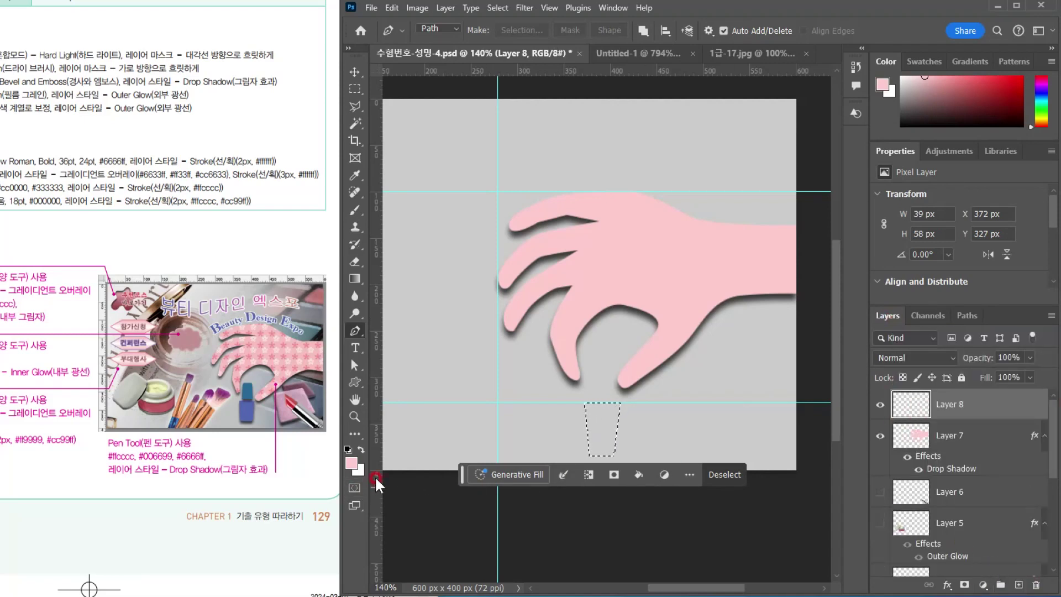
Fill the bottle body selection with #6666ff and deselect it
{"action": "left_click", "coordinate": [351, 462]}
{"action": "type", "text": "069"}
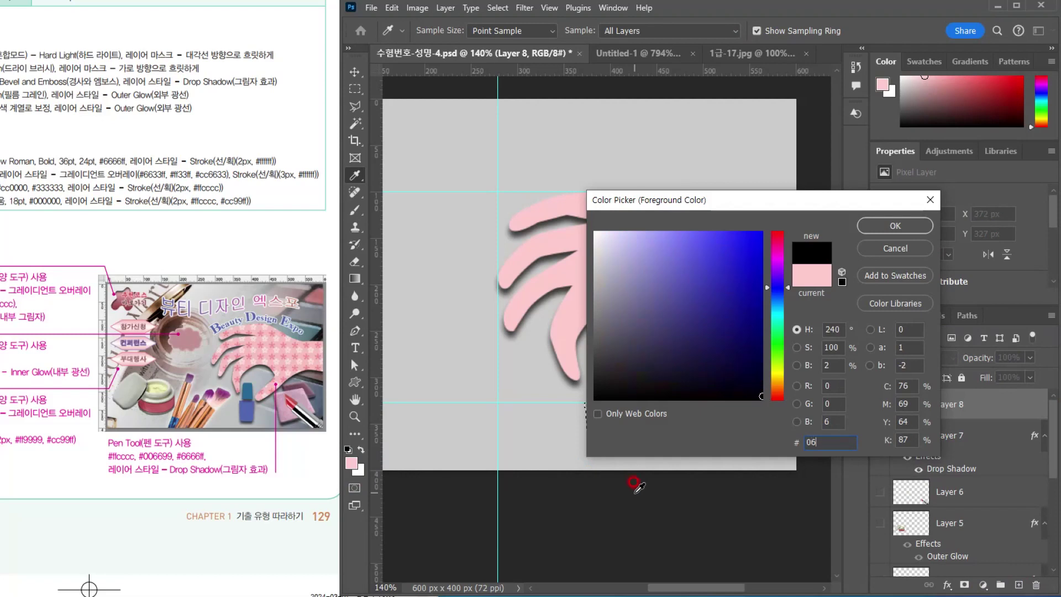
{"action": "key", "text": "BackSpace"}
{"action": "key", "text": "BackSpace"}
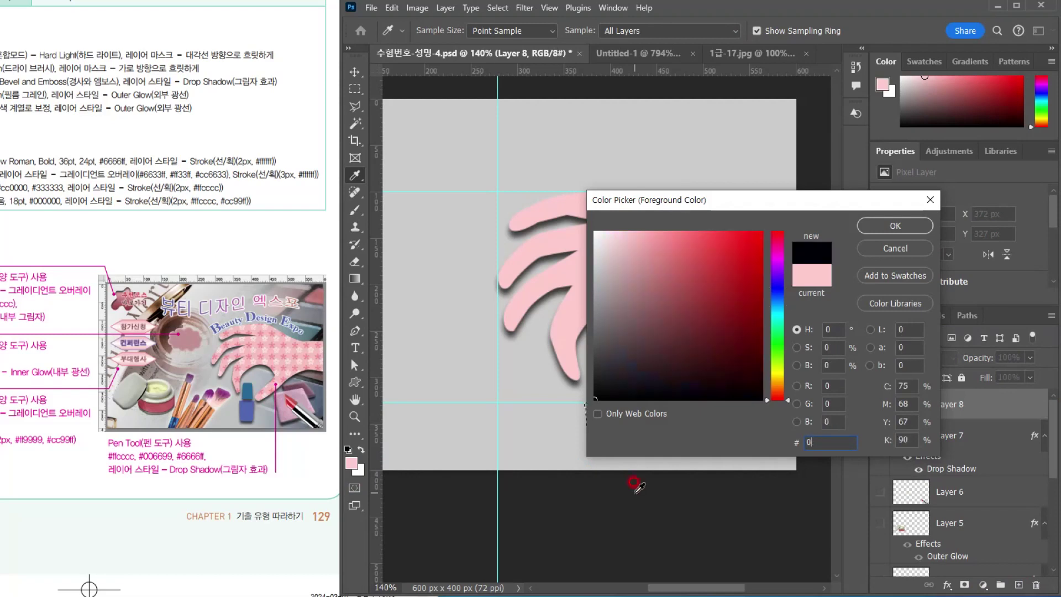
{"action": "type", "text": "66f"}
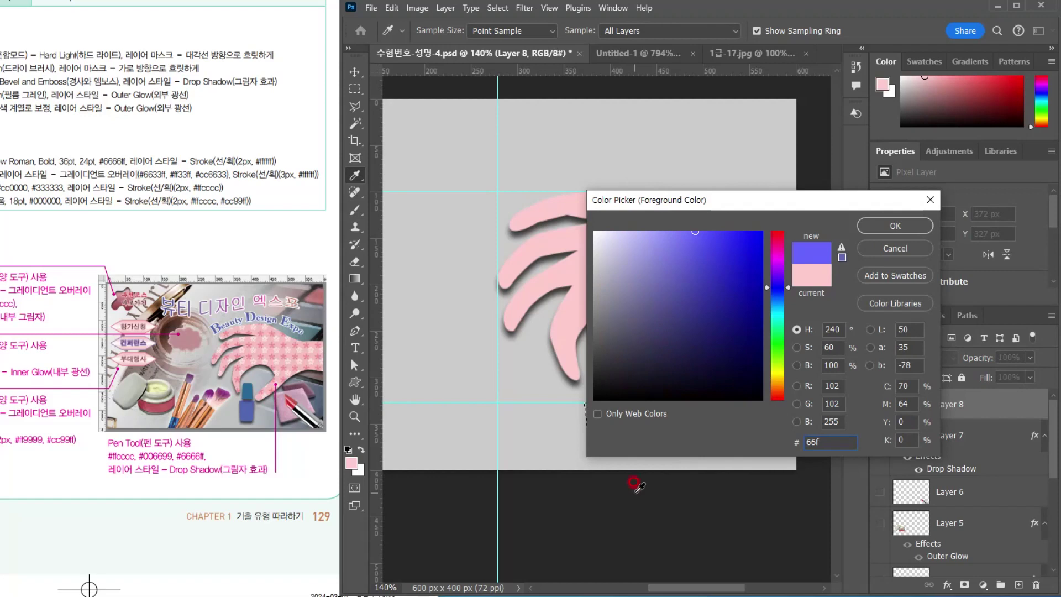
{"action": "key", "text": "Return"}
{"action": "key", "text": "p"}
{"action": "key", "text": "alt+BackSpace"}
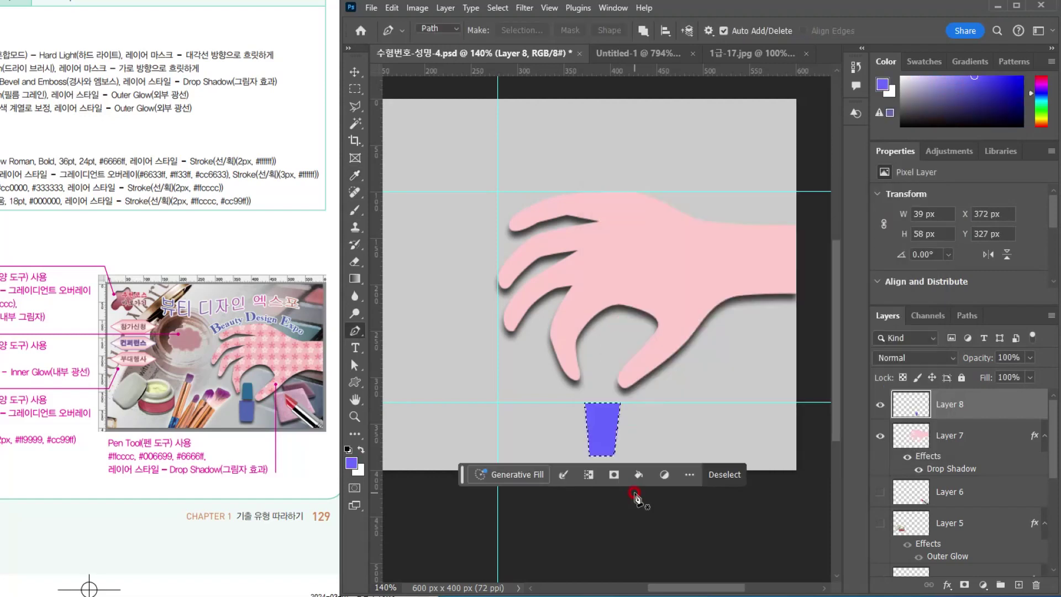
{"action": "key", "text": "ctrl+d"}
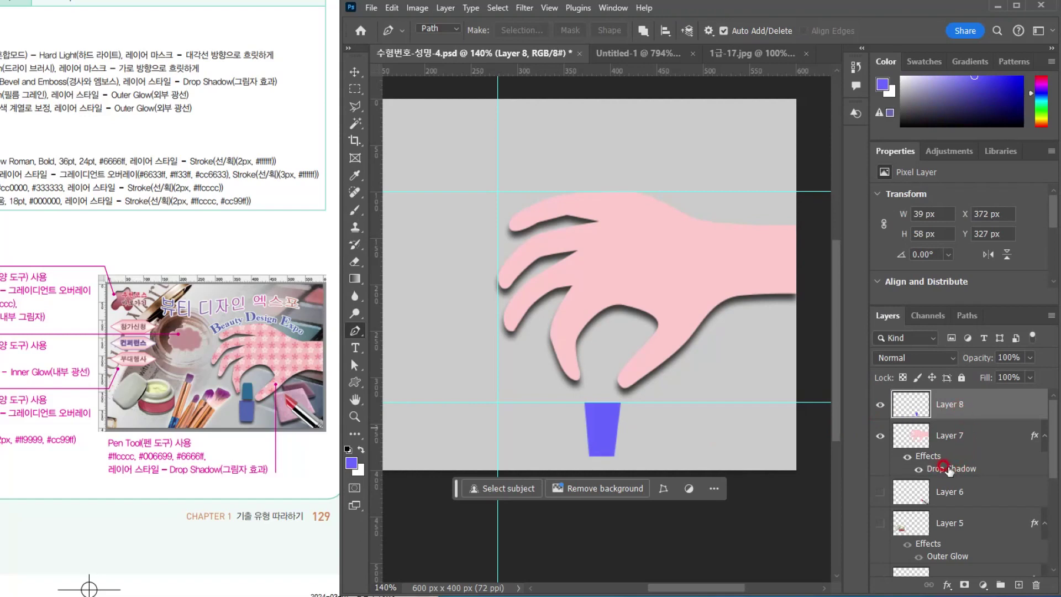
Undo the duplicated hand shadow and apply a Drop Shadow to the bottle body layer
{"action": "left_click_drag", "start_coordinate": [965, 470], "coordinate": [989, 486]}
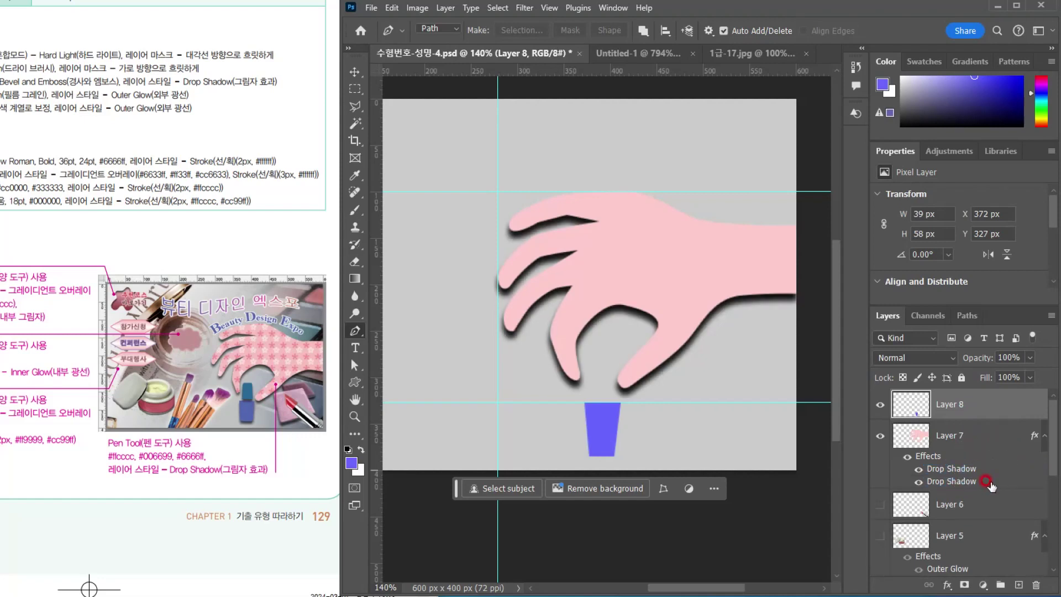
{"action": "key", "text": "ctrl+z"}
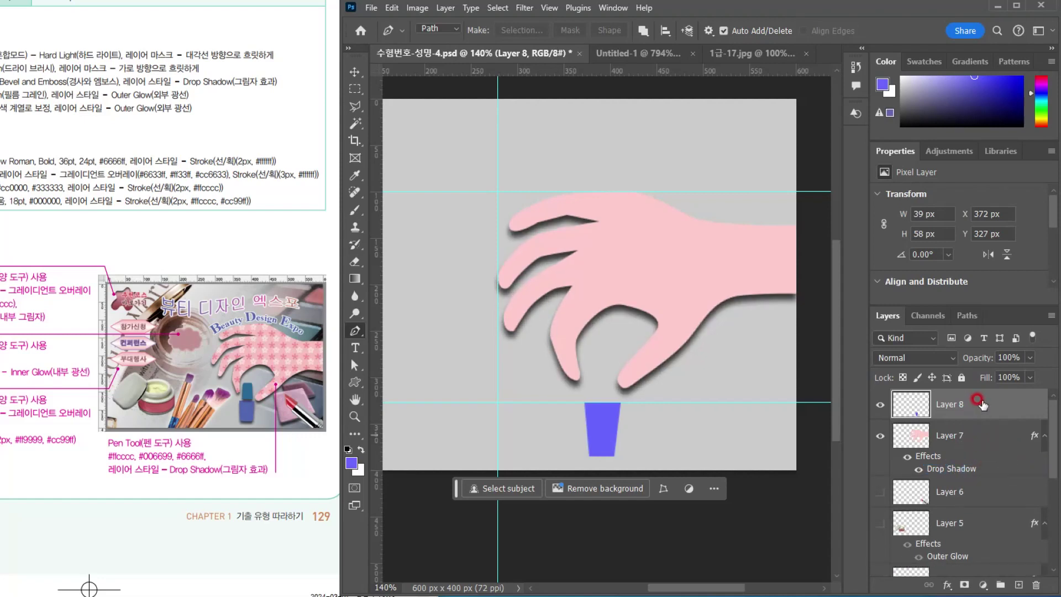
{"action": "left_click", "coordinate": [947, 585]}
{"action": "left_click", "coordinate": [973, 580]}
{"action": "left_click", "coordinate": [728, 275]}
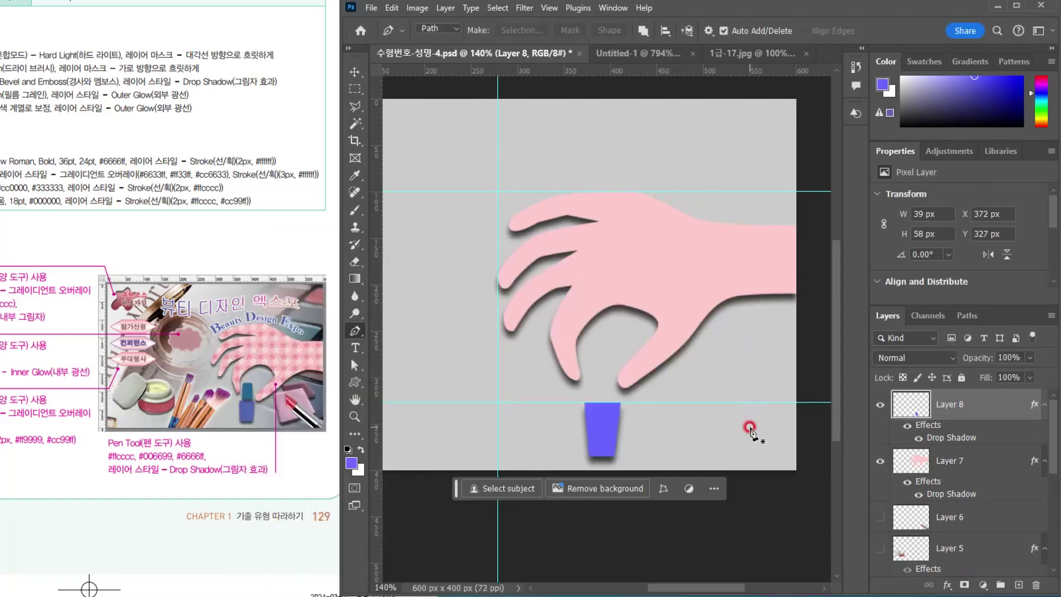
Start a new Pen tool path for the bottle cap just above the bottle body's upper edge
{"action": "scroll", "coordinate": [605, 428], "scroll_direction": "up", "scroll_amount": 3}
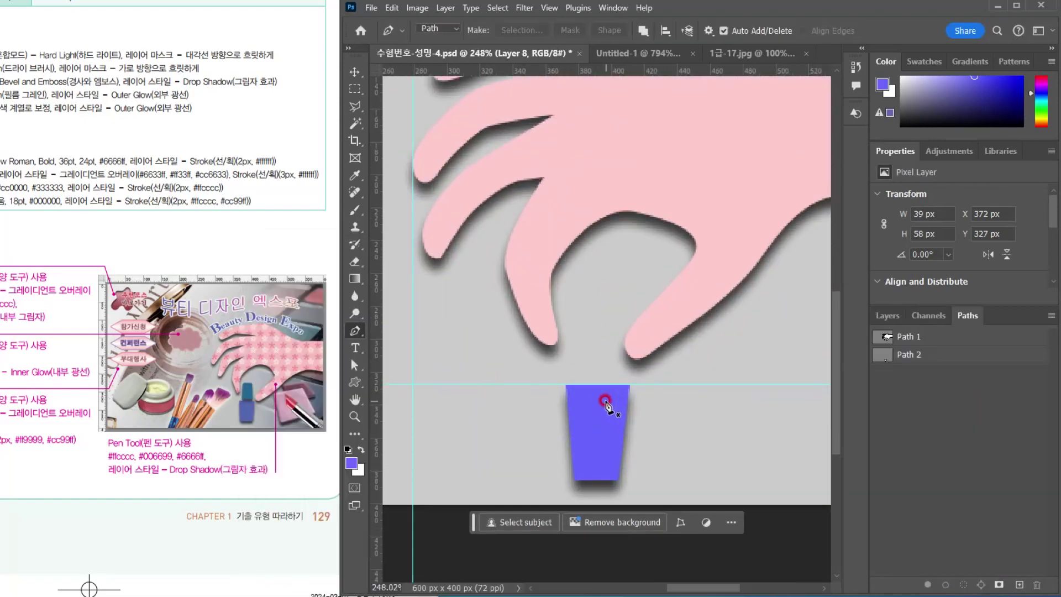
{"action": "left_click", "coordinate": [575, 376]}
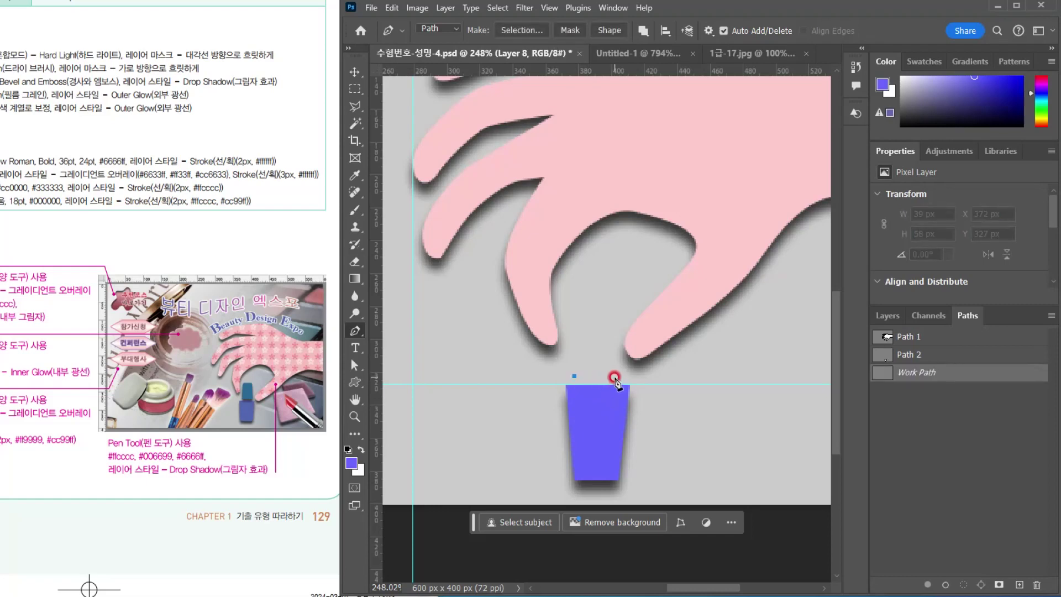
Draw a closed trapezoid path for the bottle cap, about 27 by 42 px, just above the purple bottle body
{"action": "left_click", "coordinate": [618, 377]}
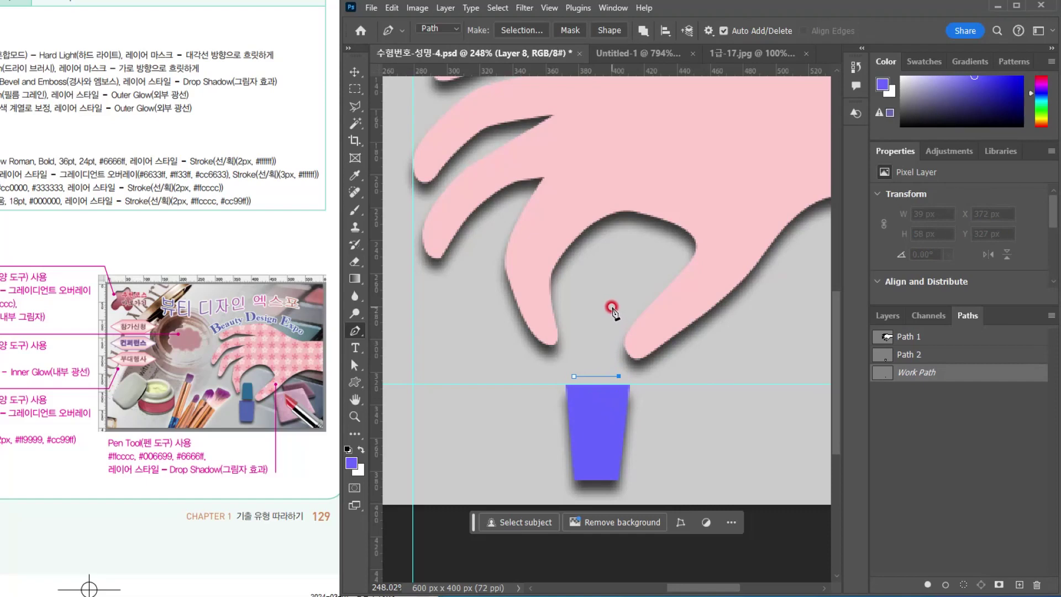
{"action": "left_click", "coordinate": [612, 307]}
{"action": "left_click", "coordinate": [577, 307]}
{"action": "left_click", "coordinate": [574, 376]}
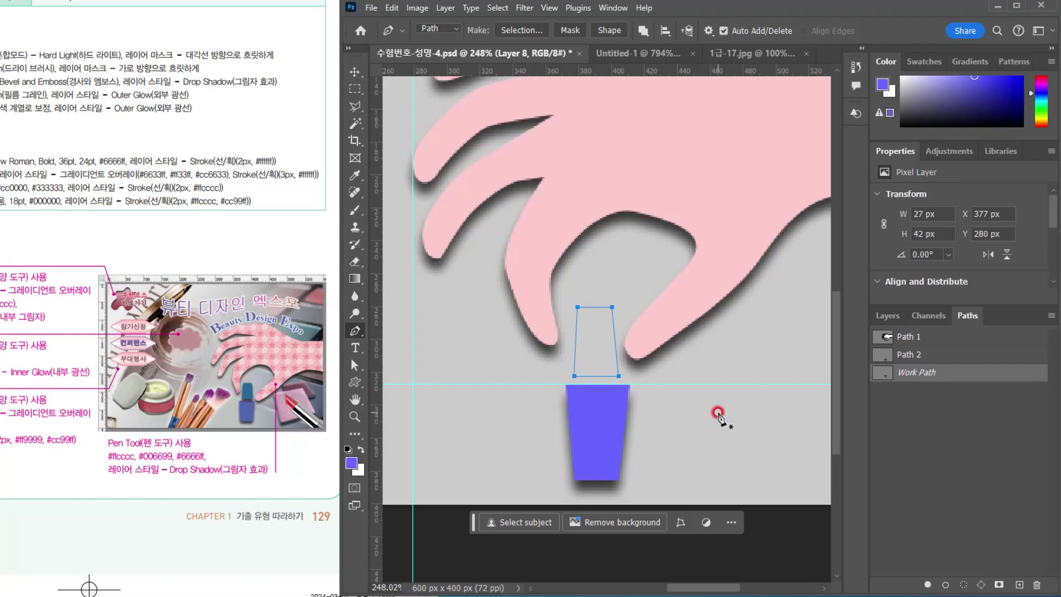
Move the cap path's upper-left anchor point slightly inward to even out the trapezoid
{"action": "left_click", "coordinate": [356, 367]}
{"action": "right_click", "coordinate": [356, 367]}
{"action": "left_click", "coordinate": [426, 375]}
{"action": "left_click", "coordinate": [577, 307]}
{"action": "left_click_drag", "start_coordinate": [578, 310], "coordinate": [585, 310]}
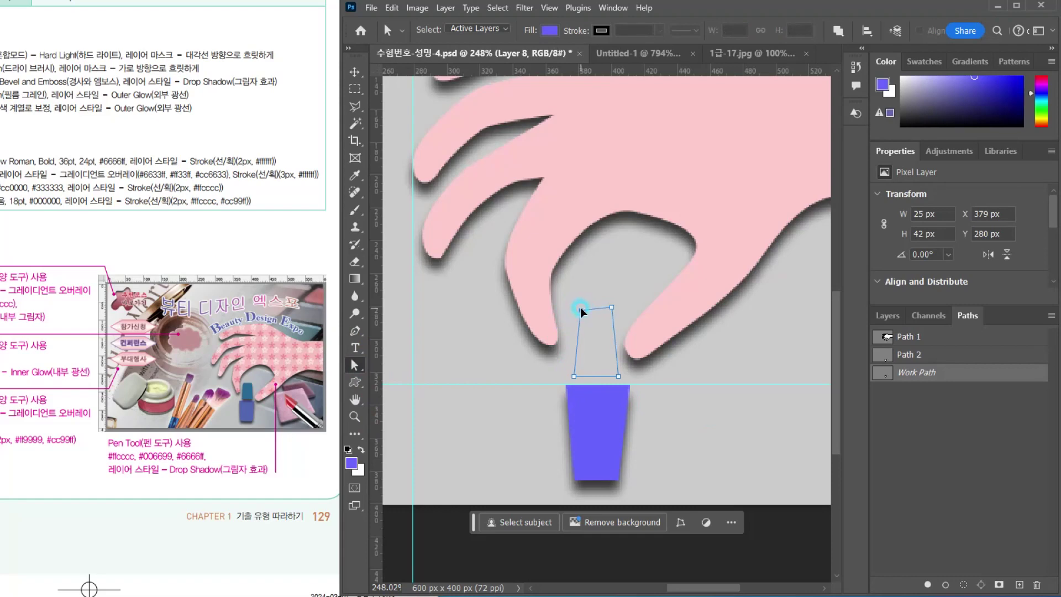
Load the cap path as a selection and create a new layer above Layer 8
{"action": "left_click", "coordinate": [882, 368]}
{"action": "left_click", "coordinate": [883, 372], "text": "ctrl"}
{"action": "left_click", "coordinate": [888, 390]}
{"action": "left_click", "coordinate": [887, 316]}
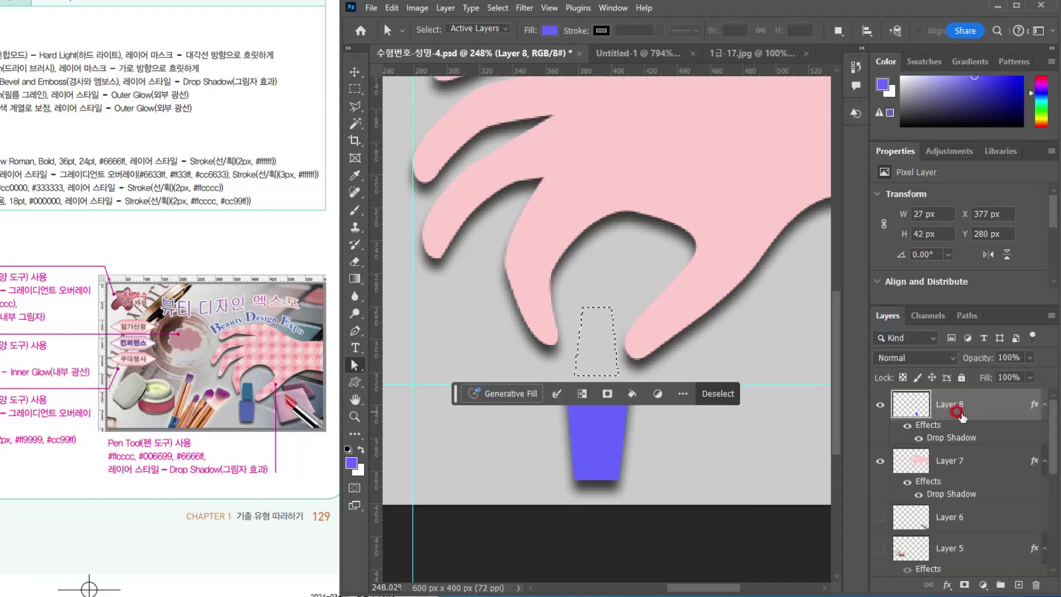
{"action": "left_click", "coordinate": [1018, 585]}
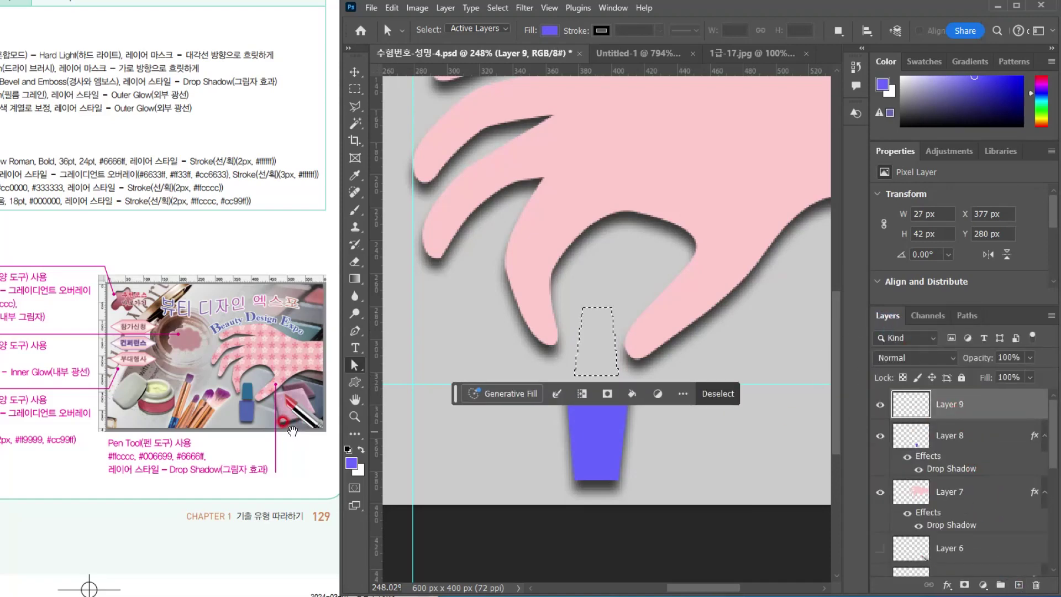
Fill the cap selection with foreground colour #006699 and deselect it
{"action": "left_click", "coordinate": [352, 462]}
{"action": "type", "text": "069"}
{"action": "key", "text": "Return"}
{"action": "key", "text": "alt+BackSpace"}
{"action": "key", "text": "ctrl+d"}
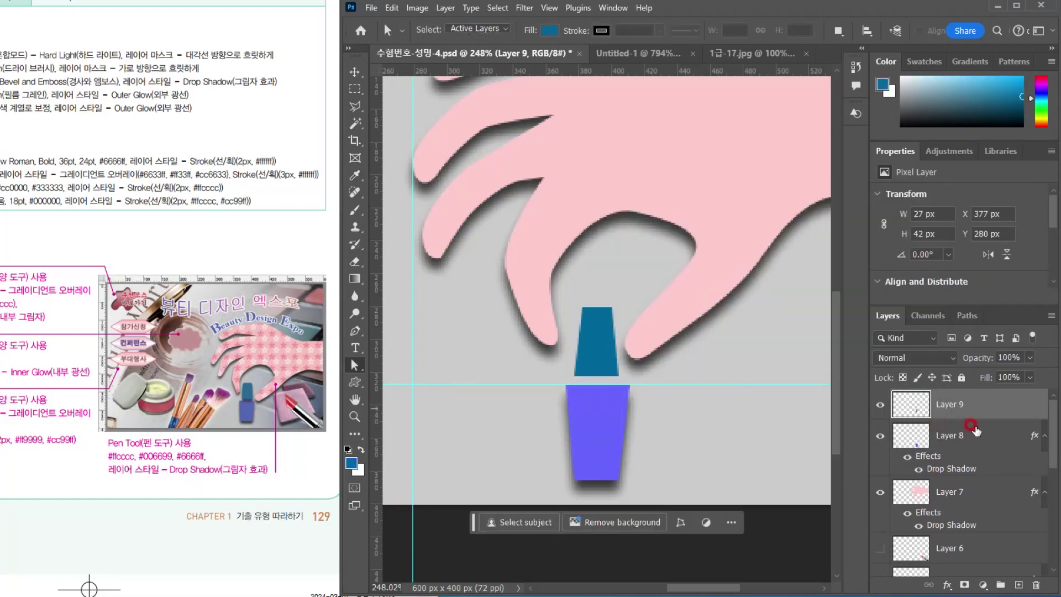
Apply a Drop Shadow layer style to the blue cap on Layer 9
{"action": "left_click", "coordinate": [947, 585]}
{"action": "left_click", "coordinate": [956, 577]}
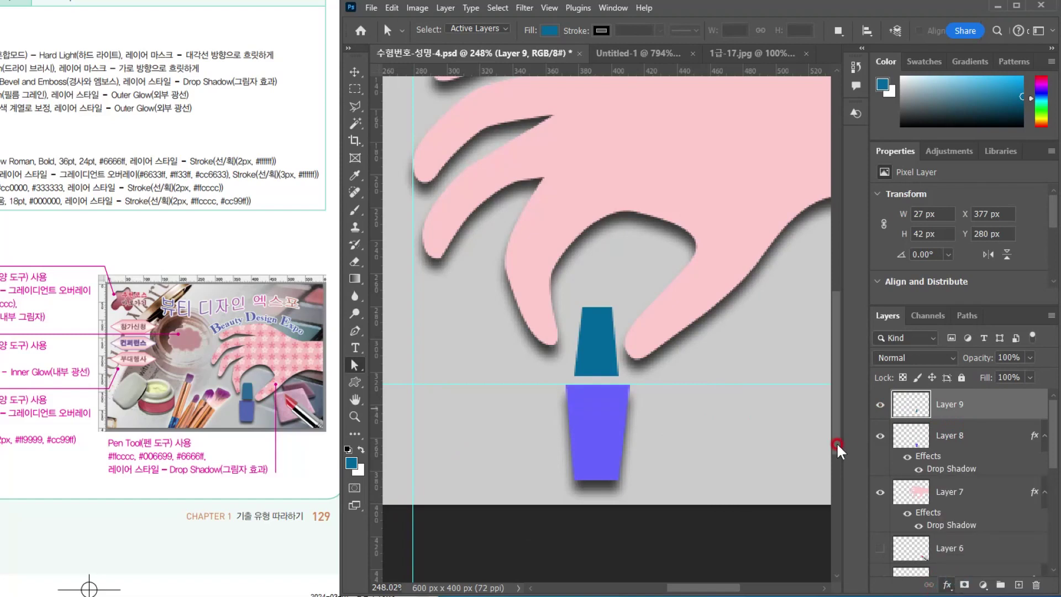
{"action": "left_click", "coordinate": [763, 278]}
Add a Pattern Overlay to the hand on Layer 7, using the pink flower pattern 꽃 모양 (40 by 40 pixels)
{"action": "left_click", "coordinate": [351, 71]}
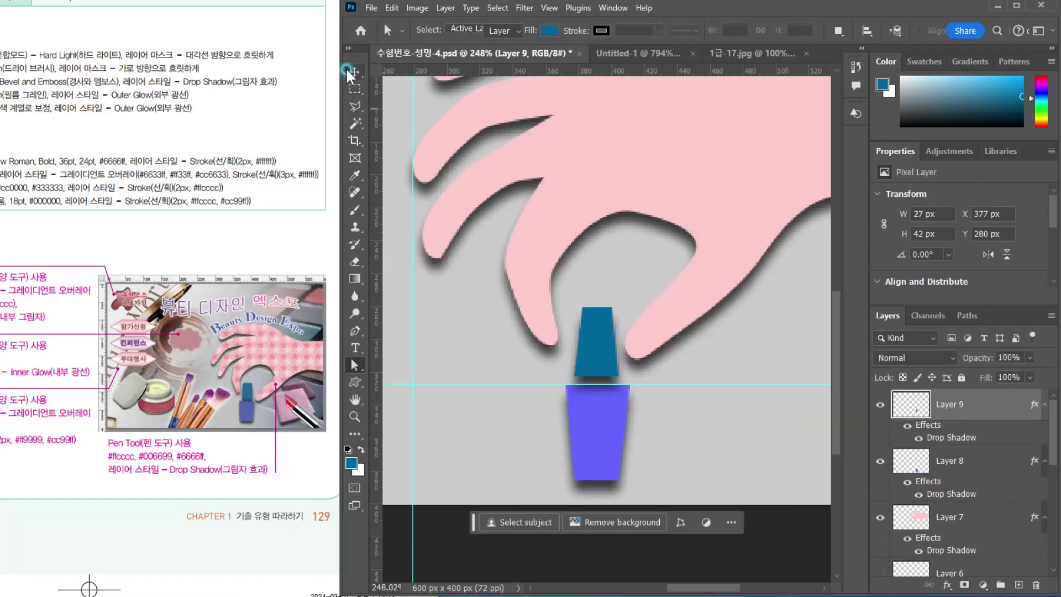
{"action": "scroll", "coordinate": [644, 369], "scroll_direction": "down", "scroll_amount": 5}
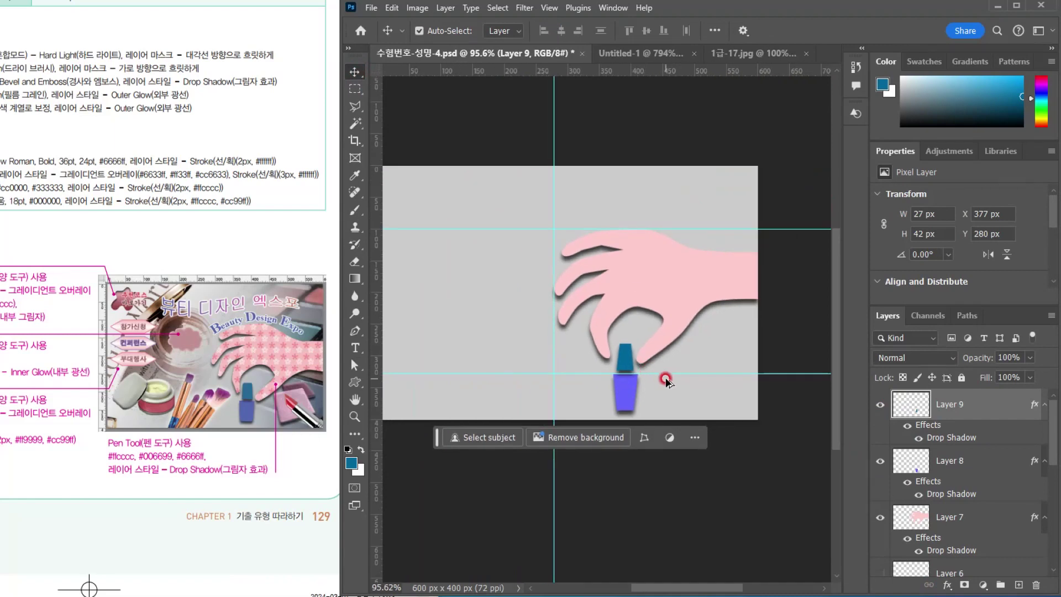
{"action": "scroll", "coordinate": [666, 379], "scroll_direction": "down", "scroll_amount": 1}
{"action": "left_click_drag", "start_coordinate": [617, 322], "coordinate": [633, 302]}
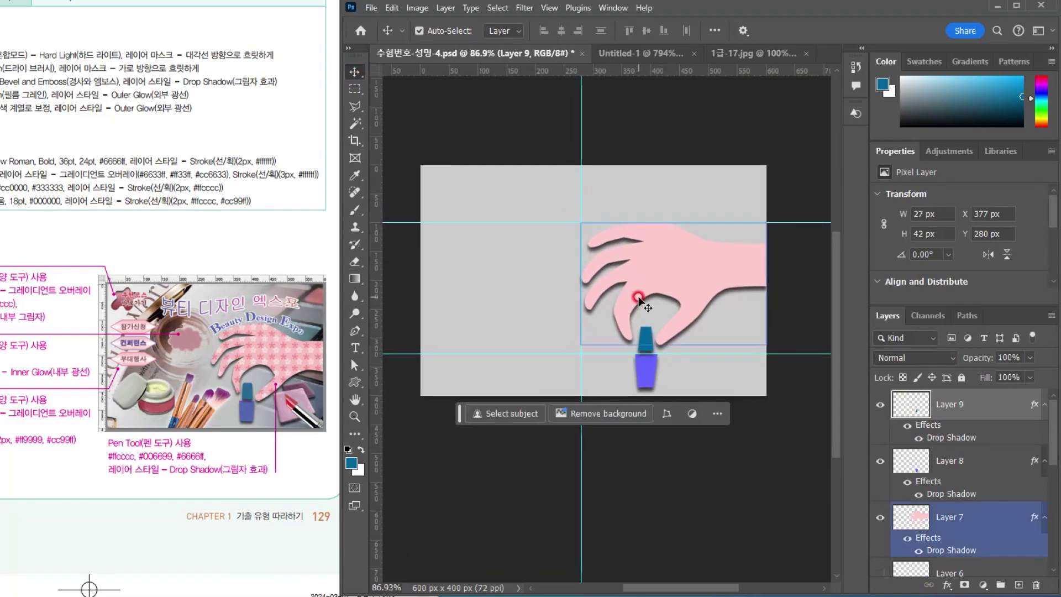
{"action": "left_click", "coordinate": [968, 519]}
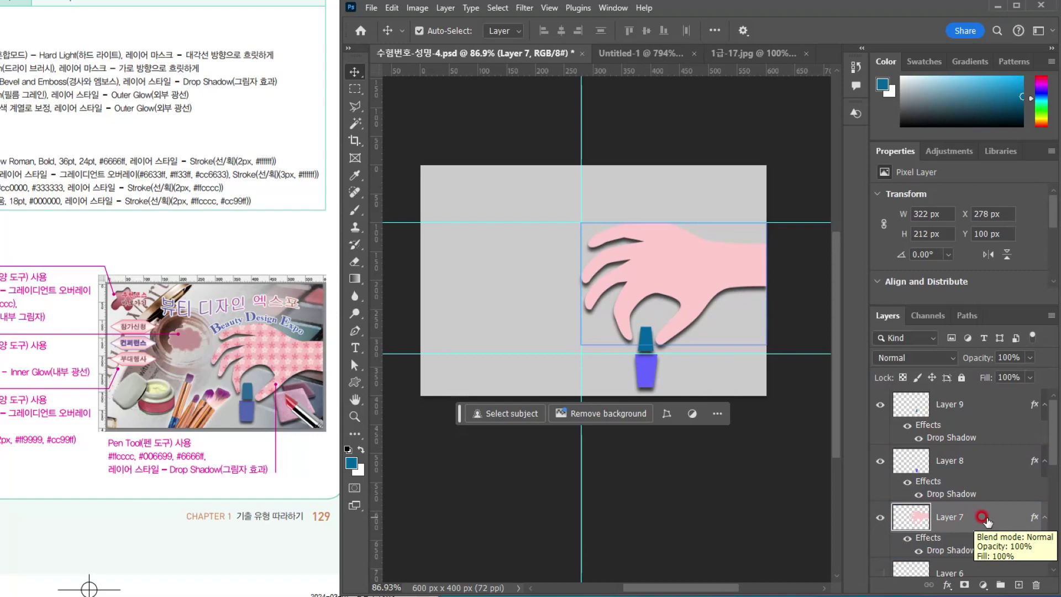
{"action": "left_click", "coordinate": [947, 585]}
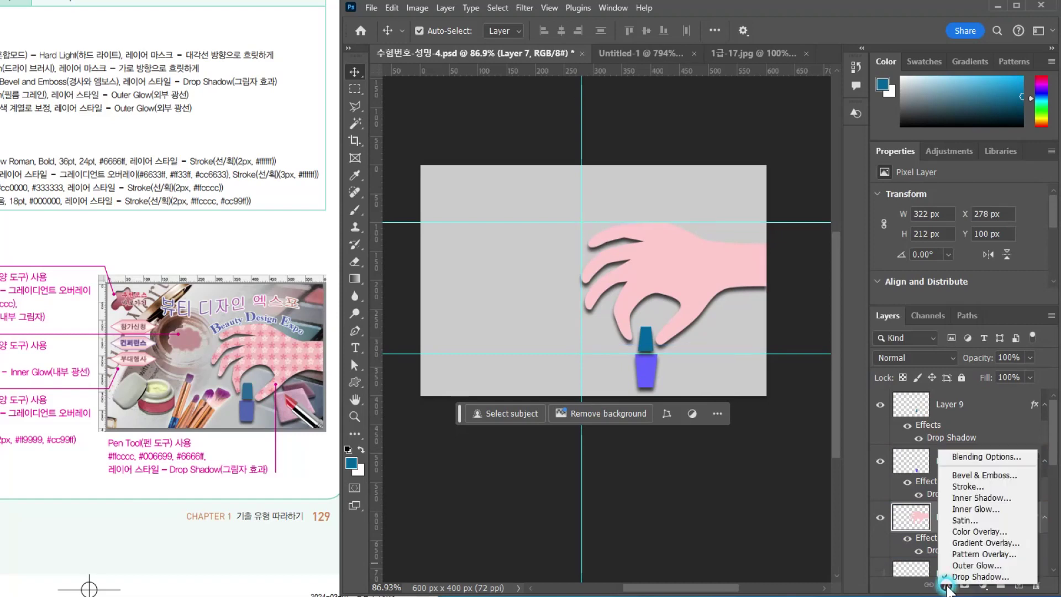
{"action": "left_click", "coordinate": [972, 554]}
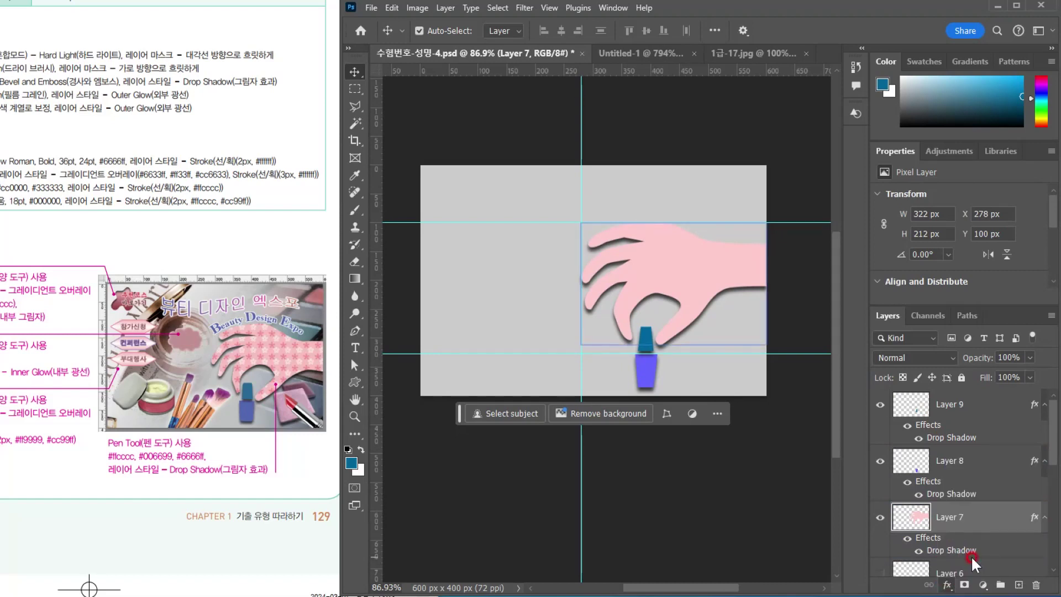
{"action": "left_click_drag", "start_coordinate": [492, 249], "coordinate": [946, 101]}
{"action": "left_click", "coordinate": [972, 224]}
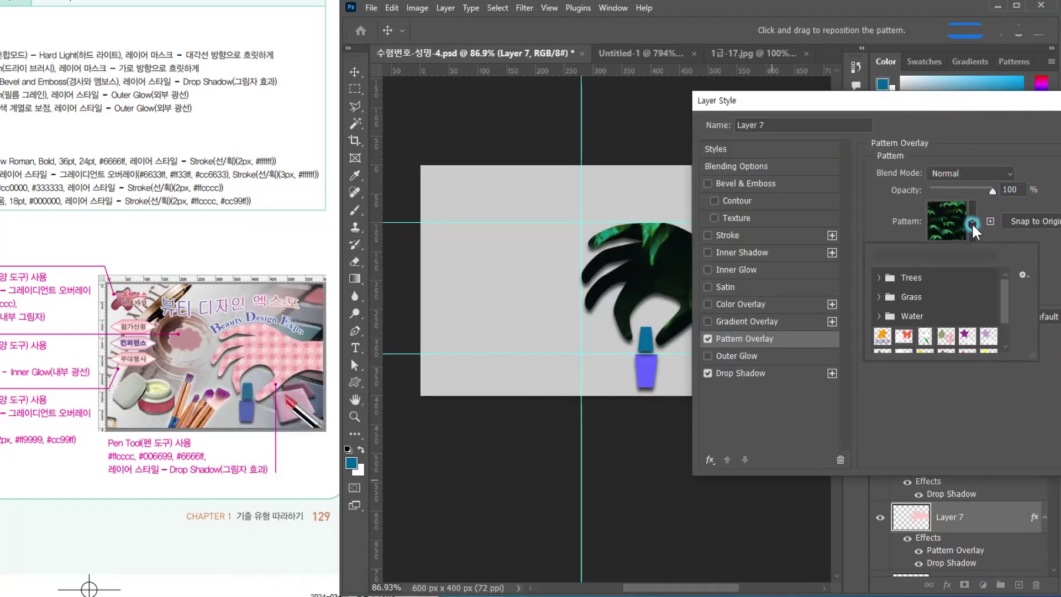
{"action": "left_click_drag", "start_coordinate": [1008, 301], "coordinate": [1008, 335]}
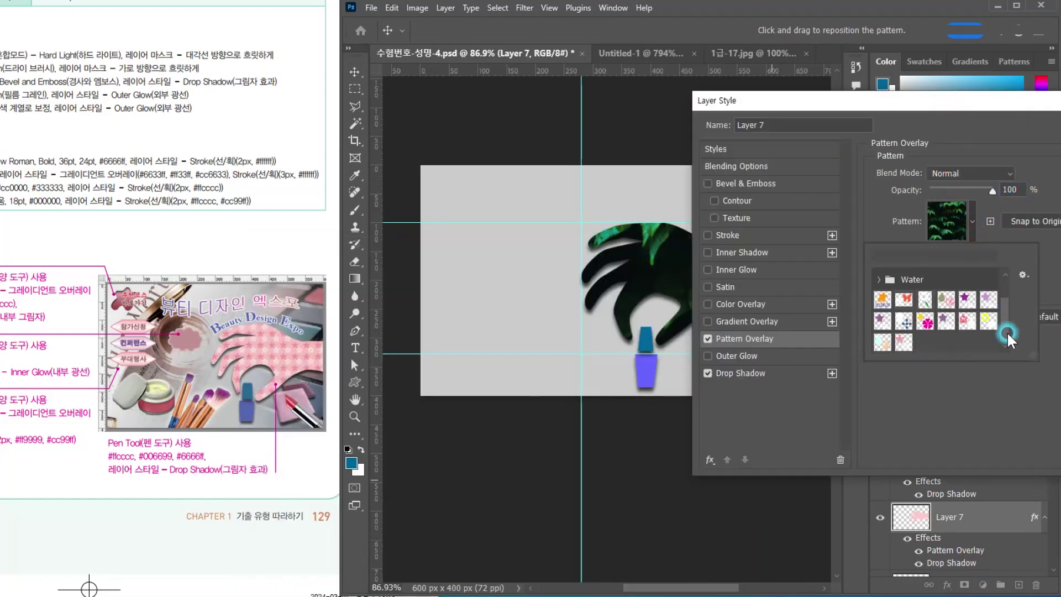
{"action": "left_click", "coordinate": [902, 345]}
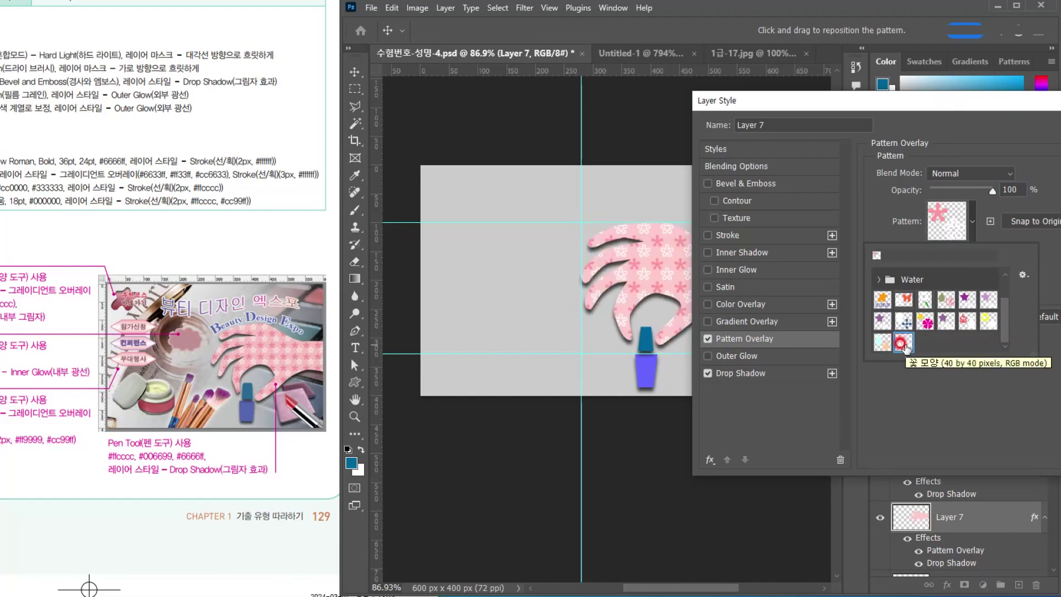
Set the hand's pattern overlay scale to 73% and apply the layer style
{"action": "left_click", "coordinate": [968, 213]}
{"action": "left_click_drag", "start_coordinate": [963, 279], "coordinate": [954, 280]}
{"action": "left_click", "coordinate": [935, 226]}
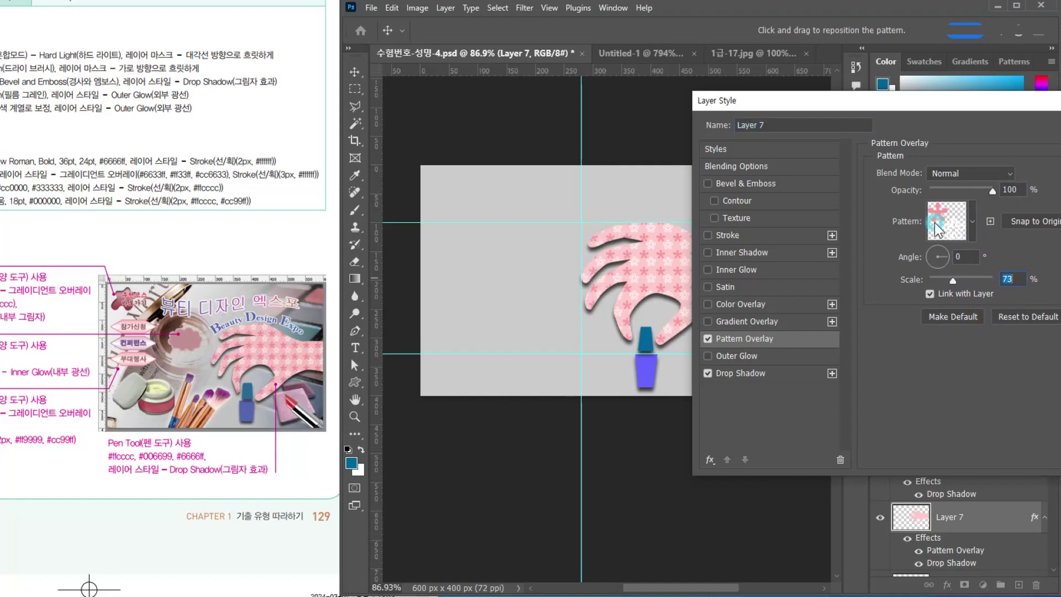
{"action": "left_click_drag", "start_coordinate": [864, 104], "coordinate": [610, 335]}
{"action": "left_click", "coordinate": [895, 367]}
{"action": "left_click", "coordinate": [922, 356]}
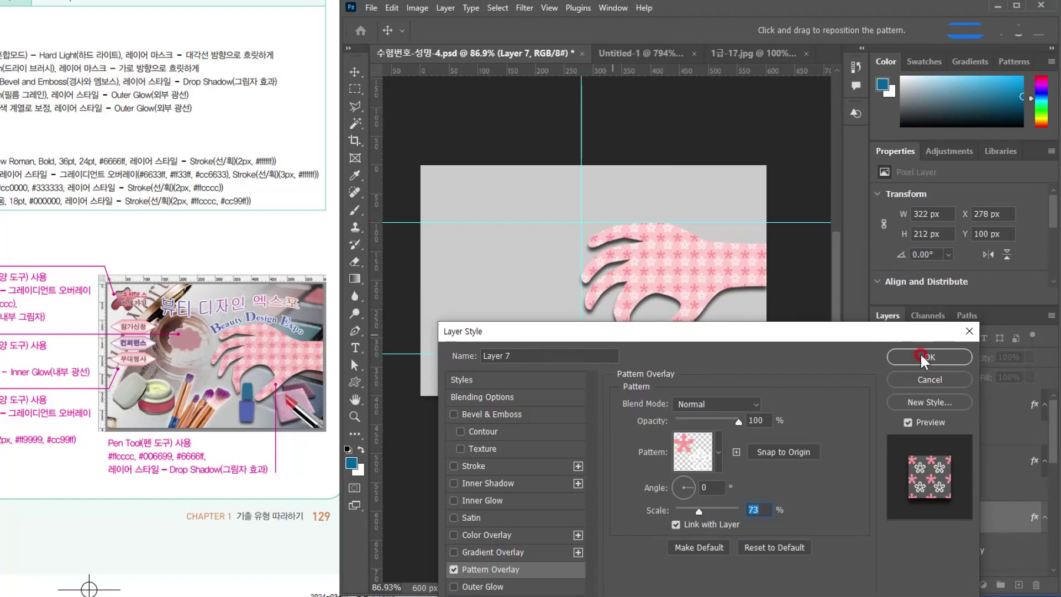
Isolate Layer 9, and bring all the other layers back so the whole composition is displayed
{"action": "left_click_drag", "start_coordinate": [1055, 412], "coordinate": [1053, 387]}
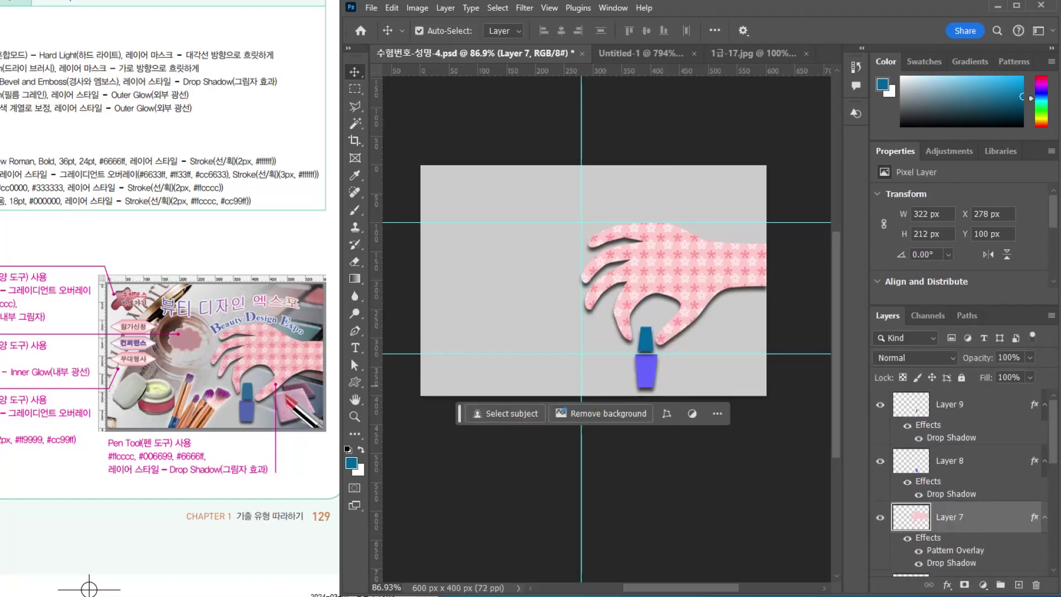
{"action": "right_click", "coordinate": [879, 406]}
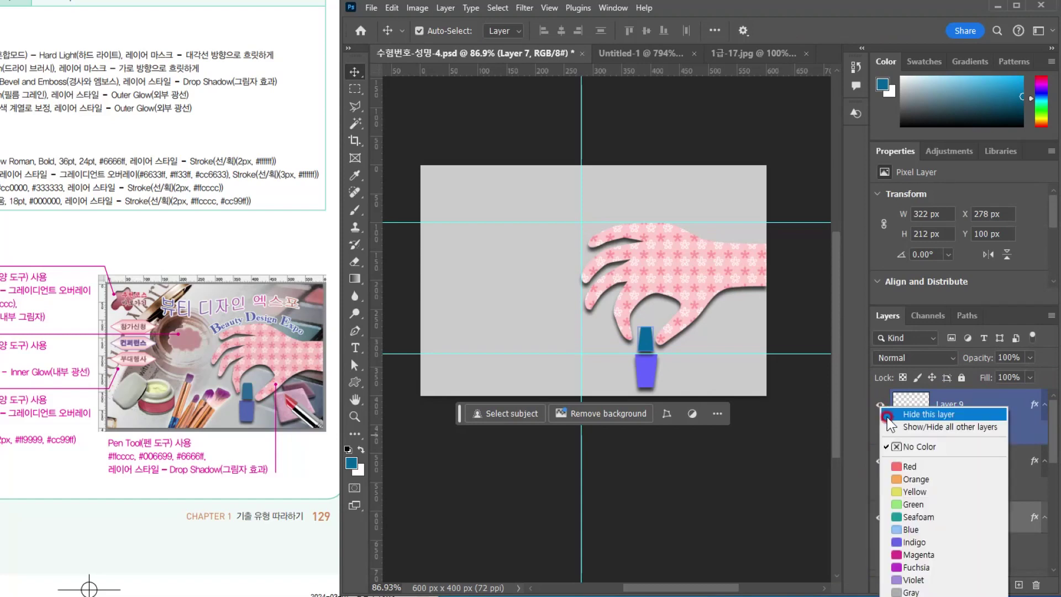
{"action": "left_click", "coordinate": [929, 427]}
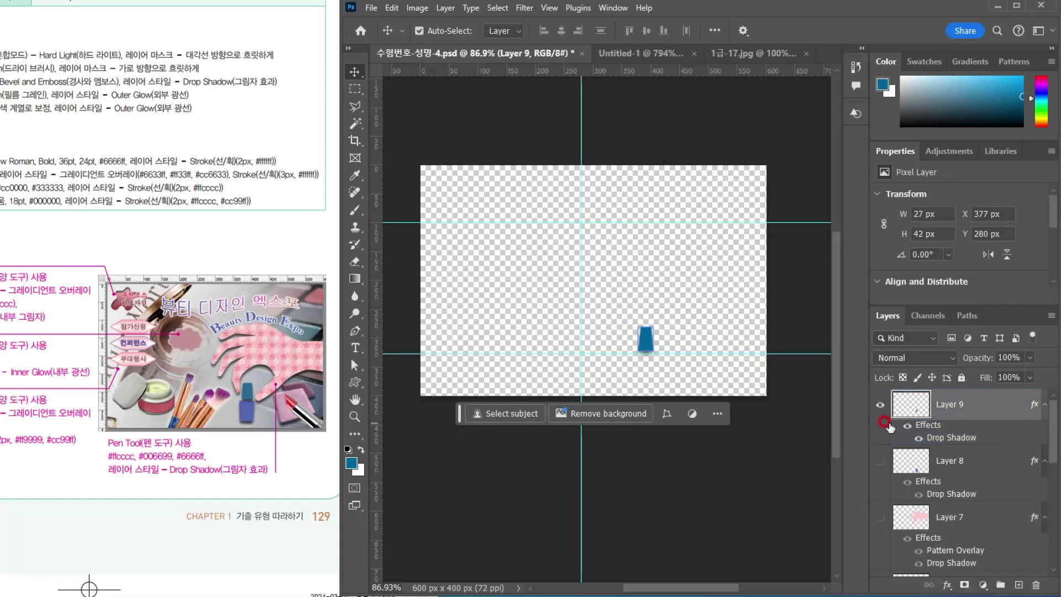
{"action": "right_click", "coordinate": [880, 408]}
{"action": "left_click", "coordinate": [893, 430]}
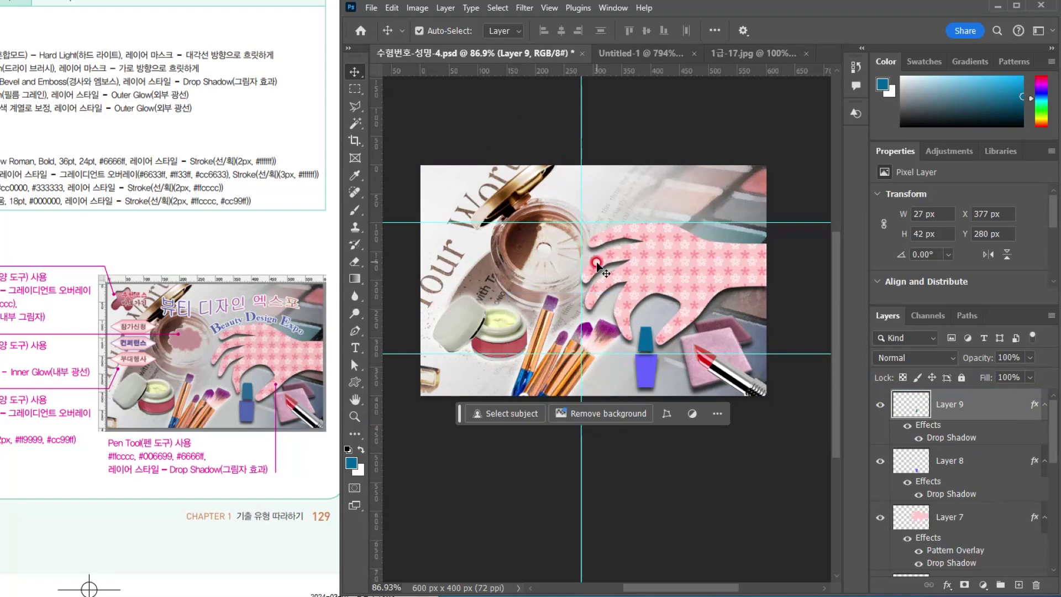
Hide the guides and display the grid over the canvas
{"action": "key", "text": "ctrl+semicolon"}
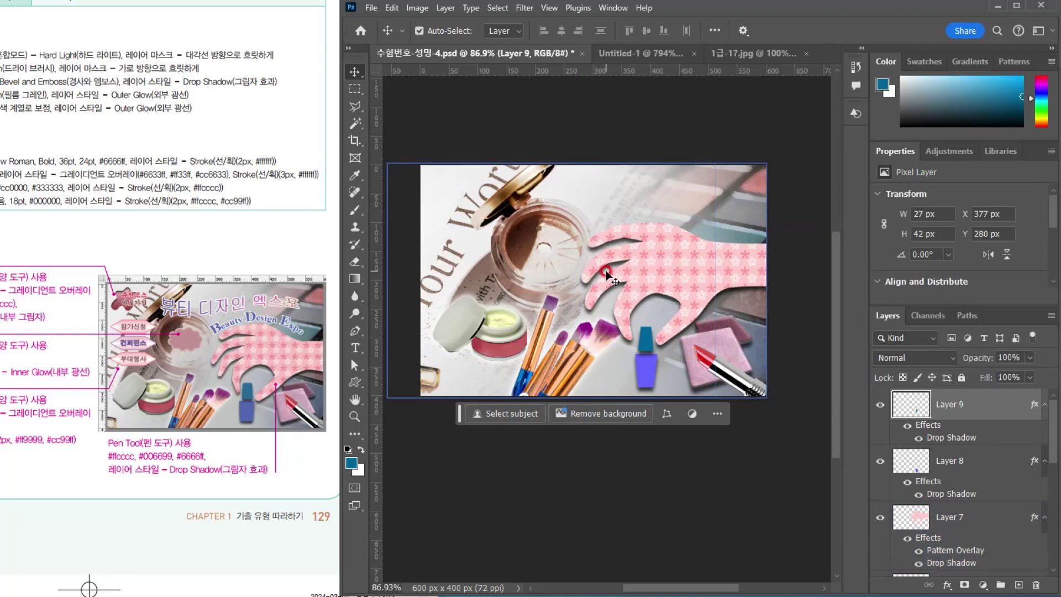
{"action": "key", "text": "ctrl+apostrophe"}
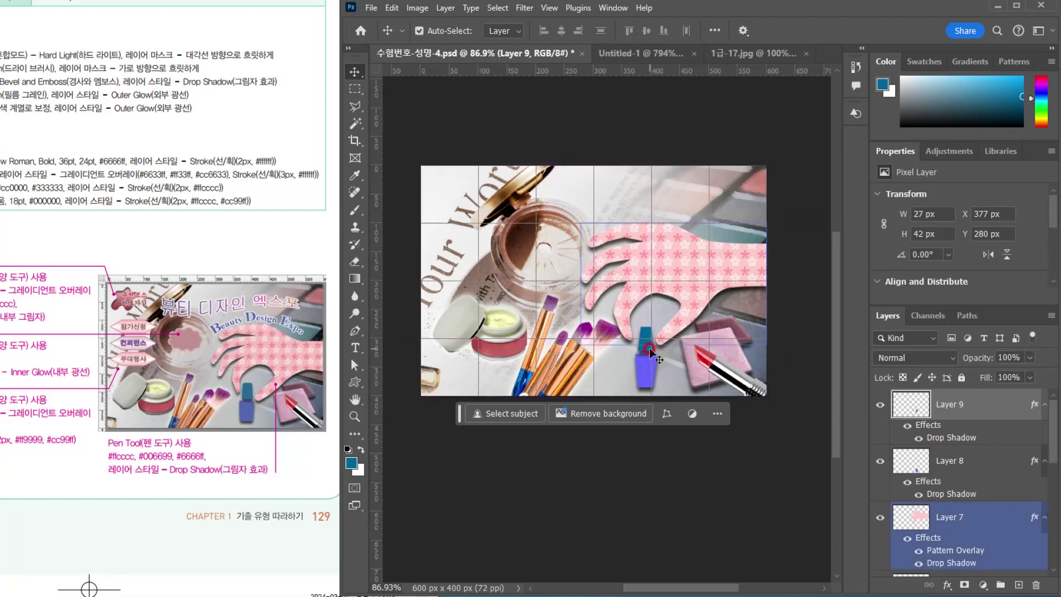
Examine the Shape Tool colours and layer styles in the reference document, and return to Photoshop
{"action": "left_click", "coordinate": [142, 332]}
{"action": "left_click_drag", "start_coordinate": [253, 349], "coordinate": [276, 344]}
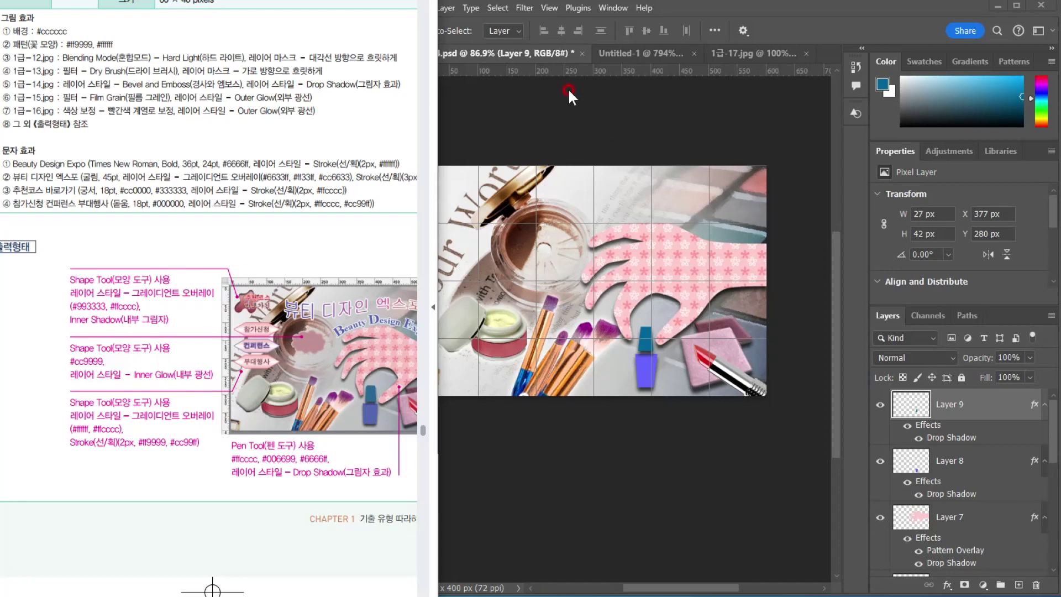
{"action": "left_click", "coordinate": [550, 55]}
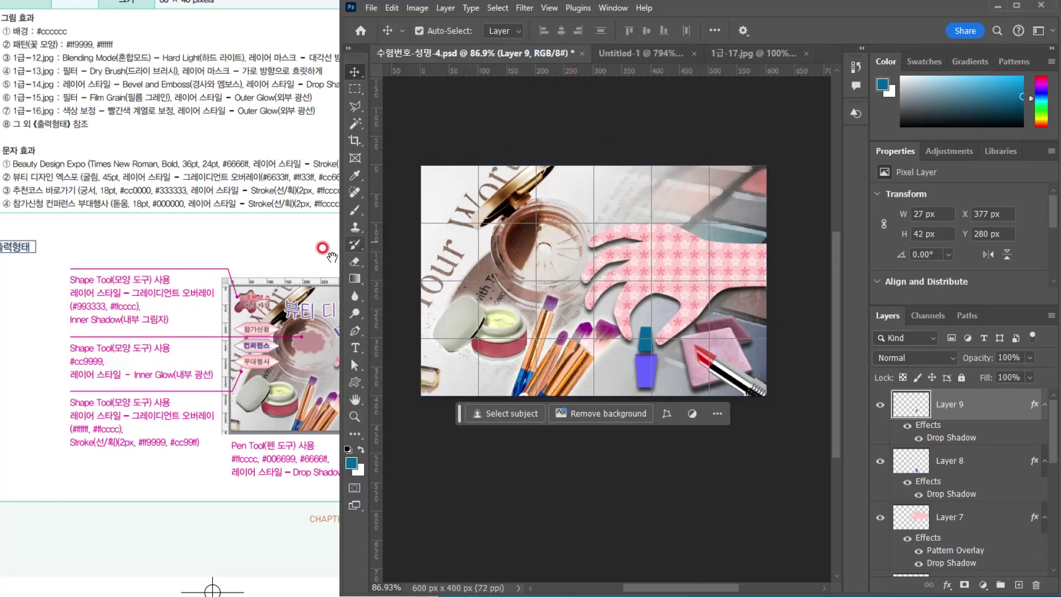
{"action": "left_click", "coordinate": [290, 259]}
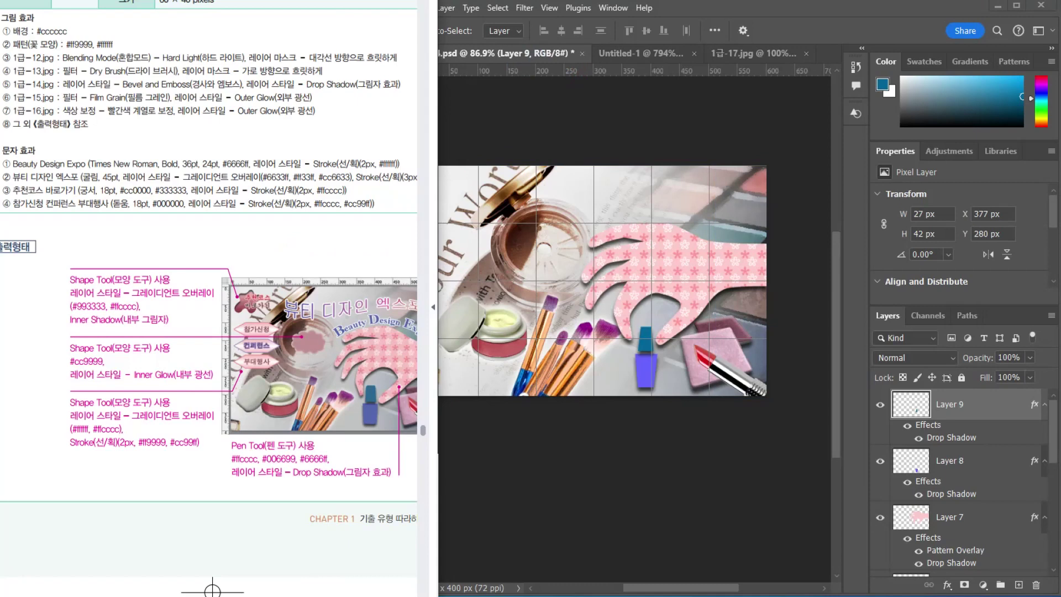
{"action": "scroll", "coordinate": [290, 251], "scroll_direction": "down", "scroll_amount": 1}
{"action": "left_click_drag", "start_coordinate": [236, 304], "coordinate": [246, 365]}
{"action": "left_click", "coordinate": [683, 27]}
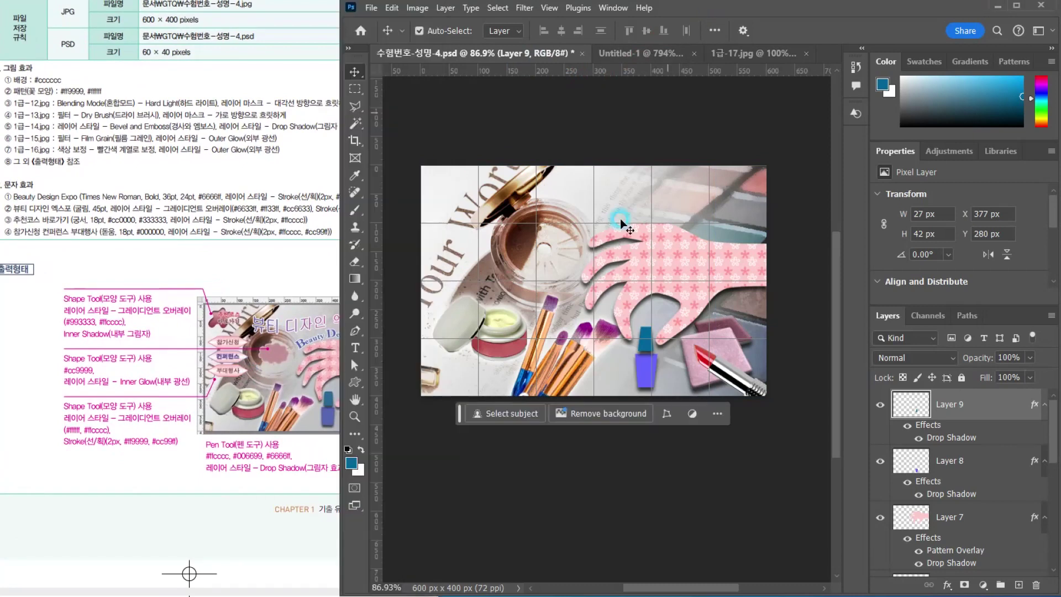
Draw the Blob 1 custom shape in Shape mode, about 77 by 67 px, in the canvas's upper-left corner
{"action": "left_click", "coordinate": [357, 382]}
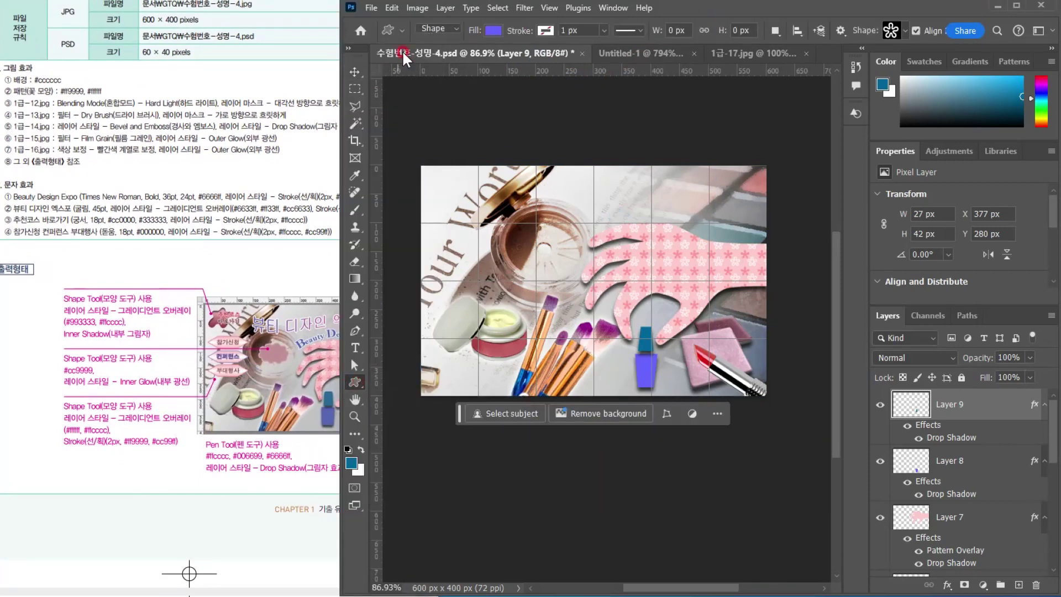
{"action": "left_click", "coordinate": [429, 27]}
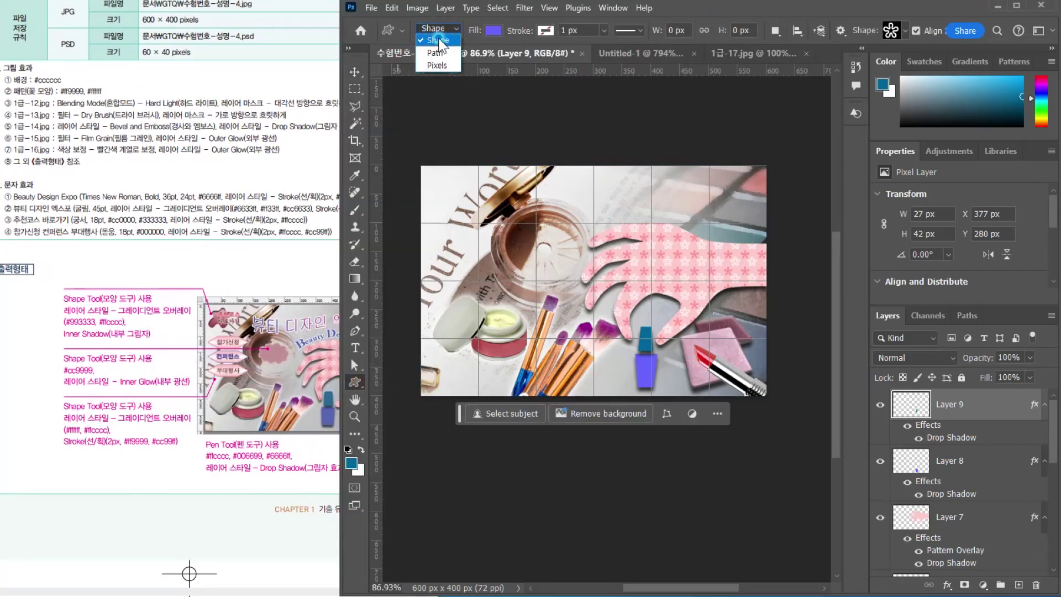
{"action": "left_click", "coordinate": [438, 41]}
{"action": "left_click", "coordinate": [906, 31]}
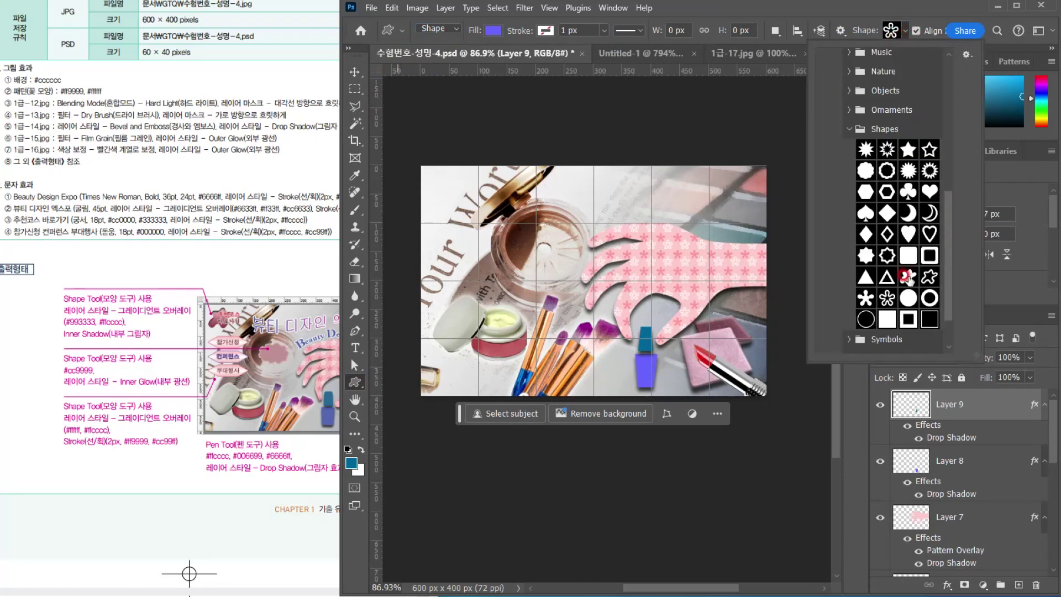
{"action": "left_click", "coordinate": [908, 277]}
{"action": "double_click", "coordinate": [908, 275]}
{"action": "scroll", "coordinate": [423, 168], "scroll_direction": "up", "scroll_amount": 2}
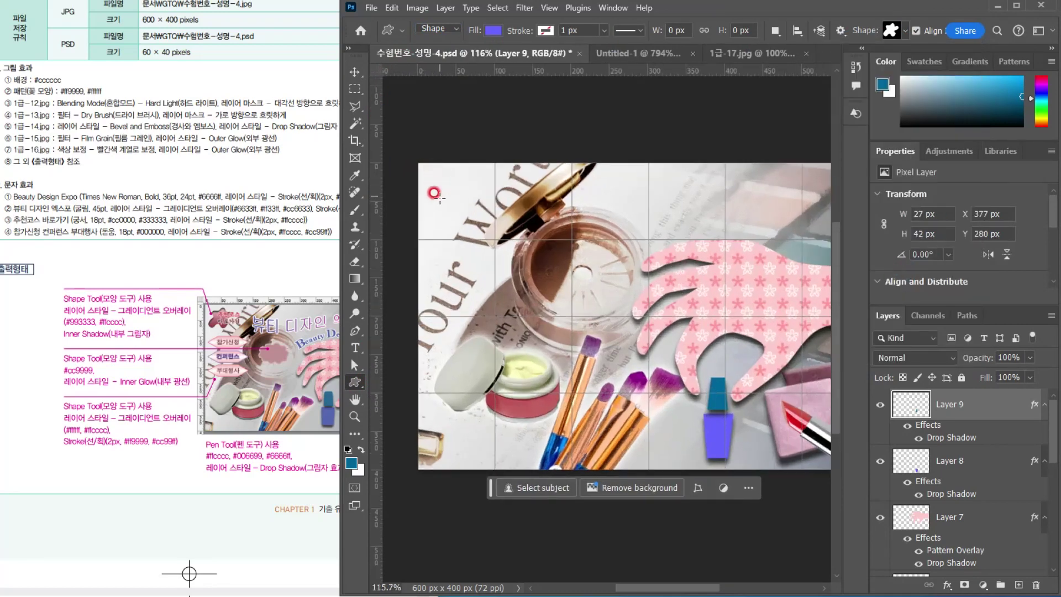
{"action": "left_click_drag", "start_coordinate": [423, 167], "coordinate": [484, 225]}
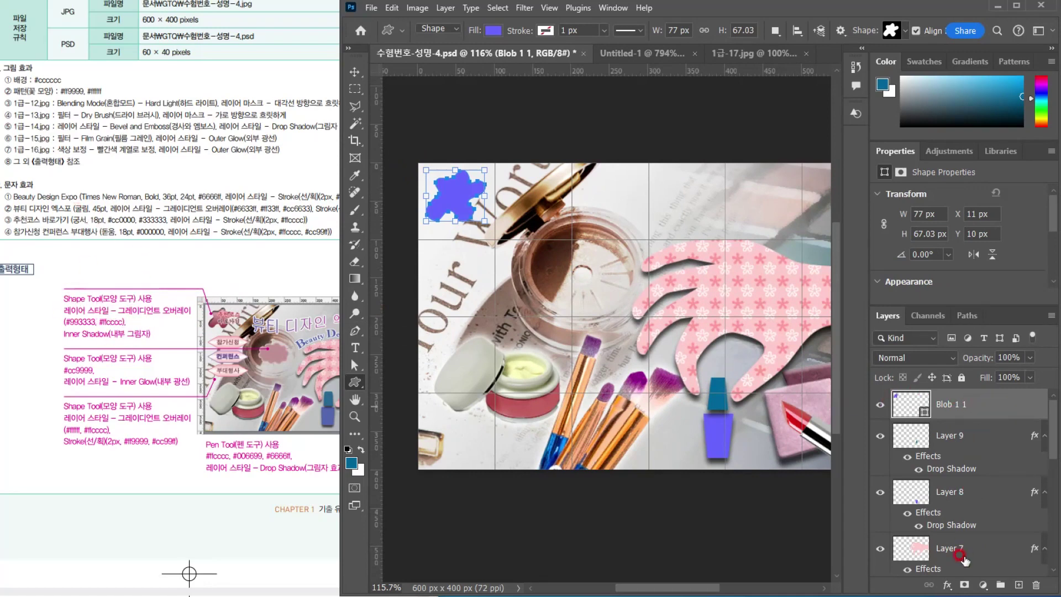
Add a Gradient Overlay to the blob shape running from #993333 to #ffcccc
{"action": "left_click", "coordinate": [945, 584]}
{"action": "left_click", "coordinate": [483, 251]}
{"action": "left_click_drag", "start_coordinate": [653, 330], "coordinate": [723, 256]}
{"action": "left_click", "coordinate": [763, 368]}
{"action": "left_click", "coordinate": [571, 326]}
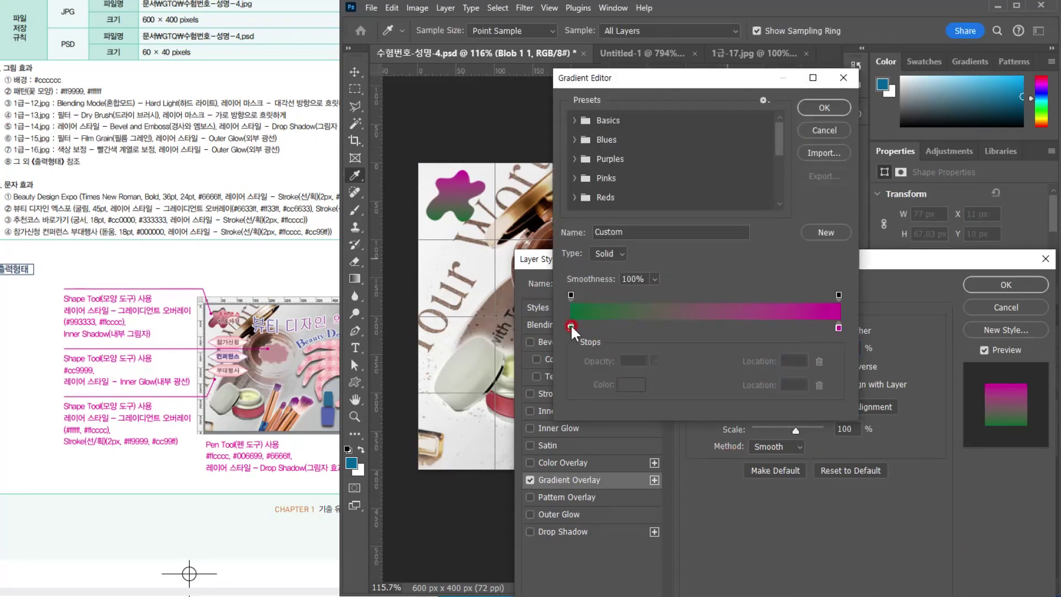
{"action": "double_click", "coordinate": [571, 328]}
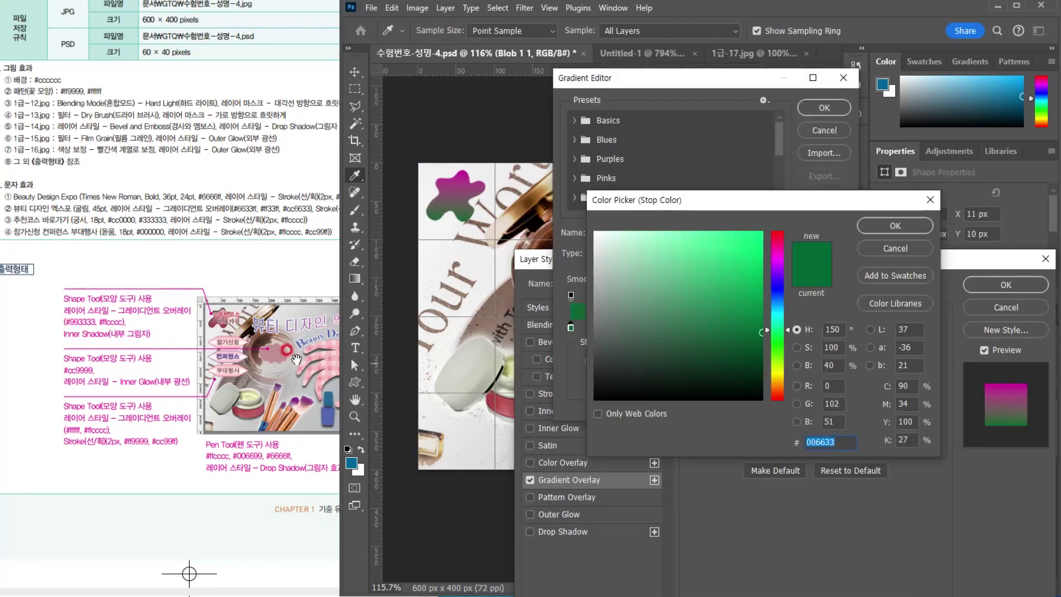
{"action": "type", "text": "993333"}
{"action": "key", "text": "Return"}
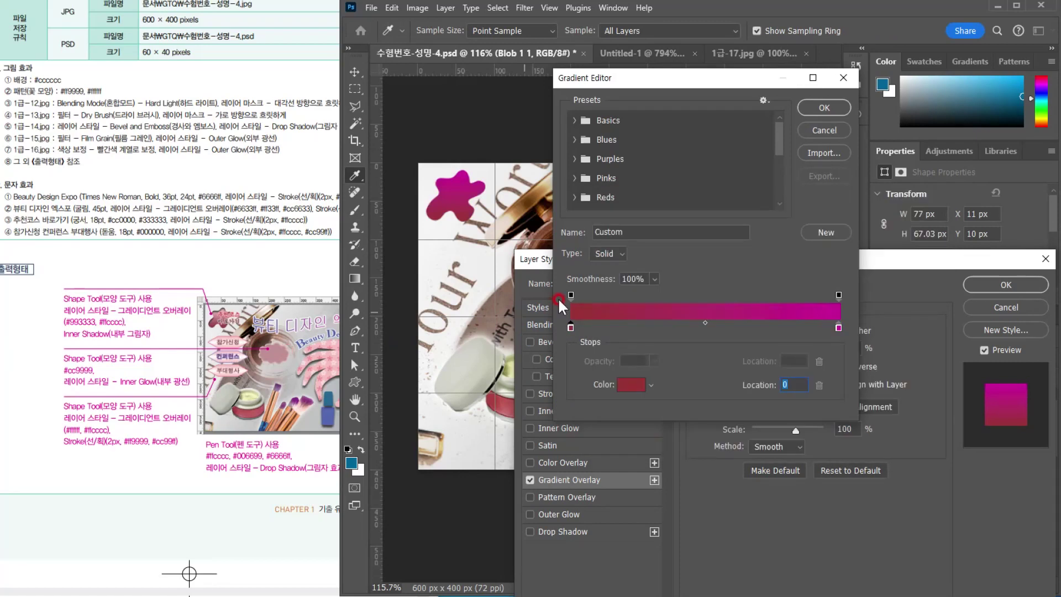
{"action": "double_click", "coordinate": [838, 327]}
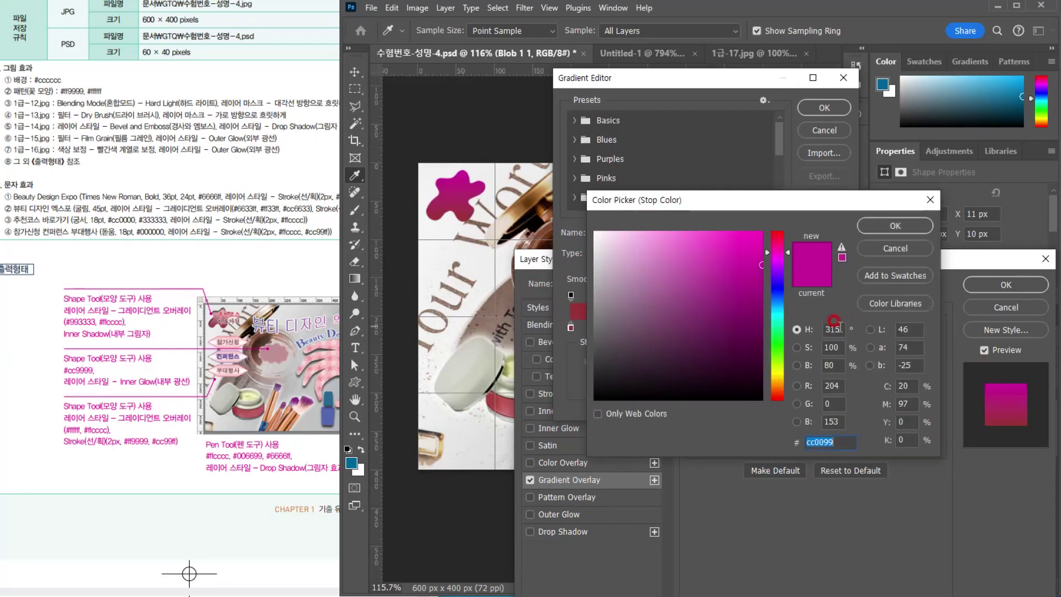
{"action": "type", "text": "ffcccc"}
{"action": "key", "text": "Return"}
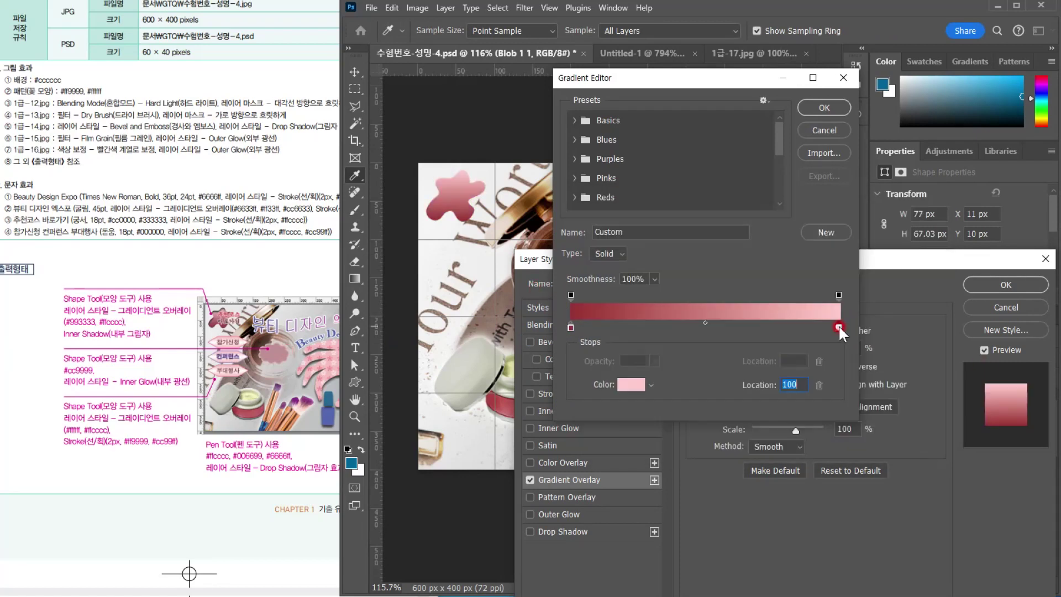
{"action": "left_click", "coordinate": [821, 109]}
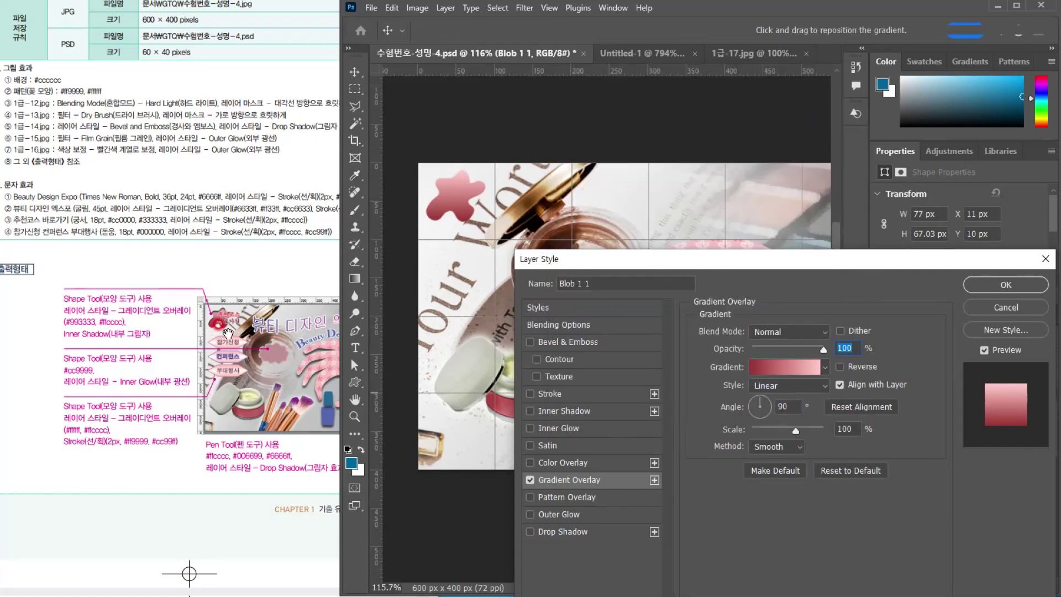
Add an Inner Shadow with 70% opacity to the blob shape and apply its layer styles
{"action": "left_click", "coordinate": [587, 411]}
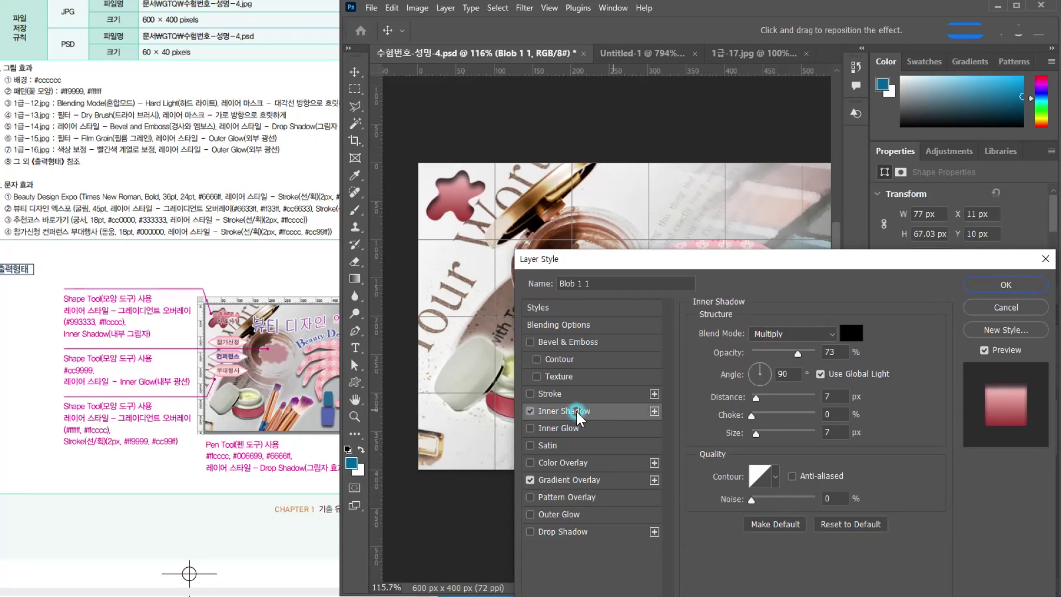
{"action": "left_click", "coordinate": [801, 350]}
{"action": "left_click_drag", "start_coordinate": [802, 349], "coordinate": [800, 350]}
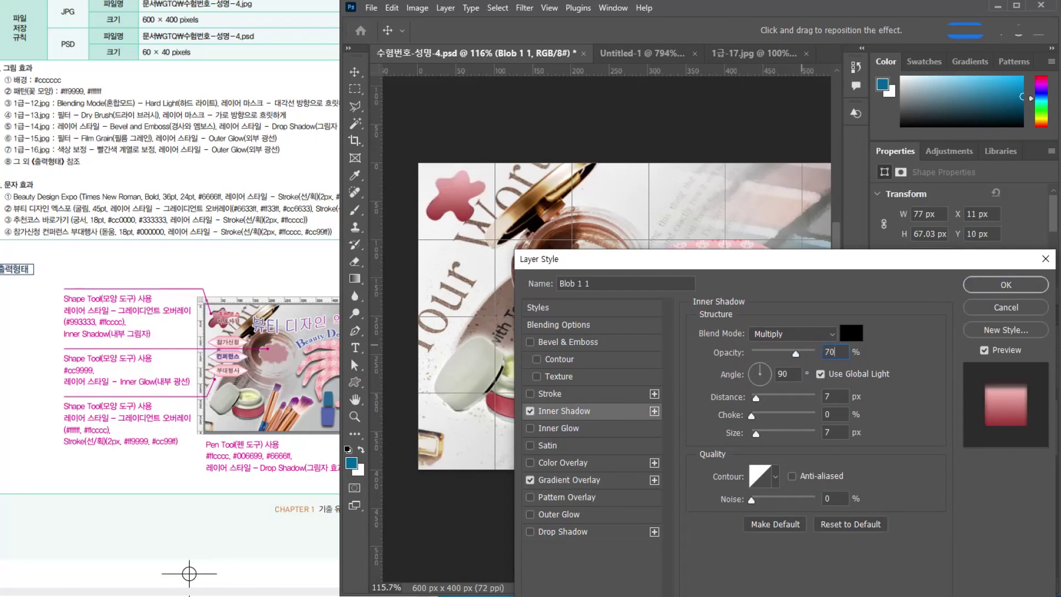
{"action": "double_click", "coordinate": [785, 374]}
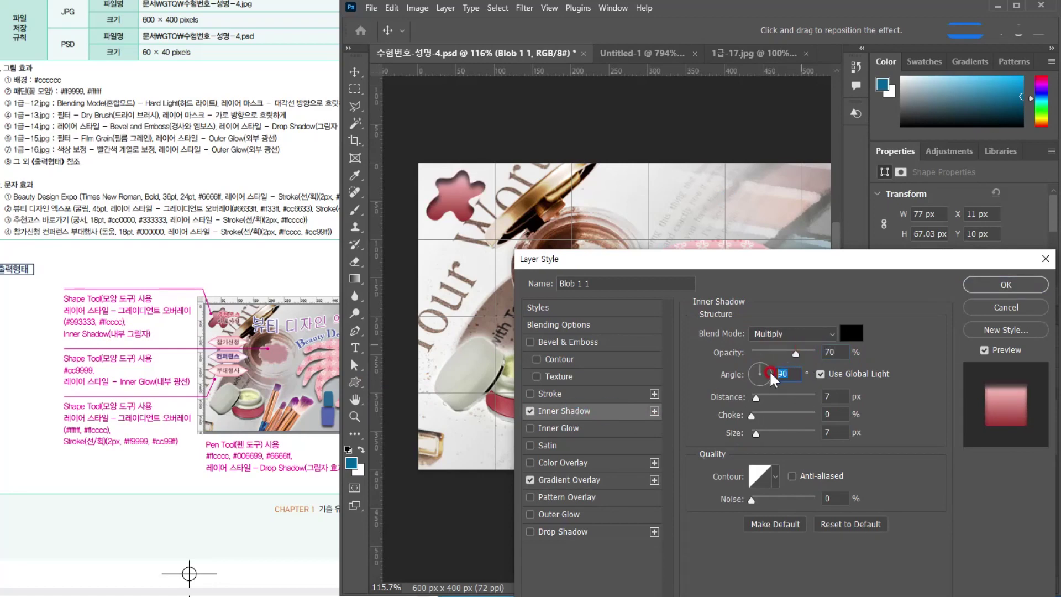
{"action": "double_click", "coordinate": [827, 396]}
{"action": "left_click", "coordinate": [980, 286]}
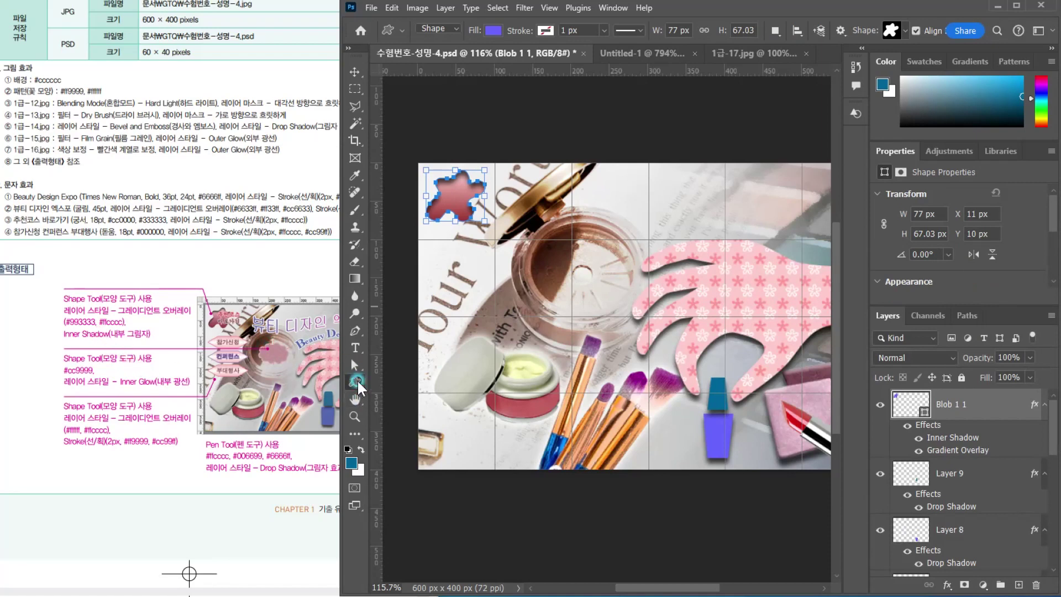
Draw the legacy Nature cloud custom shape, about 89 by 64 px, over the middle of the open powder compact
{"action": "left_click", "coordinate": [905, 31]}
{"action": "left_click_drag", "start_coordinate": [940, 202], "coordinate": [960, 72]}
{"action": "scroll", "coordinate": [900, 278], "scroll_direction": "down", "scroll_amount": 2}
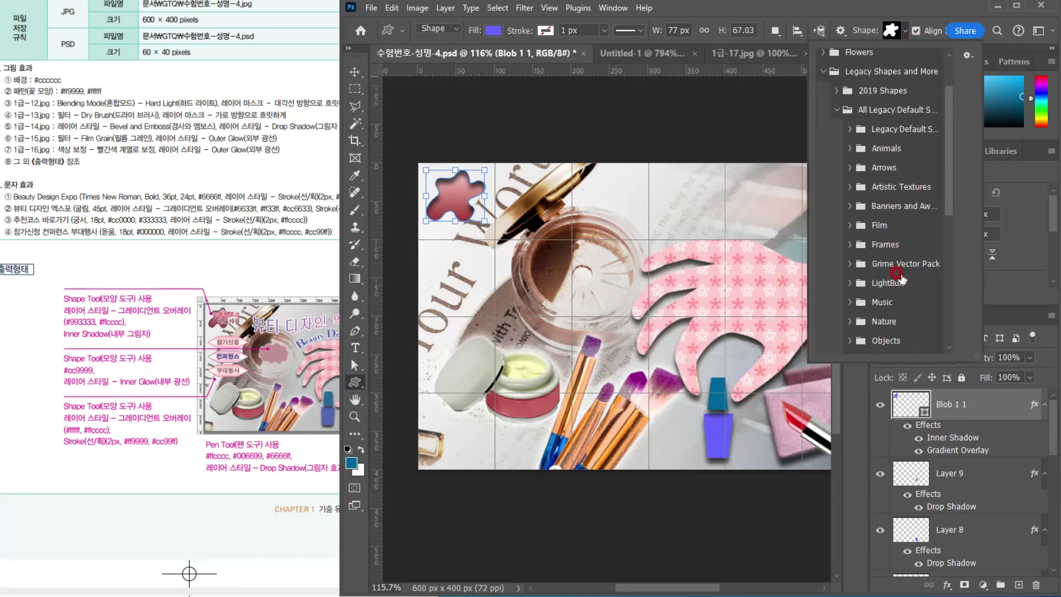
{"action": "left_click", "coordinate": [851, 321]}
{"action": "scroll", "coordinate": [854, 310], "scroll_direction": "down", "scroll_amount": 4}
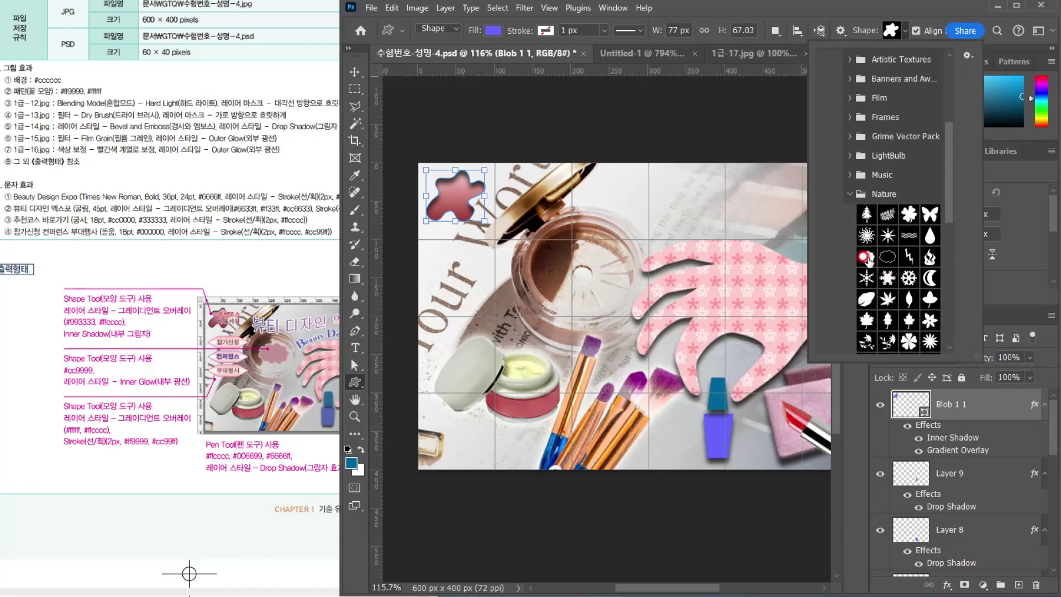
{"action": "left_click", "coordinate": [865, 255]}
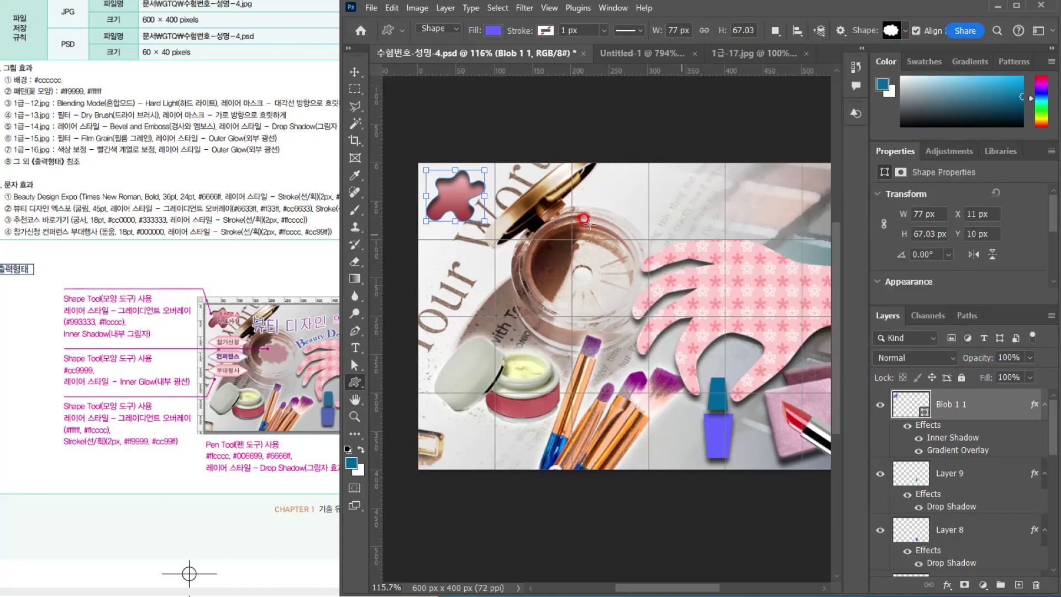
{"action": "left_click_drag", "start_coordinate": [550, 249], "coordinate": [618, 297]}
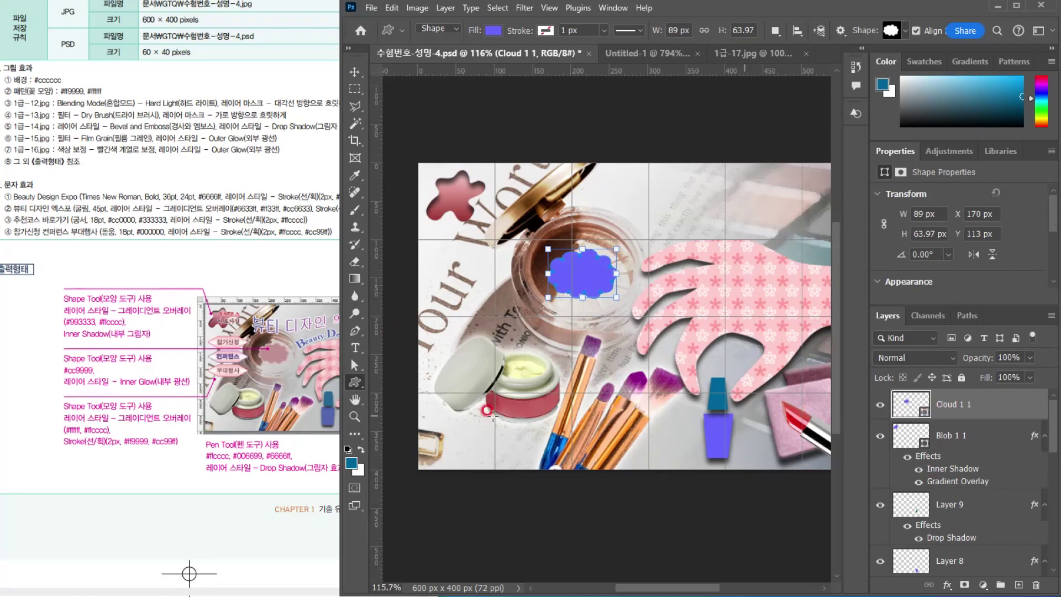
Set the cloud shape's fill colour to #cc9999
{"action": "double_click", "coordinate": [910, 405]}
{"action": "type", "text": "cc9999"}
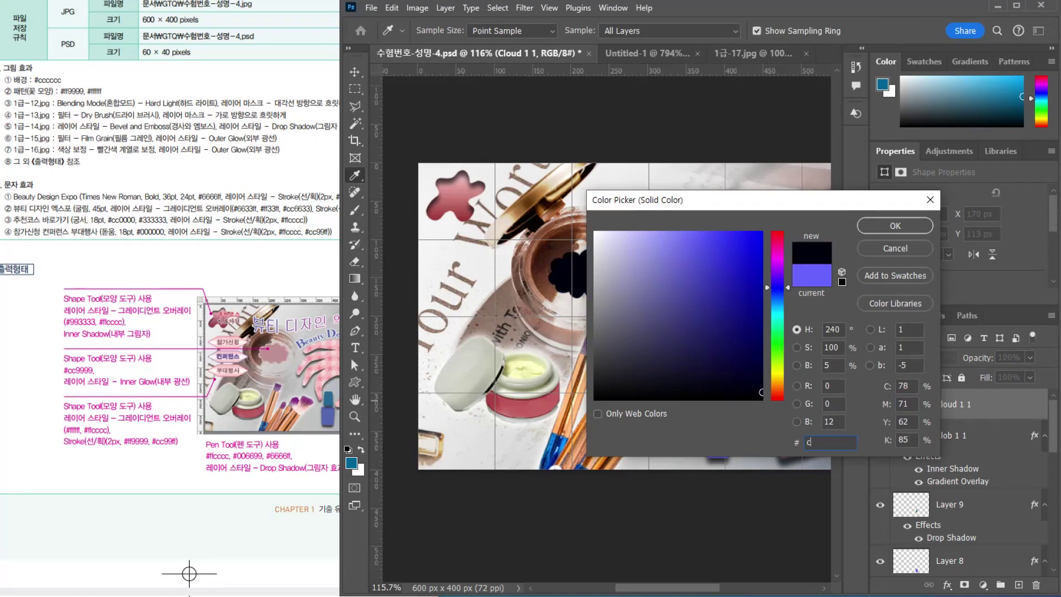
{"action": "key", "text": "Return"}
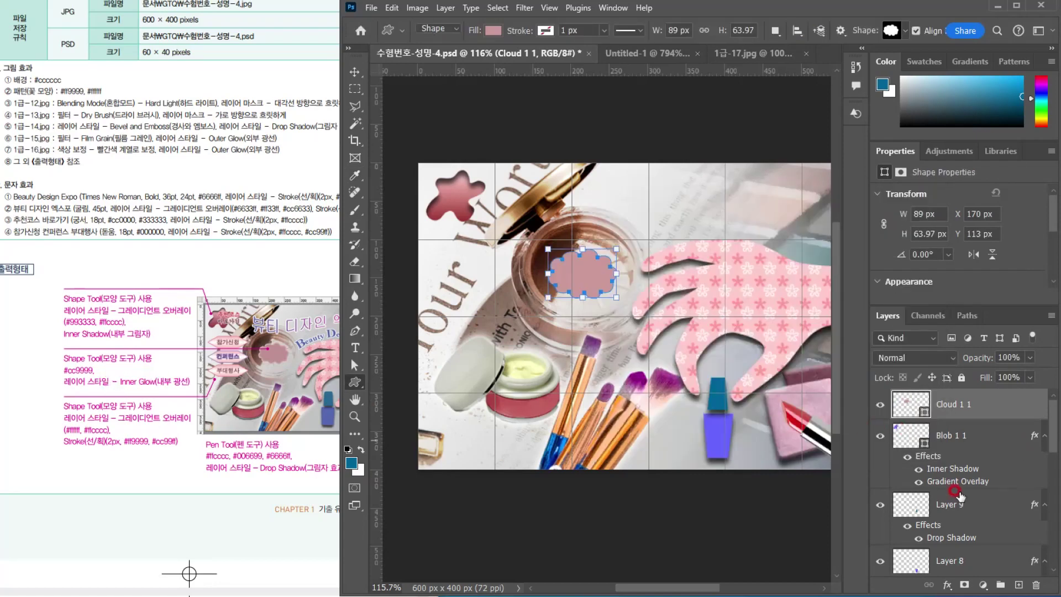
Apply an Inner Glow to the cloud shape with 71% opacity and a size of 10 px
{"action": "left_click", "coordinate": [945, 586]}
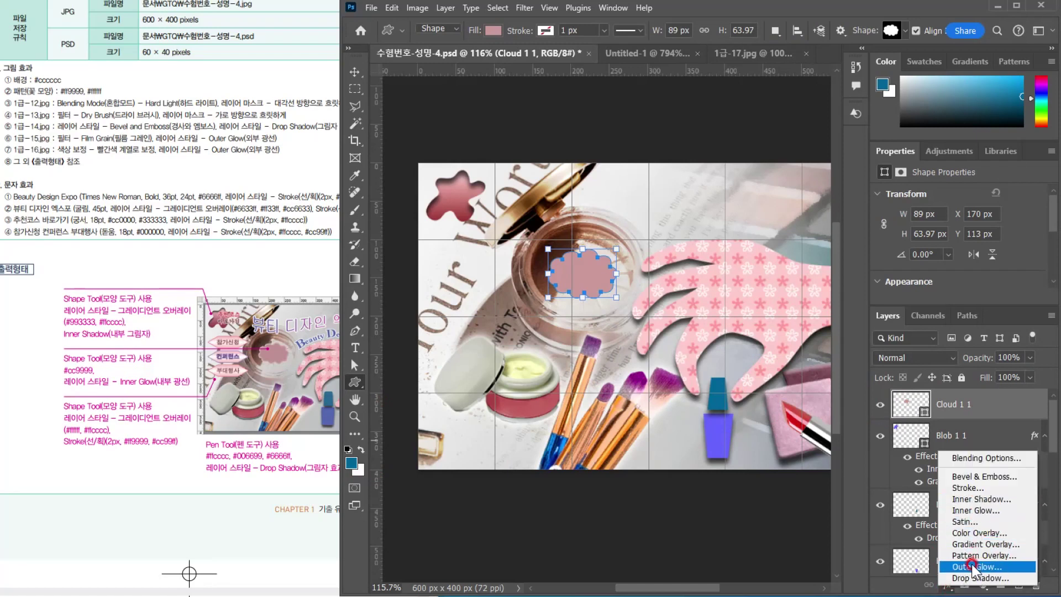
{"action": "left_click", "coordinate": [978, 510]}
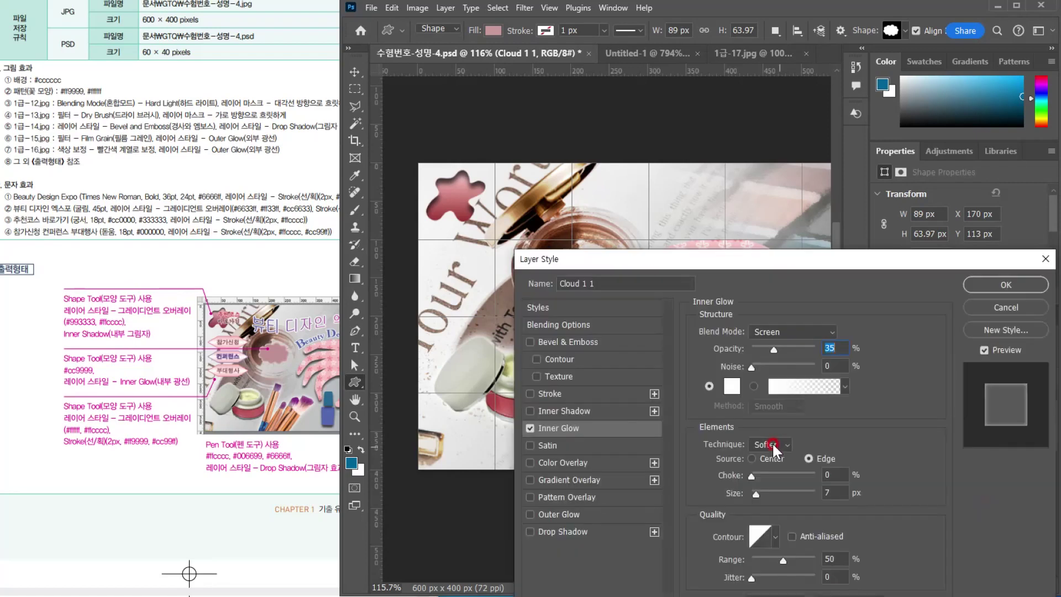
{"action": "left_click_drag", "start_coordinate": [641, 259], "coordinate": [904, 224]}
{"action": "left_click_drag", "start_coordinate": [956, 254], "coordinate": [974, 253]}
{"action": "left_click", "coordinate": [1008, 396]}
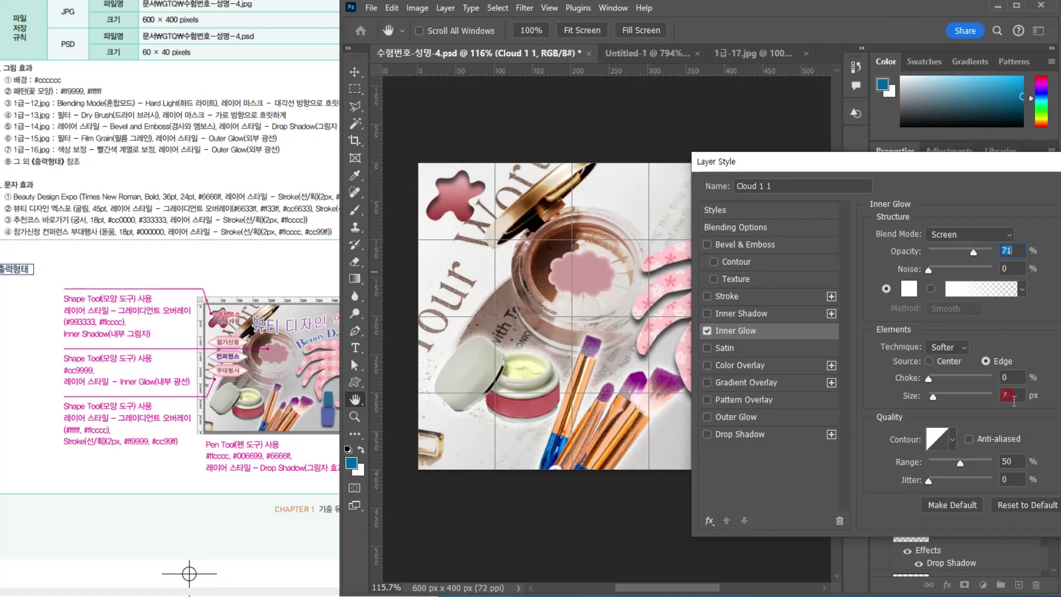
{"action": "left_click_drag", "start_coordinate": [1006, 394], "coordinate": [968, 389]}
{"action": "type", "text": "10"}
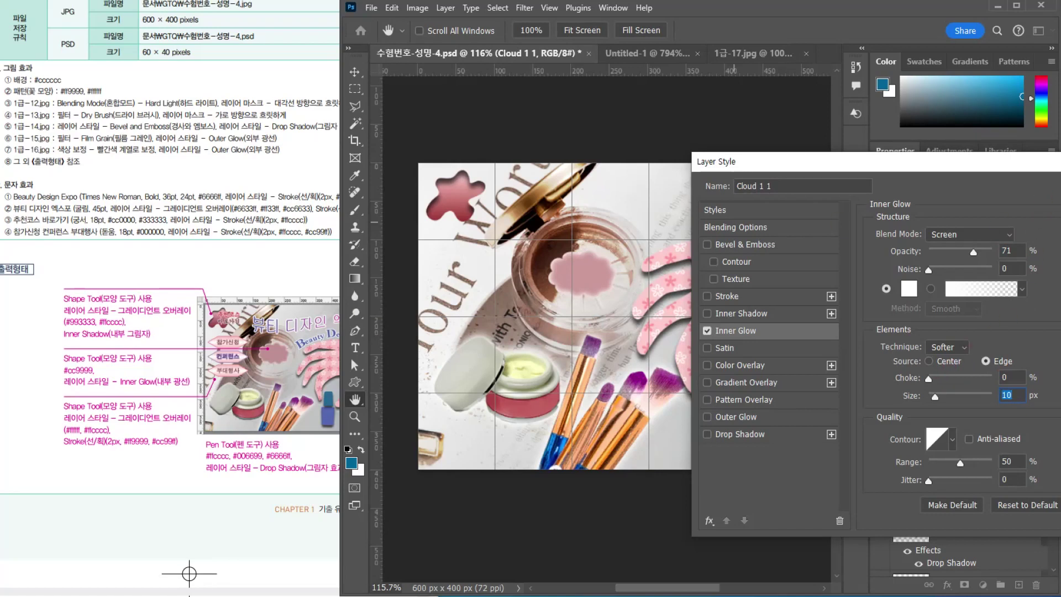
{"action": "key", "text": "Return"}
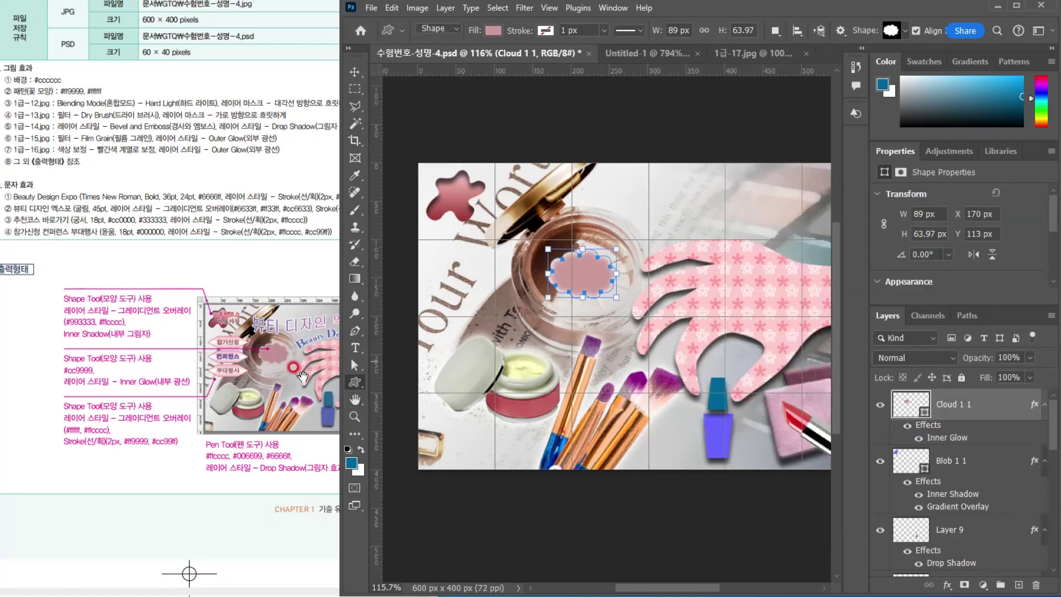
Draw the legacy solid hexagon custom shape, about 100 by 34 px, at the canvas's left edge just below the blob, at X 0, Y 100 px
{"action": "left_click", "coordinate": [294, 367]}
{"action": "left_click", "coordinate": [357, 383]}
{"action": "left_click", "coordinate": [415, 445]}
{"action": "left_click", "coordinate": [908, 31]}
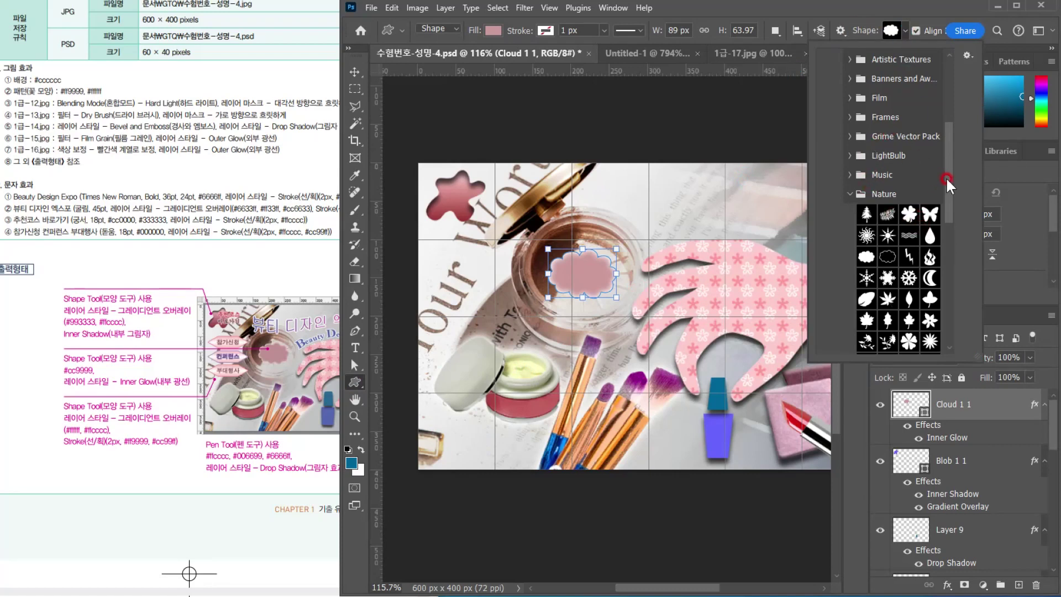
{"action": "left_click_drag", "start_coordinate": [946, 177], "coordinate": [956, 303]}
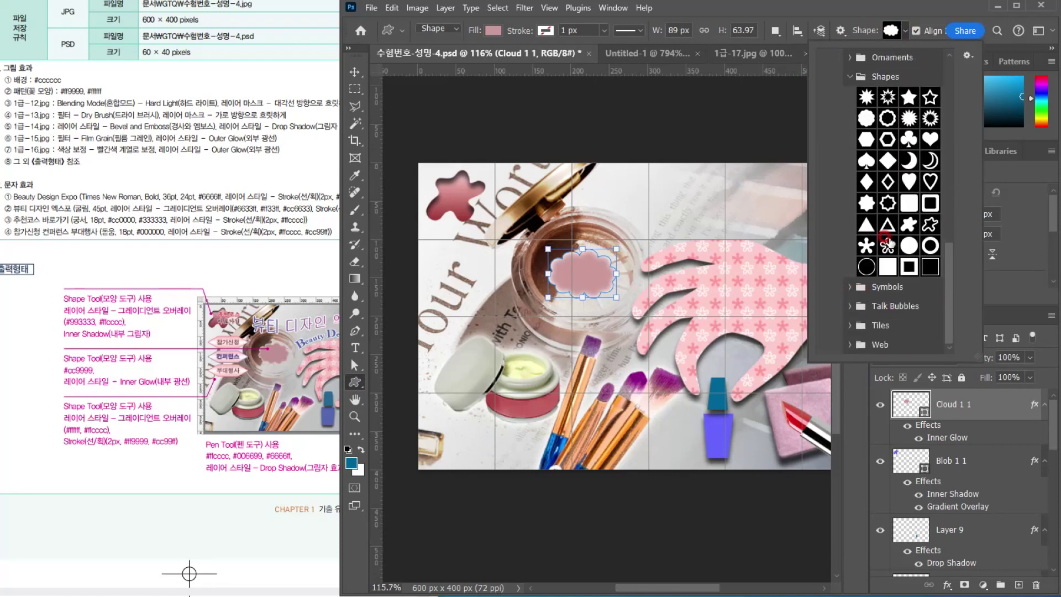
{"action": "scroll", "coordinate": [890, 242], "scroll_direction": "up", "scroll_amount": 3}
{"action": "scroll", "coordinate": [850, 207], "scroll_direction": "down", "scroll_amount": 2}
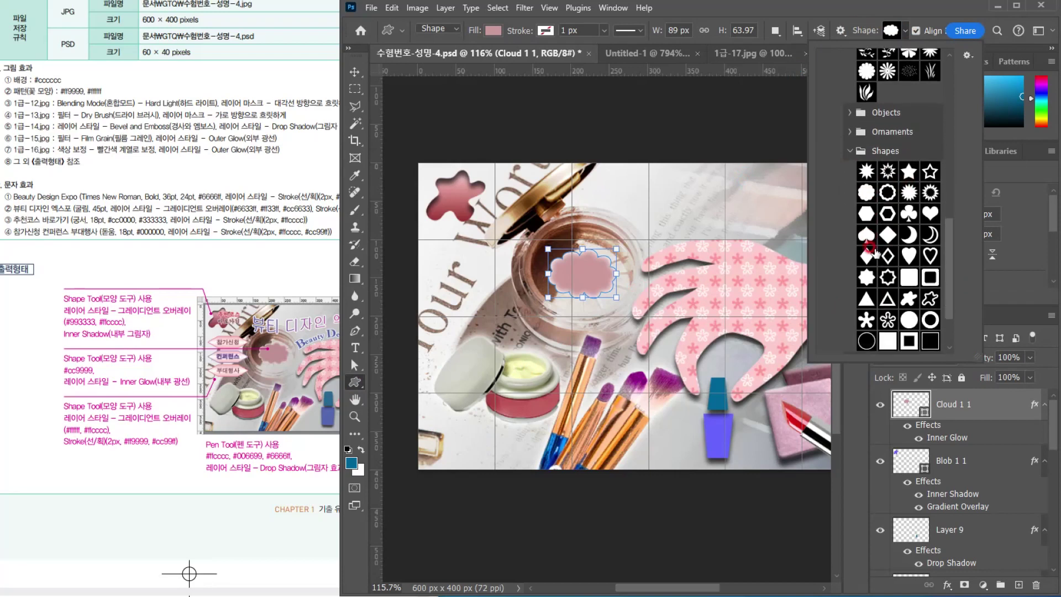
{"action": "left_click", "coordinate": [863, 219]}
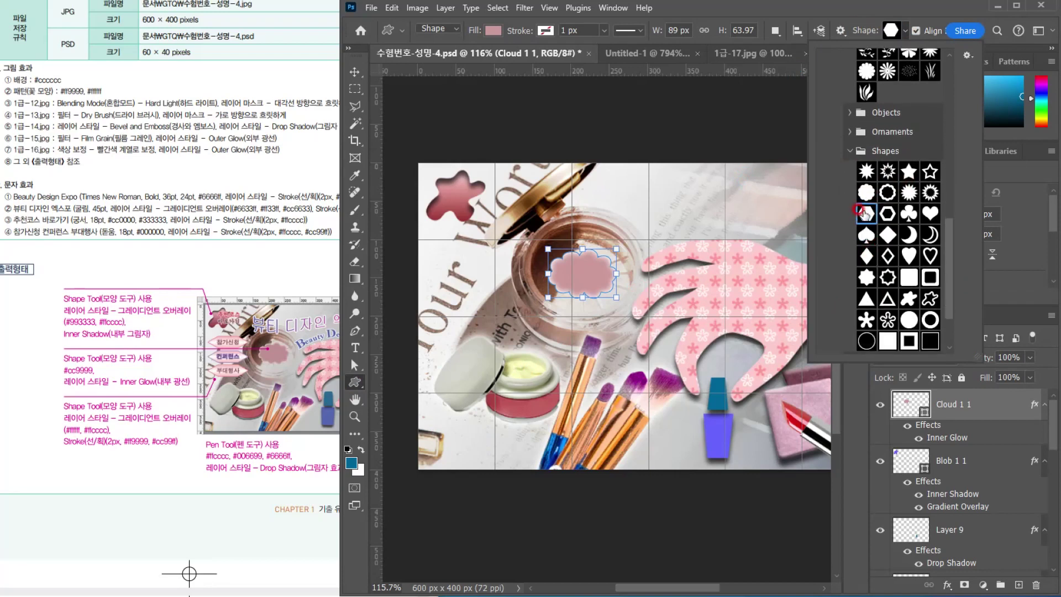
{"action": "left_click", "coordinate": [866, 213]}
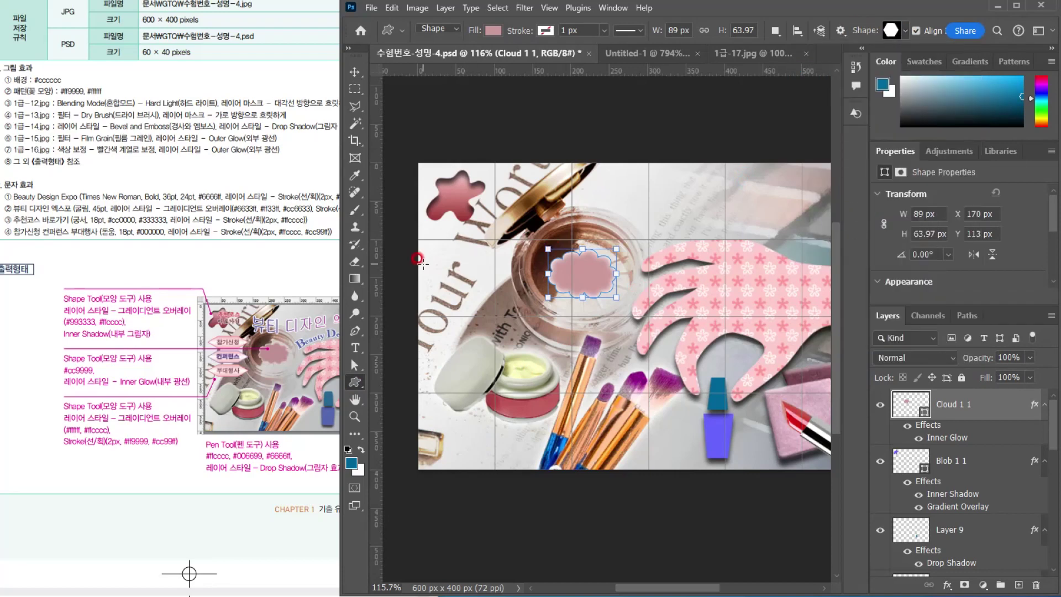
{"action": "scroll", "coordinate": [419, 258], "scroll_direction": "up", "scroll_amount": 2}
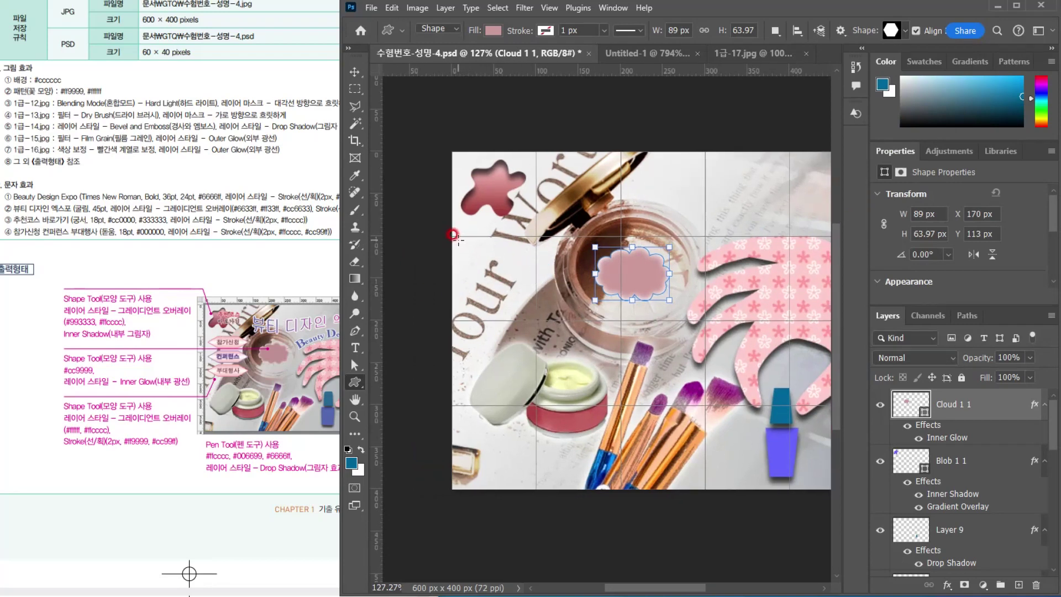
{"action": "left_click_drag", "start_coordinate": [451, 236], "coordinate": [535, 264]}
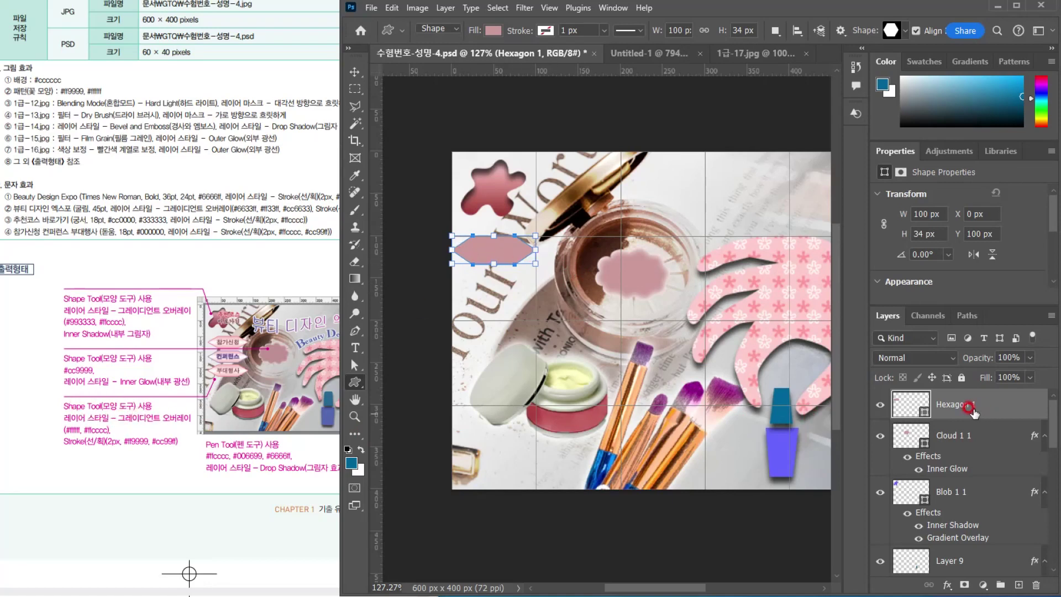
Add a Gradient Overlay to the hexagon shape running from #ffffff to #ffcccc
{"action": "left_click", "coordinate": [948, 585]}
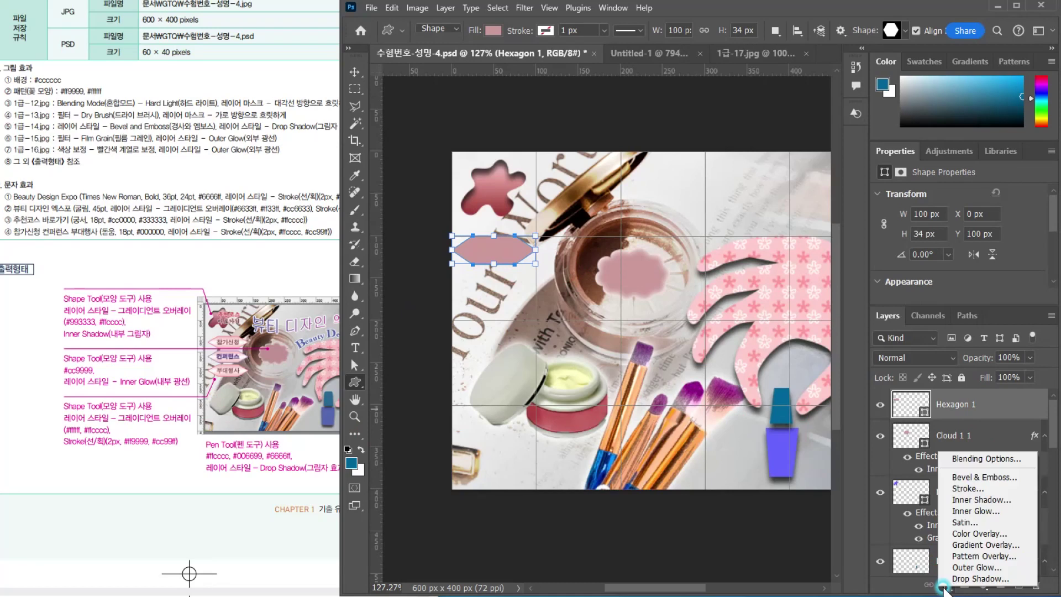
{"action": "left_click", "coordinate": [968, 544]}
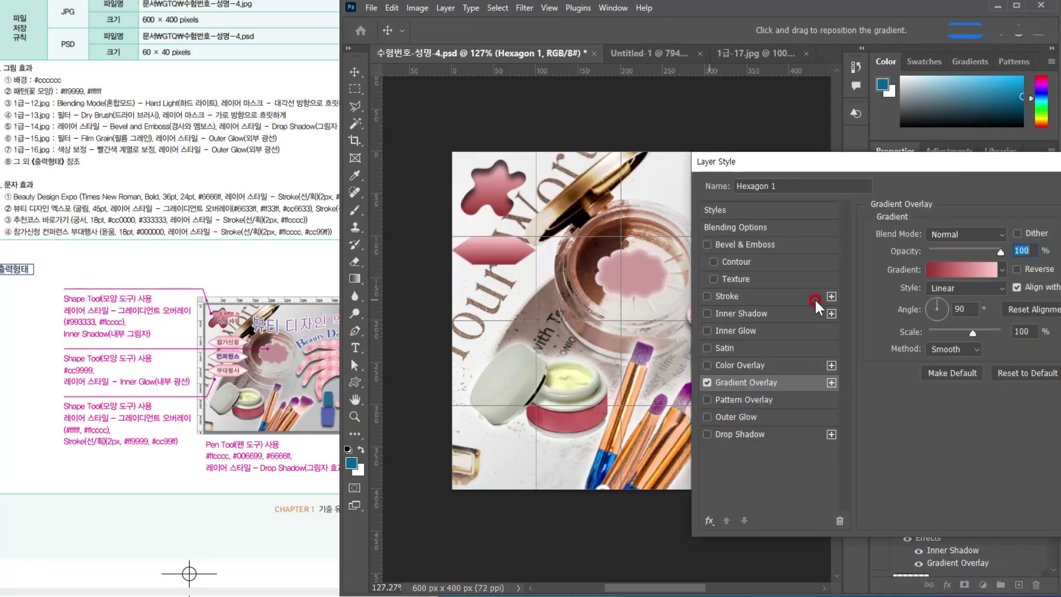
{"action": "left_click", "coordinate": [946, 269]}
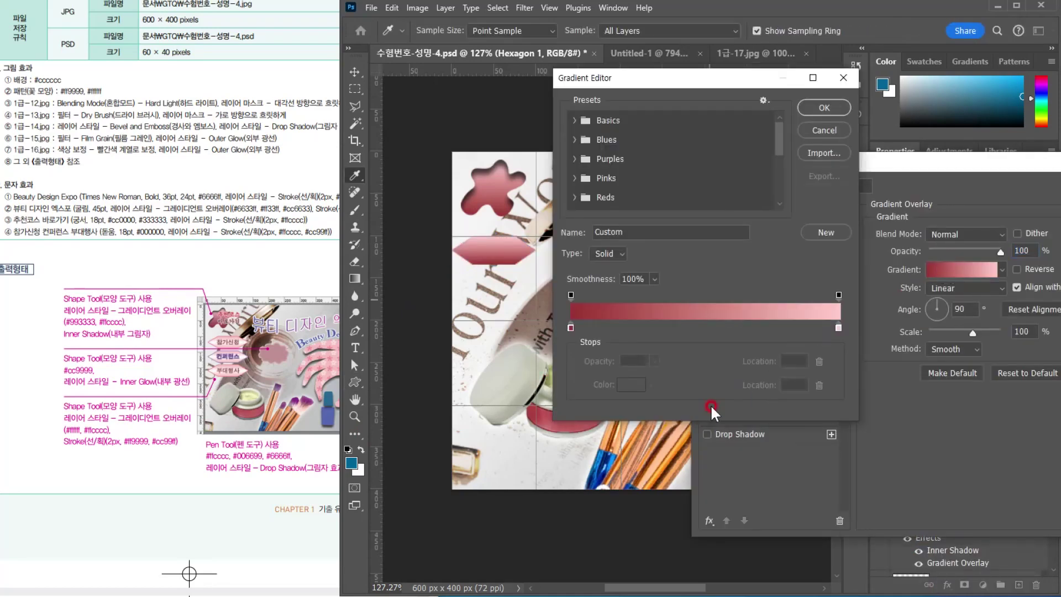
{"action": "double_click", "coordinate": [571, 327]}
{"action": "left_click", "coordinate": [831, 443]}
{"action": "type", "text": "ffffff"}
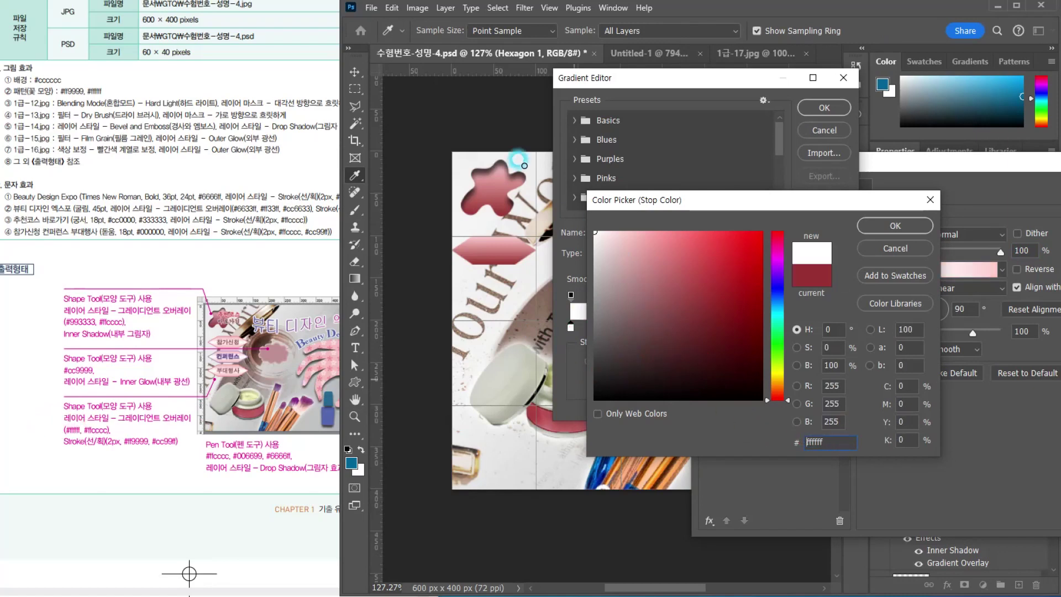
{"action": "key", "text": "Return"}
{"action": "double_click", "coordinate": [840, 327]}
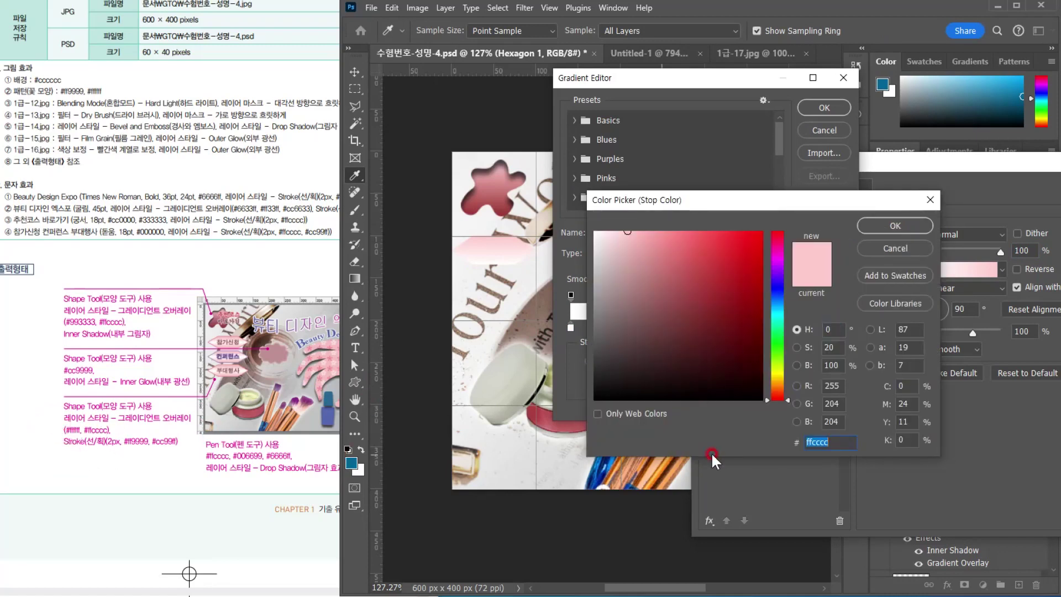
{"action": "type", "text": "ffcccc"}
{"action": "left_click", "coordinate": [881, 224]}
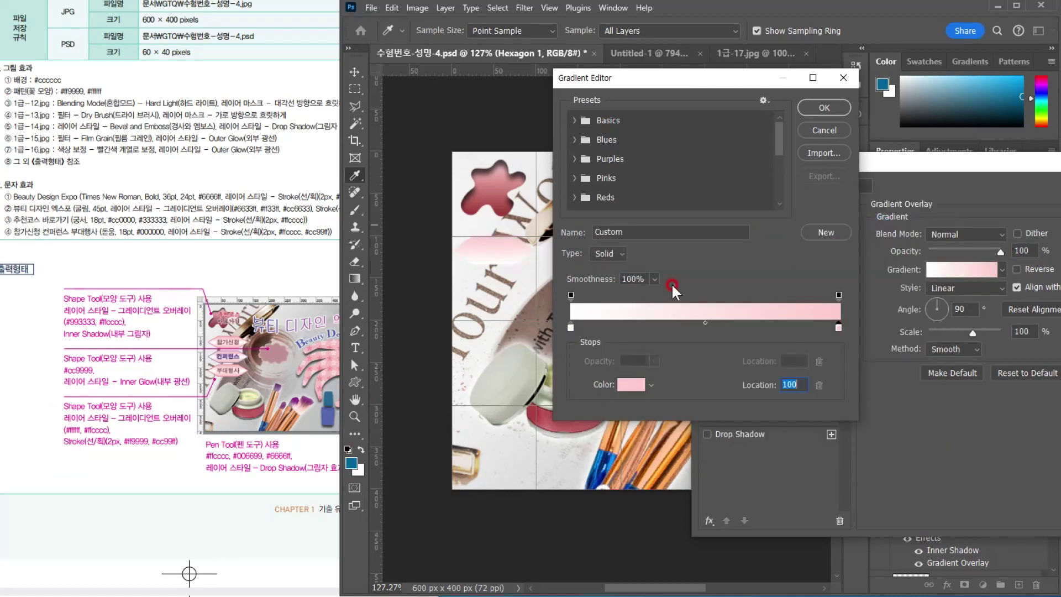
{"action": "left_click", "coordinate": [825, 109]}
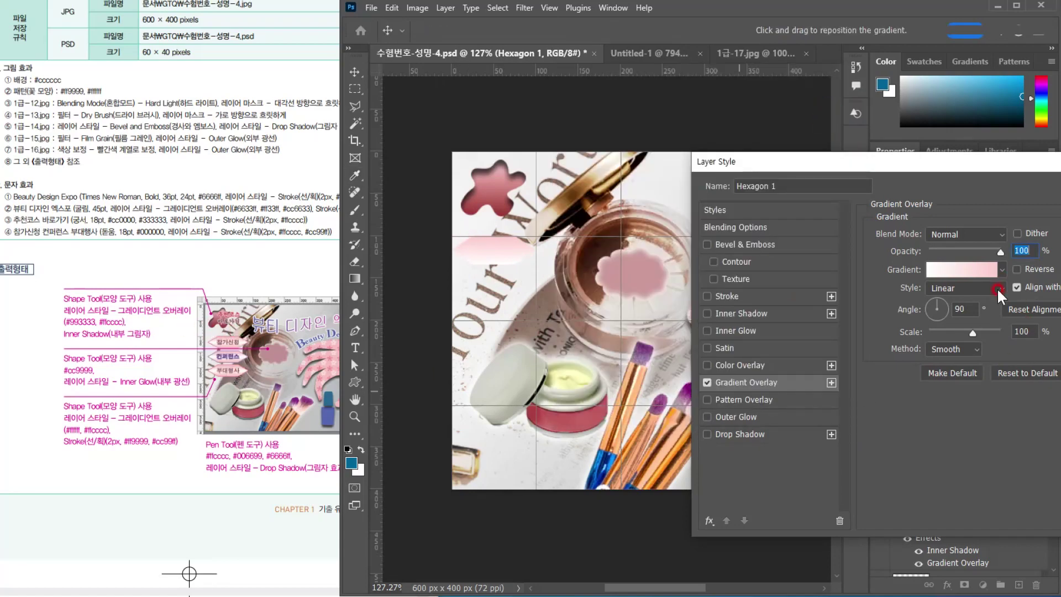
Set the hexagon's gradient overlay style to Reflected and add a 2 px outside stroke in #ff9999
{"action": "left_click", "coordinate": [968, 288]}
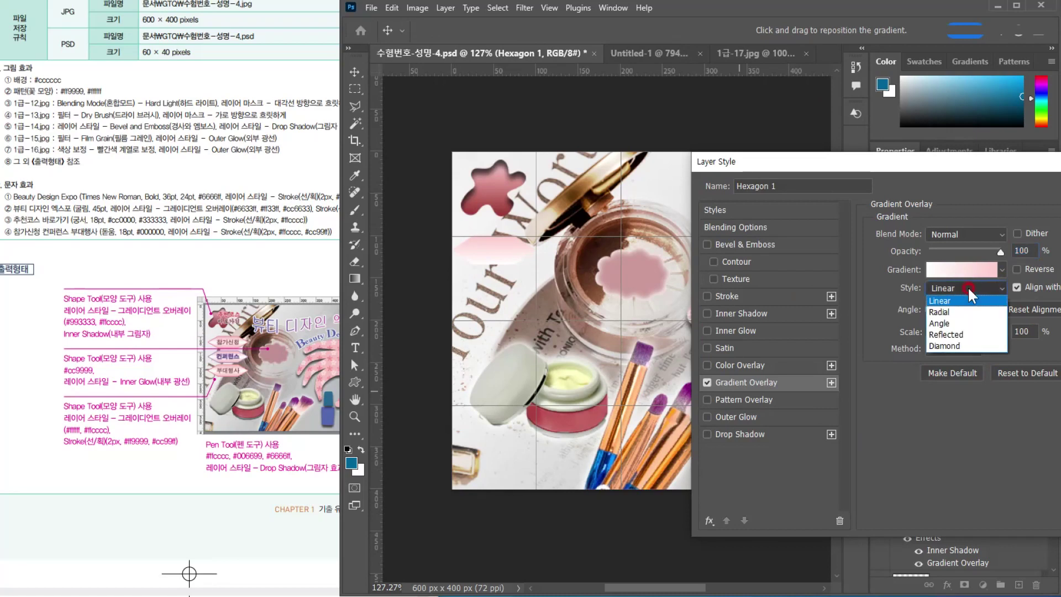
{"action": "left_click", "coordinate": [971, 335]}
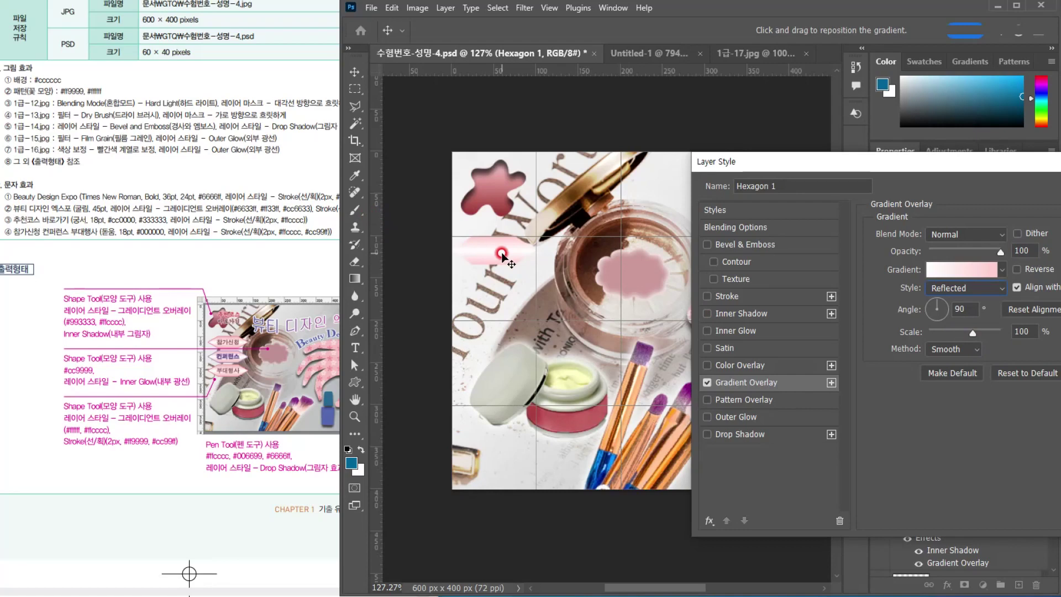
{"action": "left_click", "coordinate": [748, 295]}
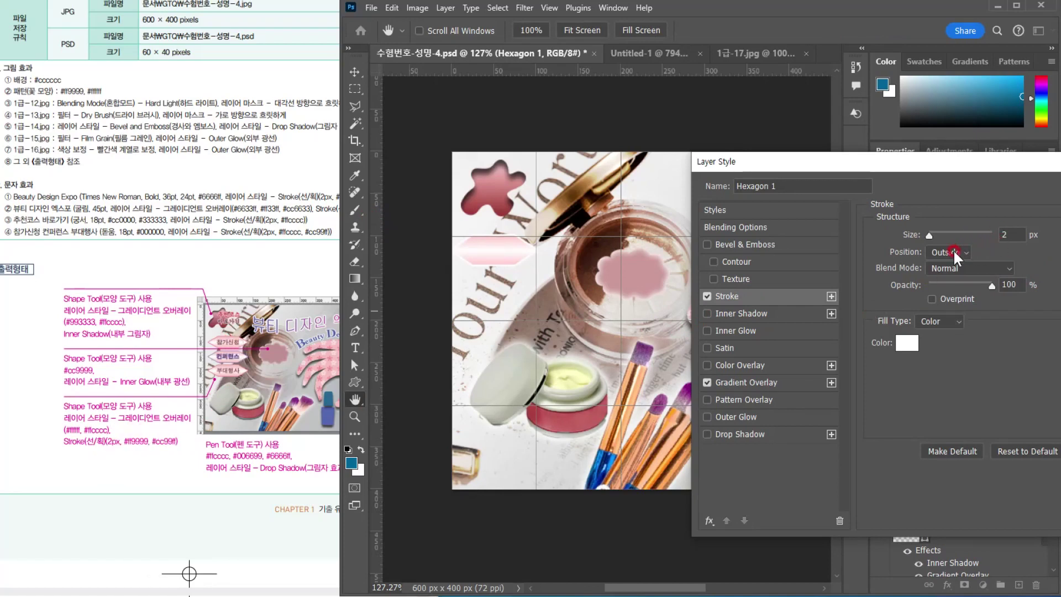
{"action": "left_click", "coordinate": [908, 346]}
{"action": "type", "text": "f"}
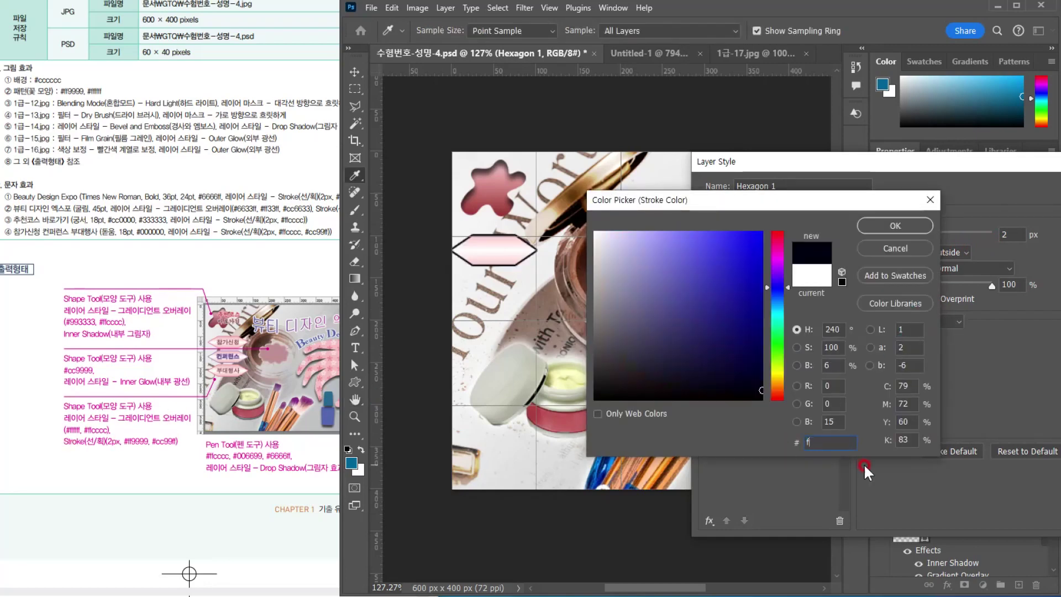
{"action": "type", "text": "99"}
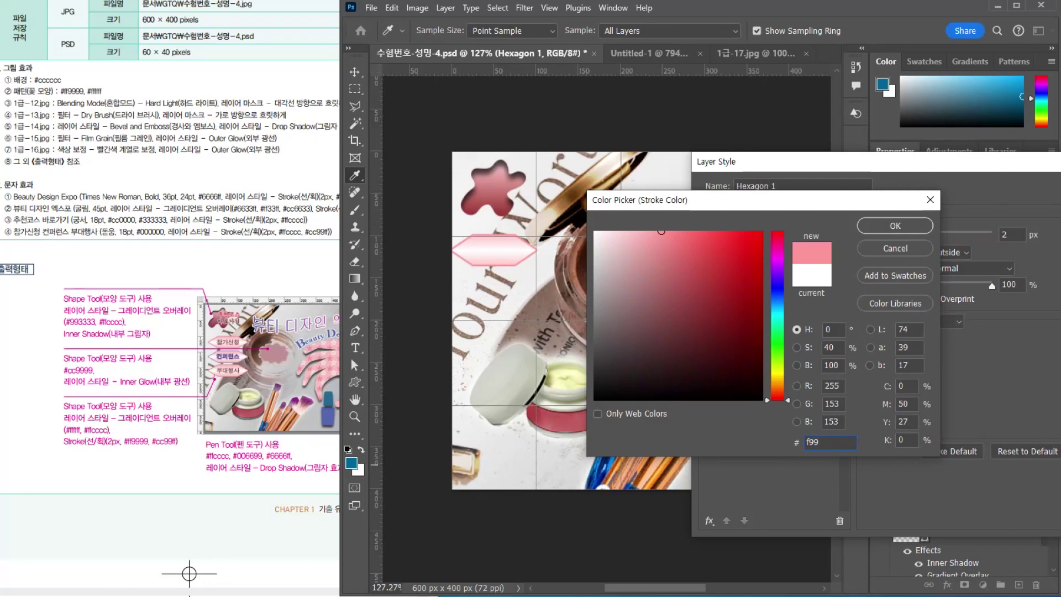
{"action": "key", "text": "Return"}
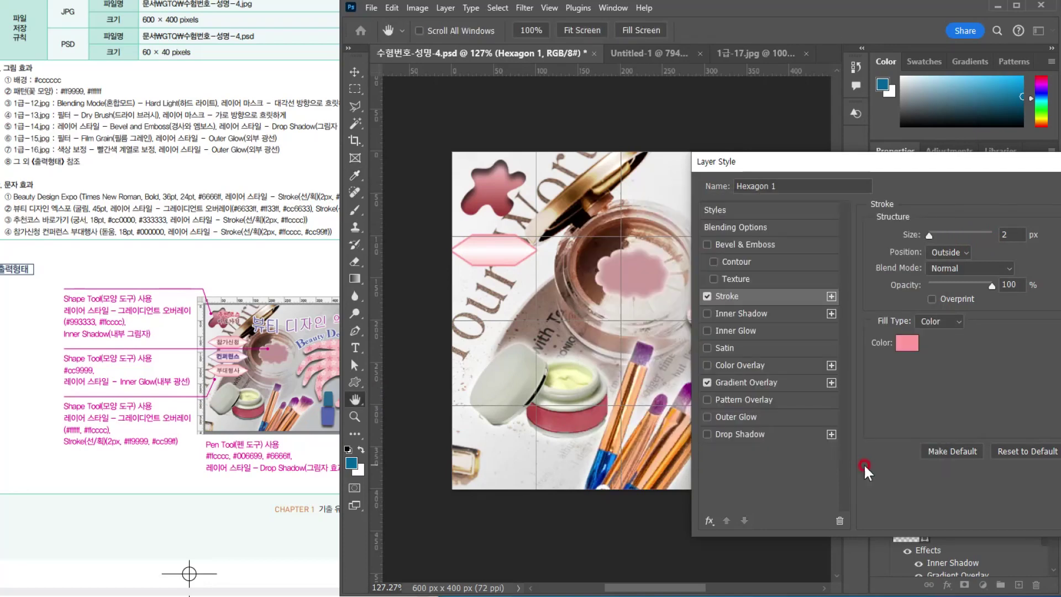
{"action": "key", "text": "Return"}
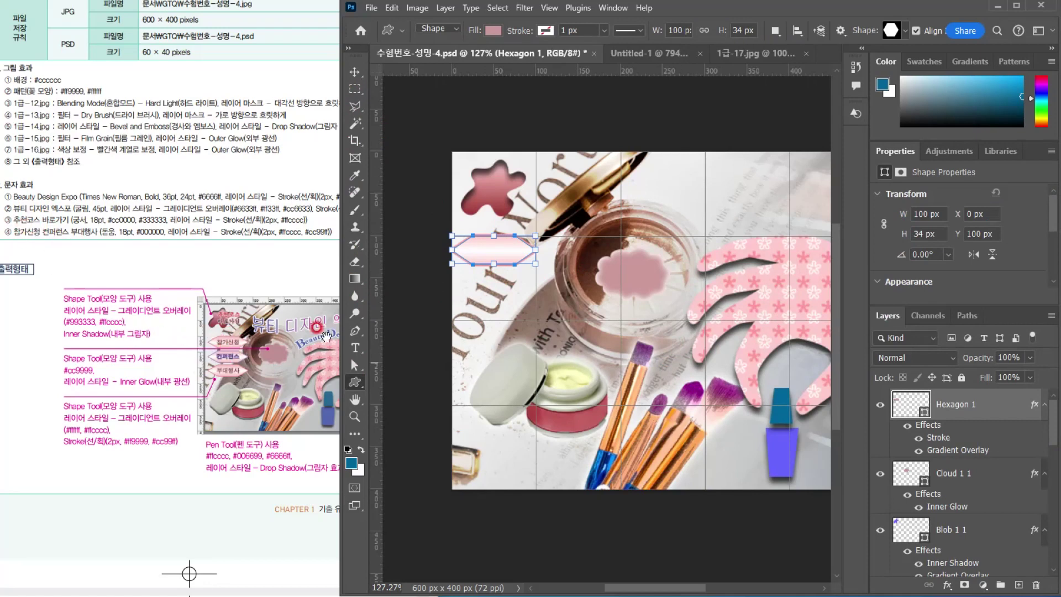
Add the left-aligned horizontal text 참가신청 over the hexagon
{"action": "left_click", "coordinate": [356, 347]}
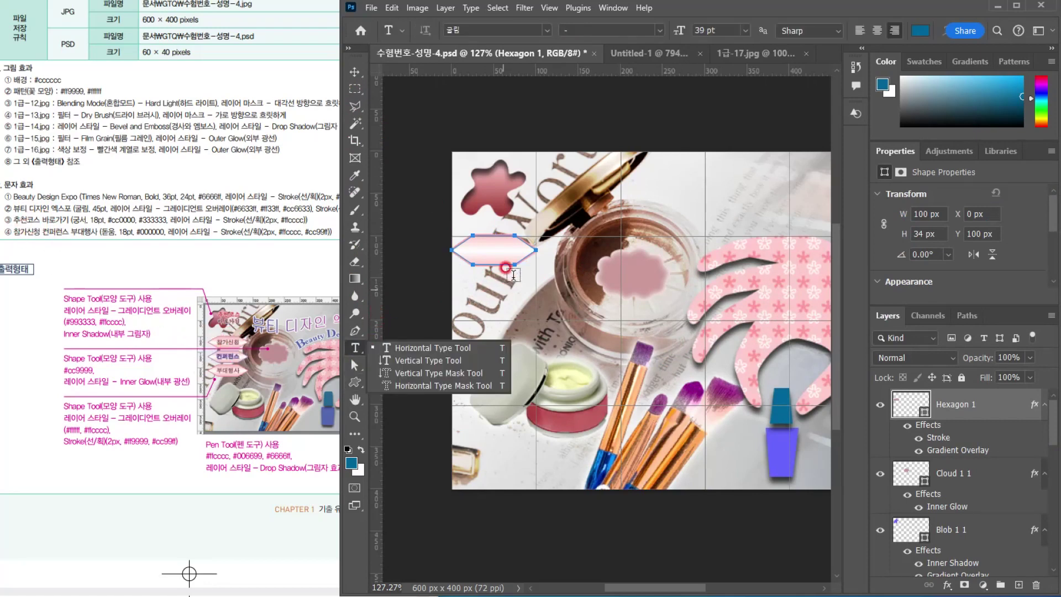
{"action": "left_click", "coordinate": [475, 252]}
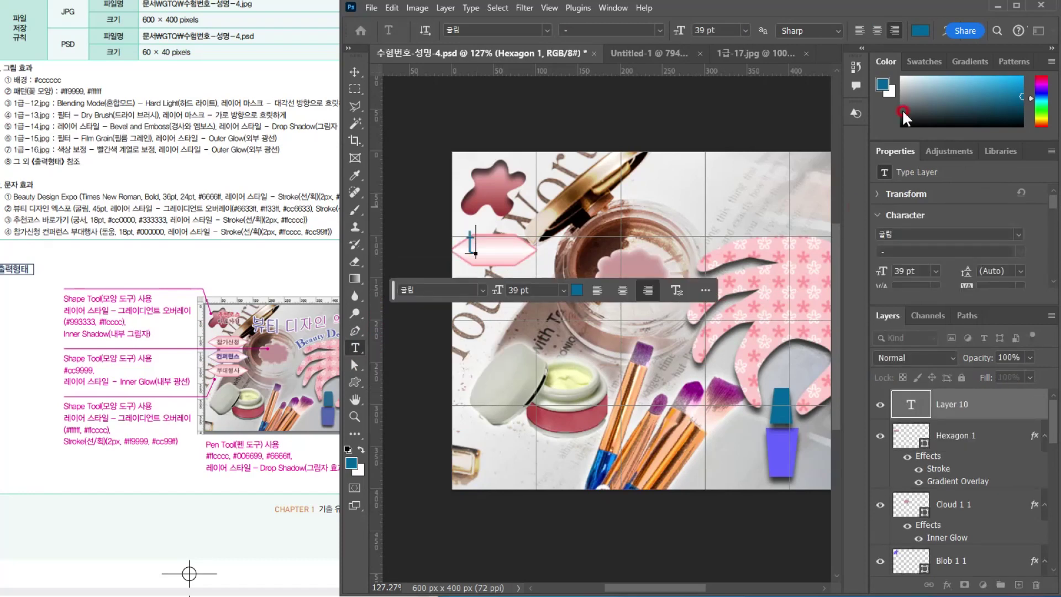
{"action": "left_click", "coordinate": [860, 36]}
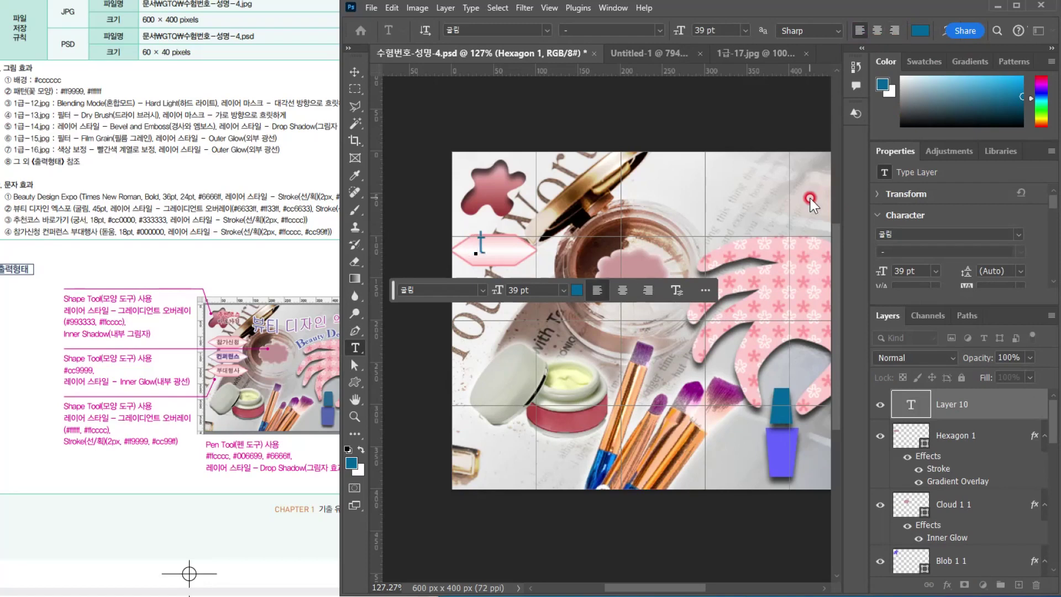
{"action": "type", "text": "참가신청"}
Format the whole 참가신청 text in the 돋움 font at 18 pt with the colour #000000
{"action": "key", "text": "ctrl+a"}
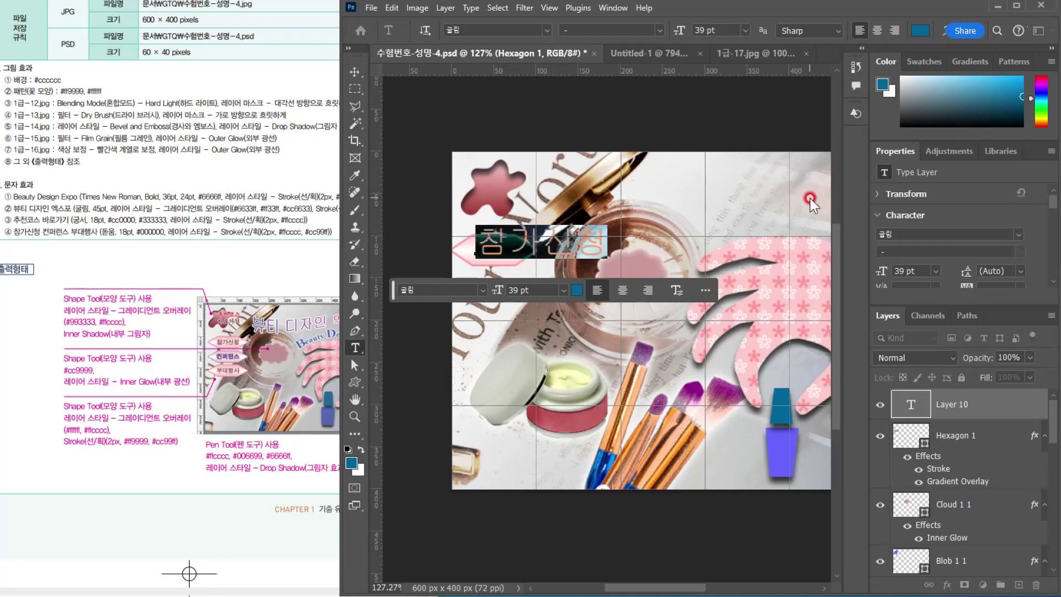
{"action": "left_click", "coordinate": [545, 28]}
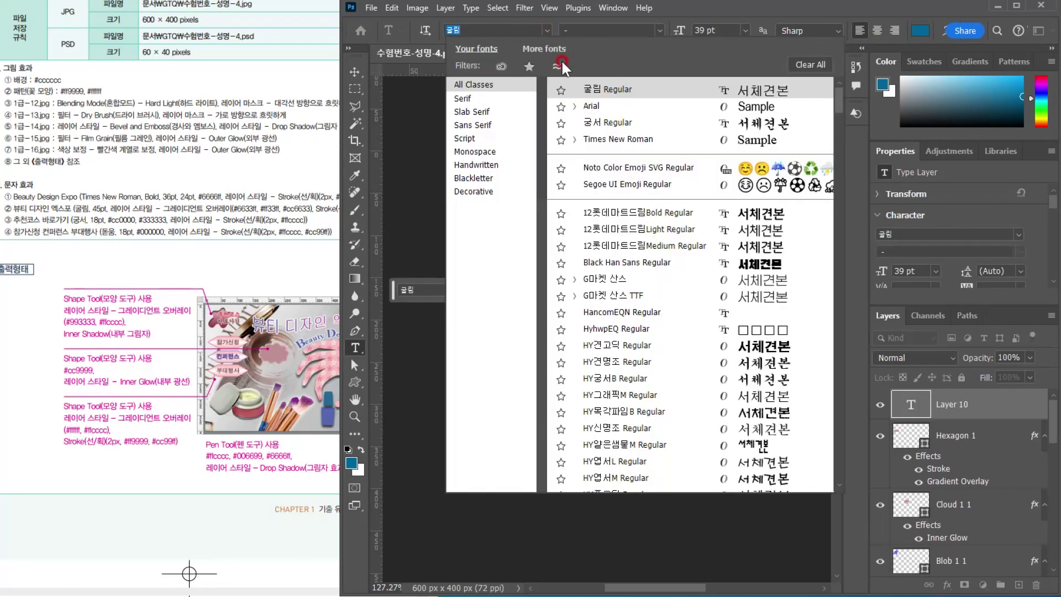
{"action": "scroll", "coordinate": [619, 259], "scroll_direction": "down", "scroll_amount": 5}
{"action": "left_click", "coordinate": [619, 261]}
{"action": "scroll", "coordinate": [618, 260], "scroll_direction": "down", "scroll_amount": 10}
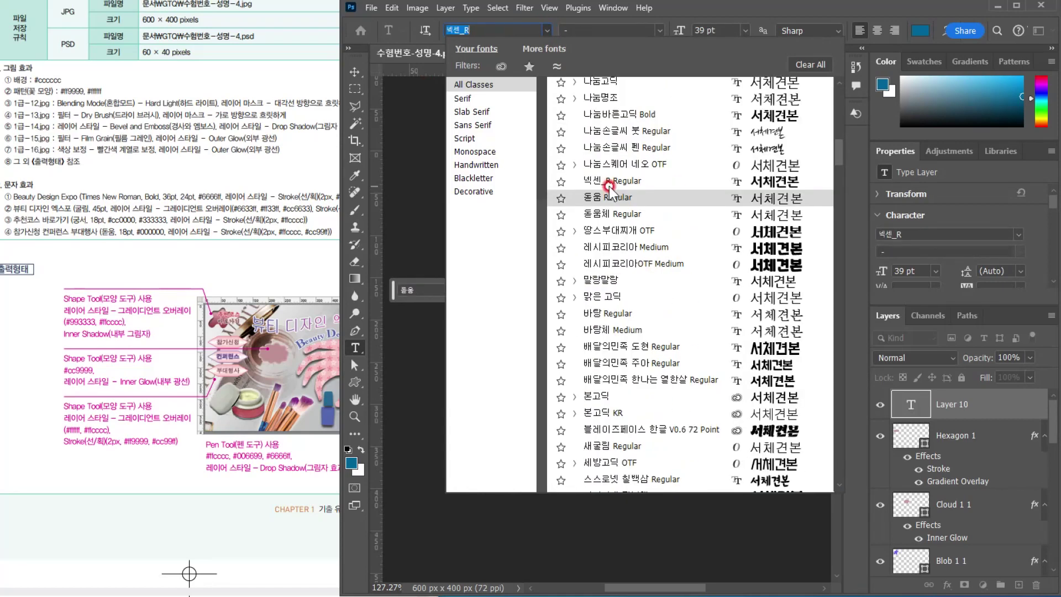
{"action": "left_click", "coordinate": [609, 193]}
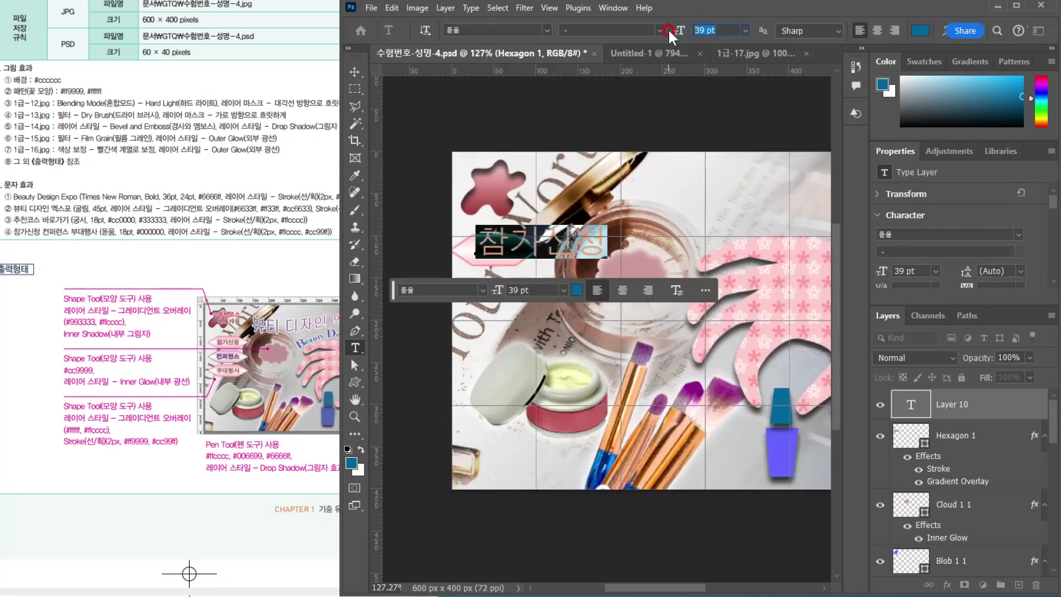
{"action": "type", "text": "18"}
{"action": "key", "text": "Return"}
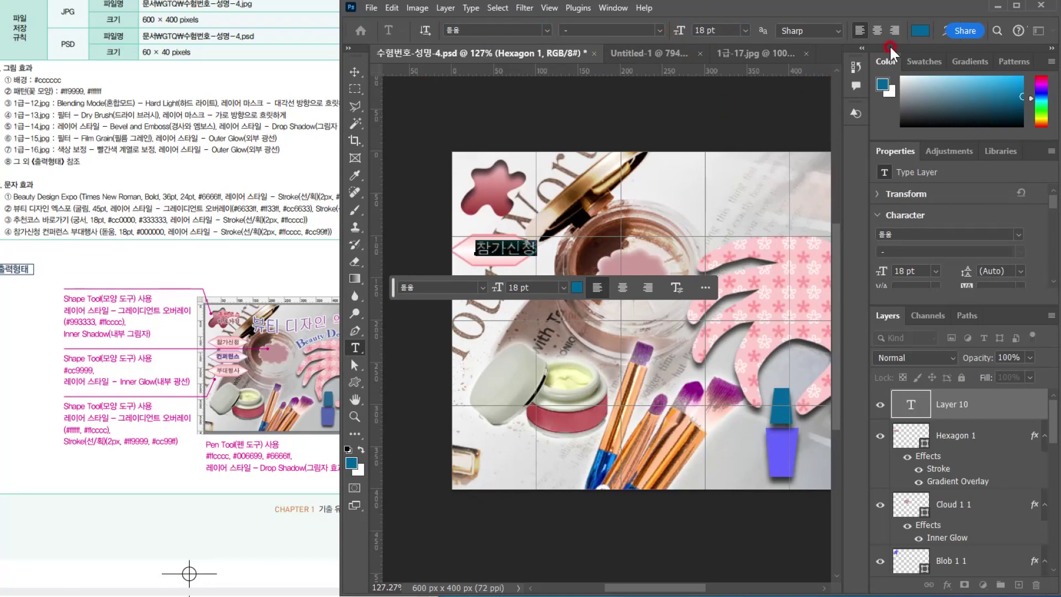
{"action": "left_click", "coordinate": [918, 32]}
{"action": "type", "text": "000000"}
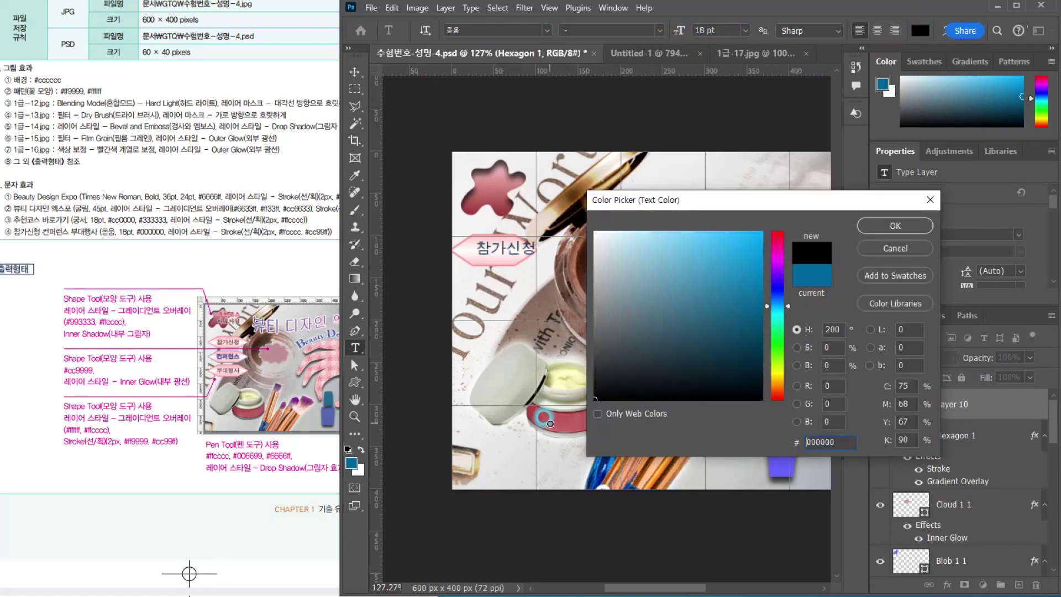
{"action": "left_click", "coordinate": [883, 230]}
Move the 참가신청 text to the centre of the hexagon
{"action": "left_click", "coordinate": [355, 72]}
{"action": "left_click_drag", "start_coordinate": [511, 253], "coordinate": [501, 255]}
{"action": "key", "text": "Left"}
{"action": "key", "text": "Left"}
{"action": "key", "text": "Left"}
{"action": "key", "text": "Left"}
{"action": "key", "text": "Left"}
{"action": "key", "text": "Left"}
{"action": "key", "text": "Left"}
{"action": "key", "text": "Left"}
{"action": "key", "text": "Left"}
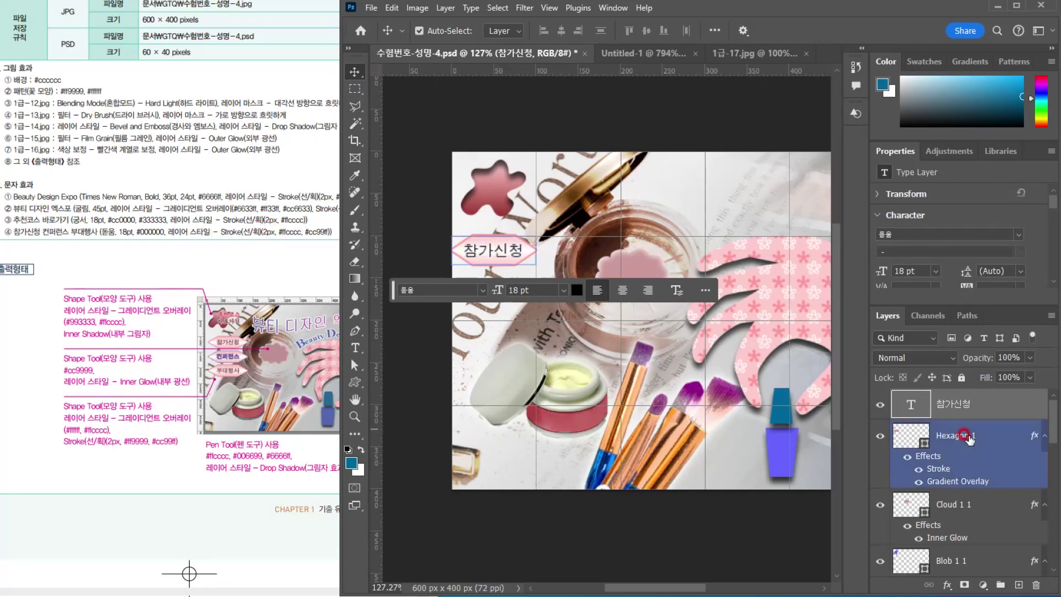
Add a 2 px outside stroke in #ffcccc to the 참가신청 text layer
{"action": "left_click", "coordinate": [946, 586]}
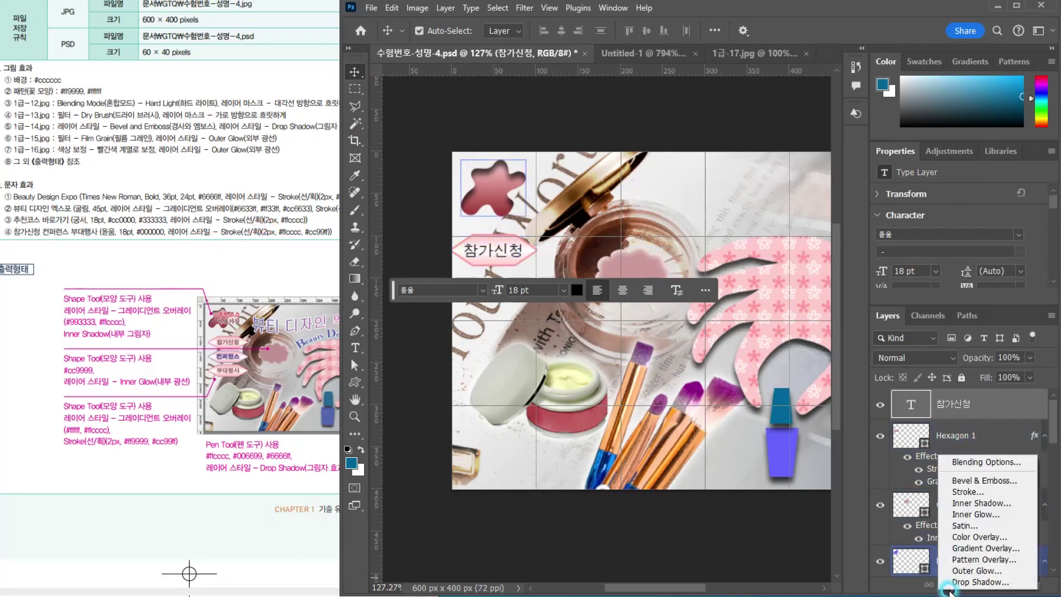
{"action": "left_click", "coordinate": [950, 486]}
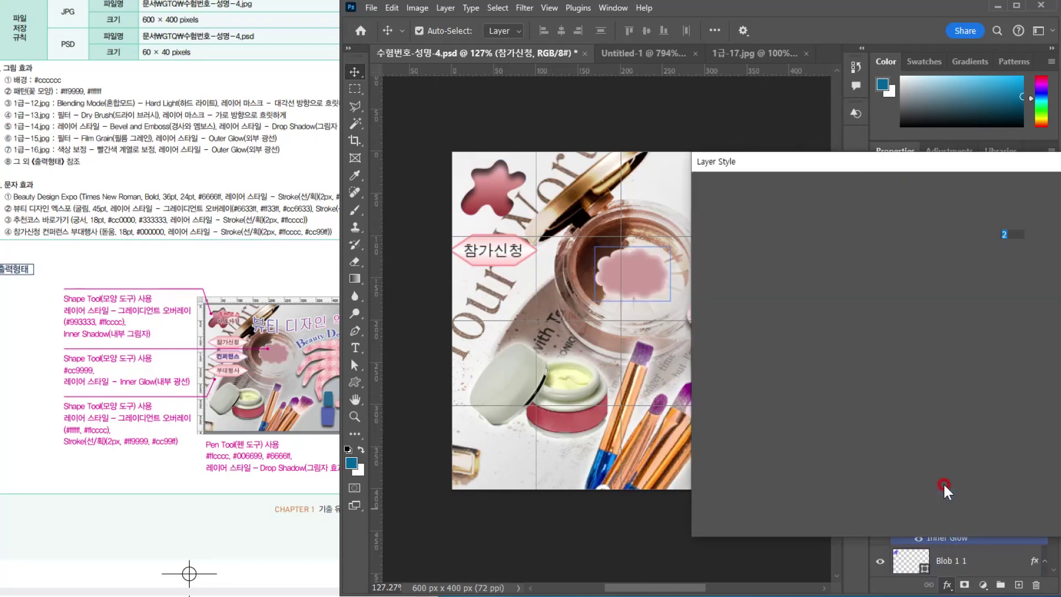
{"action": "left_click", "coordinate": [907, 343]}
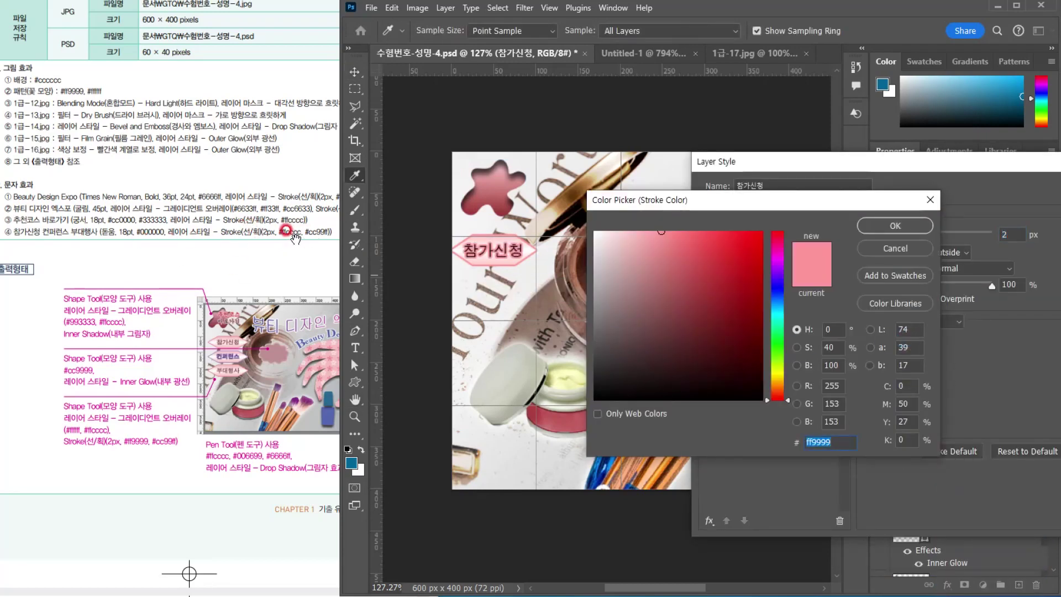
{"action": "left_click_drag", "start_coordinate": [831, 443], "coordinate": [774, 447]}
{"action": "type", "text": "ㄹ"}
{"action": "key", "text": "BackSpace"}
{"action": "type", "text": "fcc"}
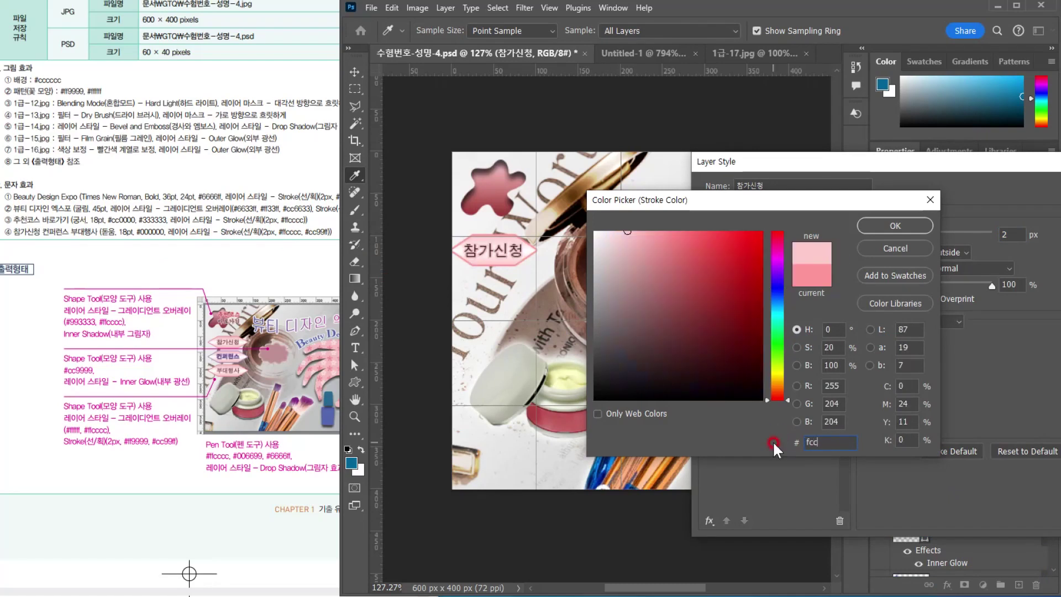
{"action": "key", "text": "Return"}
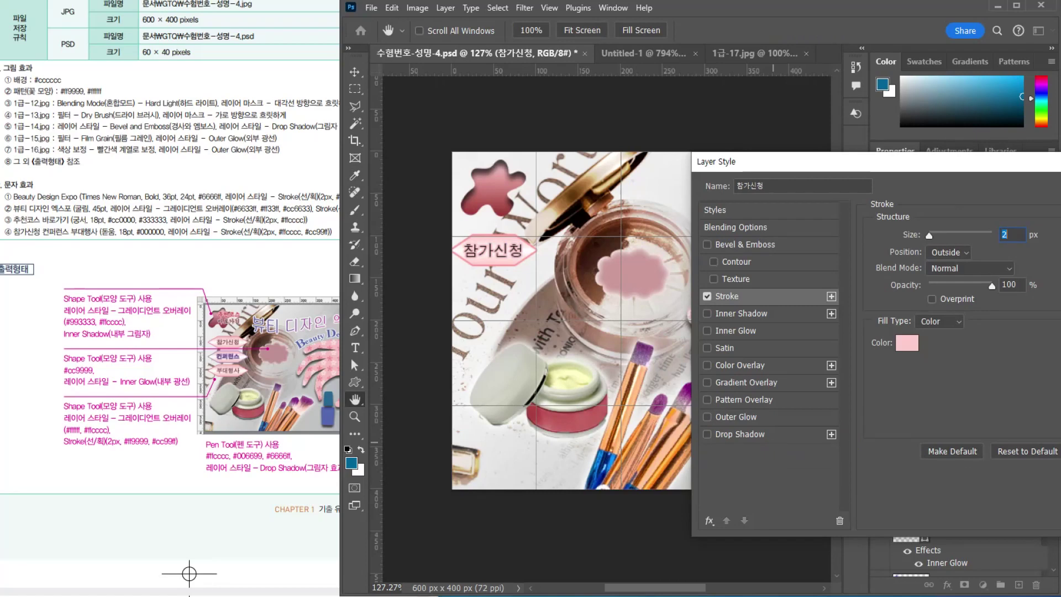
{"action": "left_click_drag", "start_coordinate": [1023, 175], "coordinate": [941, 176]}
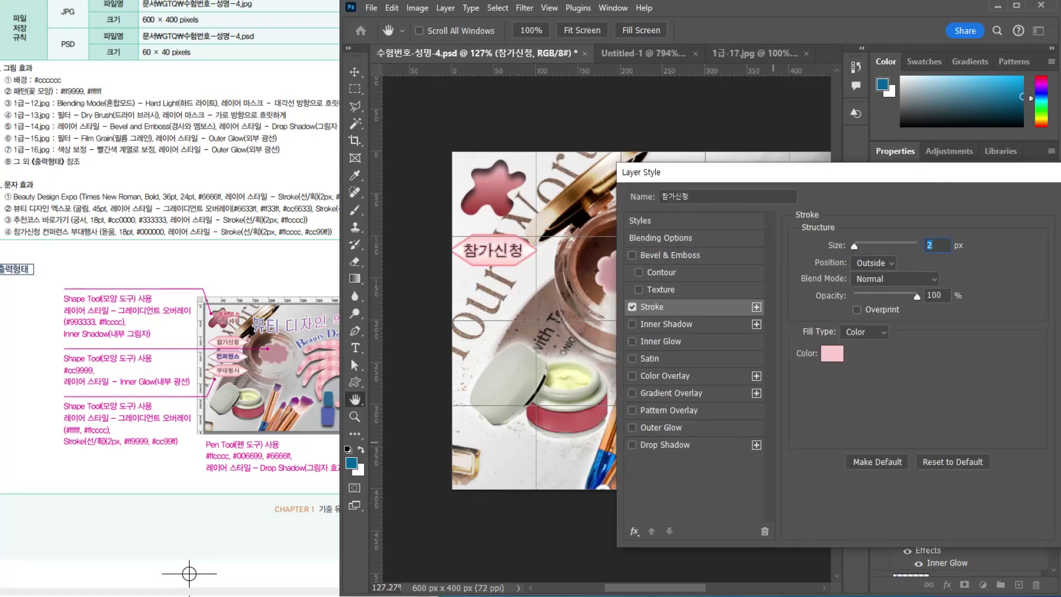
{"action": "key", "text": "Return"}
Fine-tune the 참가신청 text's horizontal position so it sits centred inside the hexagon
{"action": "left_click", "coordinate": [355, 72]}
{"action": "scroll", "coordinate": [492, 239], "scroll_direction": "up", "scroll_amount": 7}
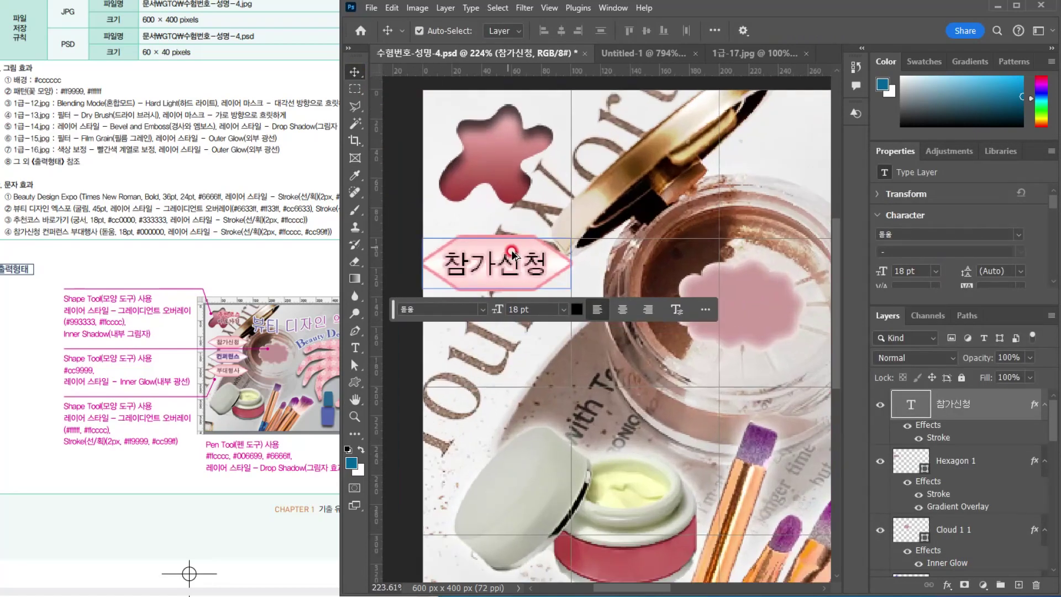
{"action": "left_click", "coordinate": [521, 258]}
{"action": "key", "text": "Right"}
{"action": "key", "text": "Right"}
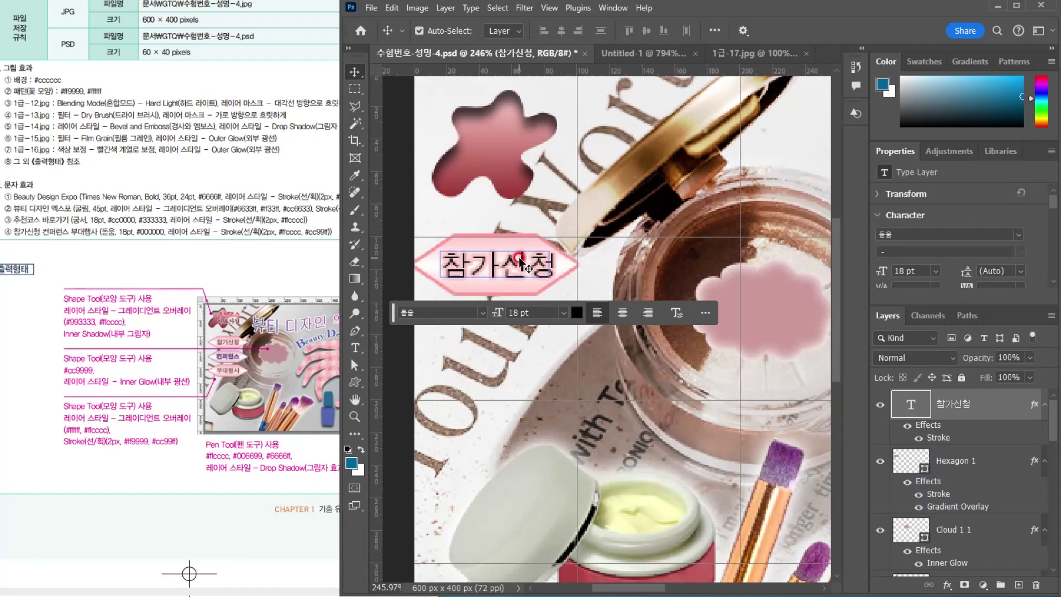
{"action": "left_click", "coordinate": [511, 263]}
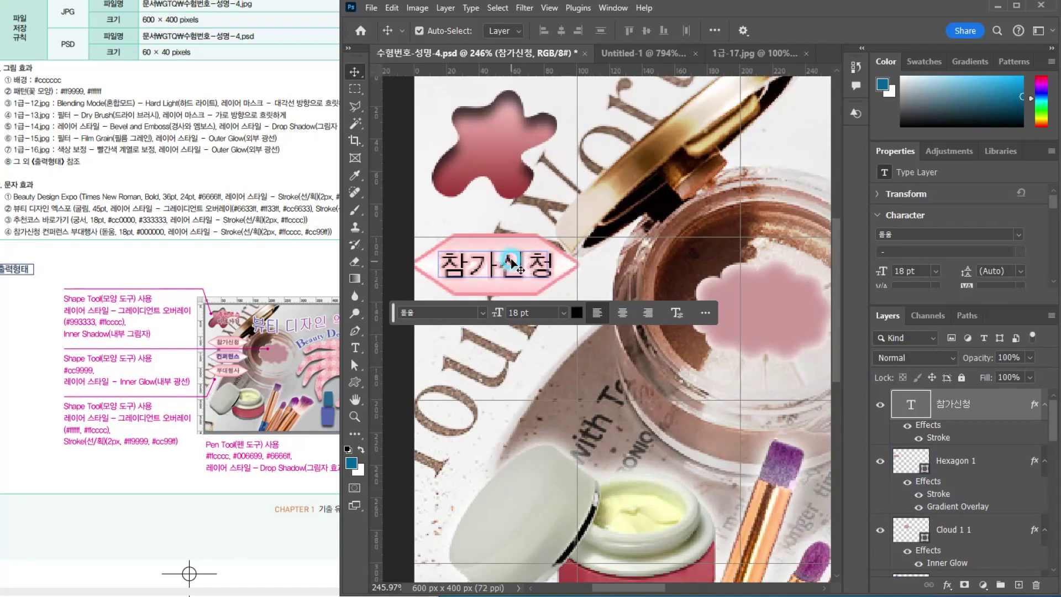
Duplicate the hexagon together with its text twice, stacking the copies below the original with the lowest hexagon at Y 188 px
{"action": "left_click", "coordinate": [513, 242], "text": "shift"}
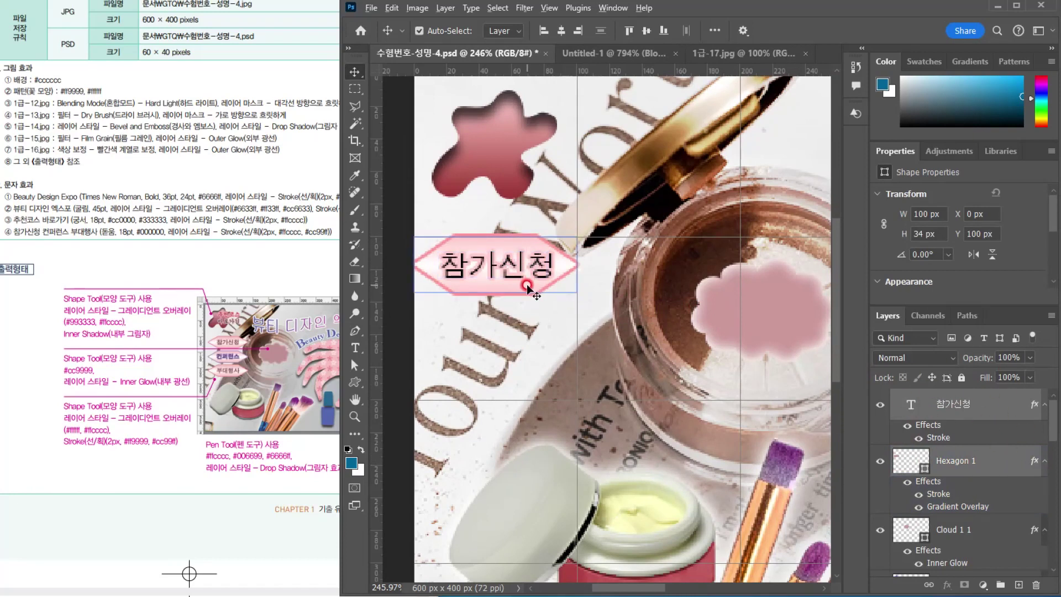
{"action": "scroll", "coordinate": [538, 290], "scroll_direction": "down", "scroll_amount": 4}
{"action": "left_click_drag", "start_coordinate": [547, 201], "coordinate": [540, 298]}
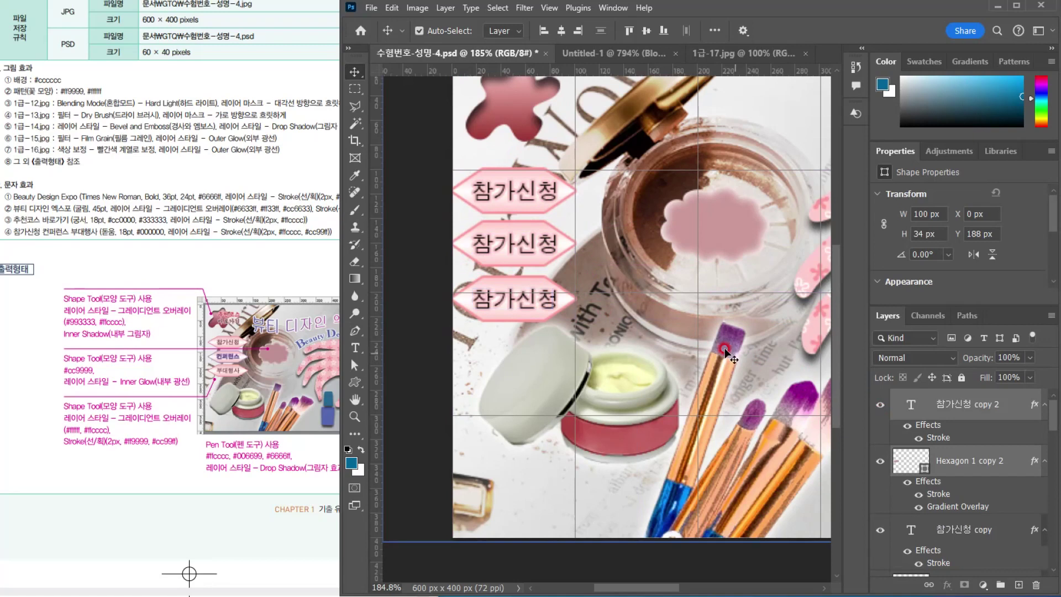
Replace the middle hexagon button's text with 컨퍼런스
{"action": "double_click", "coordinate": [508, 248]}
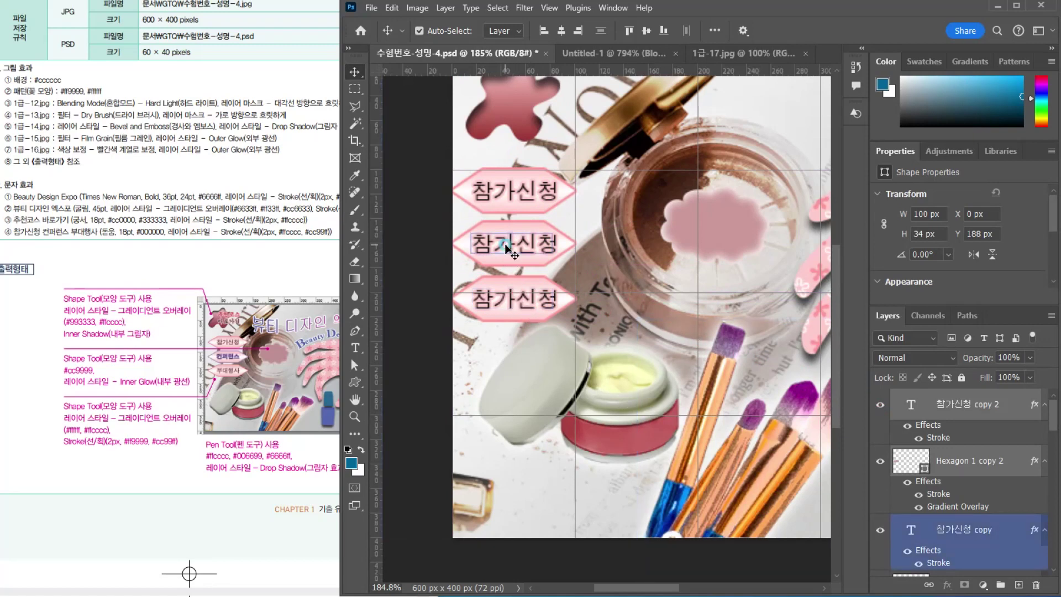
{"action": "type", "text": "지"}
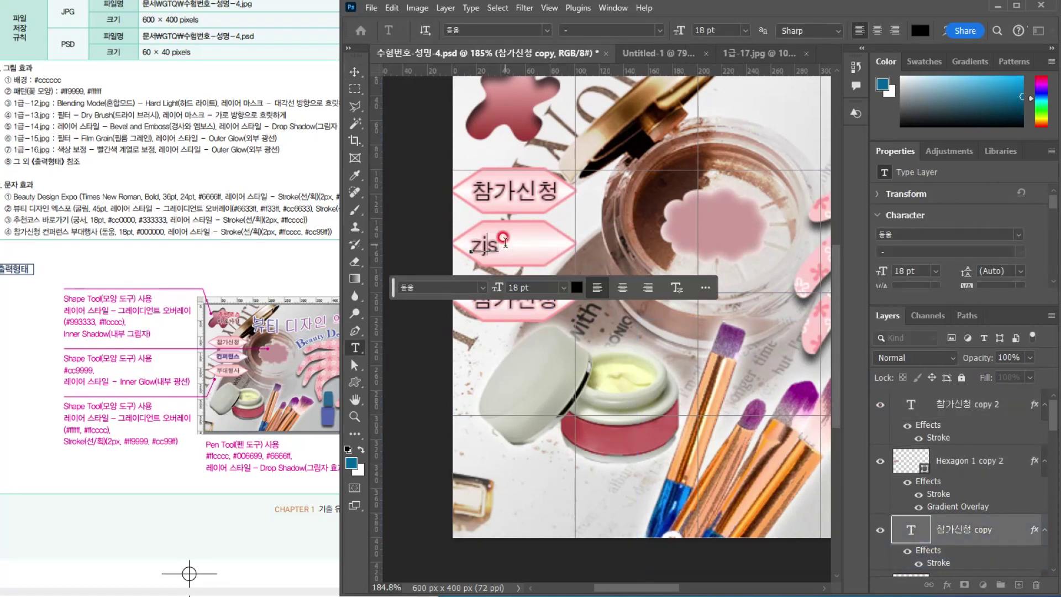
{"action": "type", "text": "퍼런스"}
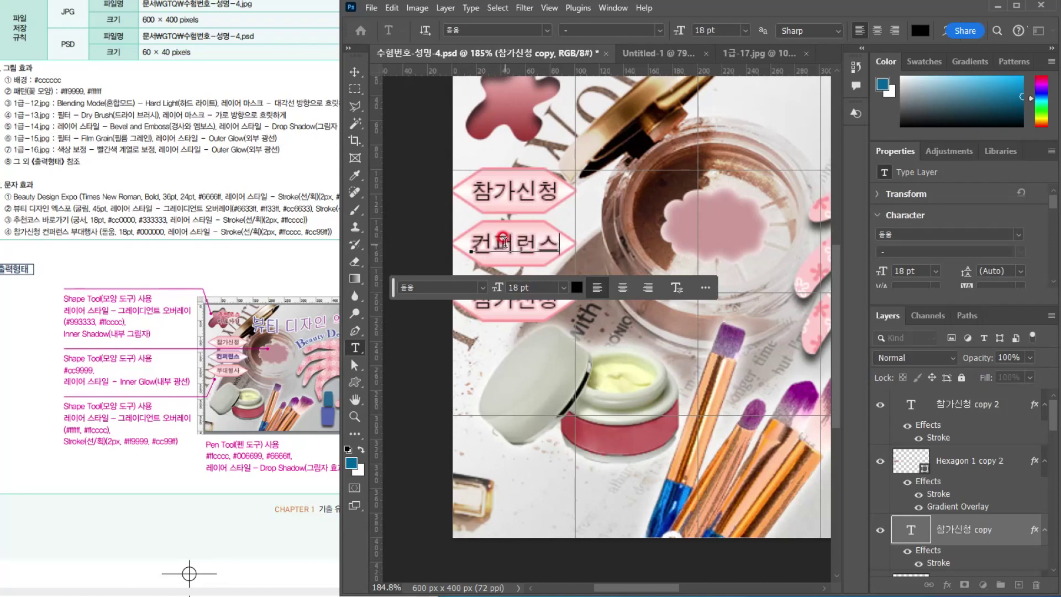
{"action": "key", "text": "ctrl+Return"}
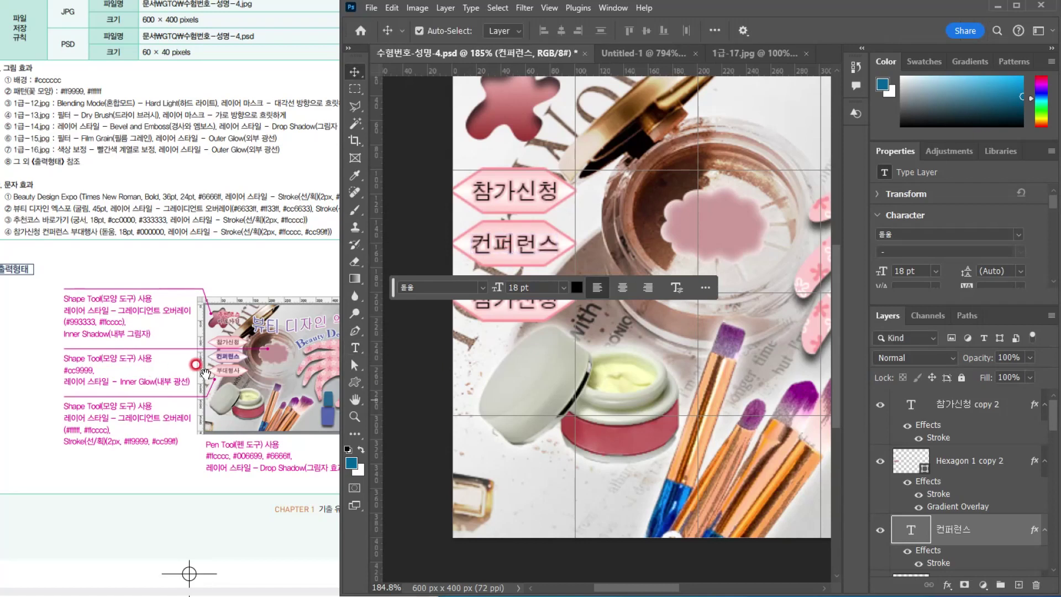
Change the 컨퍼런스 text's outside stroke colour to #cc99ff, keeping its size at 2 px
{"action": "scroll", "coordinate": [940, 510], "scroll_direction": "down", "scroll_amount": 3}
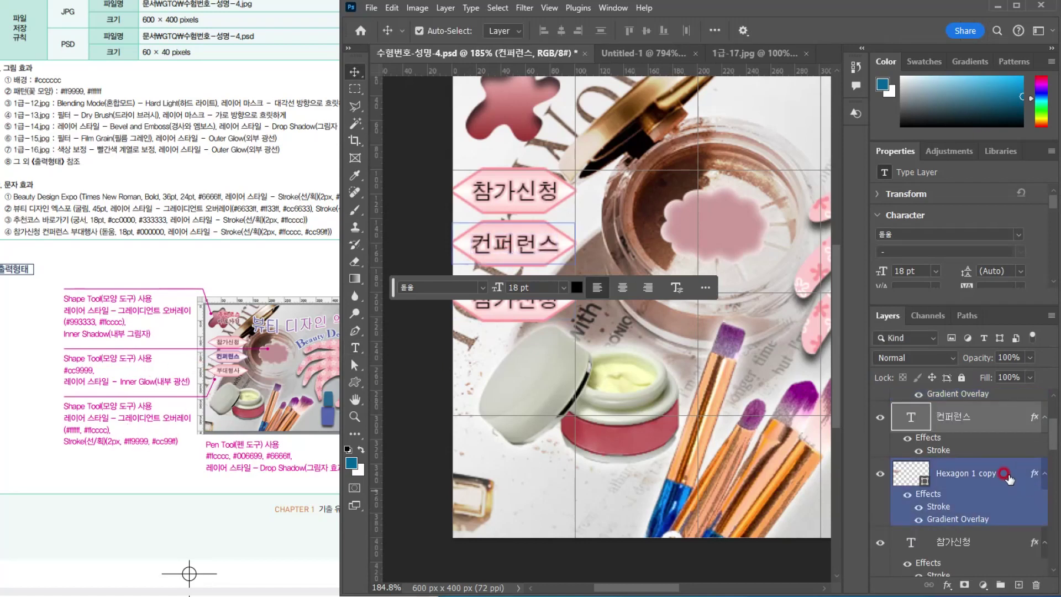
{"action": "double_click", "coordinate": [940, 450]}
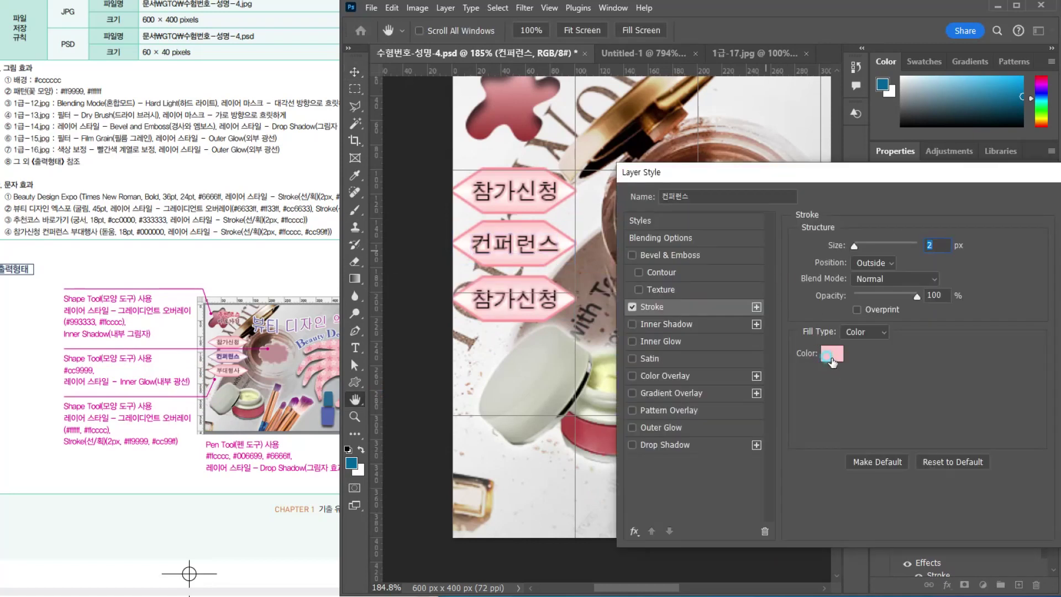
{"action": "left_click", "coordinate": [832, 356]}
{"action": "left_click_drag", "start_coordinate": [149, 439], "coordinate": [266, 450]}
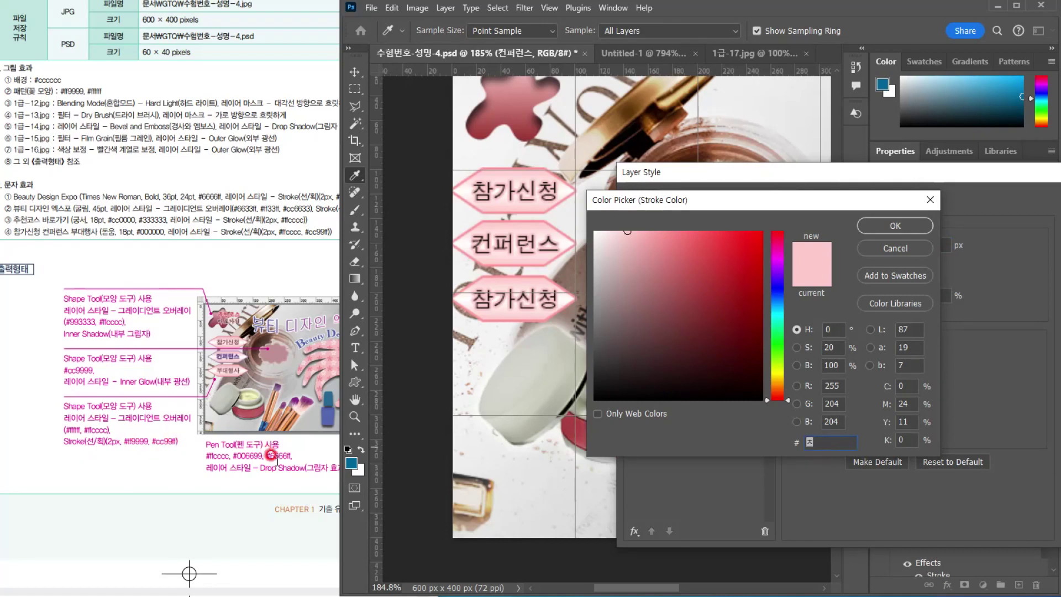
{"action": "type", "text": "cc99ff"}
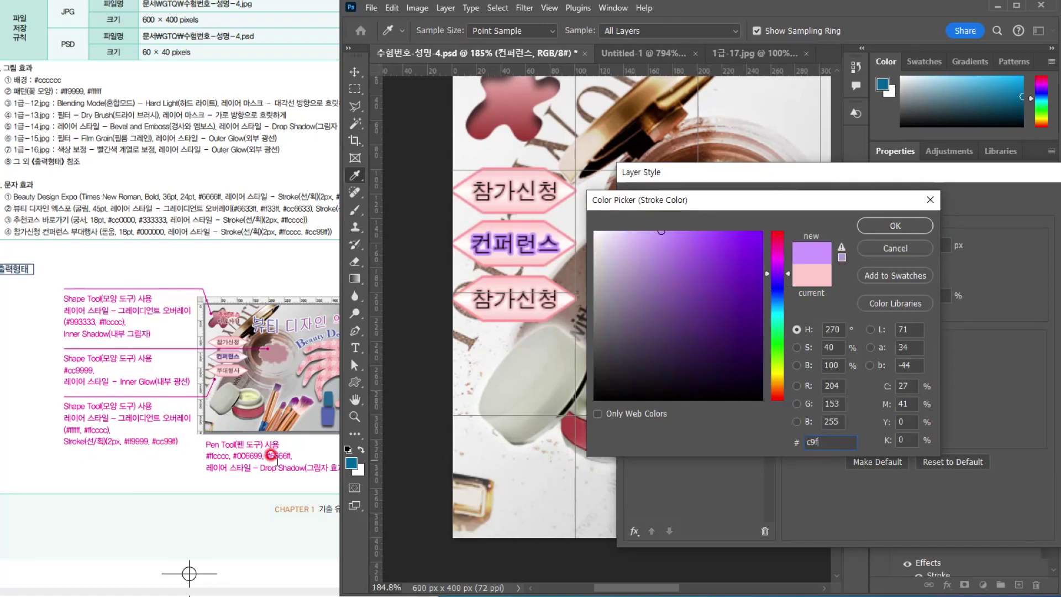
{"action": "key", "text": "Return"}
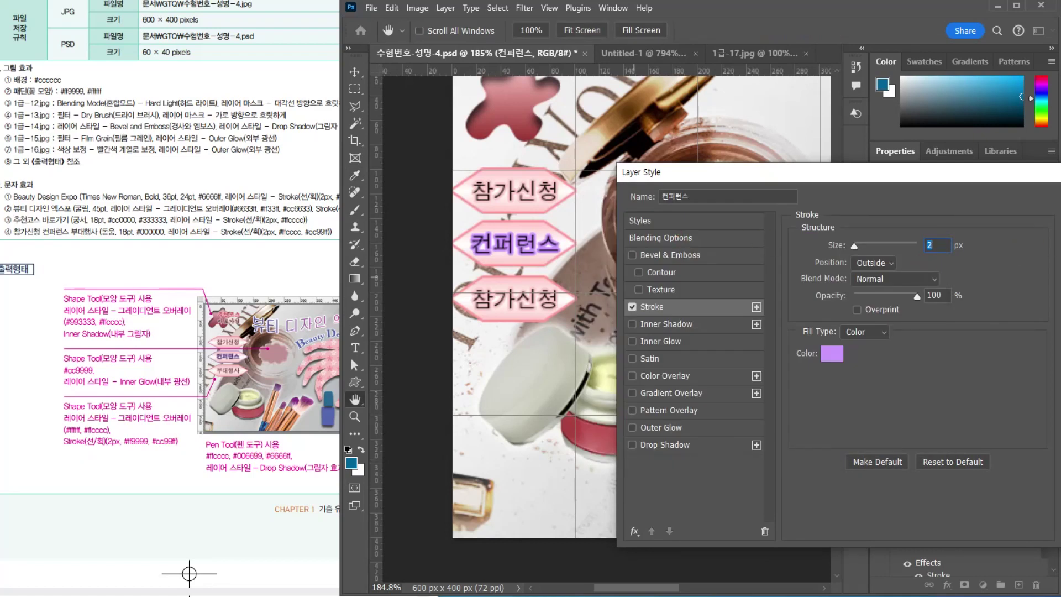
{"action": "key", "text": "Return"}
Replace the lowest hexagon button's text with 부대행사
{"action": "left_click", "coordinate": [512, 303]}
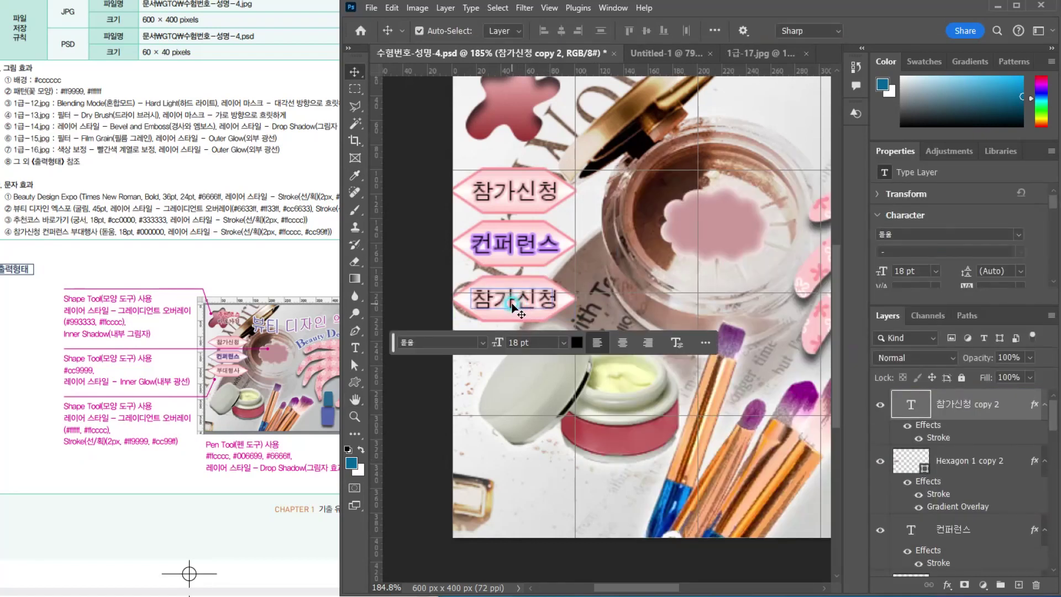
{"action": "double_click", "coordinate": [513, 303]}
{"action": "type", "text": "qneogo"}
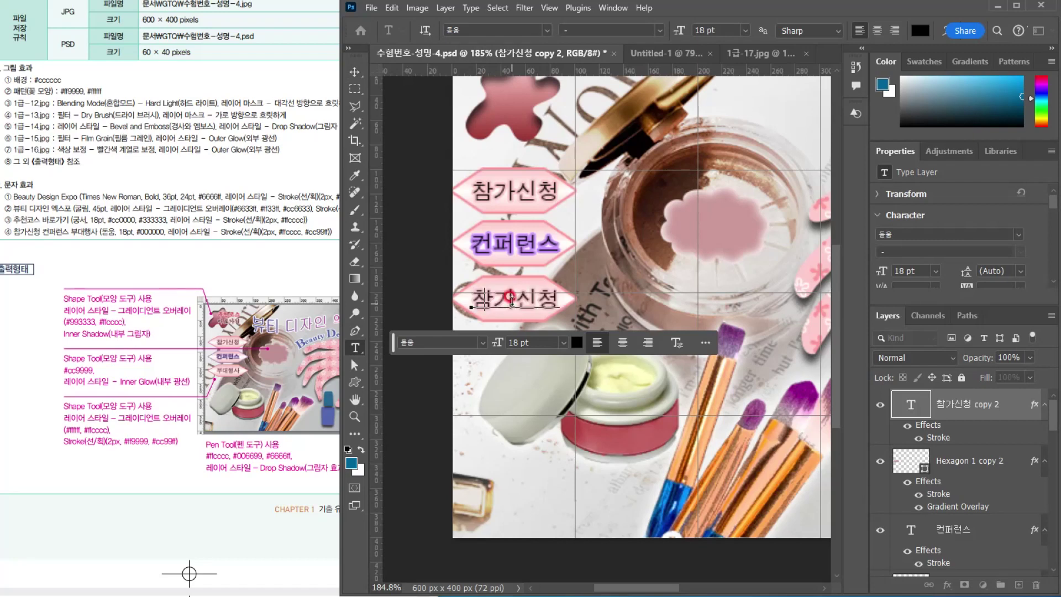
{"action": "key", "text": "BackSpace"}
{"action": "key", "text": "BackSpace"}
{"action": "key", "text": "BackSpace"}
{"action": "key", "text": "BackSpace"}
{"action": "key", "text": "BackSpace"}
{"action": "key", "text": "BackSpace"}
{"action": "key", "text": "BackSpace"}
{"action": "type", "text": "부대행사"}
{"action": "key", "text": "ctrl+Return"}
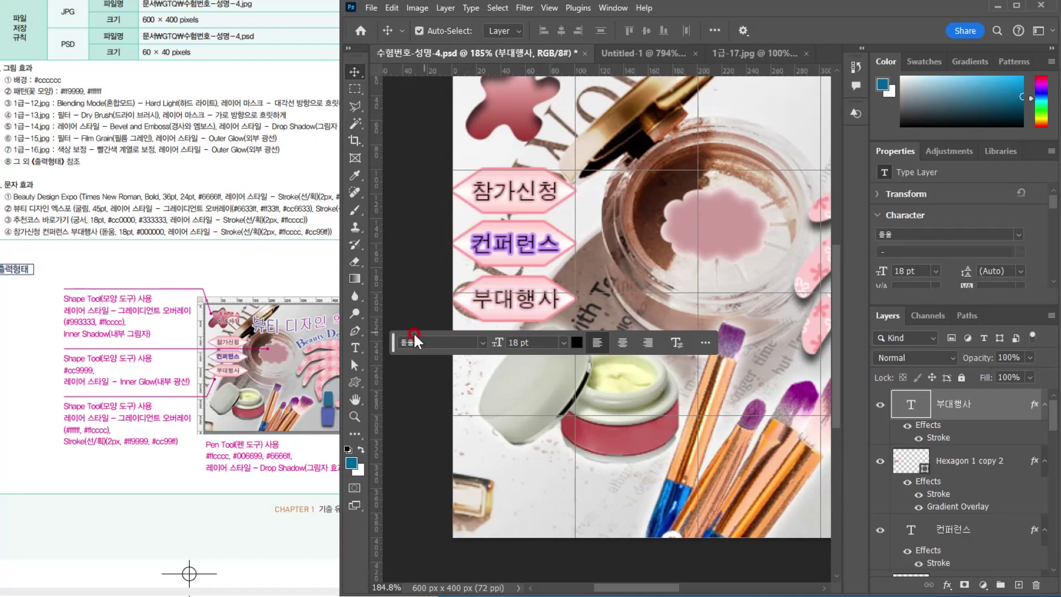
Move the floating text options bar below the canvas, clear of the hexagon buttons
{"action": "left_click_drag", "start_coordinate": [394, 347], "coordinate": [407, 559]}
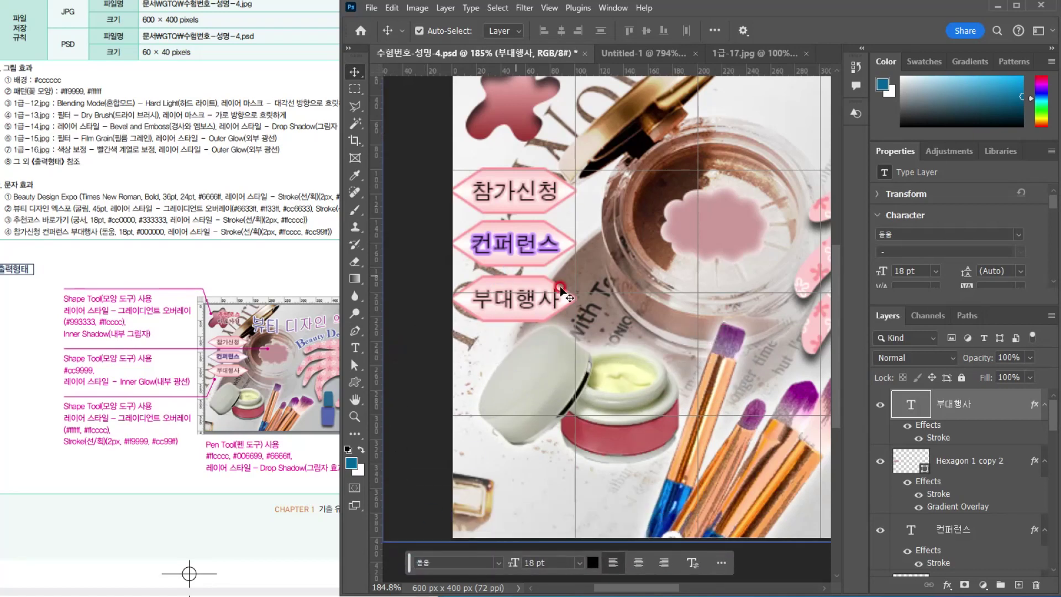
{"action": "left_click", "coordinate": [500, 318]}
{"action": "left_click", "coordinate": [505, 319]}
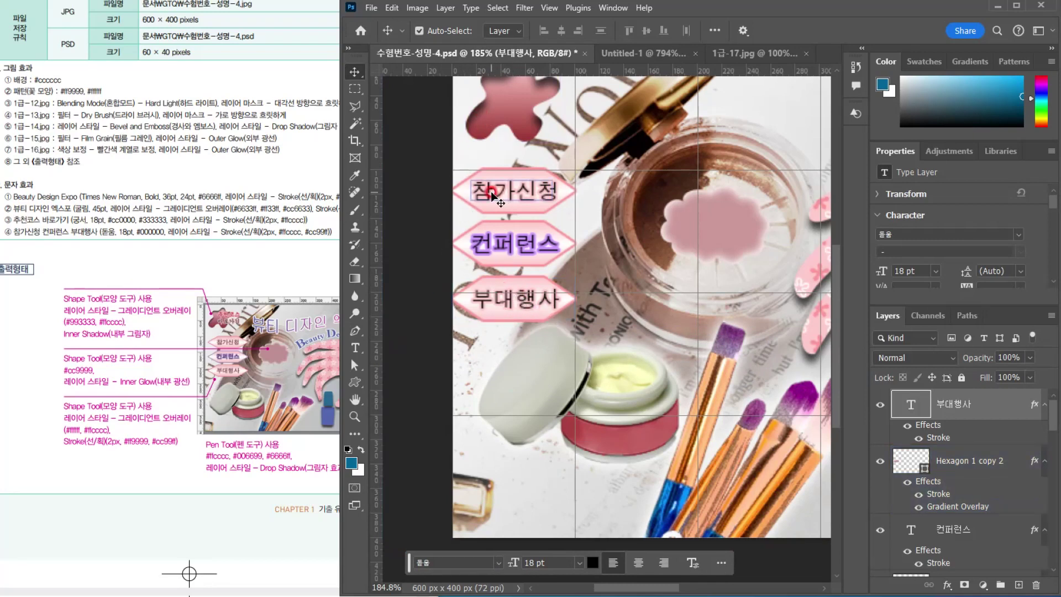
Select all three hexagons with their texts and move them together until the top hexagon sits at X 5 px, Y 97 px
{"action": "left_click", "coordinate": [990, 410]}
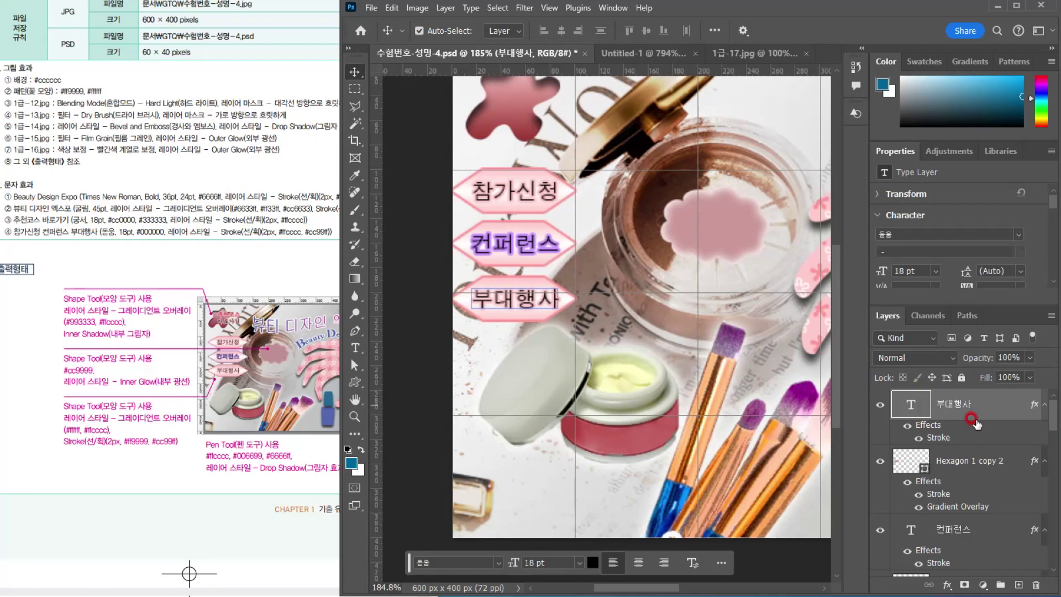
{"action": "scroll", "coordinate": [974, 423], "scroll_direction": "down", "scroll_amount": 3}
{"action": "left_click", "coordinate": [987, 515]}
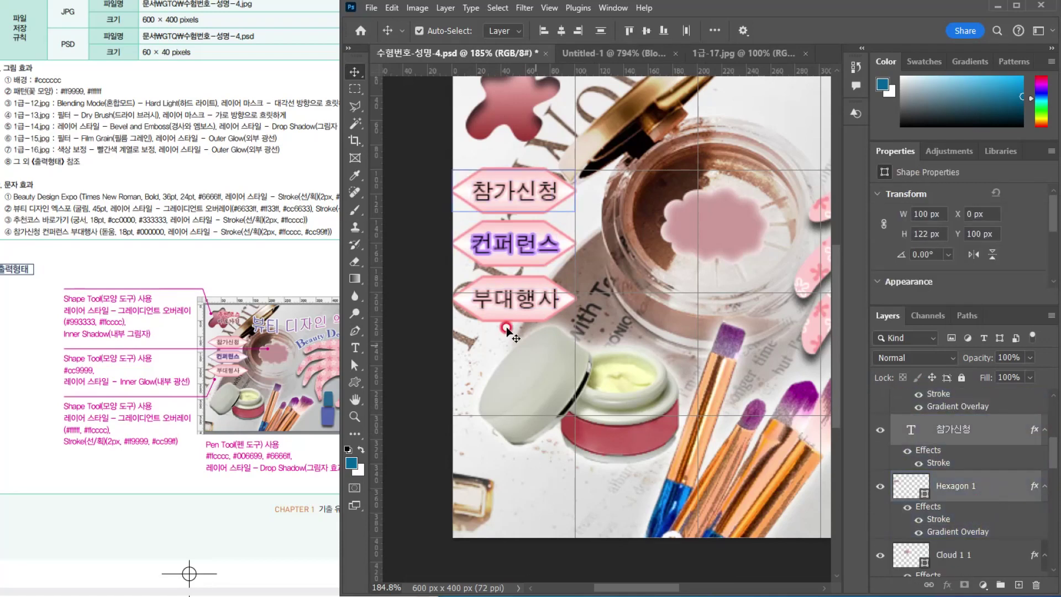
{"action": "mouse_move", "coordinate": [525, 254]}
{"action": "left_mouse_down"}
{"action": "mouse_move", "coordinate": [538, 260]}
{"action": "mouse_move", "coordinate": [530, 251]}
{"action": "left_mouse_up"}
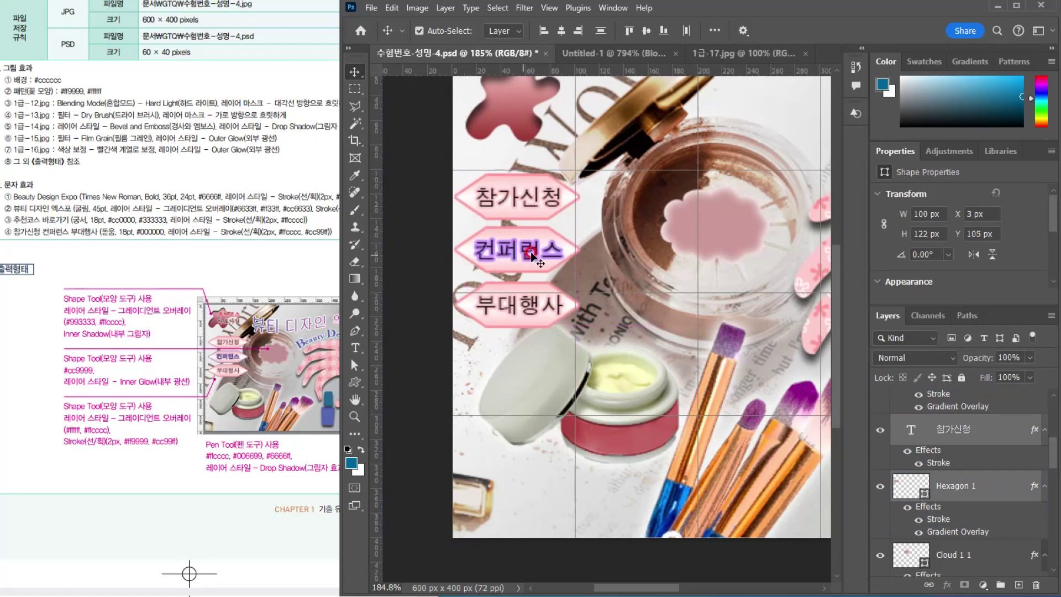
{"action": "key", "text": "Up"}
{"action": "key", "text": "Up"}
{"action": "key", "text": "Up"}
{"action": "key", "text": "Up"}
{"action": "key", "text": "Up"}
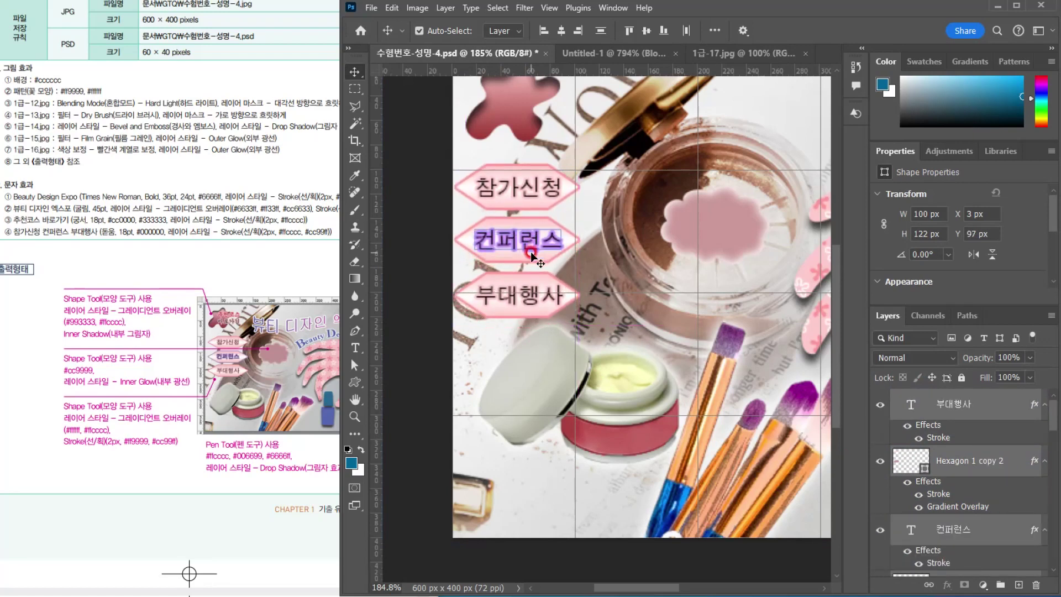
{"action": "key", "text": "Right"}
{"action": "key", "text": "Right"}
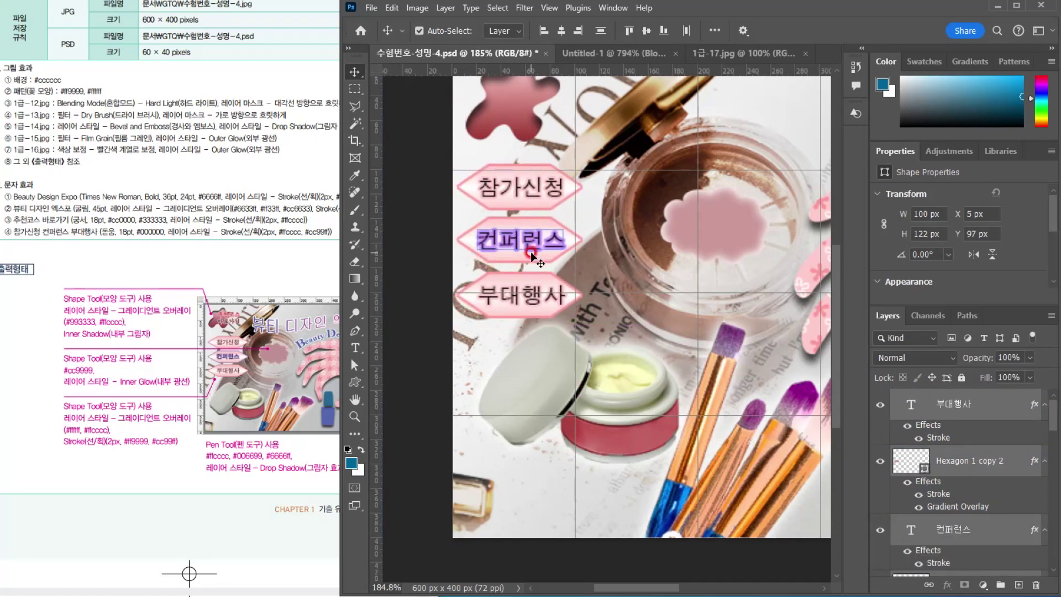
Add a new text layer reading Beauty Design Expo in the area above the patterned hand
{"action": "left_click", "coordinate": [291, 434]}
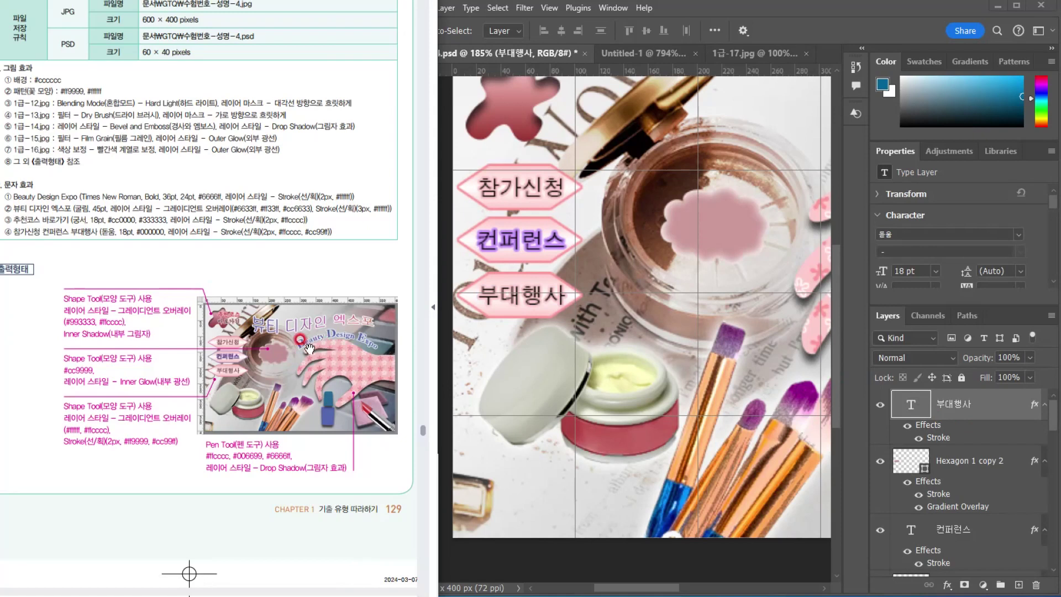
{"action": "left_click", "coordinate": [684, 5]}
{"action": "scroll", "coordinate": [654, 301], "scroll_direction": "down", "scroll_amount": 5}
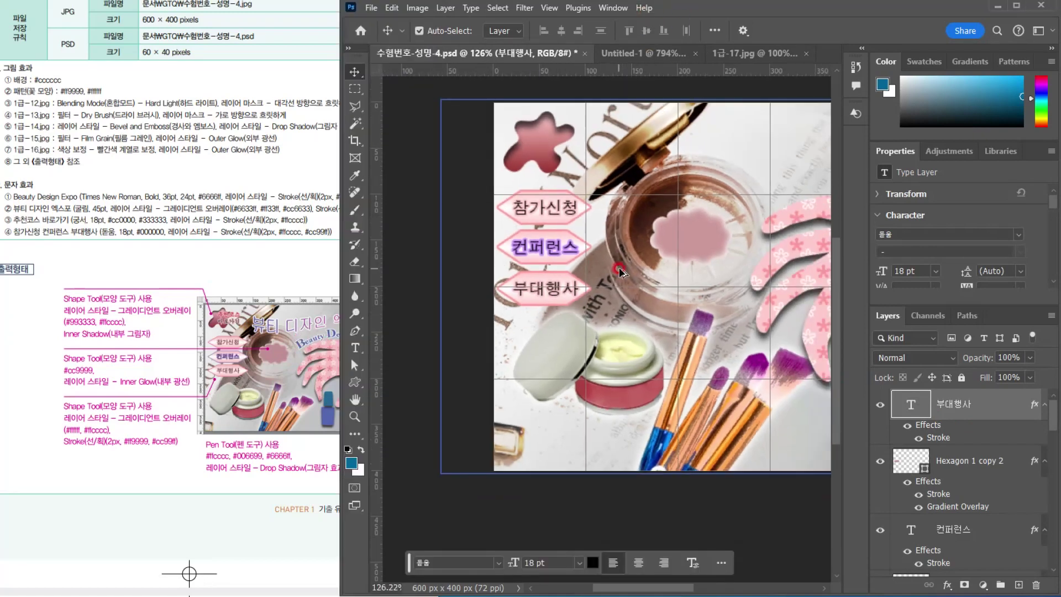
{"action": "key", "text": "t"}
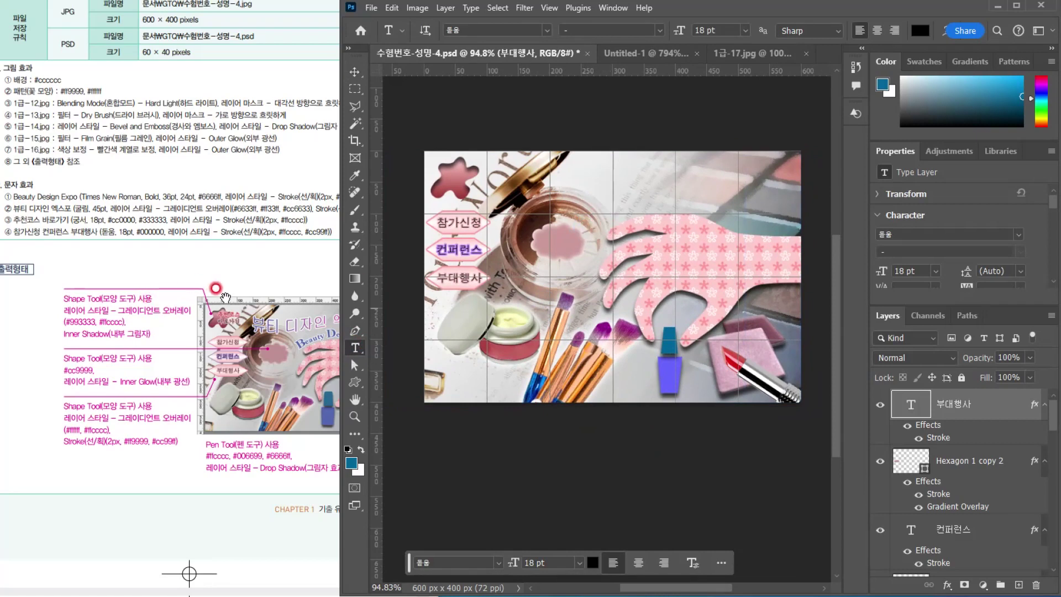
{"action": "left_click", "coordinate": [226, 262]}
{"action": "left_click_drag", "start_coordinate": [296, 375], "coordinate": [278, 371]}
{"action": "left_click", "coordinate": [594, 193]}
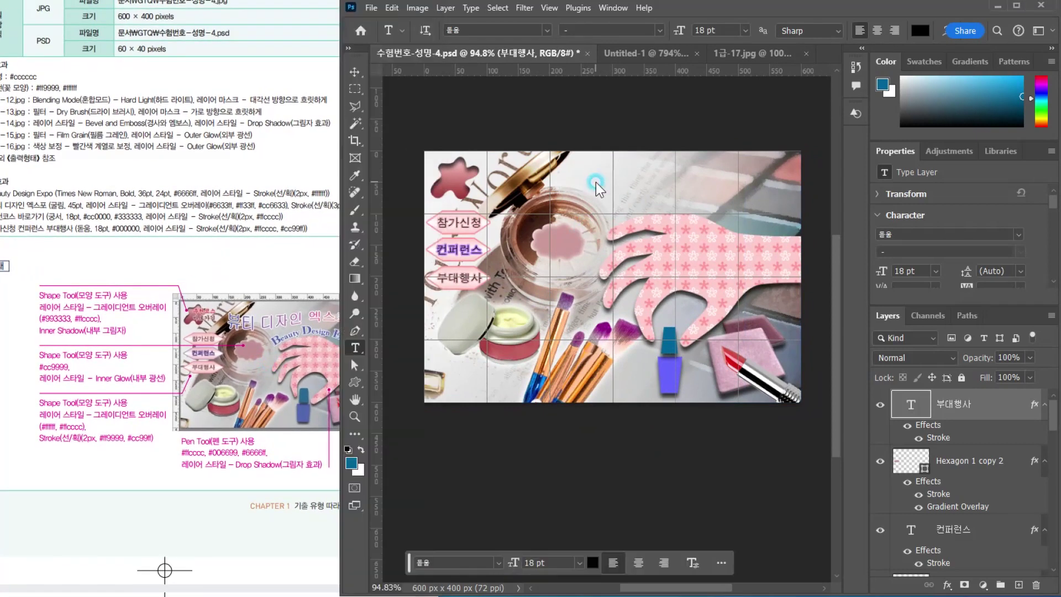
{"action": "left_click", "coordinate": [602, 198]}
{"action": "type", "text": "Beauty Design Expo"}
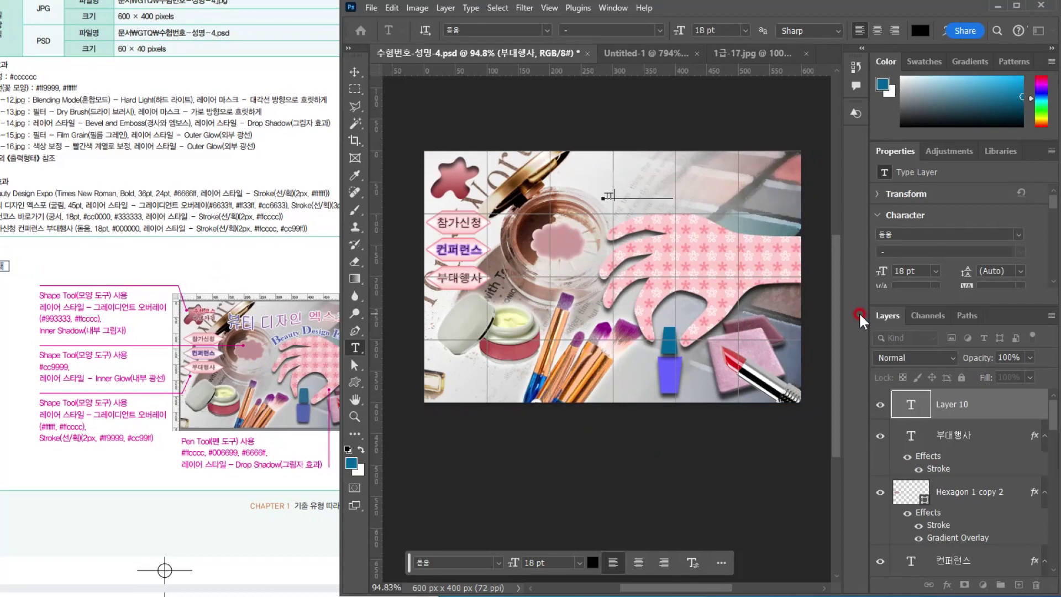
Set the whole Beauty Design Expo text in Times New Roman Bold
{"action": "key", "text": "ctrl+a"}
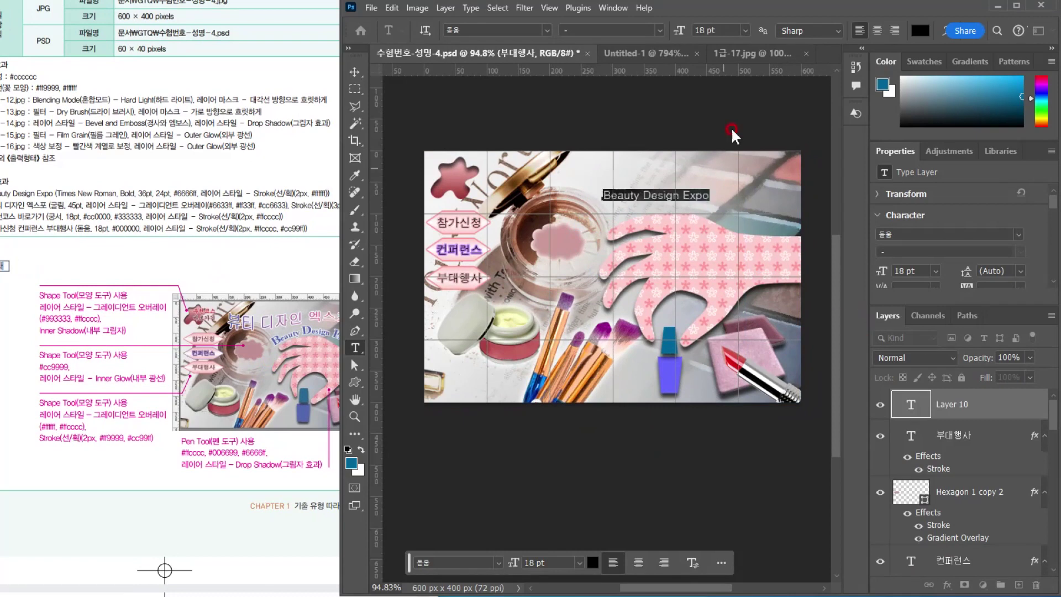
{"action": "left_click", "coordinate": [547, 30]}
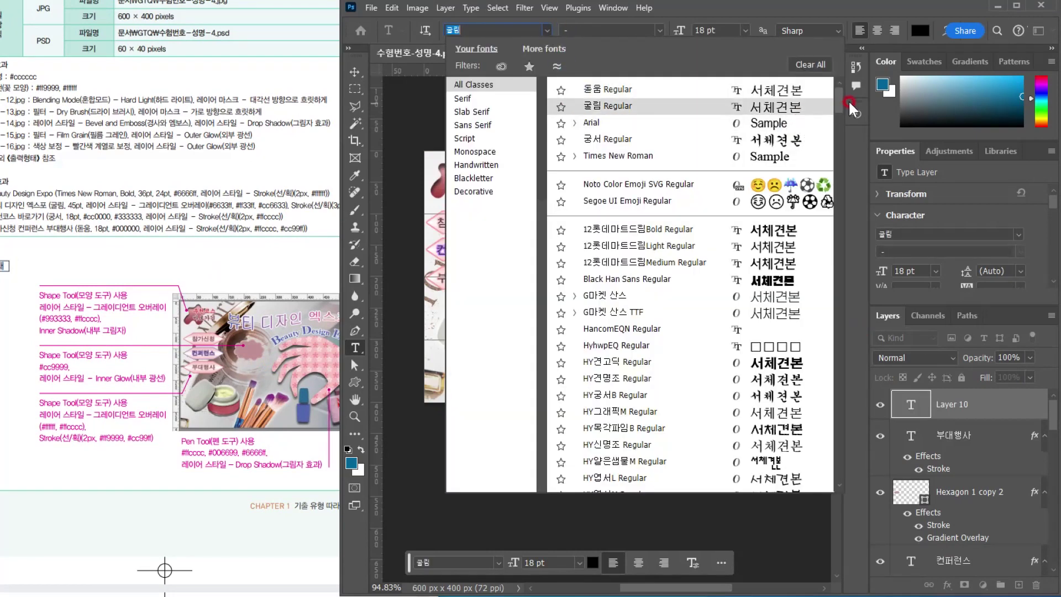
{"action": "left_click_drag", "start_coordinate": [844, 97], "coordinate": [829, 397]}
{"action": "left_click", "coordinate": [608, 198]}
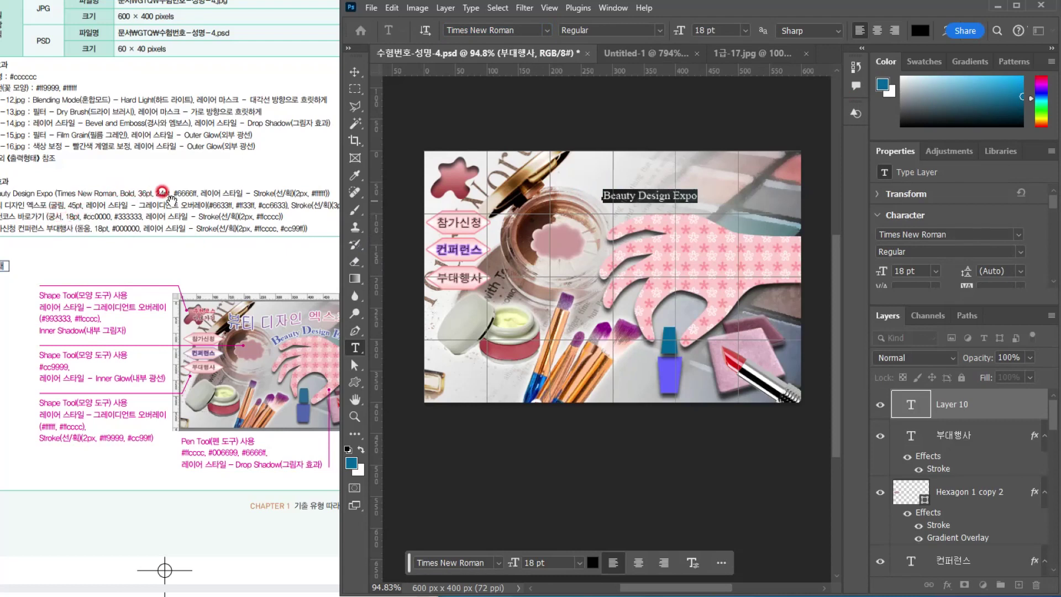
{"action": "left_click", "coordinate": [660, 32]}
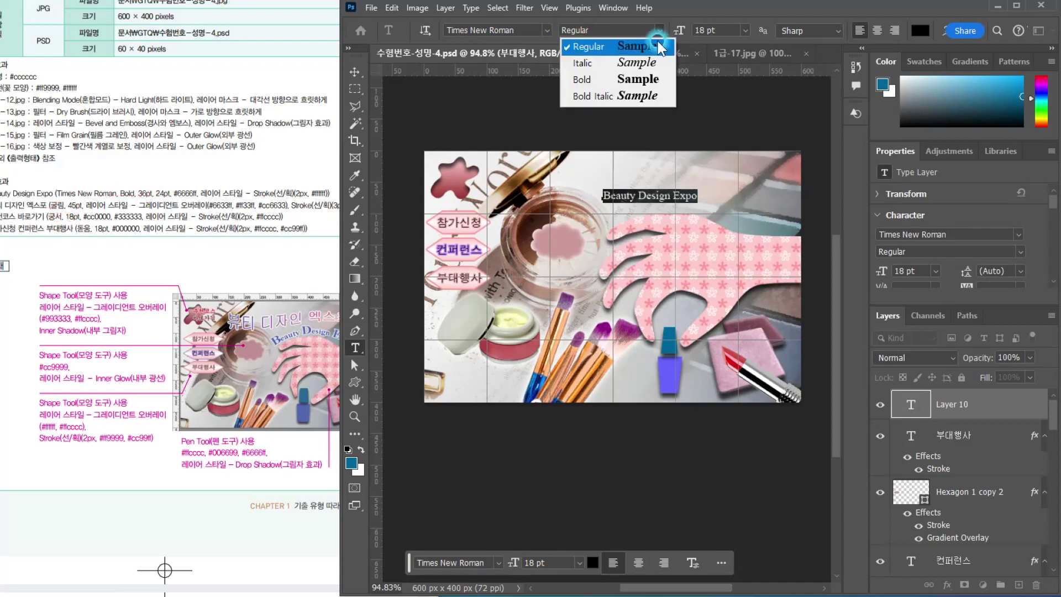
{"action": "left_click", "coordinate": [576, 78]}
{"action": "left_click", "coordinate": [725, 26]}
{"action": "type", "text": "36"}
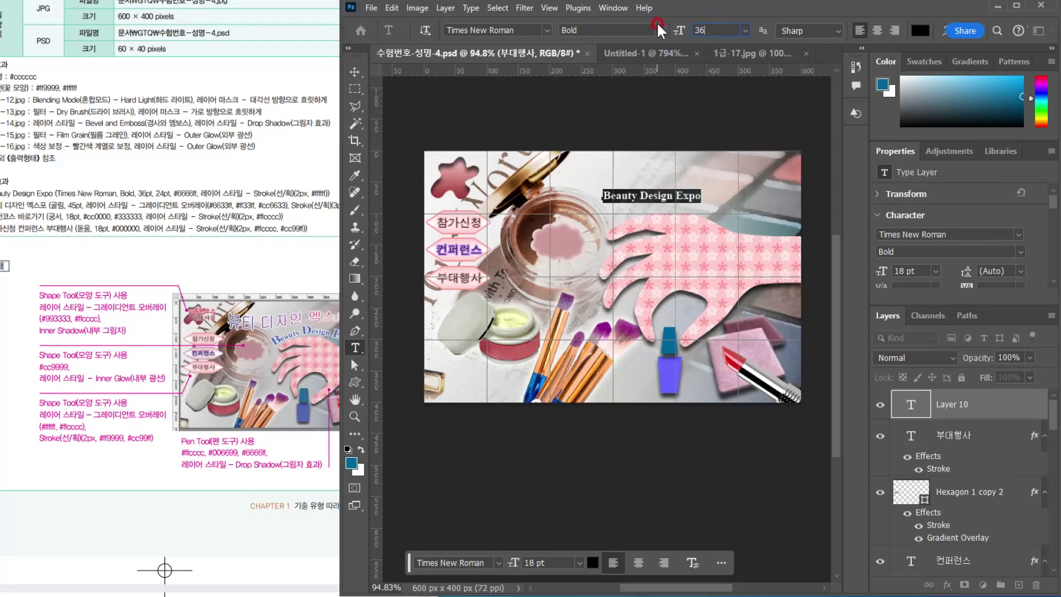
{"action": "key", "text": "Return"}
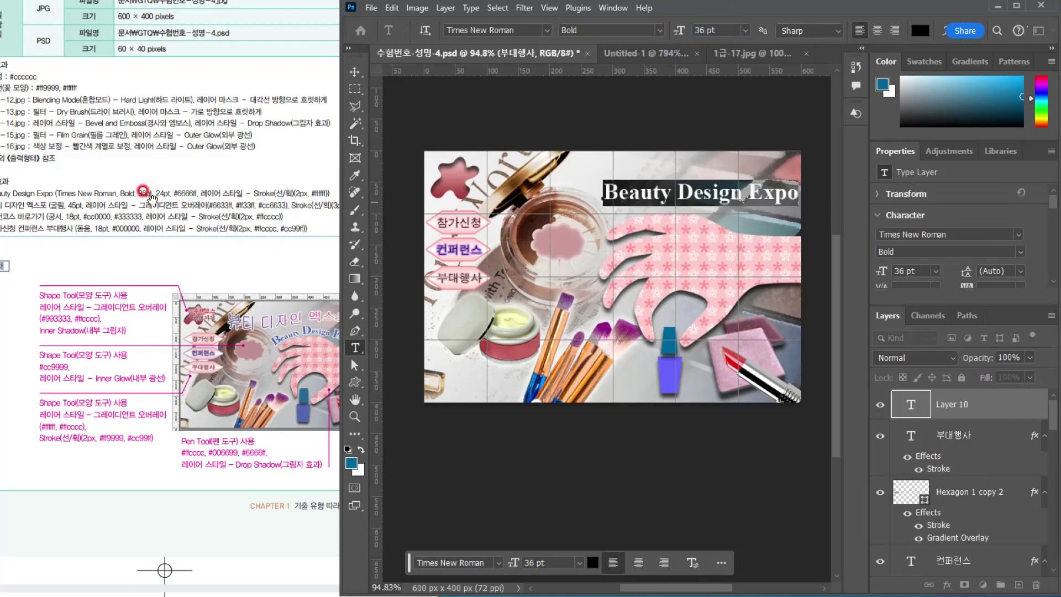
Set the whole Beauty Design Expo text to 24 pt and colour it #6666ff
{"action": "left_click", "coordinate": [547, 558]}
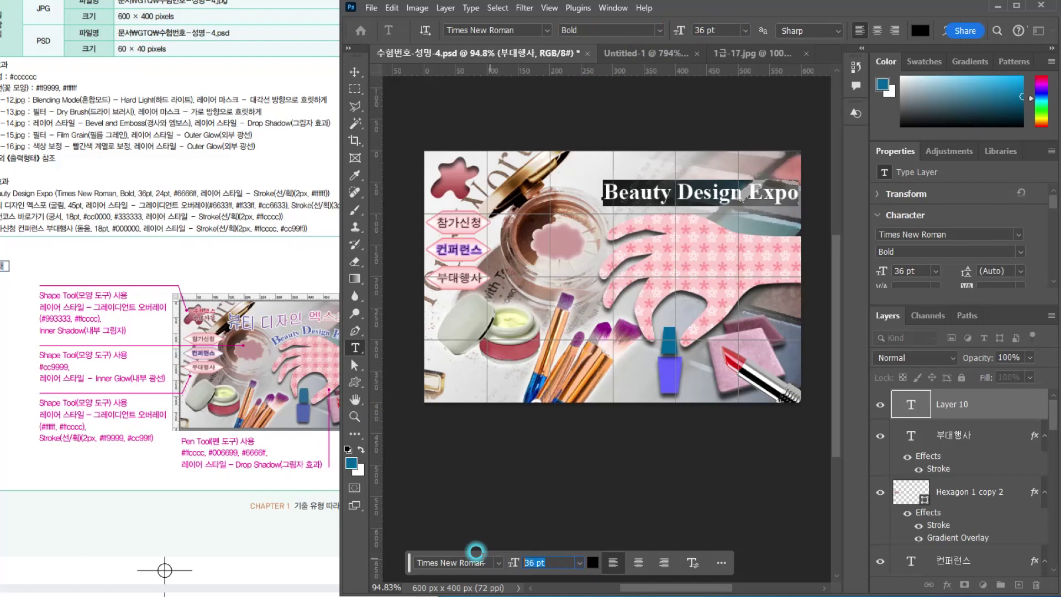
{"action": "type", "text": "24"}
{"action": "key", "text": "Return"}
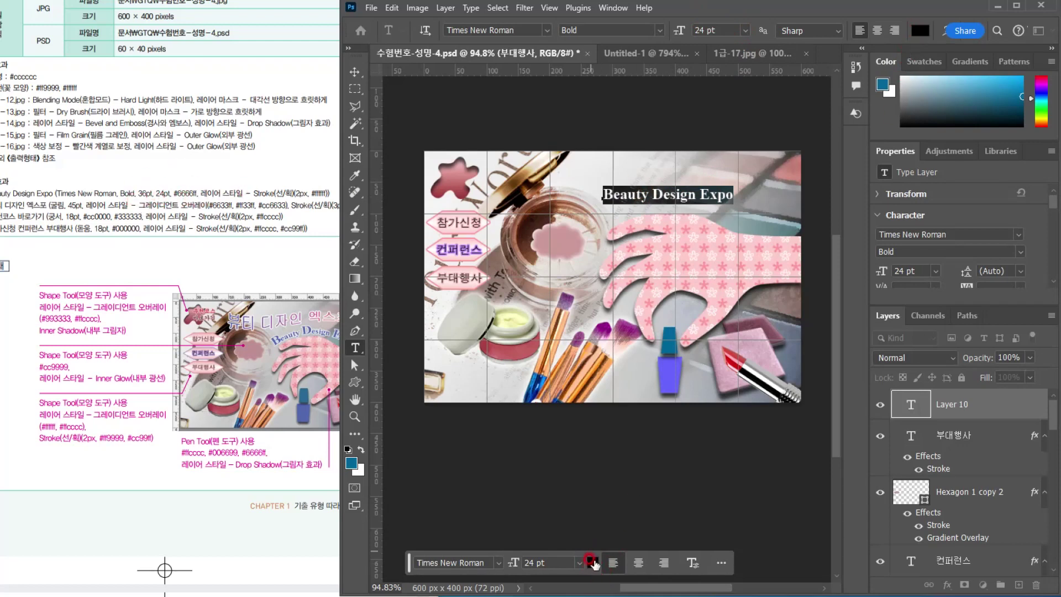
{"action": "left_click", "coordinate": [921, 30]}
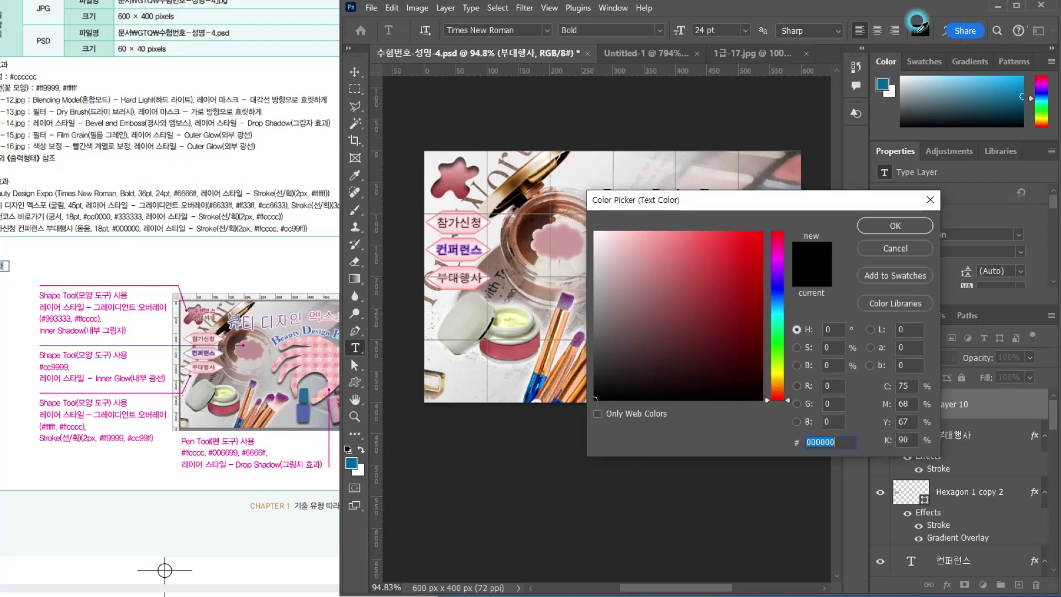
{"action": "type", "text": "6666ff"}
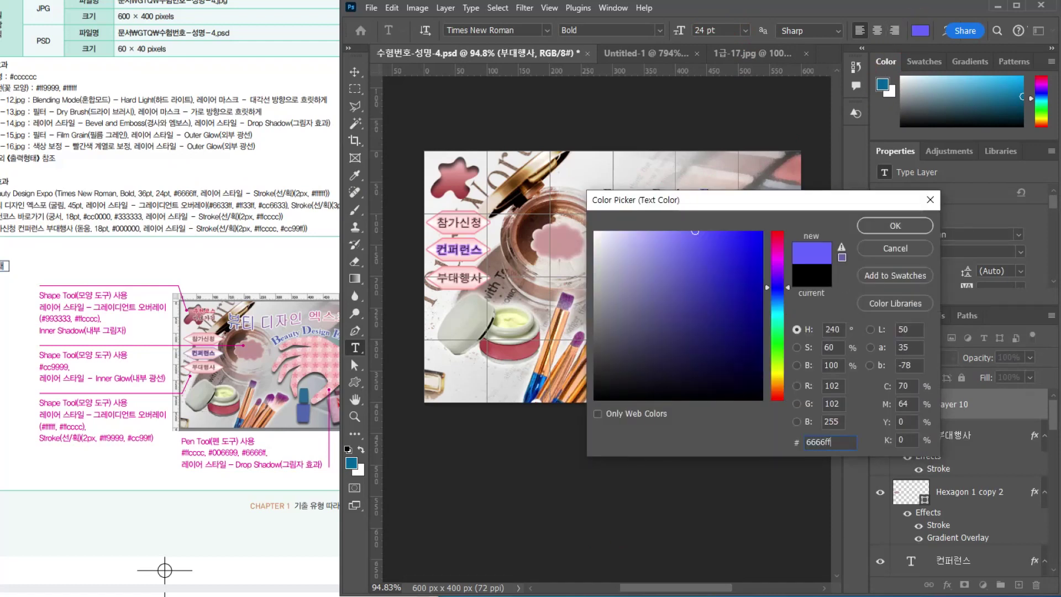
{"action": "key", "text": "Return"}
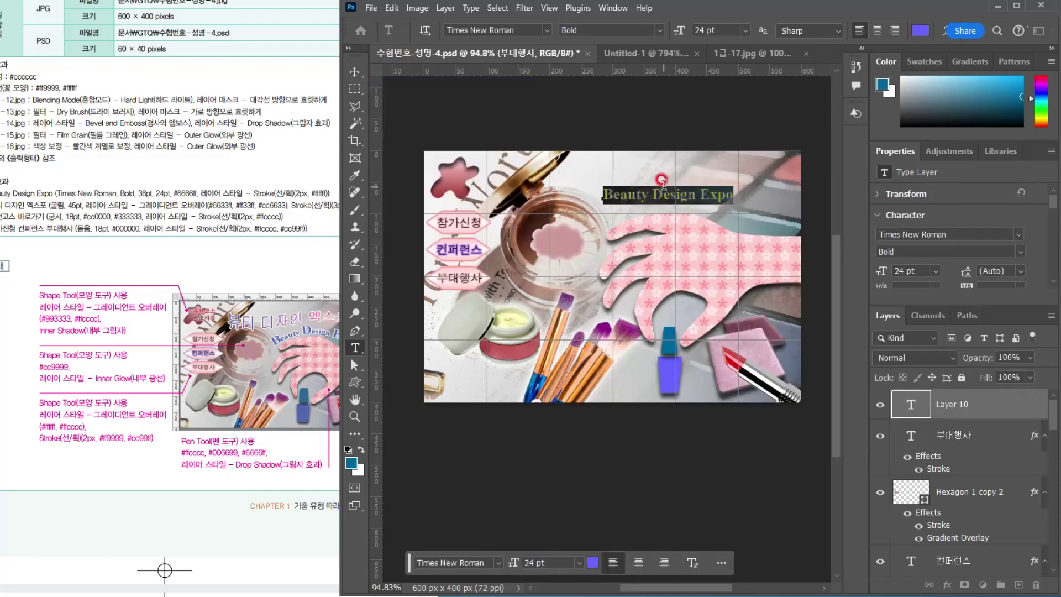
Enlarge the capital letters B, D and E of Beauty Design Expo to 36 pt and commit the text
{"action": "left_click", "coordinate": [642, 194]}
{"action": "left_click_drag", "start_coordinate": [612, 190], "coordinate": [602, 194]}
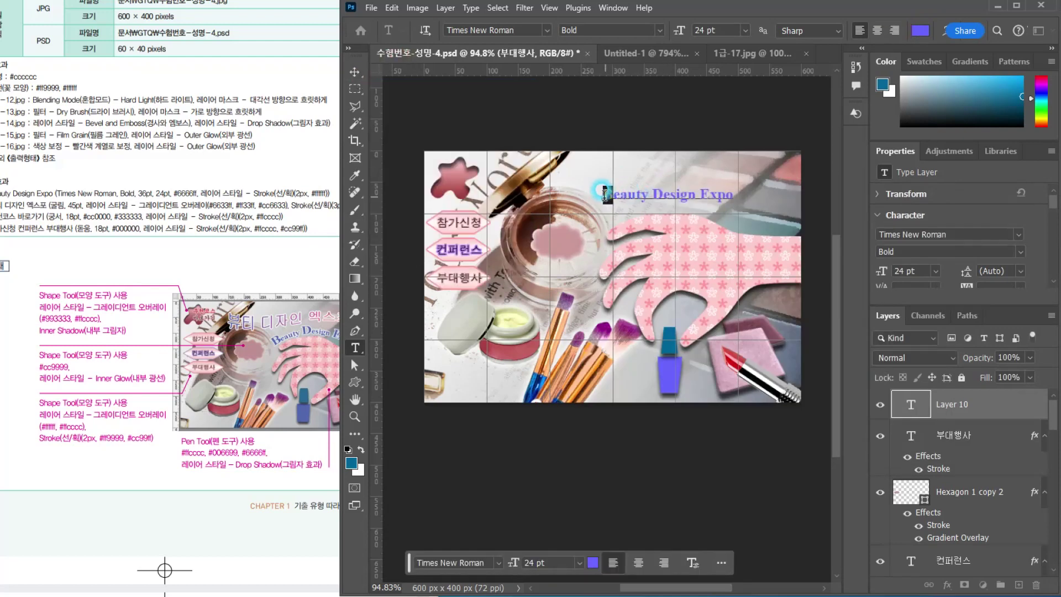
{"action": "type", "text": "36"}
{"action": "key", "text": "Return"}
{"action": "left_click_drag", "start_coordinate": [667, 194], "coordinate": [657, 193]}
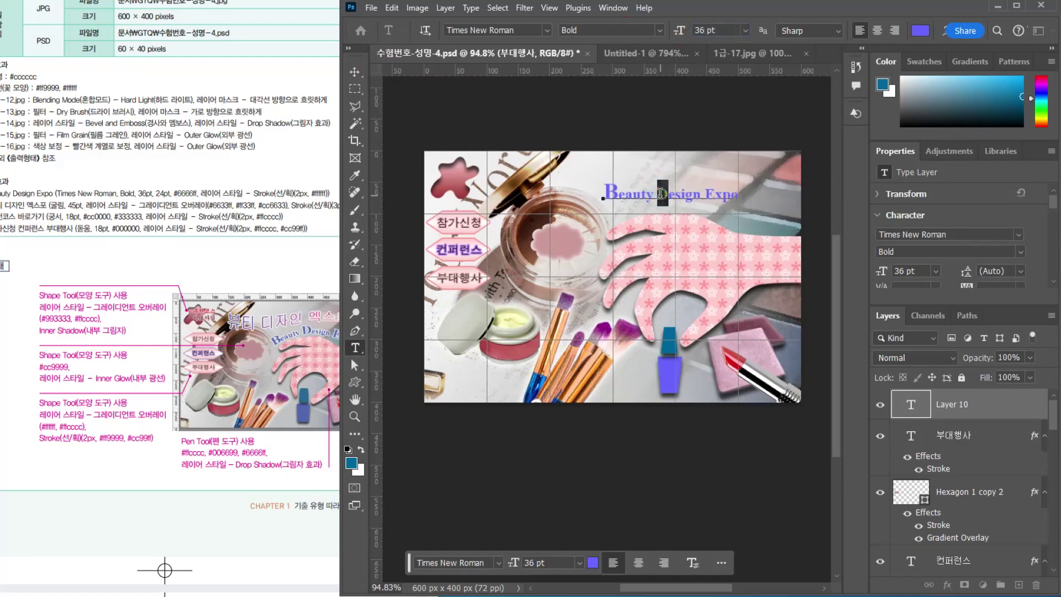
{"action": "left_click_drag", "start_coordinate": [716, 30], "coordinate": [630, 26]}
{"action": "type", "text": "36"}
{"action": "key", "text": "Return"}
{"action": "left_click_drag", "start_coordinate": [715, 193], "coordinate": [709, 193]}
{"action": "left_click_drag", "start_coordinate": [716, 30], "coordinate": [668, 36]}
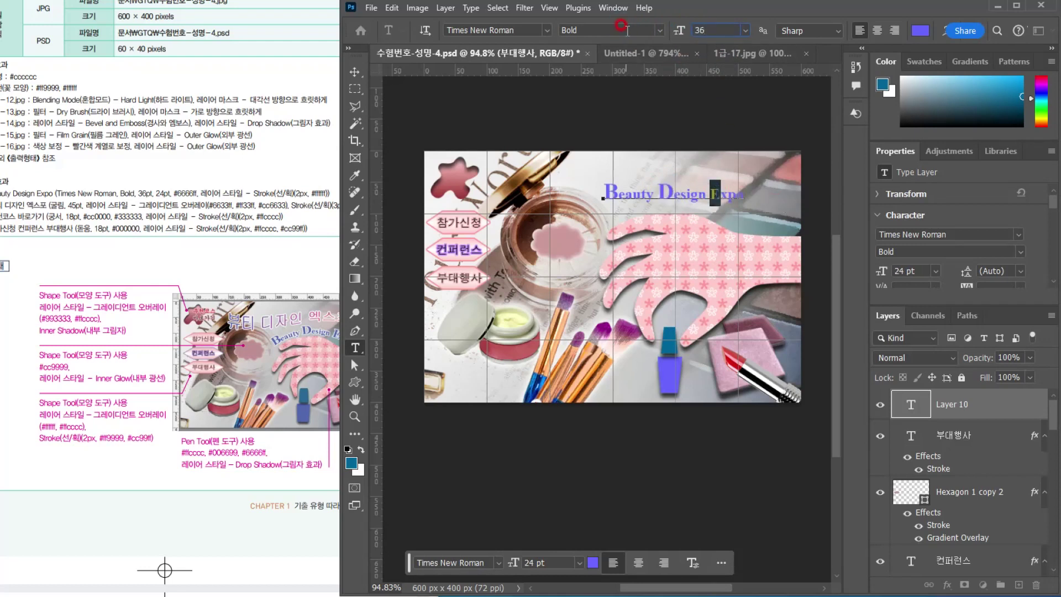
{"action": "type", "text": "36"}
{"action": "key", "text": "Return"}
{"action": "key", "text": "ctrl+Return"}
{"action": "left_click", "coordinate": [355, 72]}
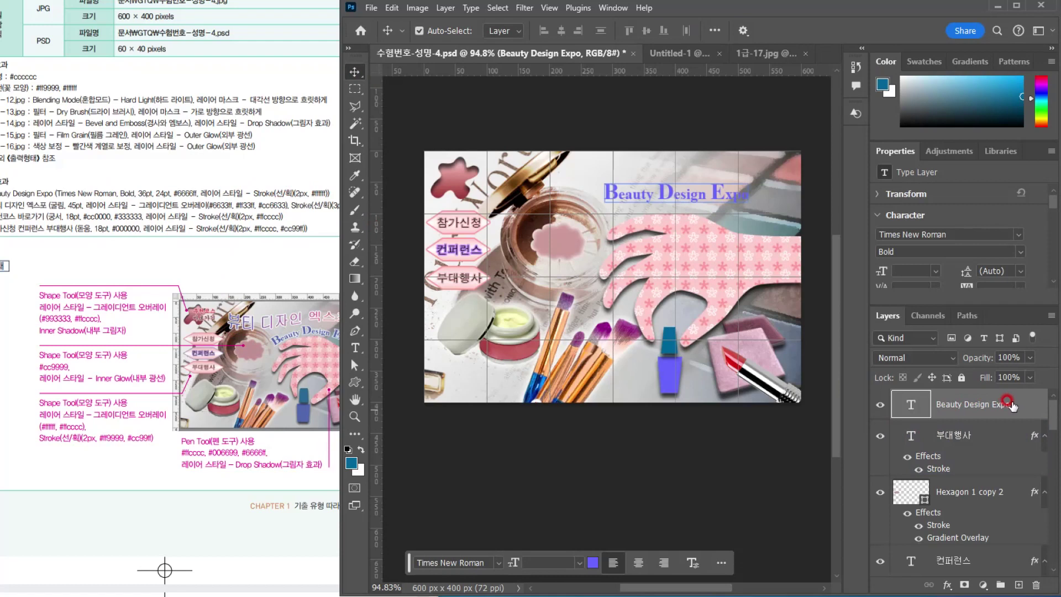
Add a 2 px outside Stroke in white #ffffff to the Beauty Design Expo layer
{"action": "left_click", "coordinate": [944, 584]}
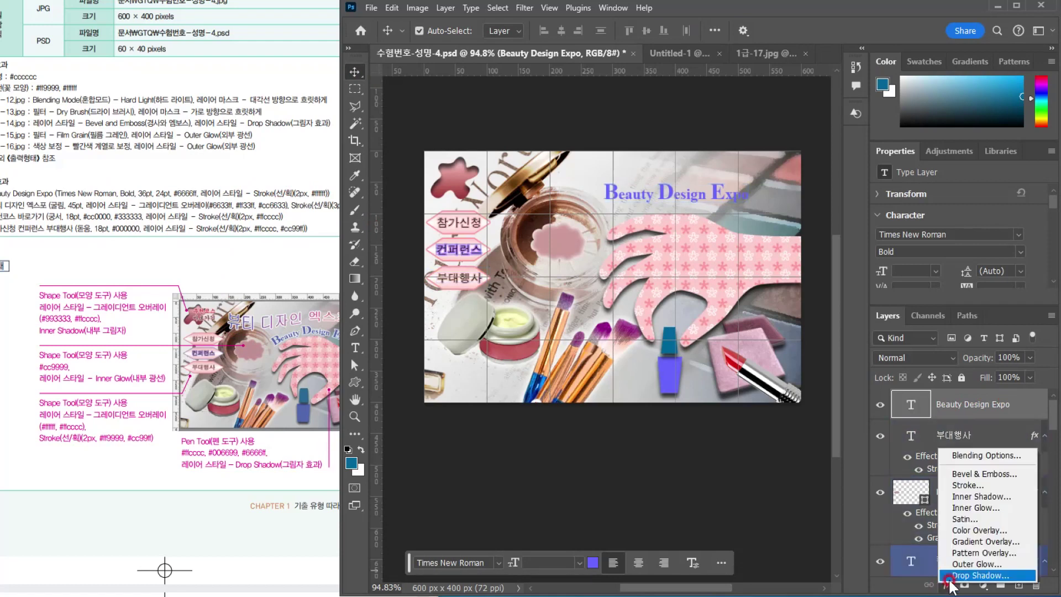
{"action": "left_click", "coordinate": [963, 486]}
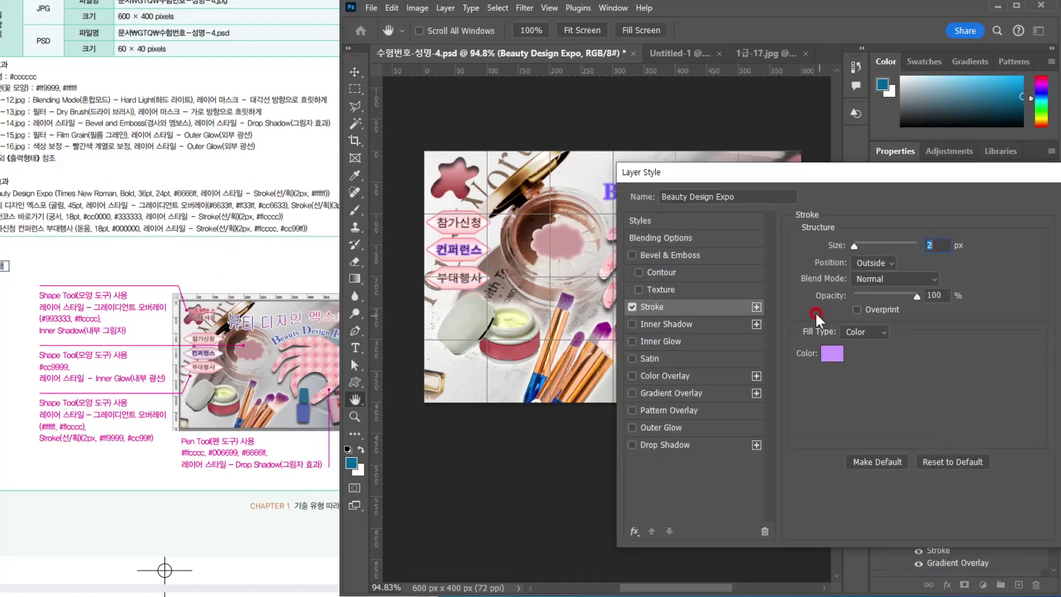
{"action": "left_click", "coordinate": [834, 352]}
{"action": "left_click_drag", "start_coordinate": [655, 300], "coordinate": [524, 189]}
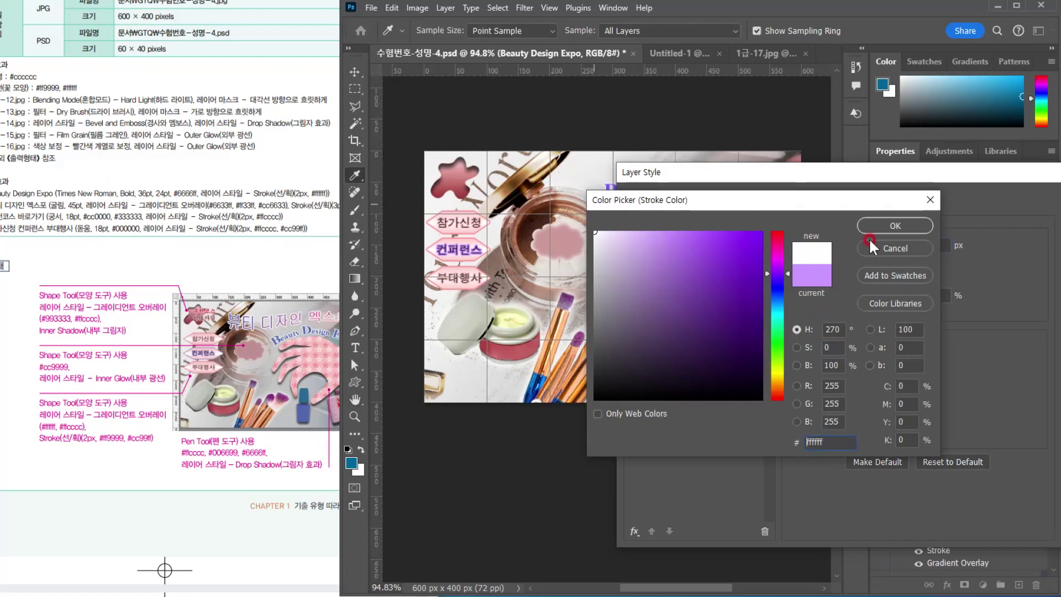
{"action": "left_click", "coordinate": [902, 227]}
{"action": "left_click", "coordinate": [354, 89]}
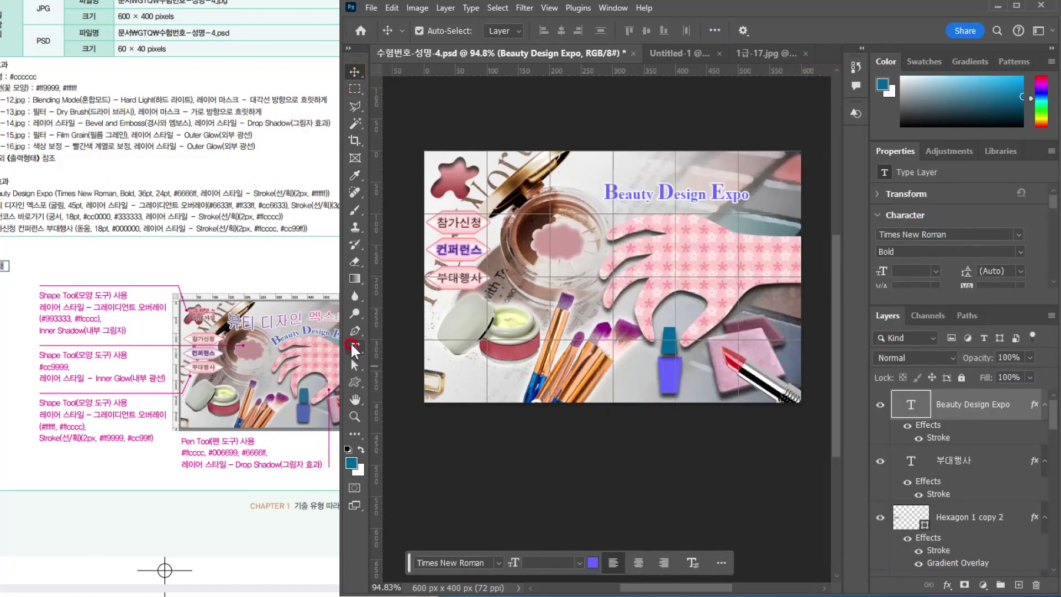
Warp the Beauty Design Expo text with a horizontal Arc at +35% bend and place it just above the patterned hand
{"action": "left_click", "coordinate": [354, 347]}
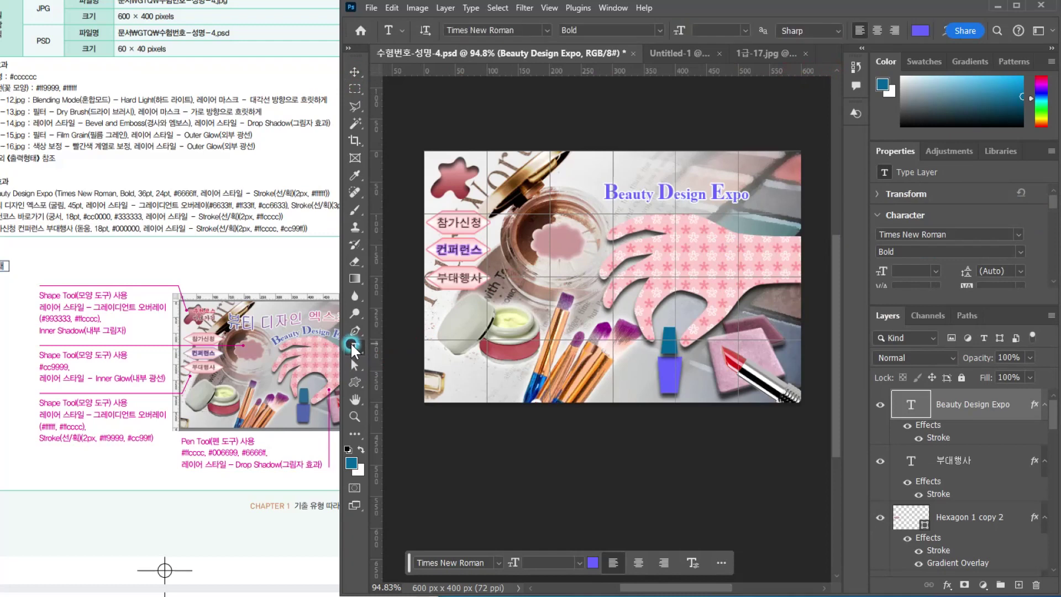
{"action": "left_click", "coordinate": [941, 30]}
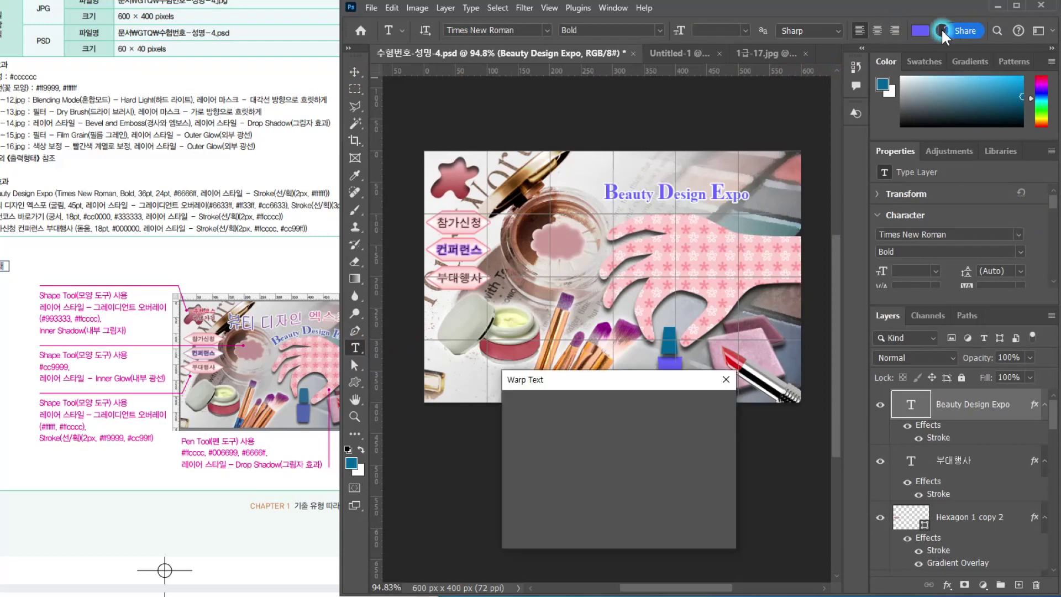
{"action": "left_click", "coordinate": [607, 405]}
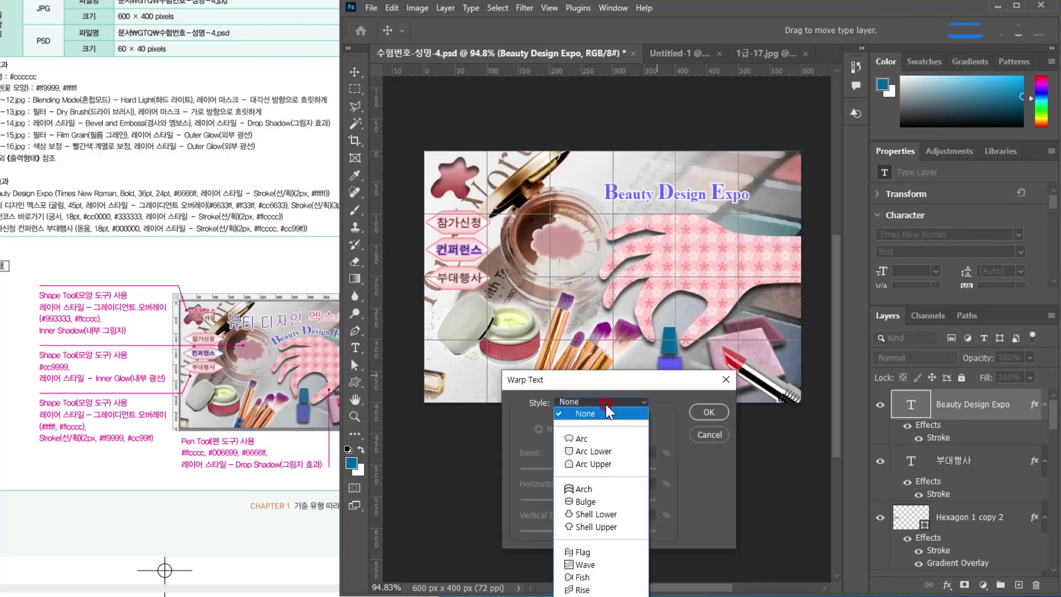
{"action": "left_click", "coordinate": [580, 438]}
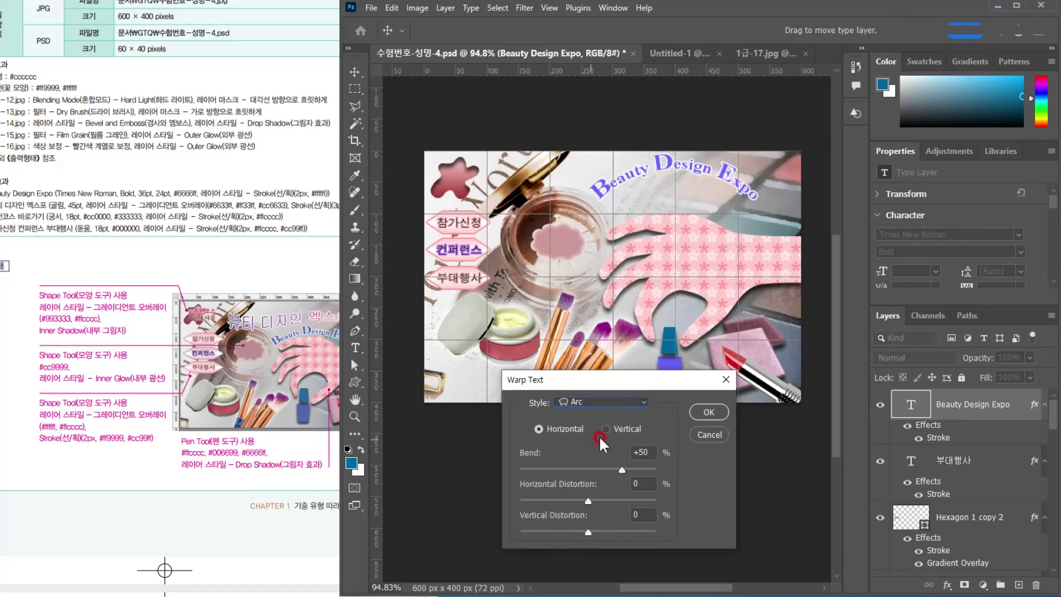
{"action": "left_click_drag", "start_coordinate": [699, 163], "coordinate": [706, 202]}
{"action": "left_click", "coordinate": [681, 442]}
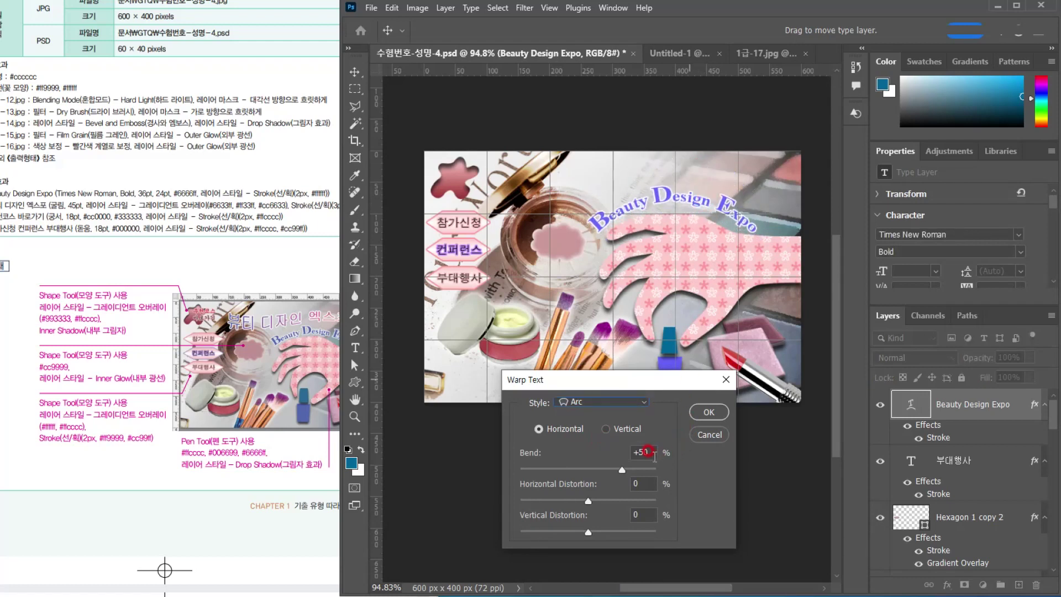
{"action": "left_click_drag", "start_coordinate": [622, 470], "coordinate": [611, 471]}
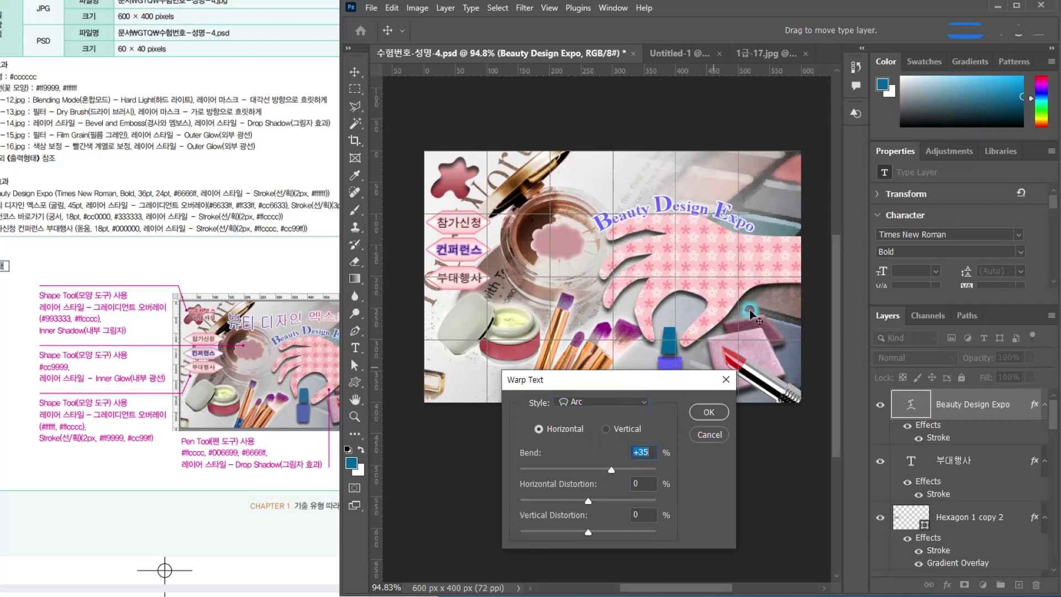
{"action": "left_click_drag", "start_coordinate": [737, 225], "coordinate": [731, 213]}
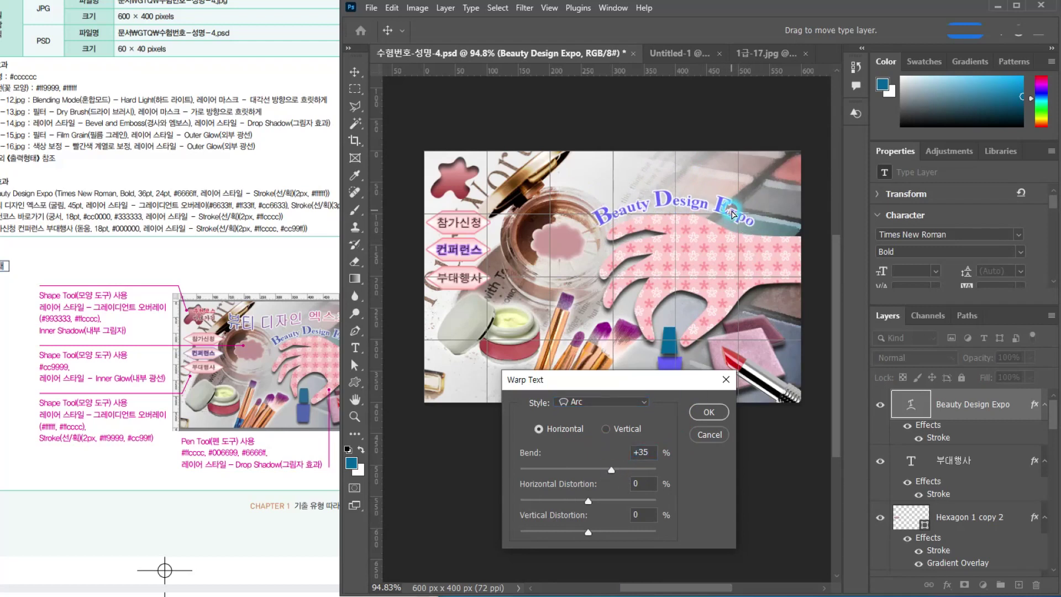
{"action": "left_click", "coordinate": [707, 413]}
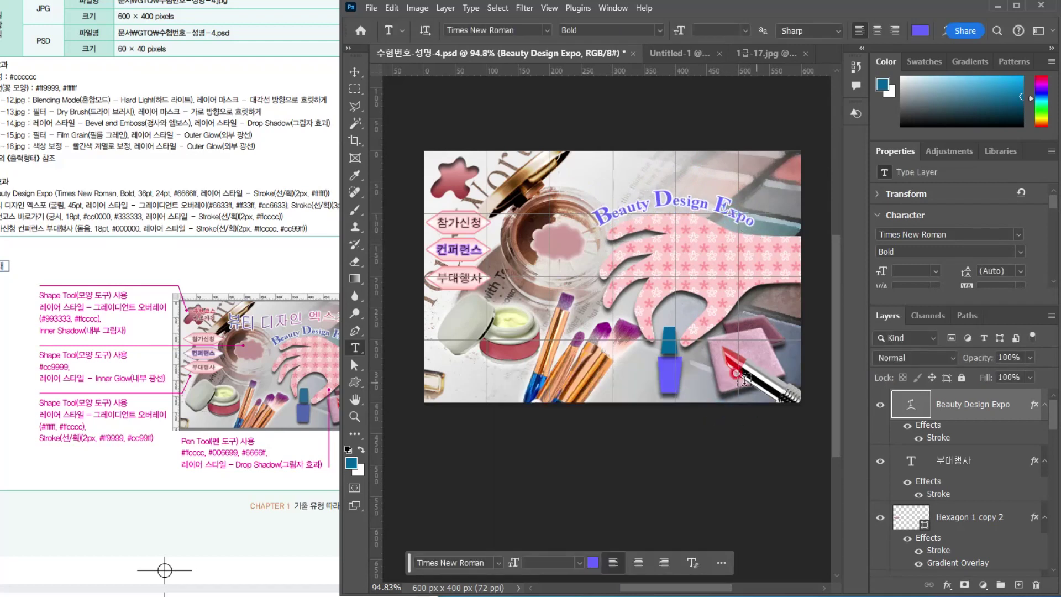
Add a new text layer reading 뷰티 디자인 엑스포 above the Beauty Design Expo title and commit it
{"action": "left_click", "coordinate": [355, 347]}
{"action": "left_click", "coordinate": [521, 175]}
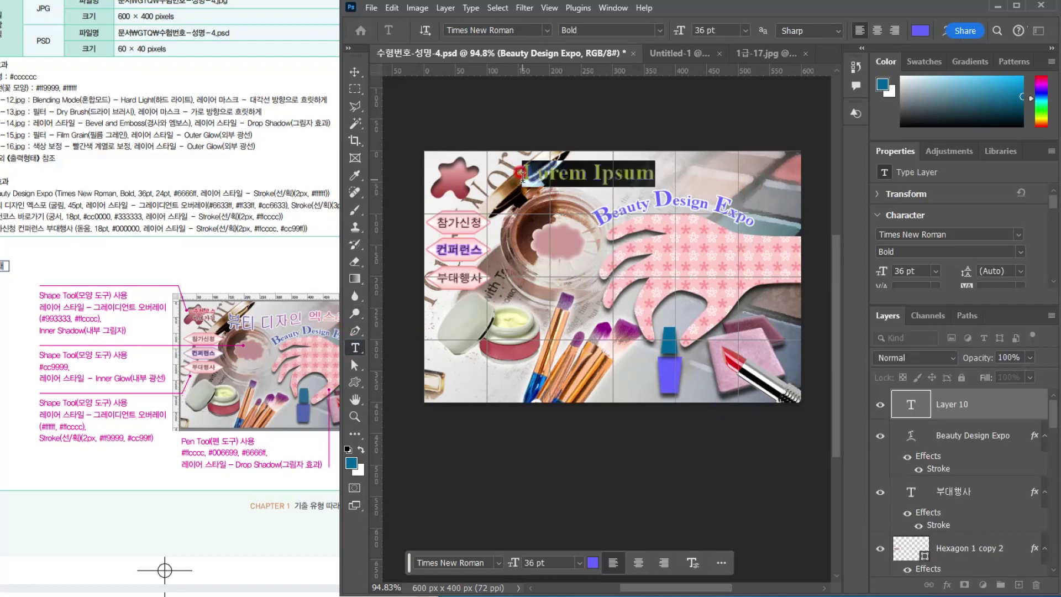
{"action": "type", "text": "뷰티"}
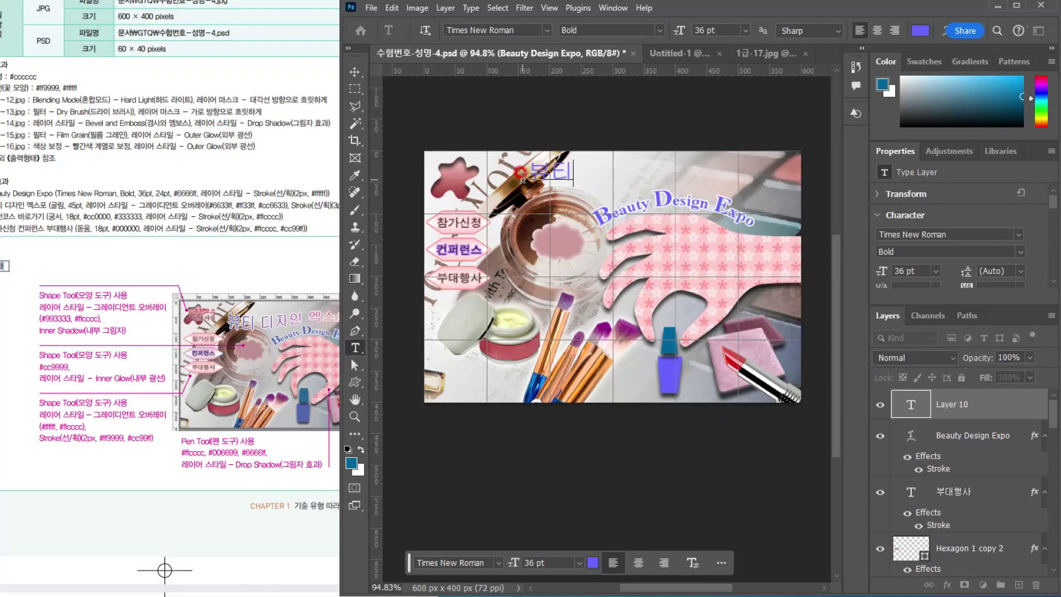
{"action": "type", "text": " 디자인 엑스포"}
{"action": "key", "text": "ctrl+a"}
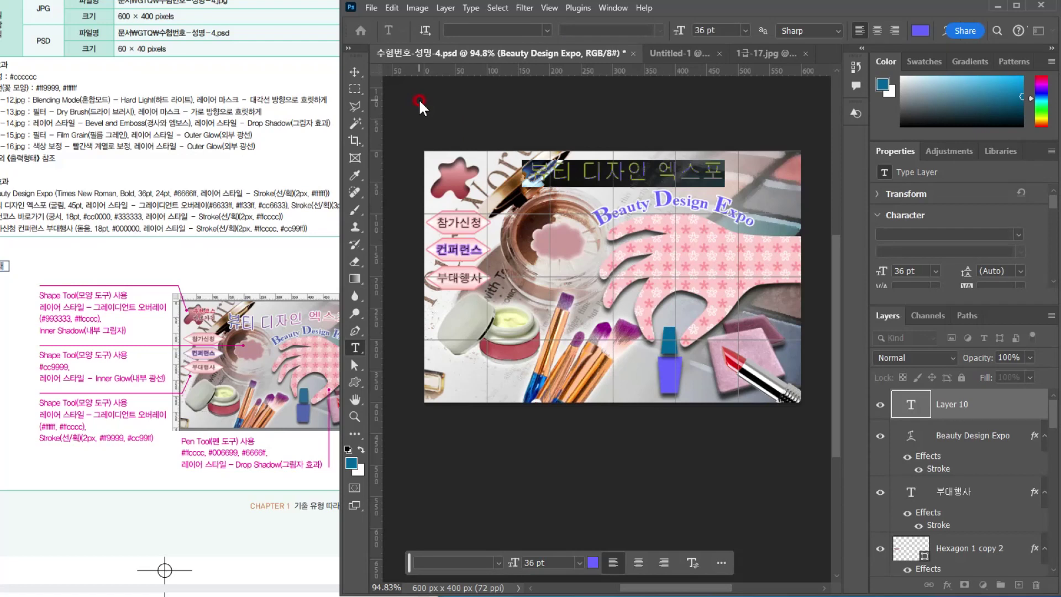
{"action": "left_click", "coordinate": [580, 171]}
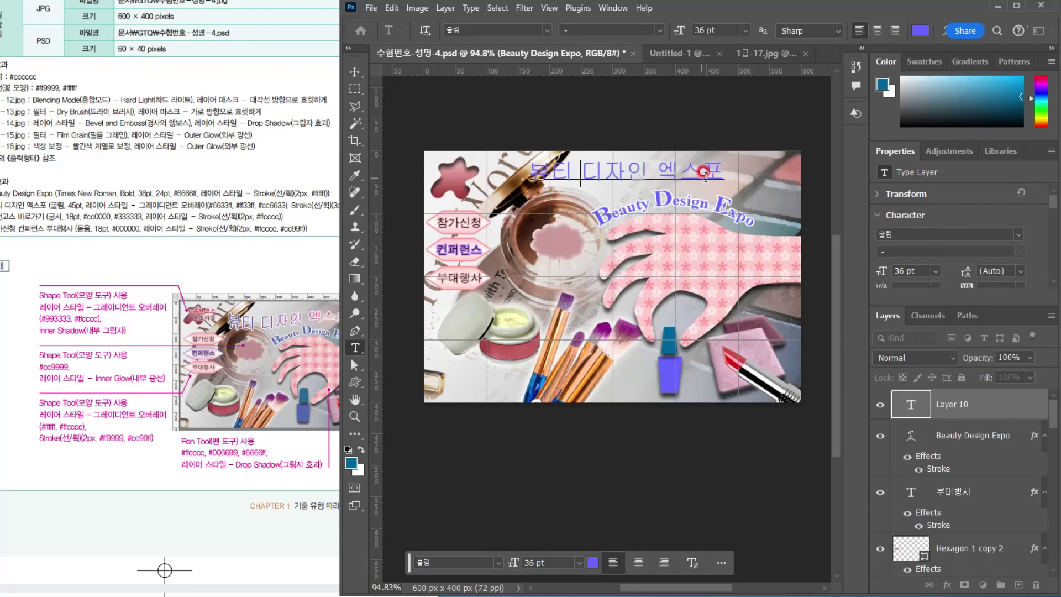
{"action": "key", "text": "ctrl+a"}
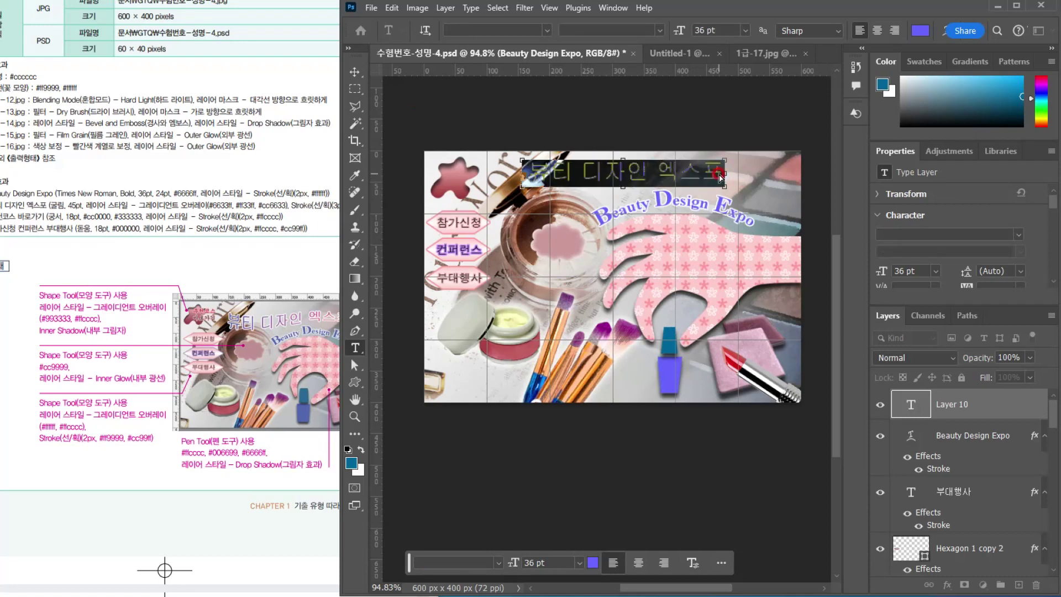
{"action": "left_click", "coordinate": [724, 170]}
{"action": "key", "text": "ctrl+Return"}
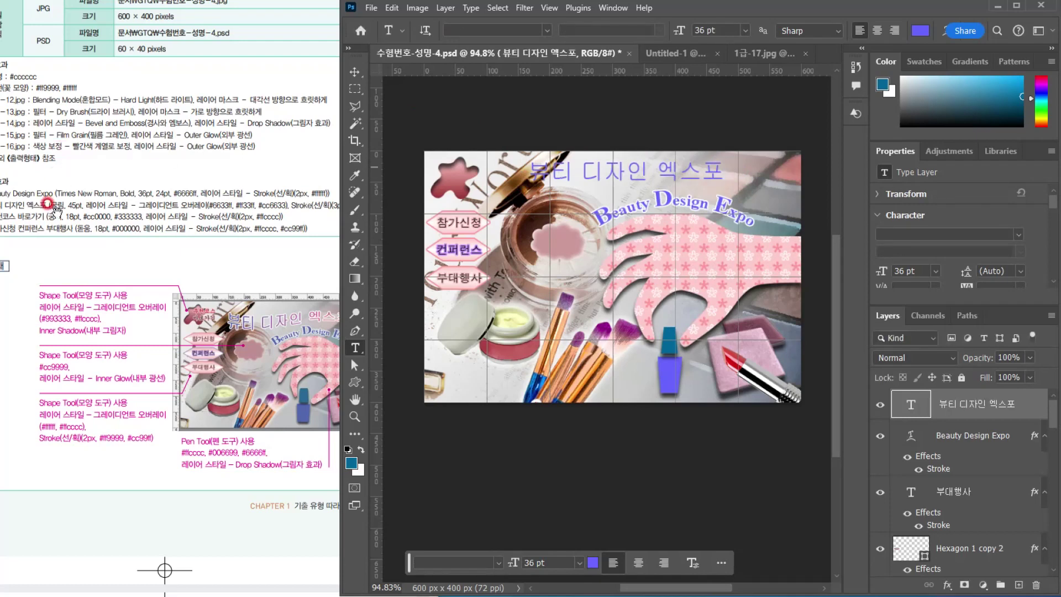
Set the 뷰티 디자인 엑스포 text in the 굴림 font at 45 pt
{"action": "left_click", "coordinate": [524, 37]}
{"action": "left_click", "coordinate": [546, 32]}
{"action": "left_click", "coordinate": [88, 170]}
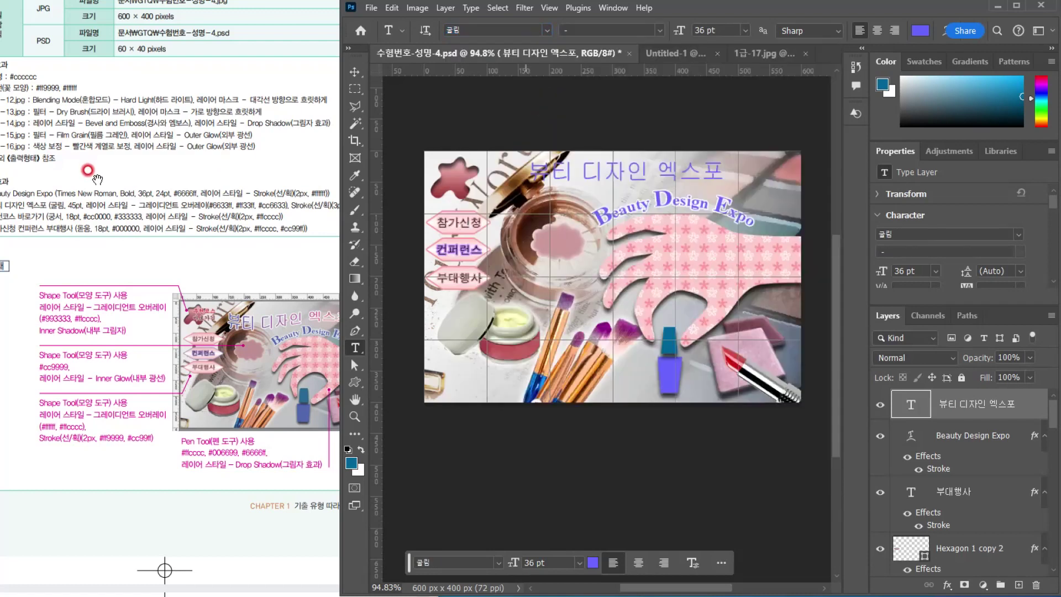
{"action": "left_click", "coordinate": [716, 30]}
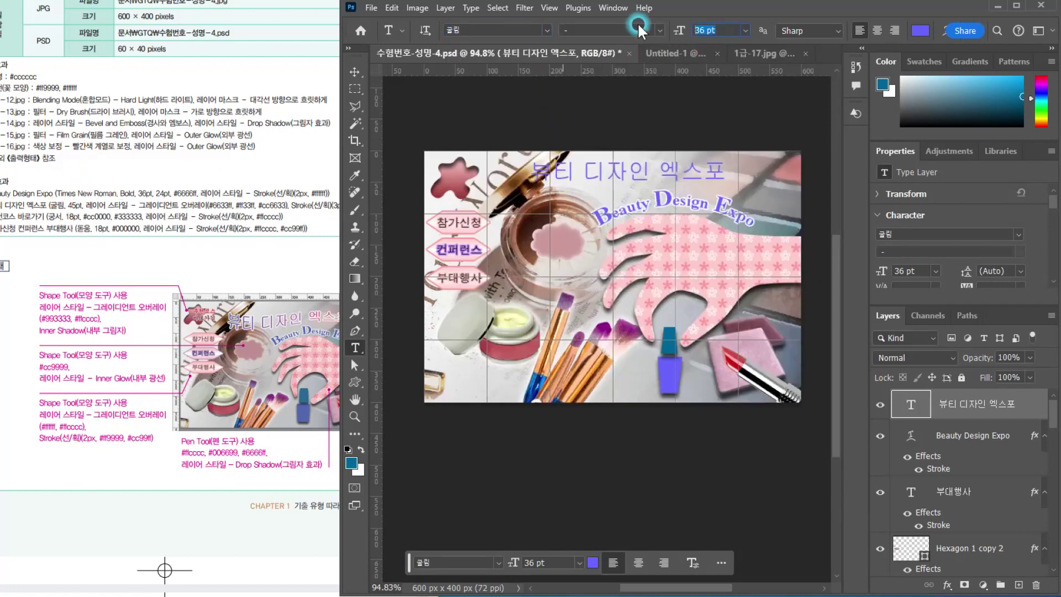
{"action": "type", "text": "45"}
{"action": "key", "text": "Return"}
Add a Gradient Overlay to the 뷰티 디자인 엑스포 layer and set the gradient's starting colour stop to #6633ff
{"action": "left_click", "coordinate": [254, 320]}
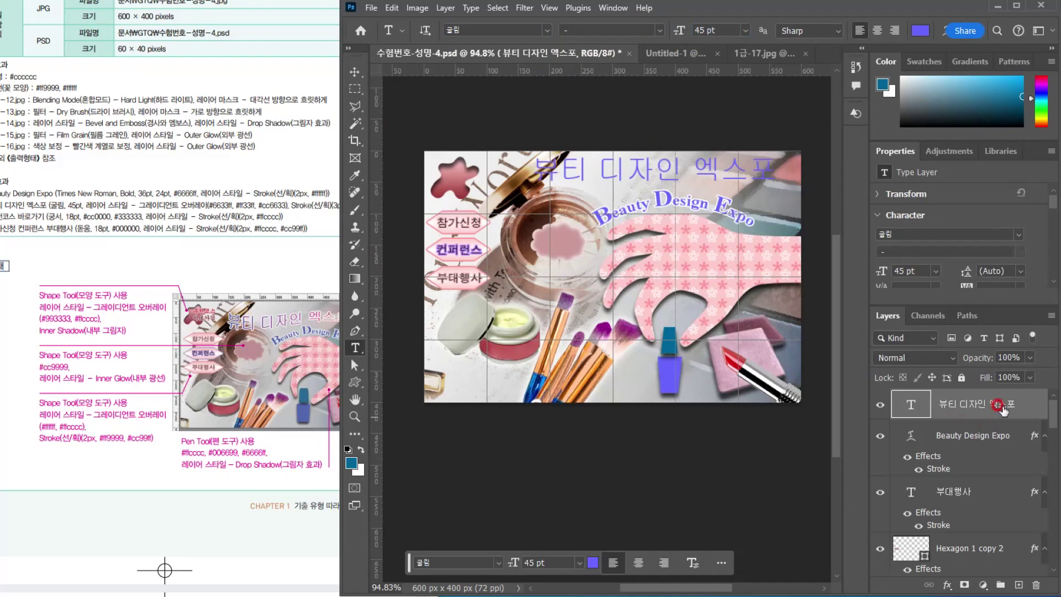
{"action": "left_click", "coordinate": [947, 587]}
{"action": "left_click", "coordinate": [973, 549]}
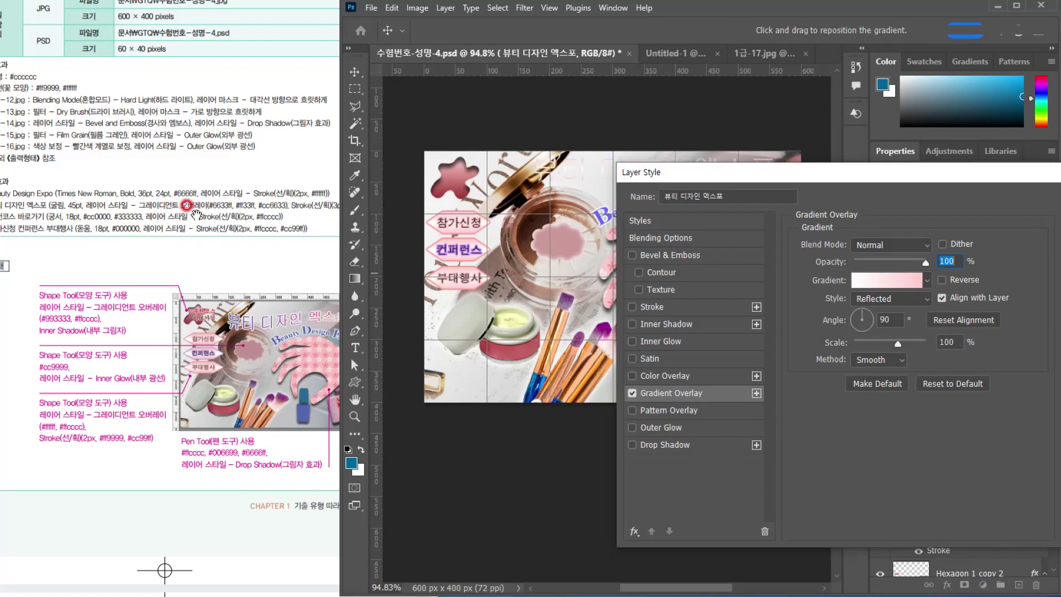
{"action": "left_click_drag", "start_coordinate": [805, 174], "coordinate": [724, 234]}
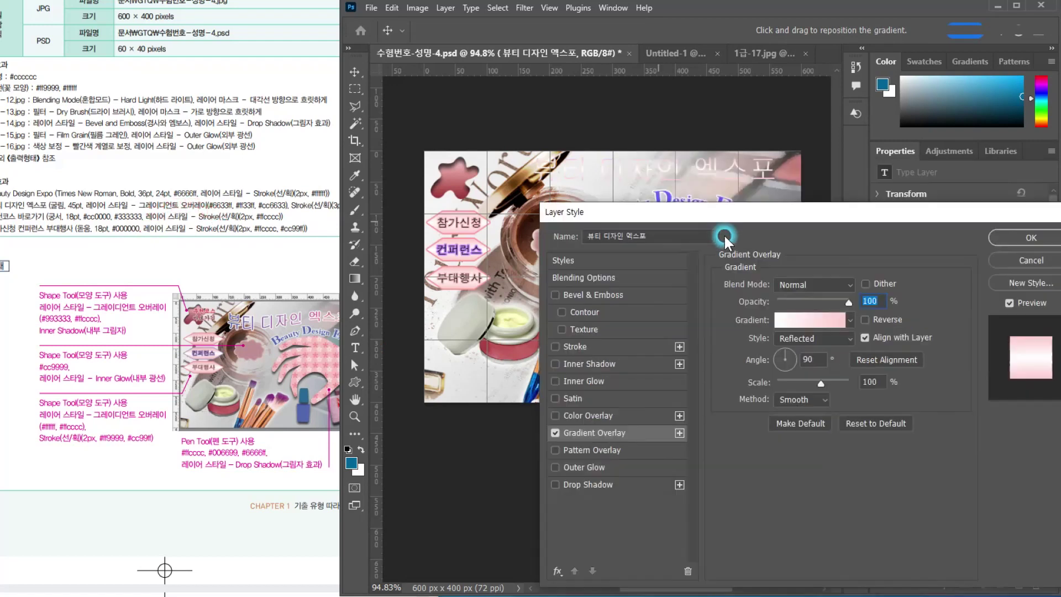
{"action": "left_click", "coordinate": [805, 323]}
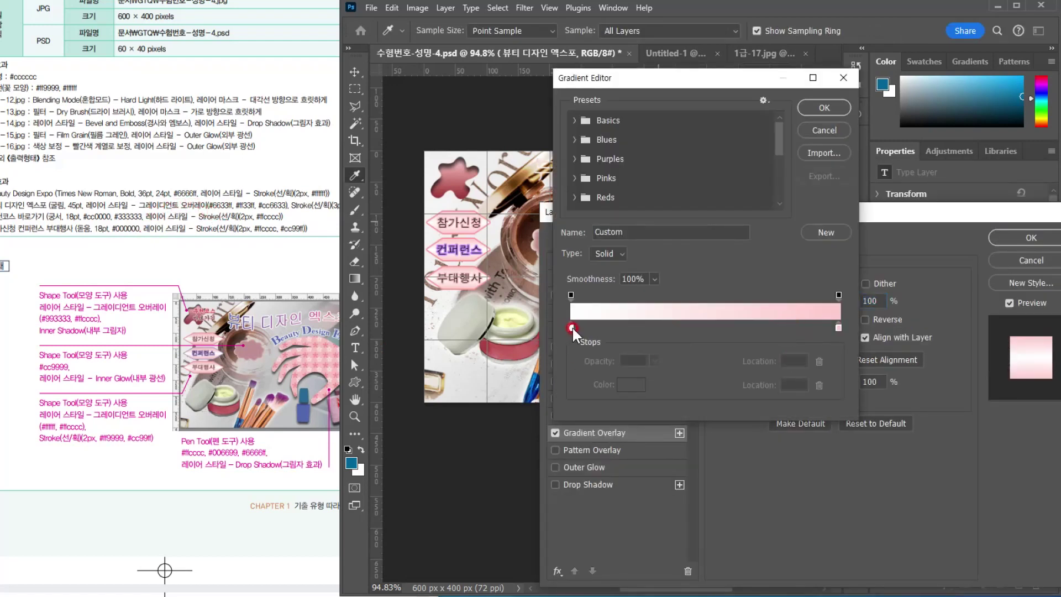
{"action": "double_click", "coordinate": [572, 326]}
{"action": "type", "text": "6"}
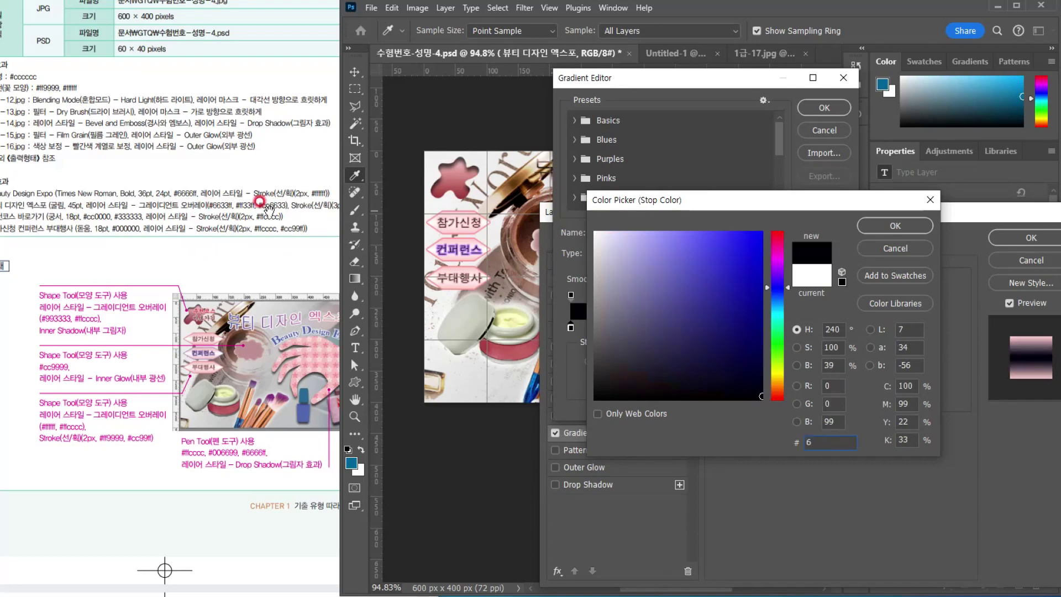
{"action": "type", "text": "333ff"}
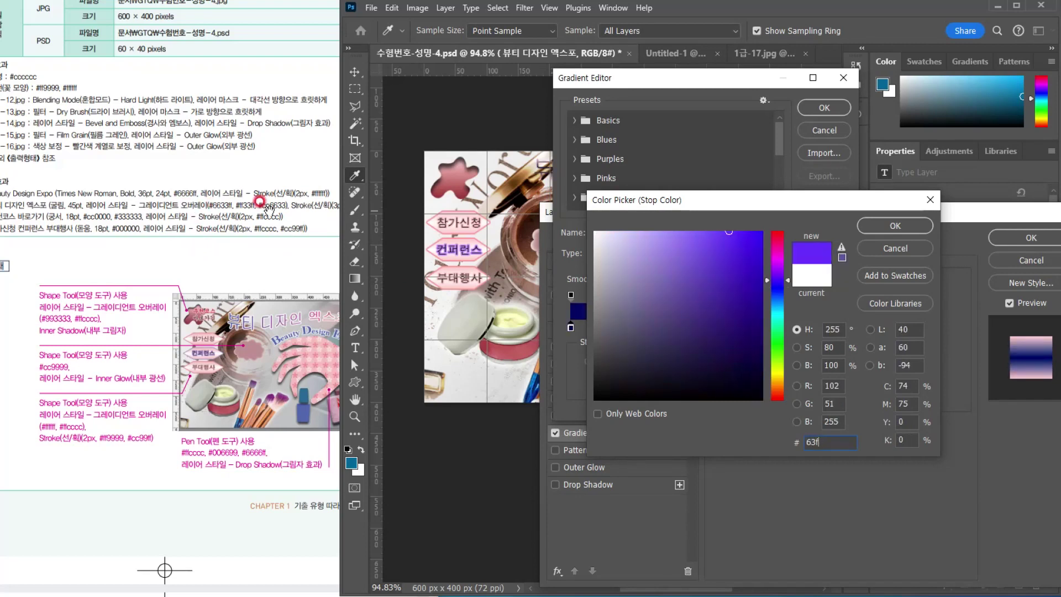
{"action": "key", "text": "Return"}
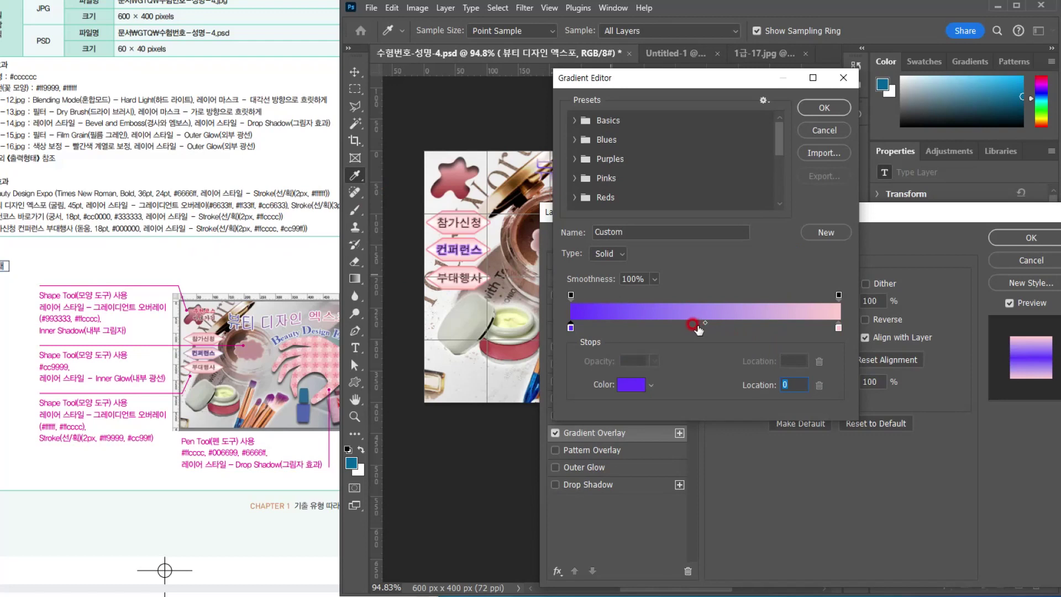
Add a colour stop near the middle of the gradient, at about 47%, and colour it #ff33ff
{"action": "left_click", "coordinate": [695, 326]}
{"action": "double_click", "coordinate": [695, 326]}
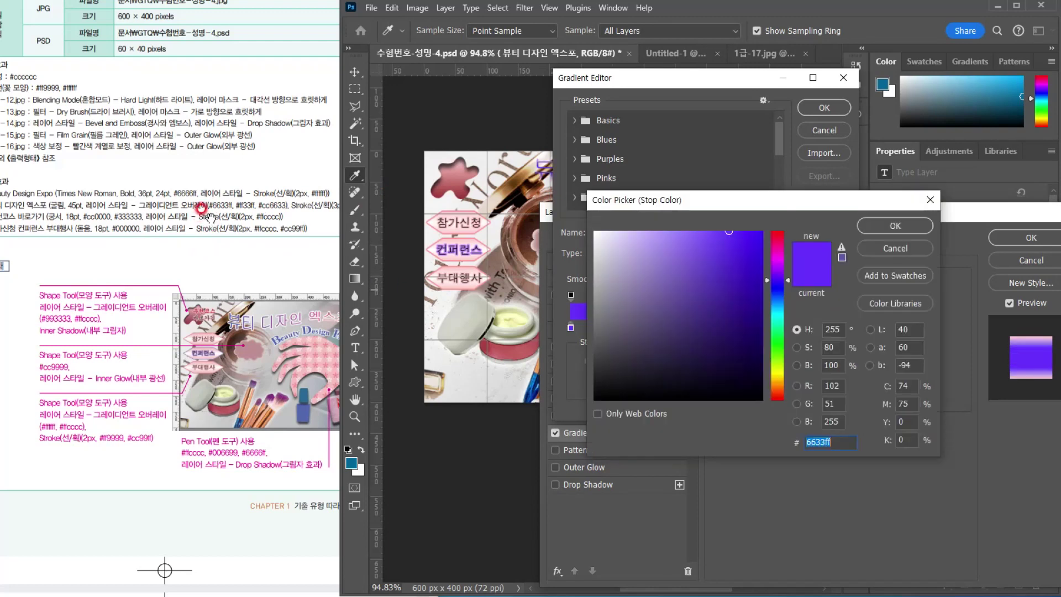
{"action": "type", "text": "ff33ff"}
{"action": "key", "text": "Return"}
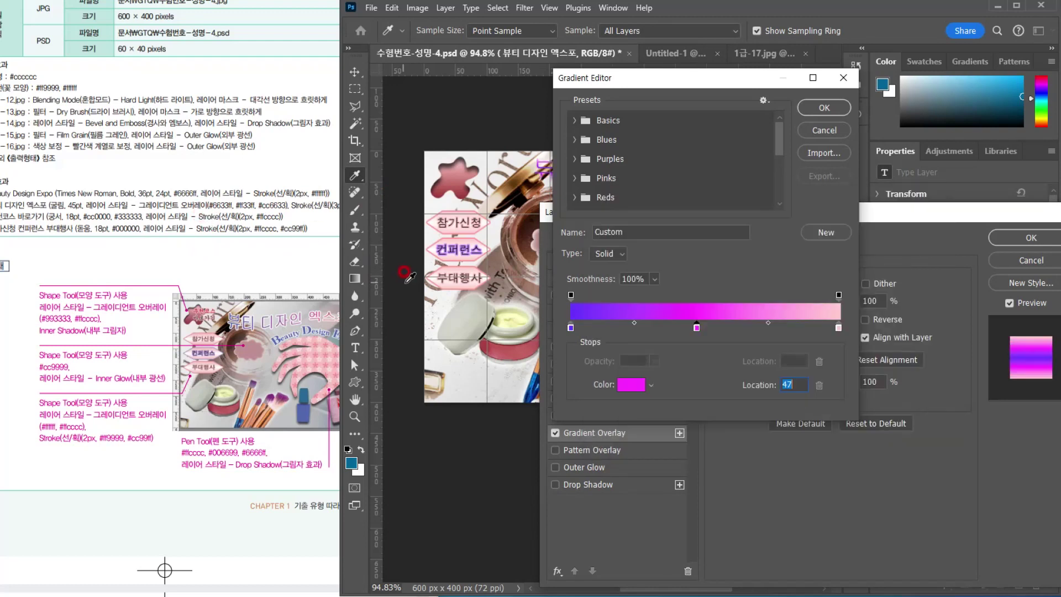
Set the gradient's end colour stop to #cc6633 and accept the edited gradient
{"action": "double_click", "coordinate": [838, 327]}
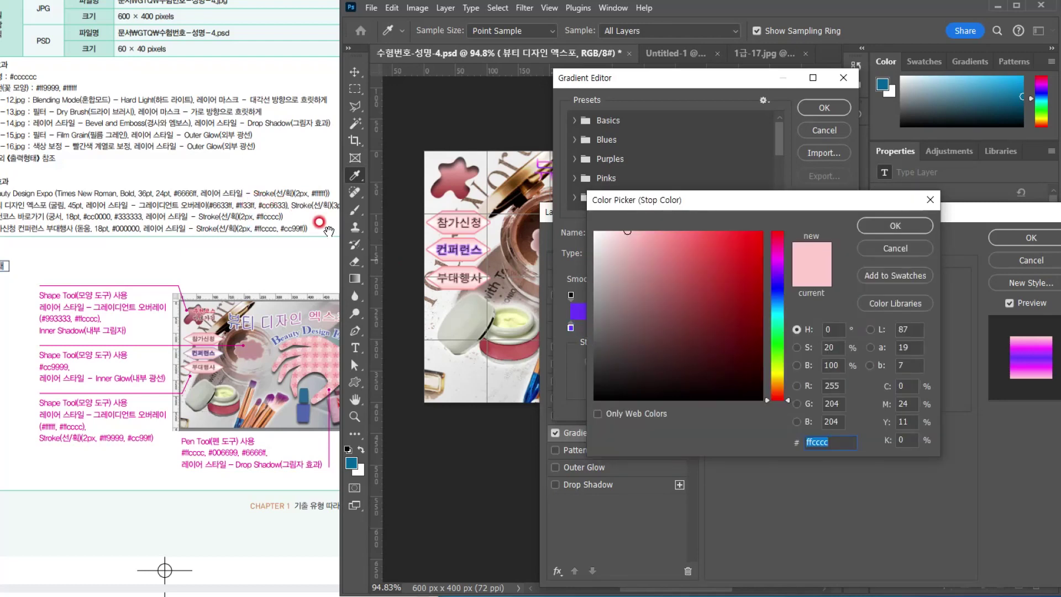
{"action": "type", "text": "c63"}
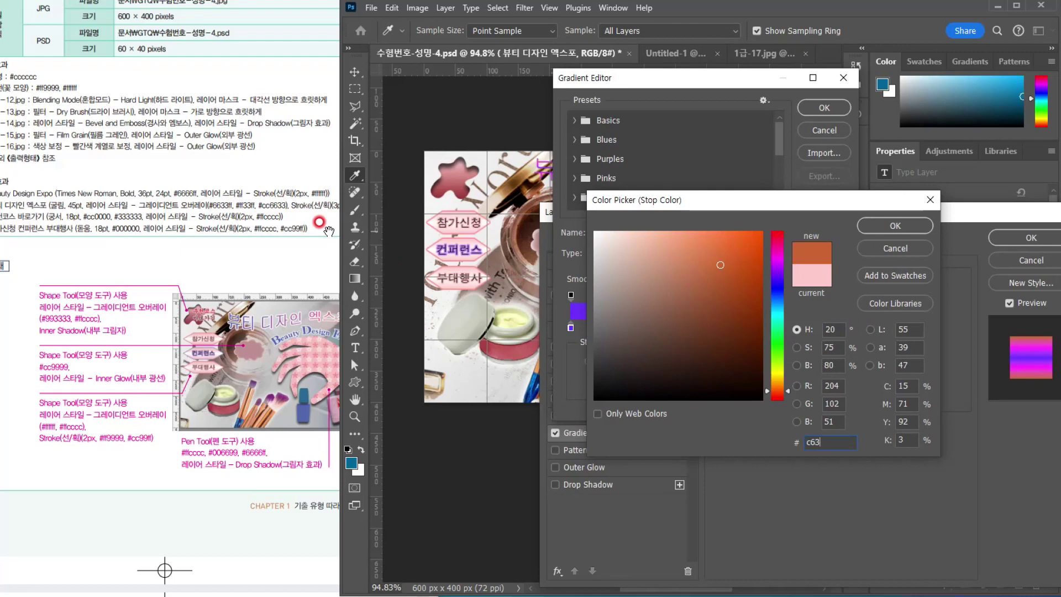
{"action": "key", "text": "Return"}
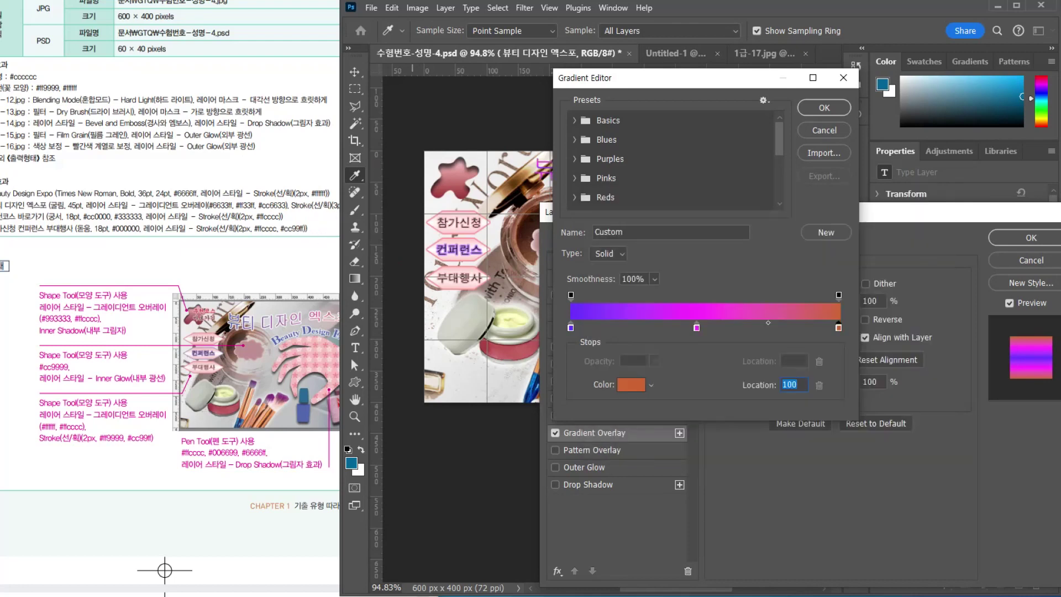
{"action": "left_click", "coordinate": [805, 107]}
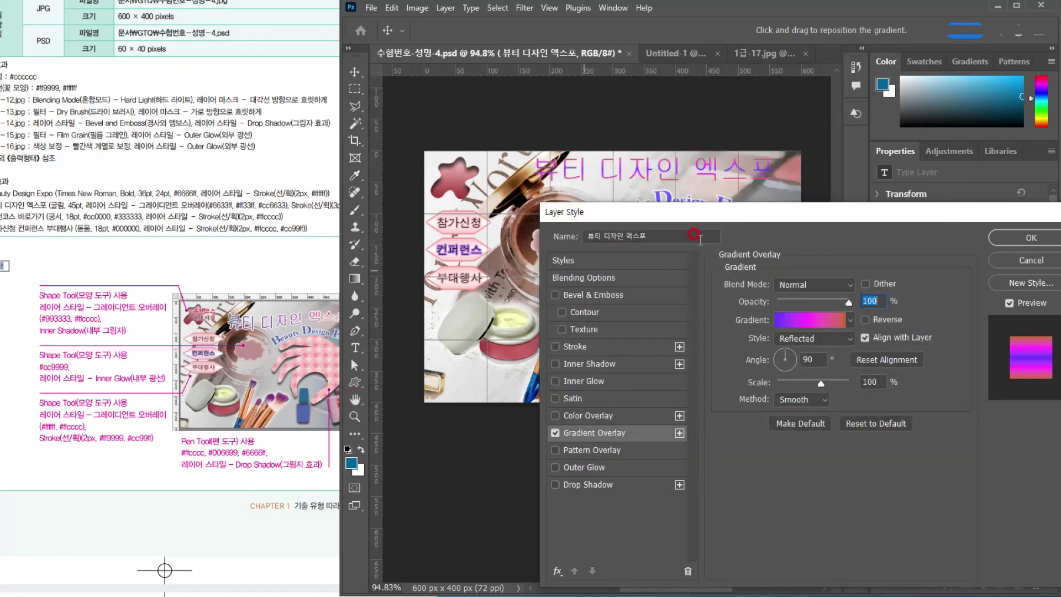
Make the title's Gradient Overlay linear with an angle of 0°
{"action": "left_click", "coordinate": [802, 350]}
{"action": "left_click", "coordinate": [804, 338]}
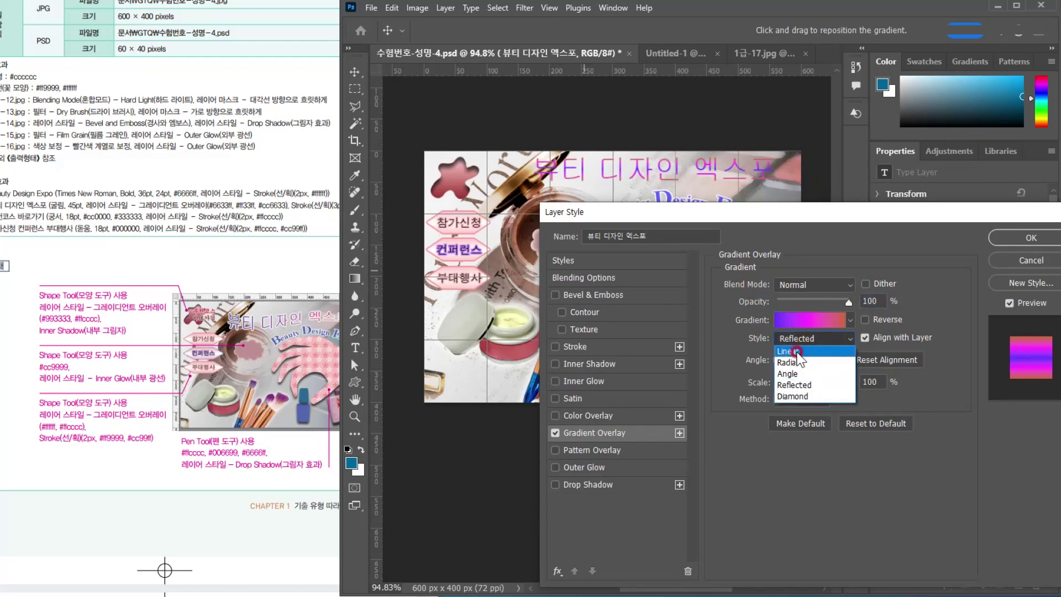
{"action": "left_click", "coordinate": [797, 352]}
{"action": "left_click_drag", "start_coordinate": [815, 360], "coordinate": [774, 357]}
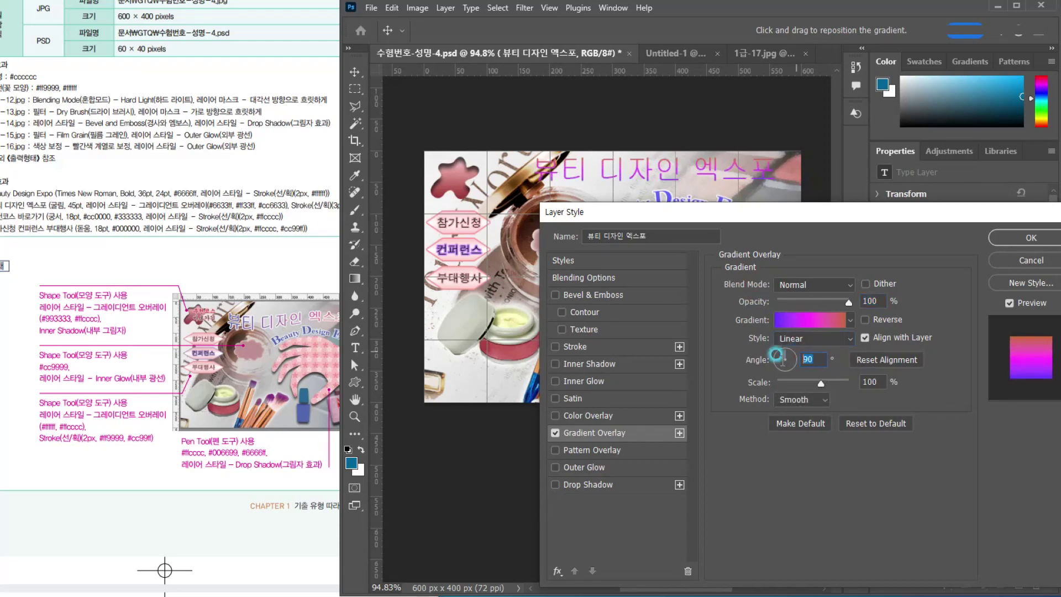
{"action": "type", "text": "0"}
{"action": "left_click", "coordinate": [314, 431]}
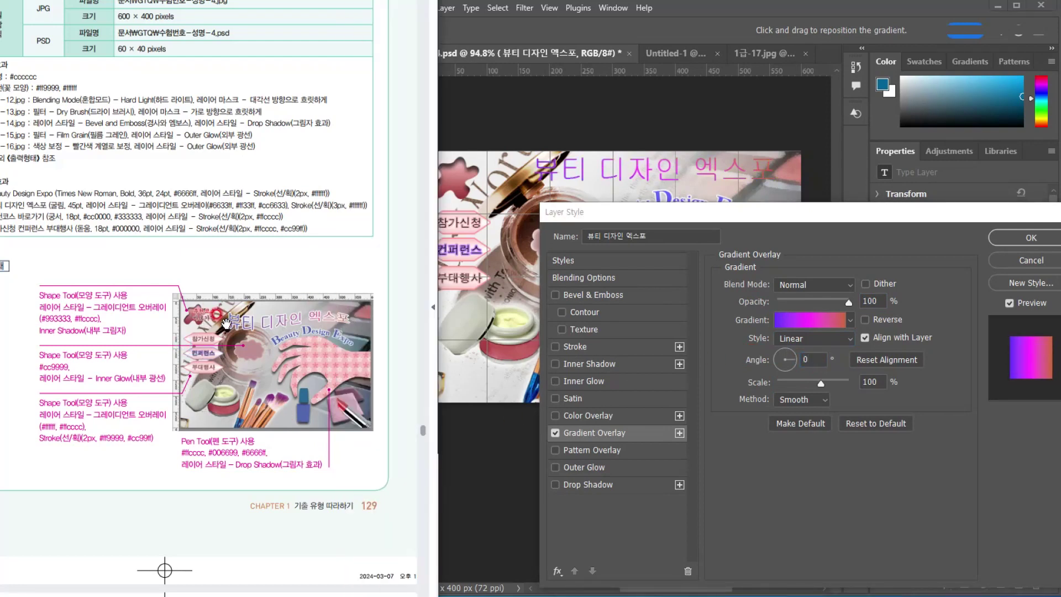
Add a 3 px white outside Stroke to the 뷰티 디자인 엑스포 layer and accept the layer style
{"action": "left_click", "coordinate": [713, 214]}
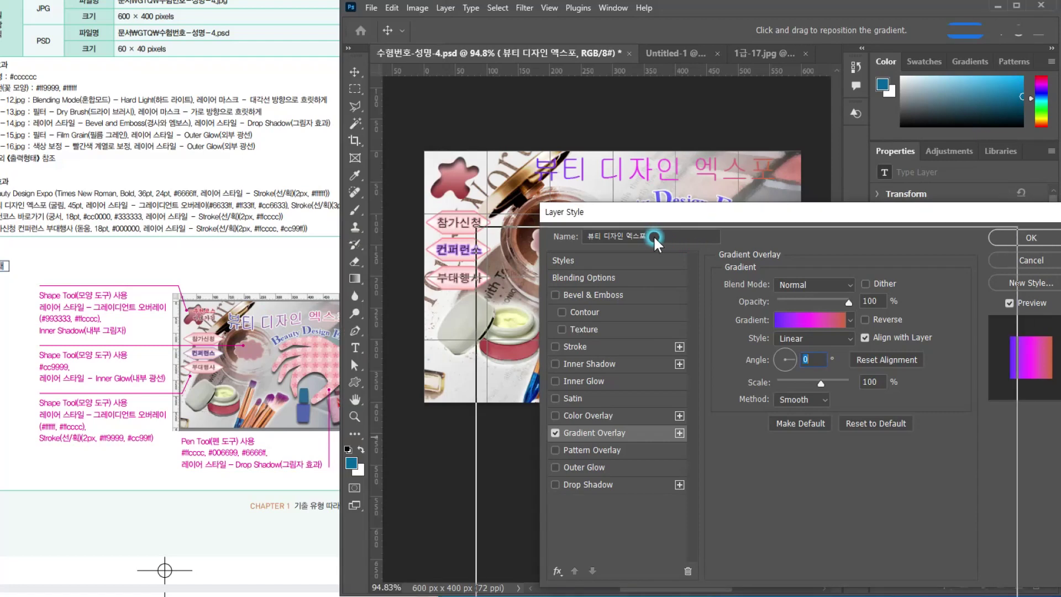
{"action": "left_click_drag", "start_coordinate": [712, 214], "coordinate": [648, 239]}
{"action": "left_click", "coordinate": [329, 208]}
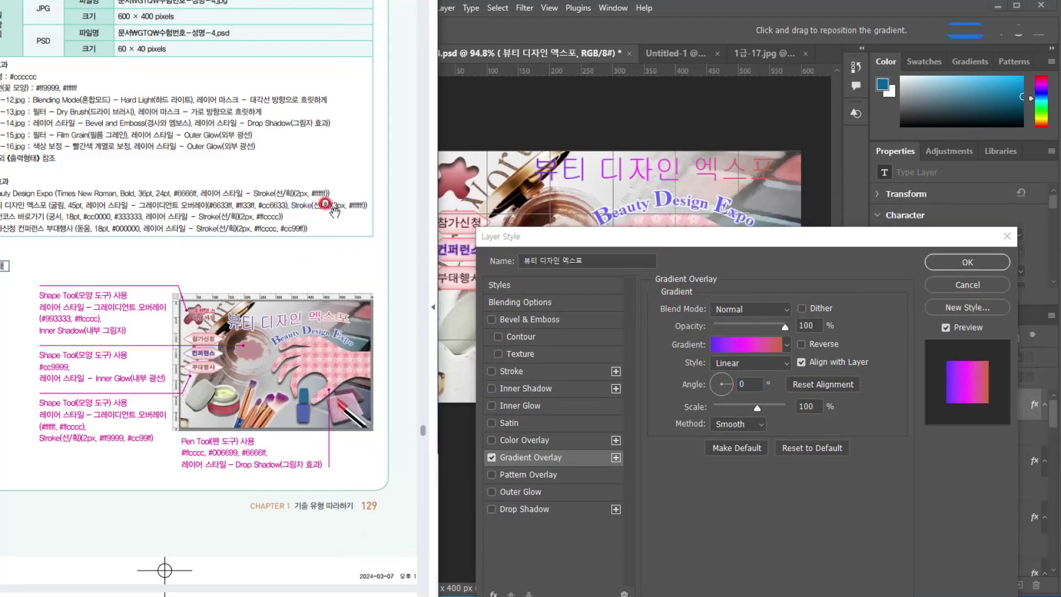
{"action": "left_click_drag", "start_coordinate": [557, 243], "coordinate": [605, 243]}
{"action": "left_click", "coordinate": [579, 369]}
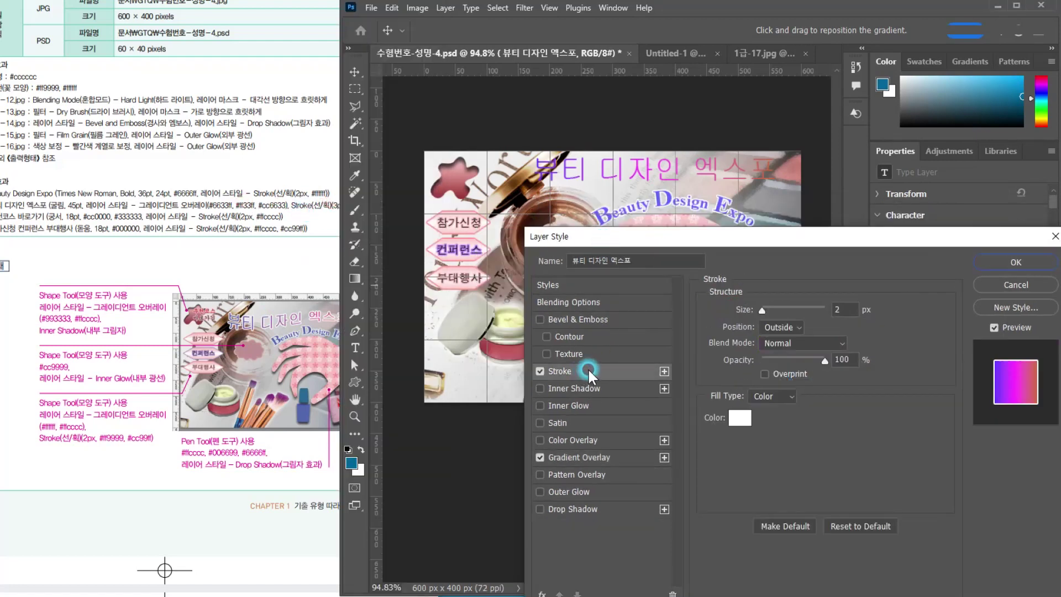
{"action": "type", "text": "3"}
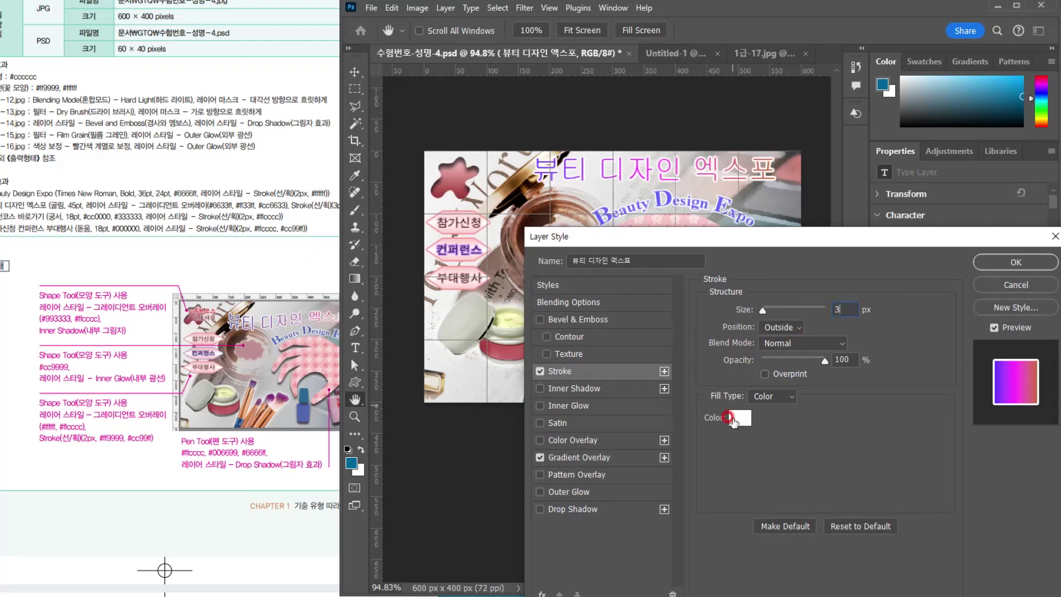
{"action": "left_click", "coordinate": [1031, 265]}
Apply the Flag warp style to the 뷰티 디자인 엑스포 title and shift the text down slightly so it sits inside the canvas
{"action": "left_click", "coordinate": [231, 323]}
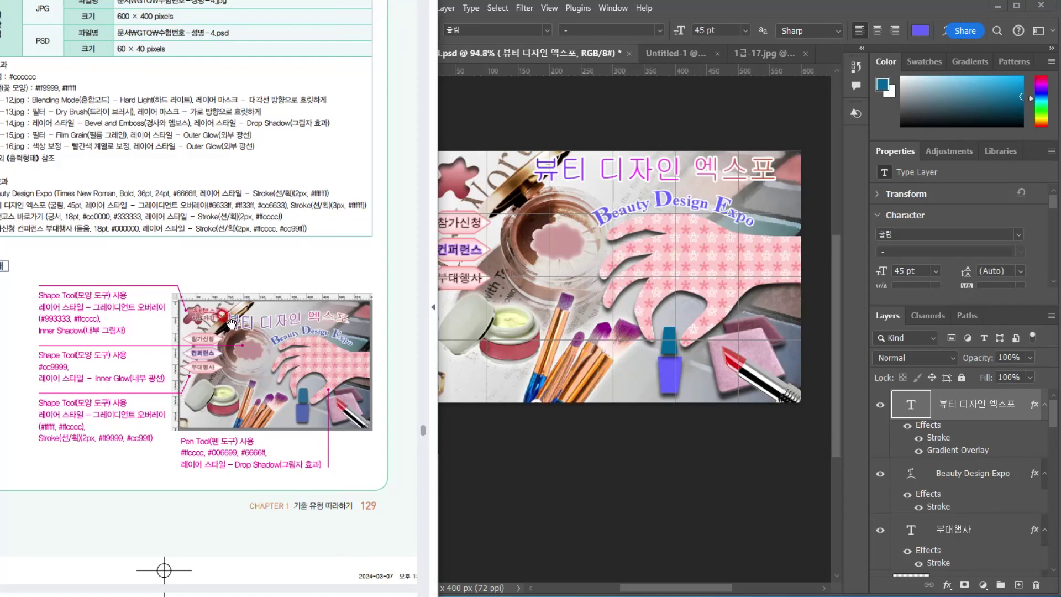
{"action": "left_click", "coordinate": [745, 38]}
{"action": "left_click", "coordinate": [441, 312]}
{"action": "left_click", "coordinate": [914, 173]}
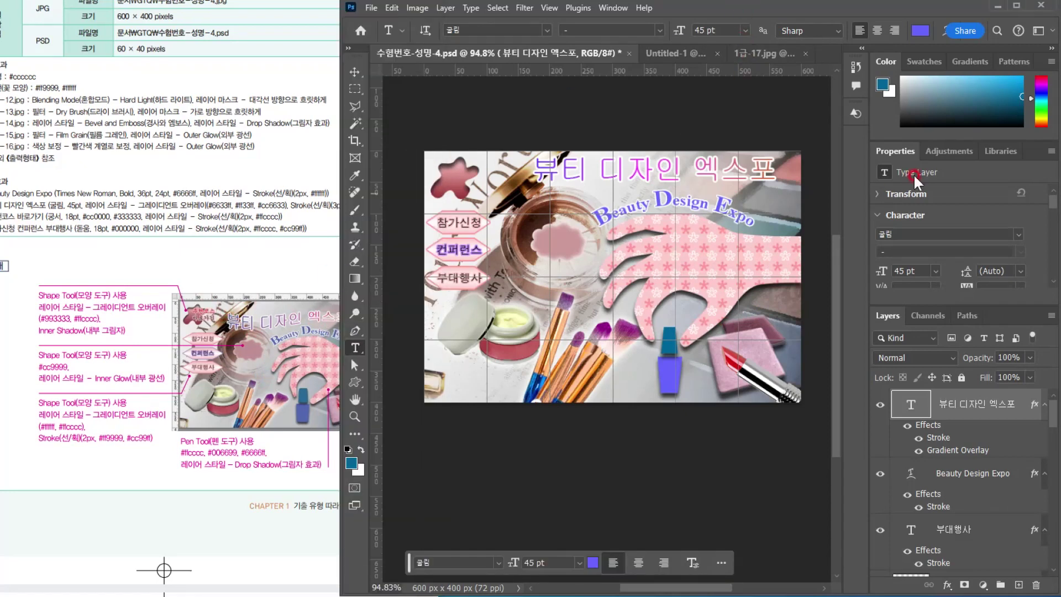
{"action": "left_click", "coordinate": [352, 355]}
{"action": "left_click", "coordinate": [440, 314]}
{"action": "left_click", "coordinate": [941, 30]}
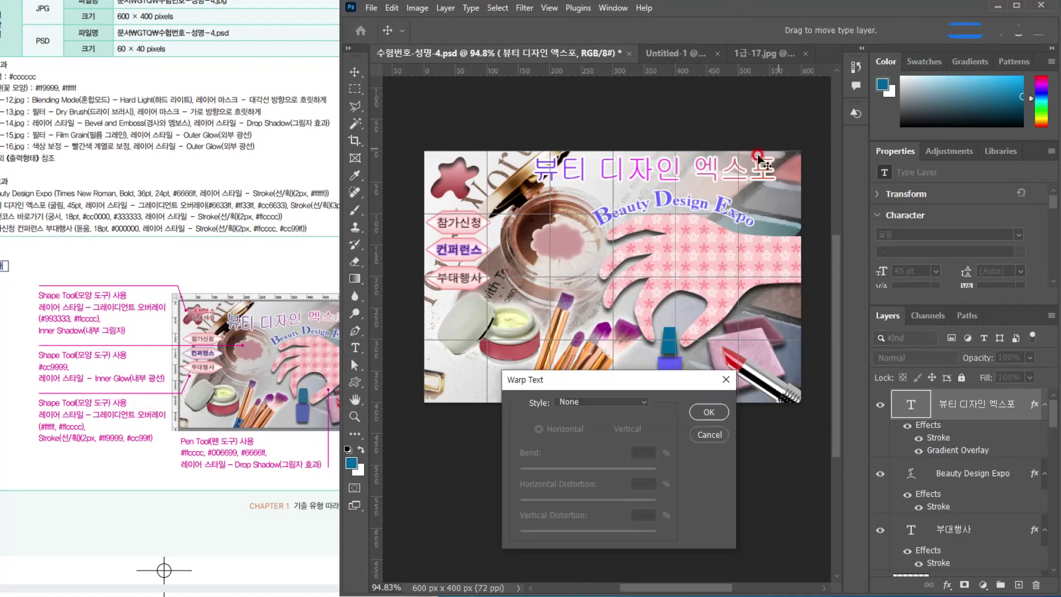
{"action": "left_click", "coordinate": [592, 398]}
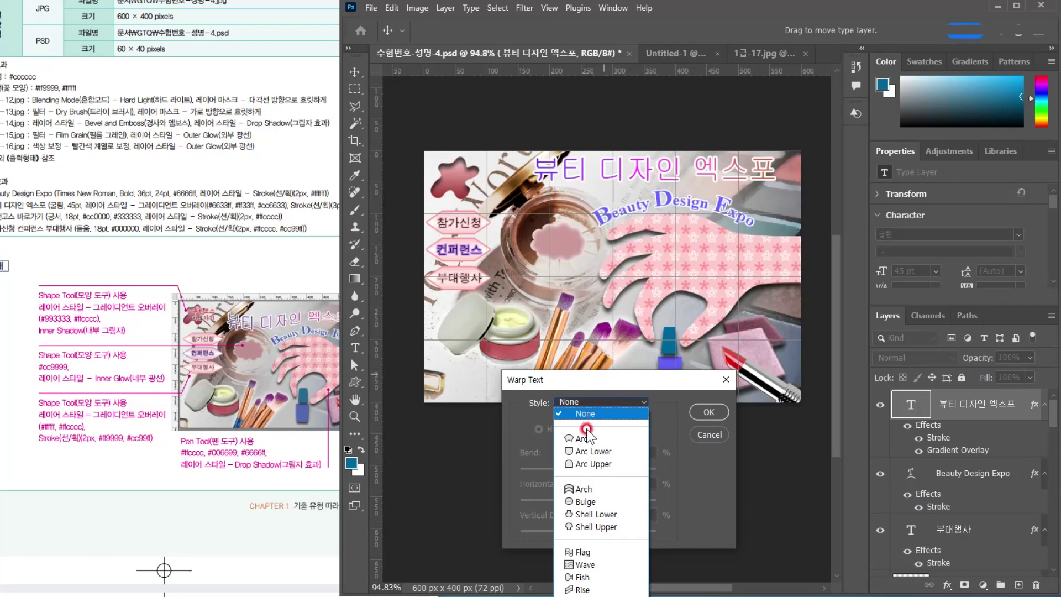
{"action": "left_click", "coordinate": [597, 552]}
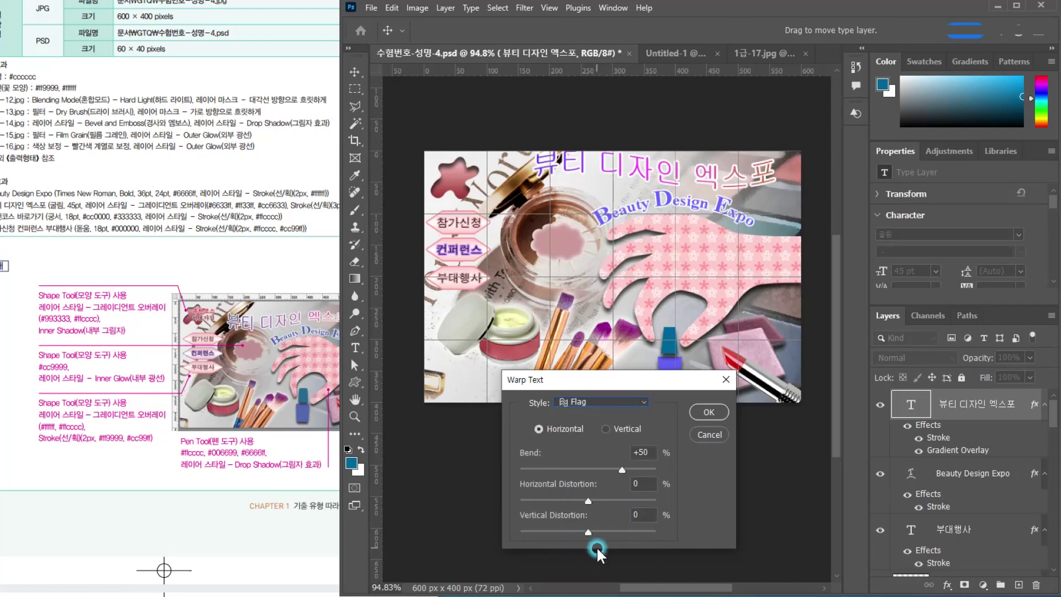
{"action": "left_click_drag", "start_coordinate": [564, 166], "coordinate": [565, 187]}
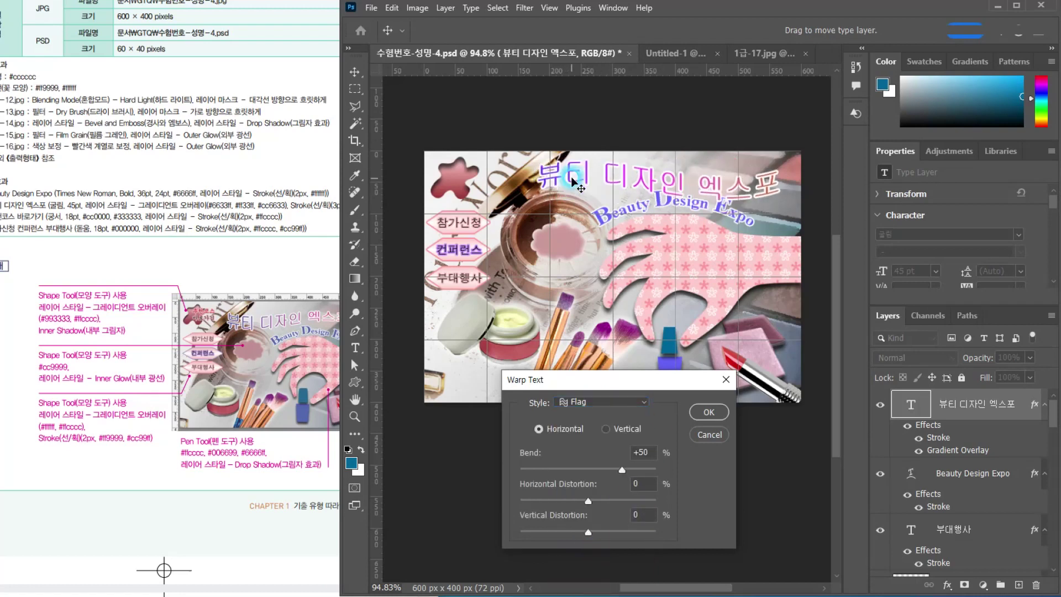
Set the Flag warp's bend to -50% and its horizontal distortion to -54%, and accept the warp
{"action": "left_click_drag", "start_coordinate": [622, 470], "coordinate": [553, 485]}
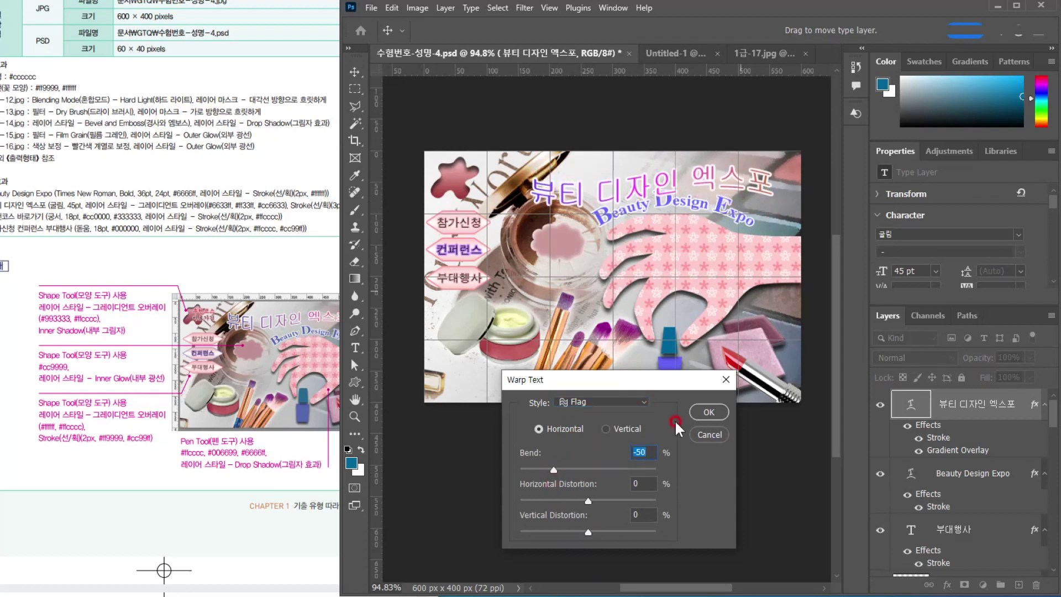
{"action": "left_click_drag", "start_coordinate": [588, 502], "coordinate": [551, 506]}
{"action": "left_click_drag", "start_coordinate": [224, 360], "coordinate": [193, 349]}
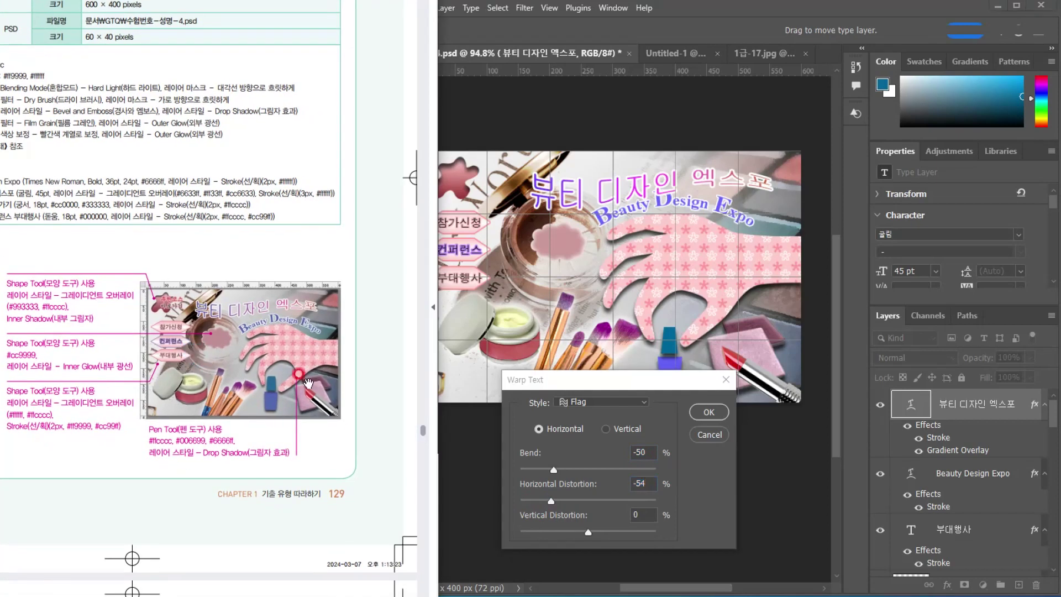
{"action": "left_click", "coordinate": [693, 415]}
{"action": "left_click", "coordinate": [709, 412]}
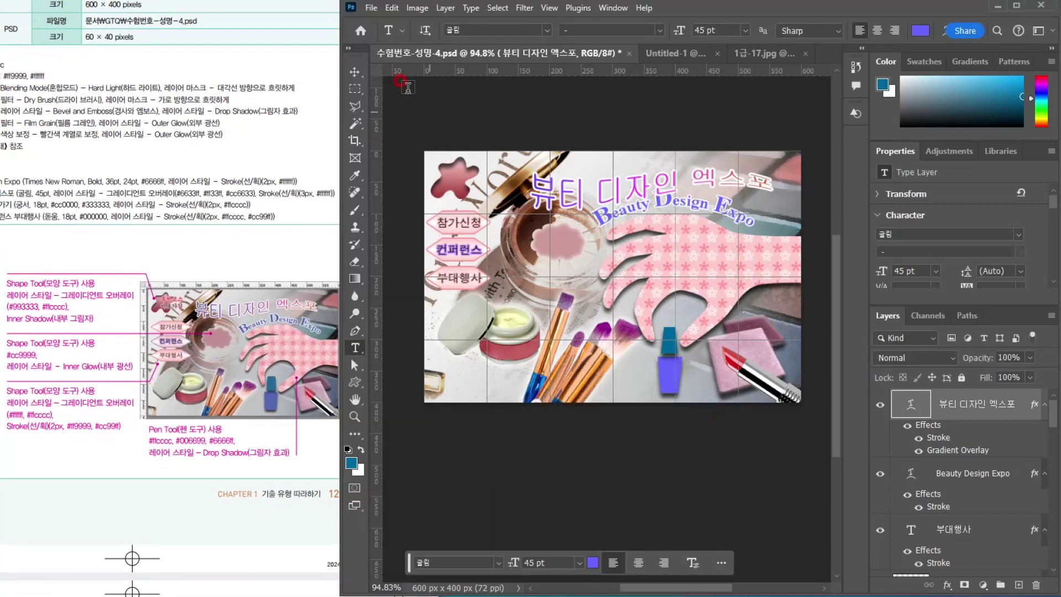
Move the warped title slightly up and to the left above Beauty Design Expo, and check the text specifications on the reference sheet
{"action": "left_click", "coordinate": [353, 75]}
{"action": "left_click_drag", "start_coordinate": [741, 185], "coordinate": [722, 174]}
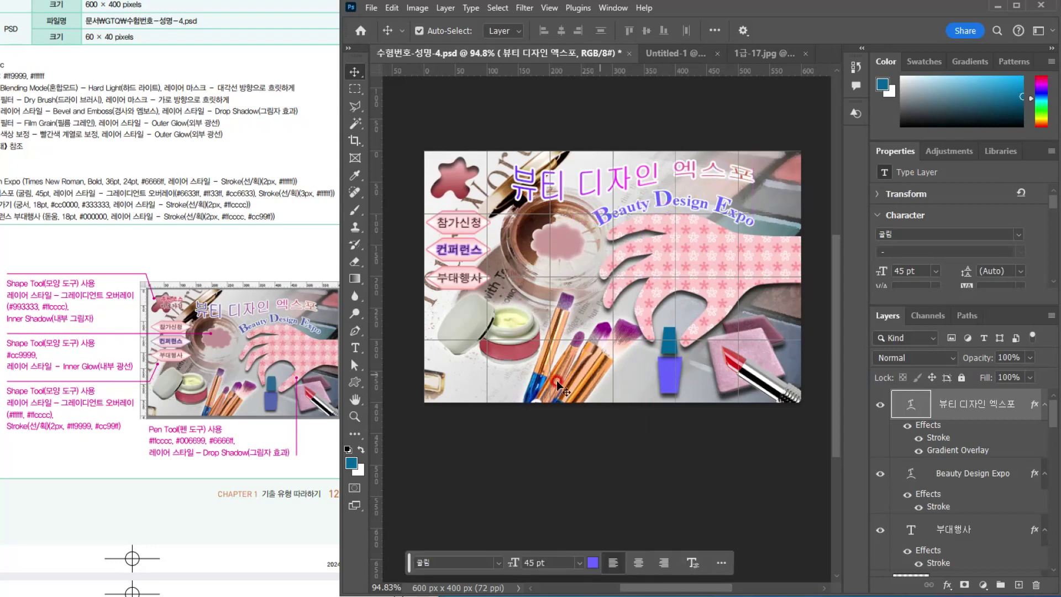
{"action": "left_click", "coordinate": [64, 316]}
{"action": "left_click_drag", "start_coordinate": [145, 345], "coordinate": [221, 354]}
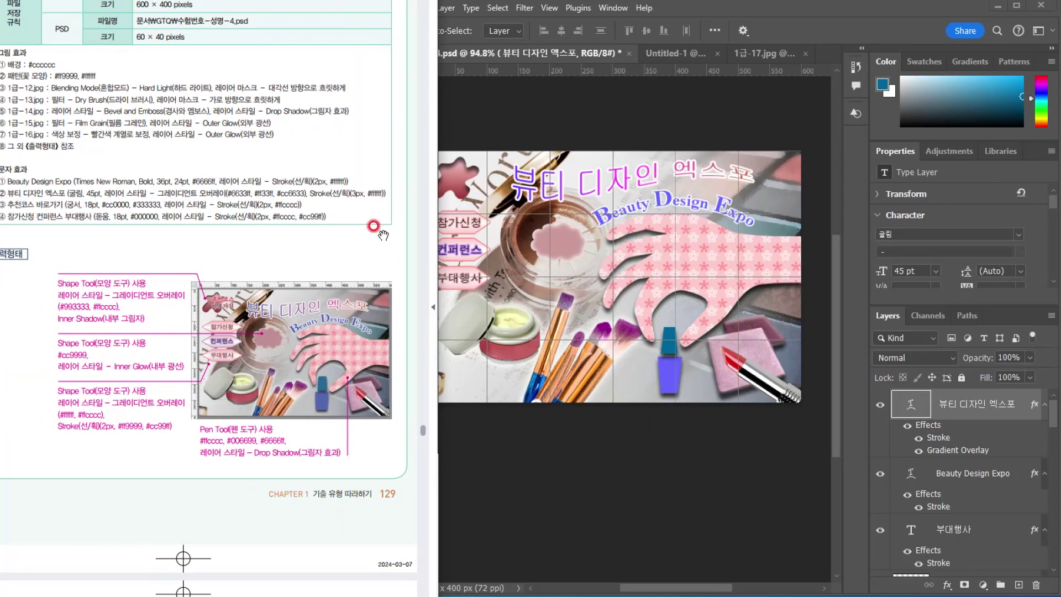
{"action": "left_click", "coordinate": [675, 8]}
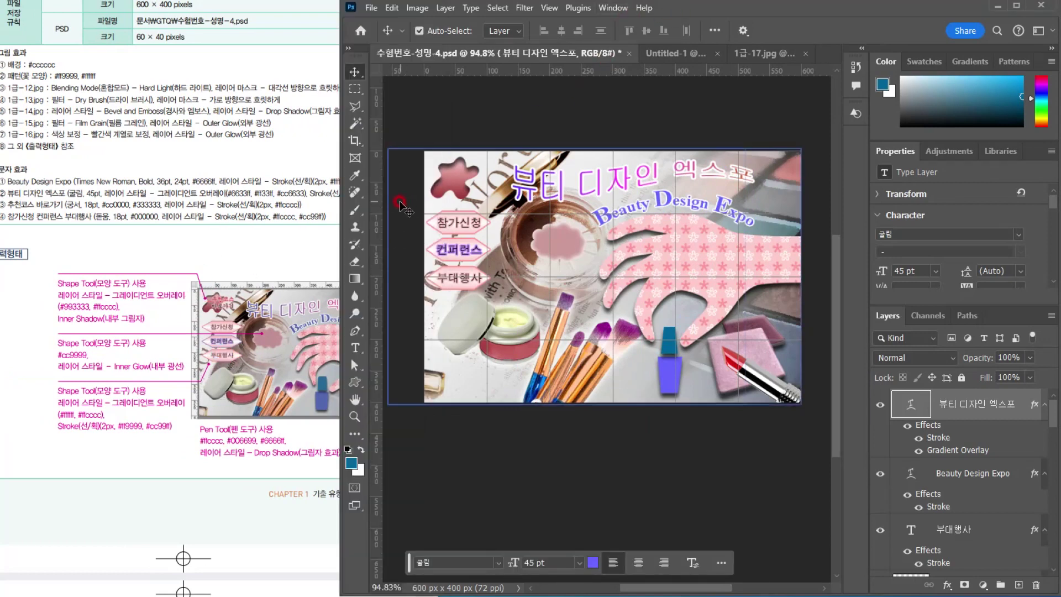
Add the two-line text 추천코스 바로가기 over the red blob shape in the upper left corner of the image
{"action": "left_click", "coordinate": [353, 349]}
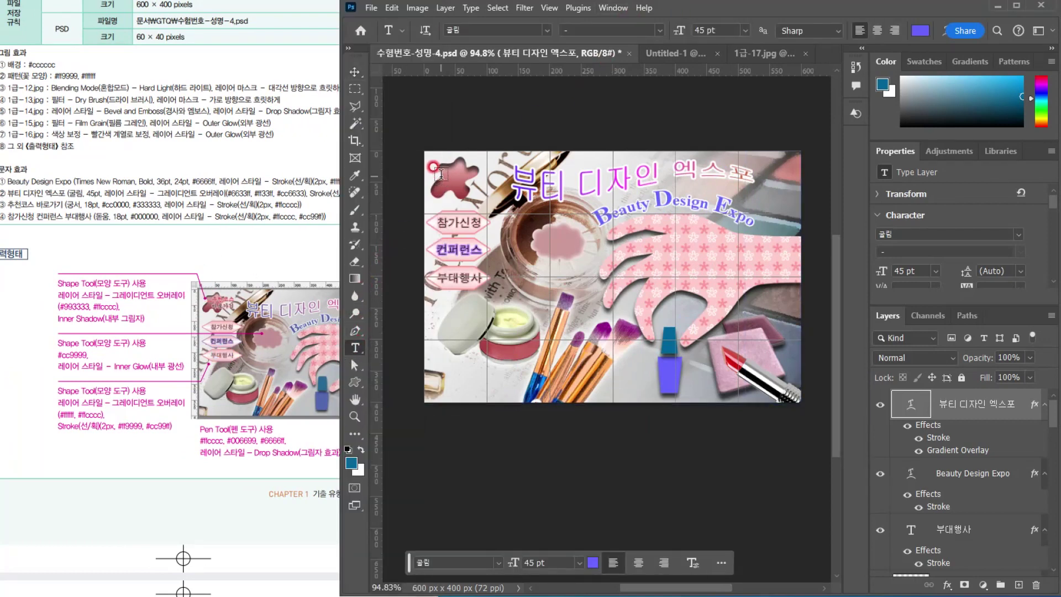
{"action": "left_click", "coordinate": [441, 175]}
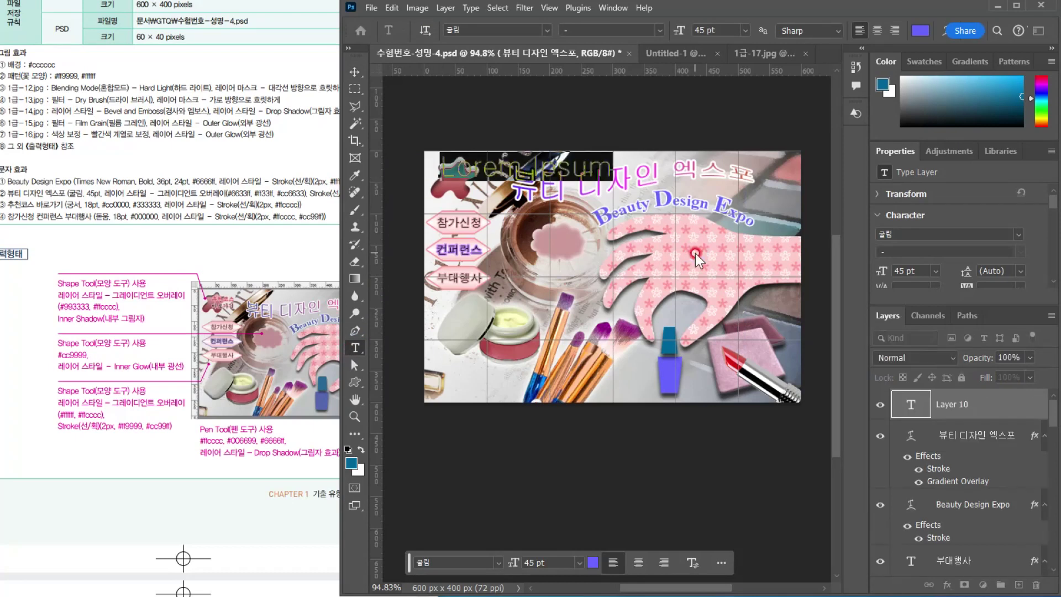
{"action": "type", "text": "추천"}
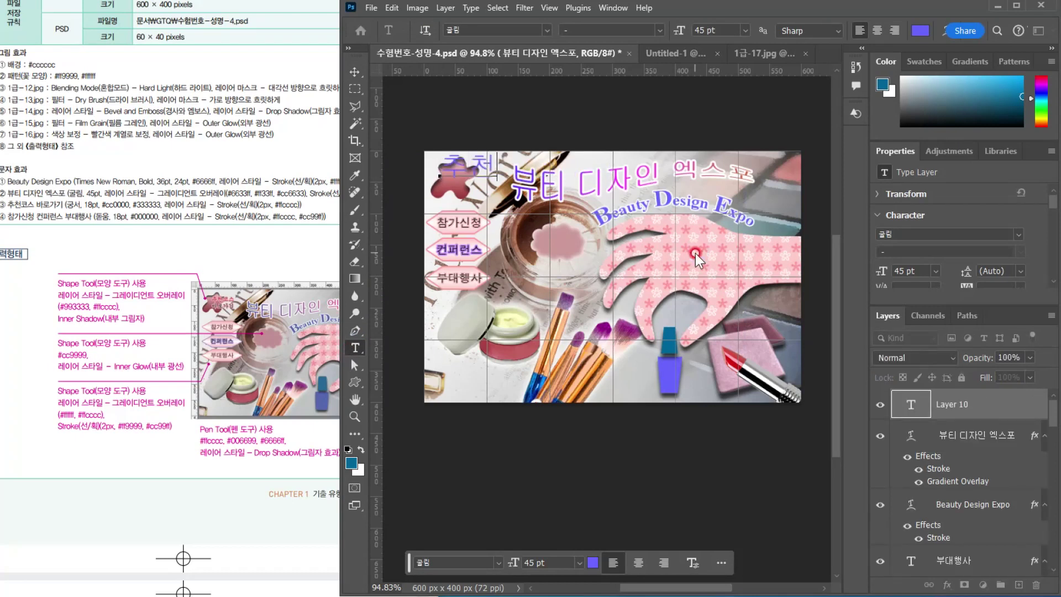
{"action": "type", "text": "코스 바로가기"}
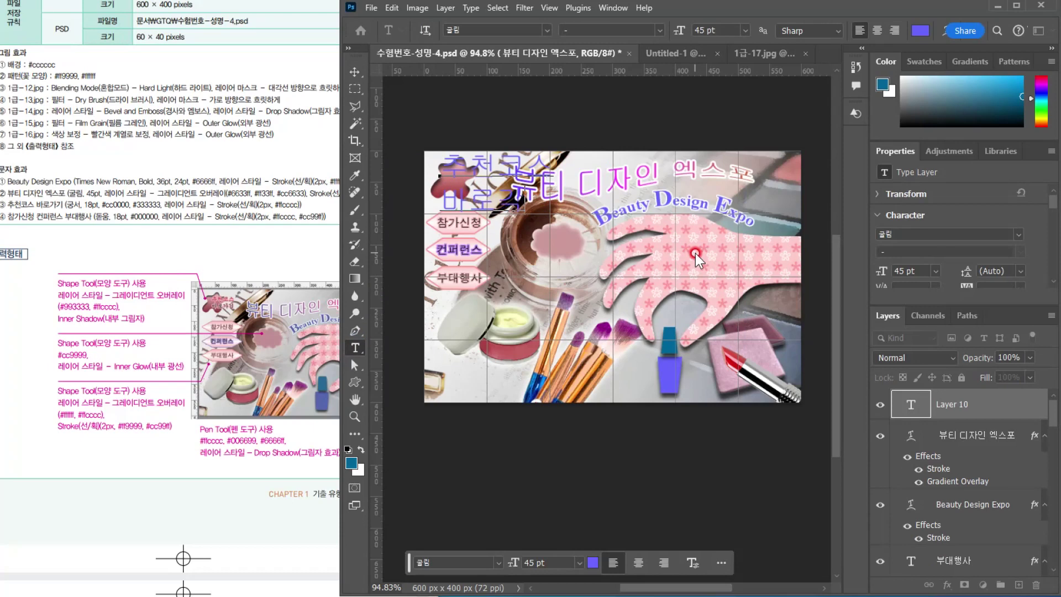
{"action": "key", "text": "ctrl+a"}
{"action": "key", "text": "ctrl+Return"}
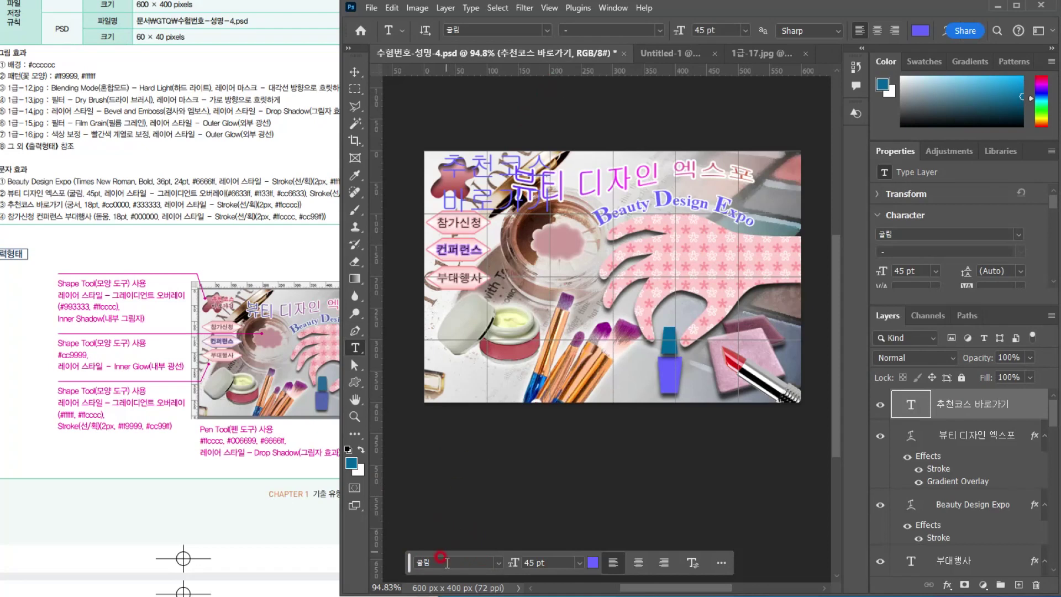
Set the 추천코스 바로가기 text in the 궁서 font at 18 pt
{"action": "left_click", "coordinate": [547, 30]}
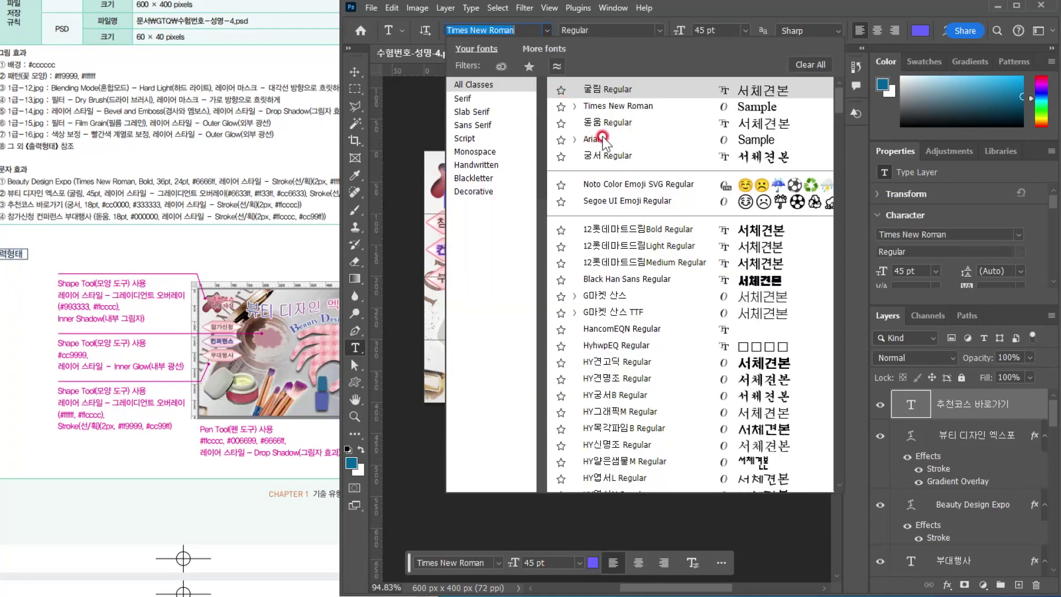
{"action": "left_click_drag", "start_coordinate": [838, 100], "coordinate": [850, 132]}
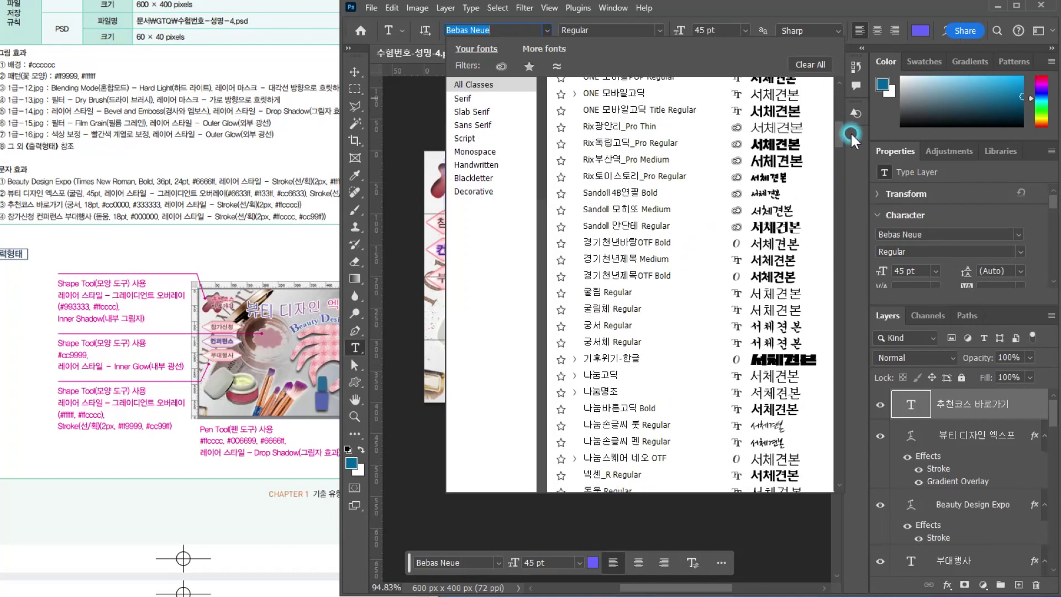
{"action": "scroll", "coordinate": [637, 254], "scroll_direction": "up", "scroll_amount": 3}
{"action": "scroll", "coordinate": [638, 254], "scroll_direction": "down", "scroll_amount": 3}
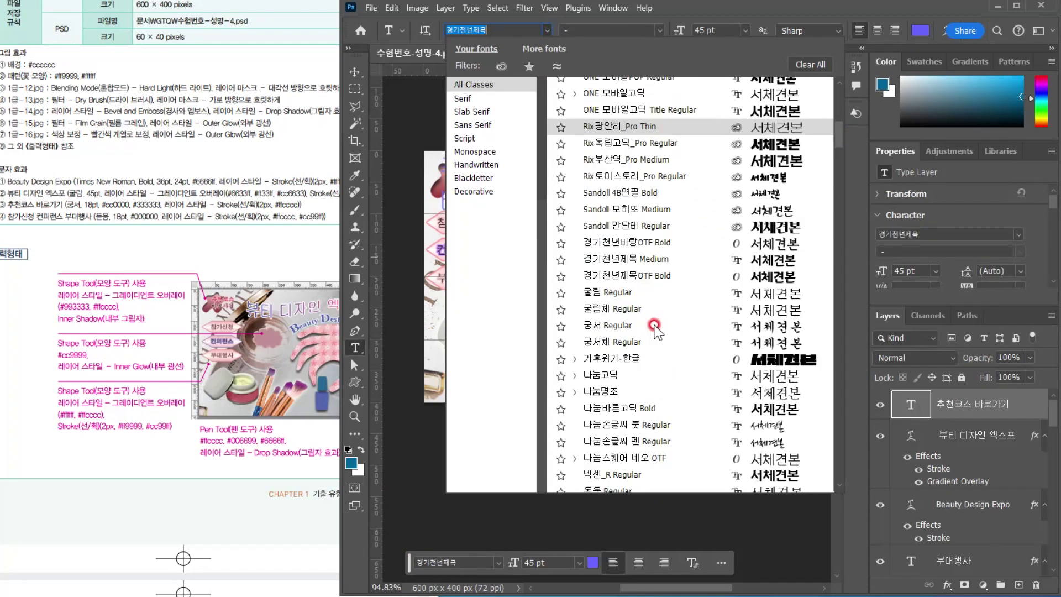
{"action": "left_click", "coordinate": [596, 324]}
{"action": "left_click_drag", "start_coordinate": [717, 31], "coordinate": [628, 12]}
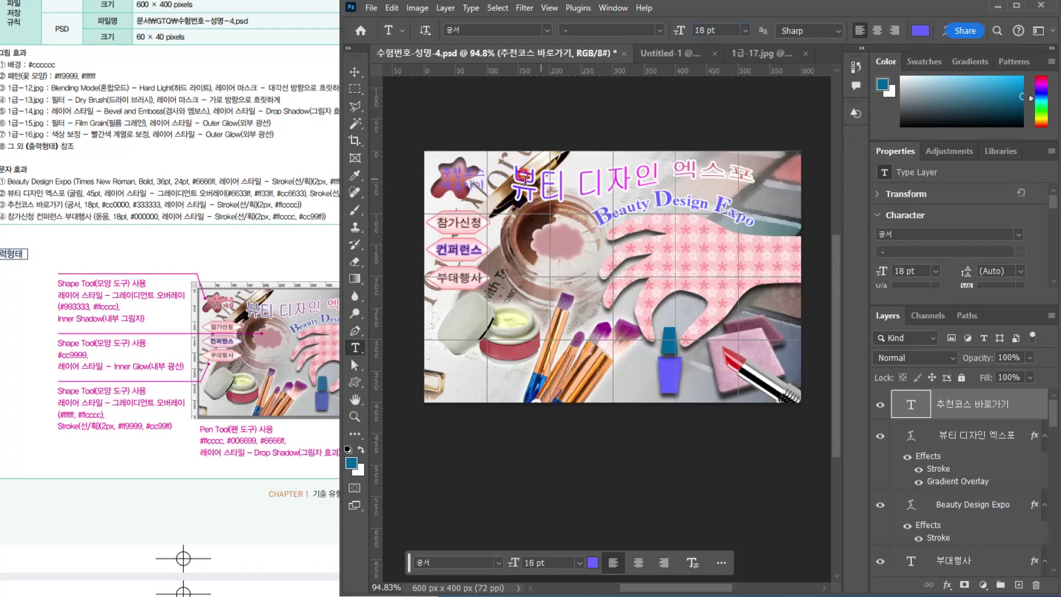
Colour the 추천코스 바로가기 text #cc0000
{"action": "left_click", "coordinate": [918, 31]}
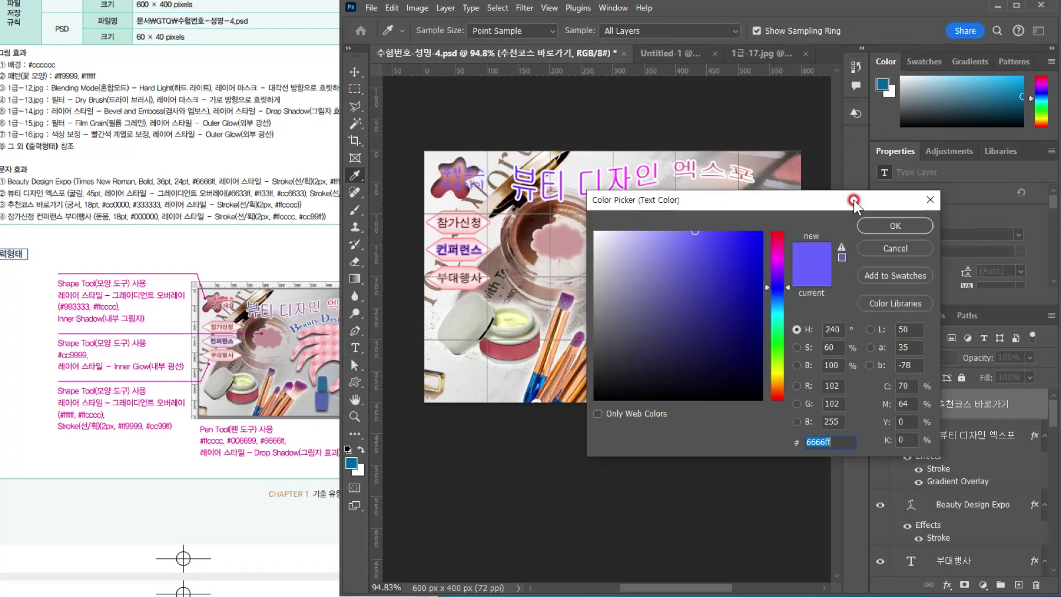
{"action": "type", "text": "cc"}
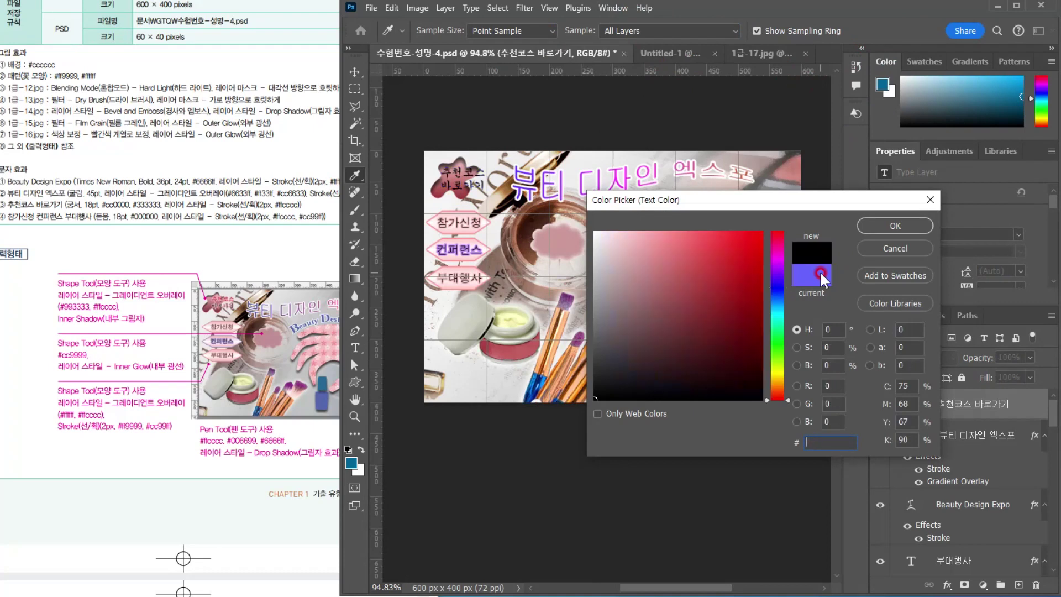
{"action": "type", "text": "0000"}
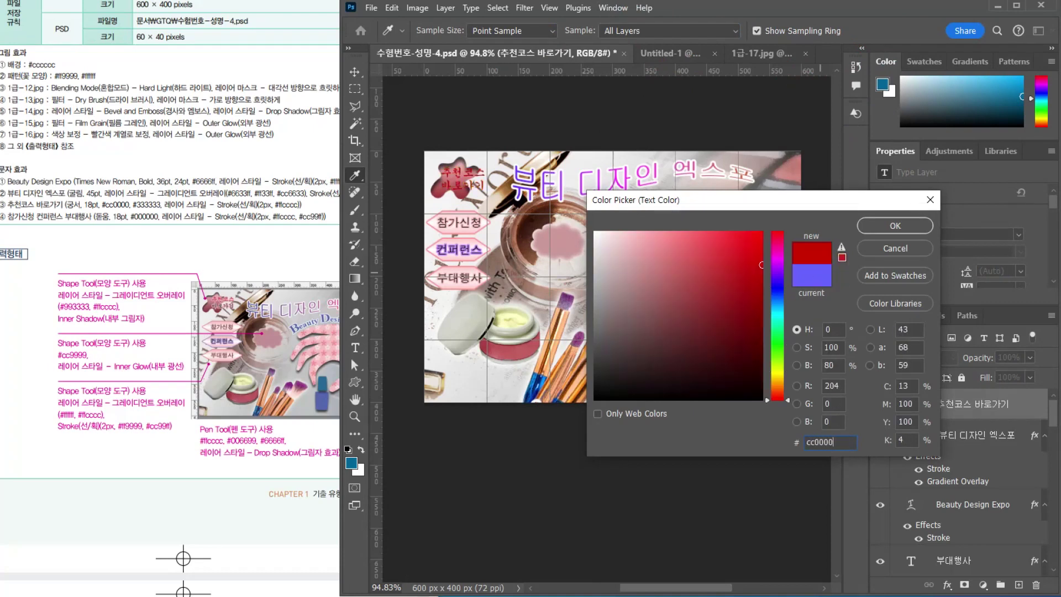
{"action": "key", "text": "Return"}
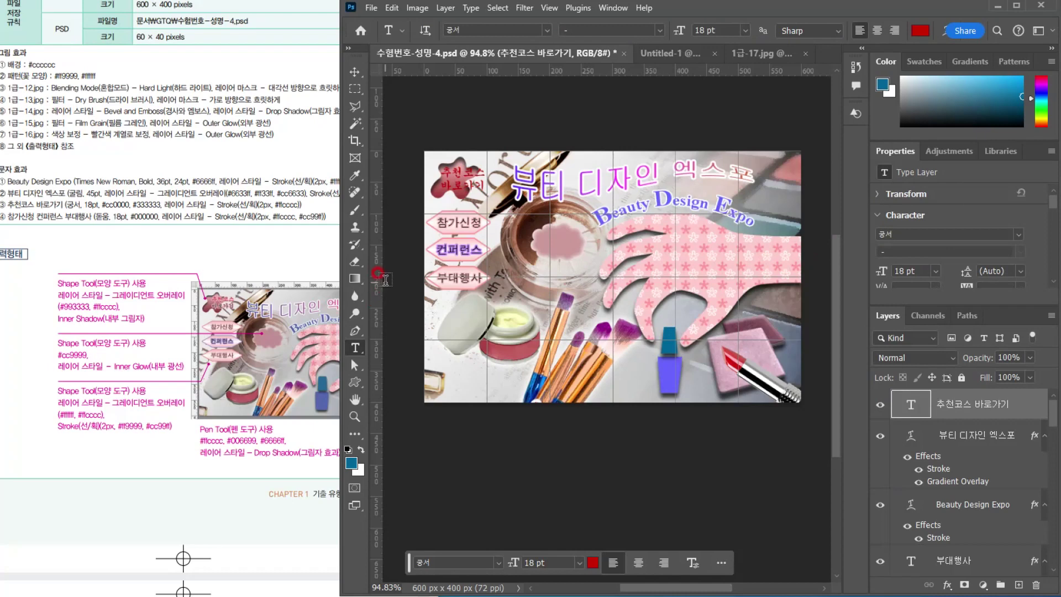
Recolour only the second line, 바로가기, to #333333
{"action": "left_click_drag", "start_coordinate": [441, 185], "coordinate": [489, 185]}
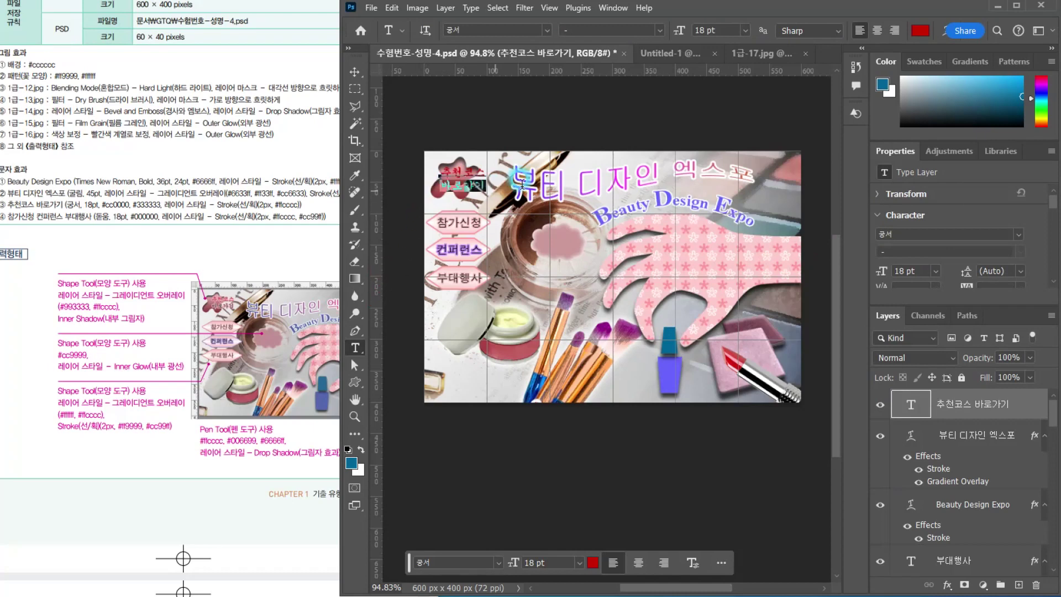
{"action": "left_click", "coordinate": [920, 30]}
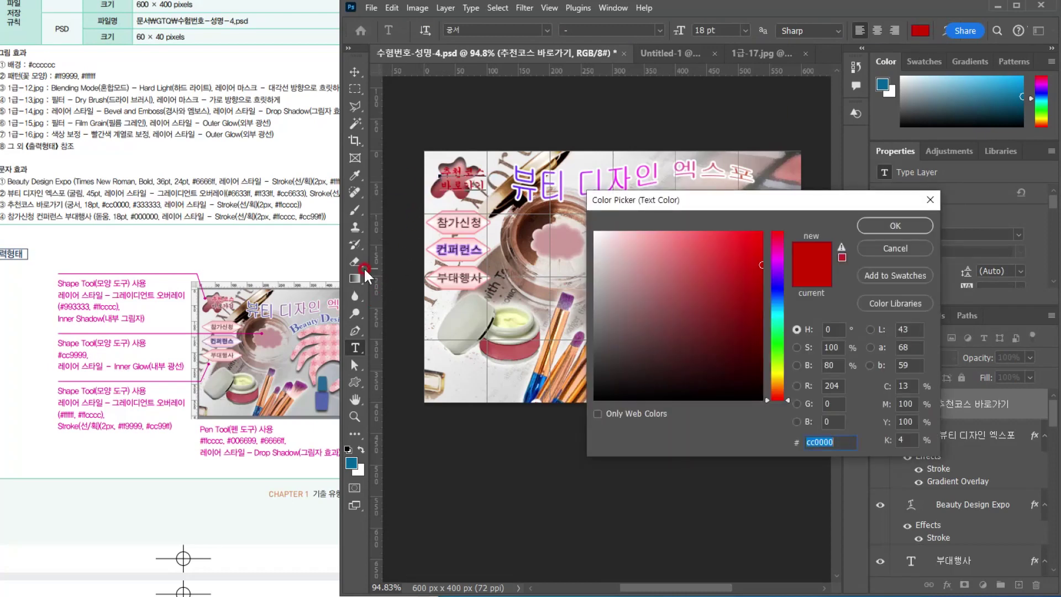
{"action": "type", "text": "333"}
{"action": "key", "text": "Return"}
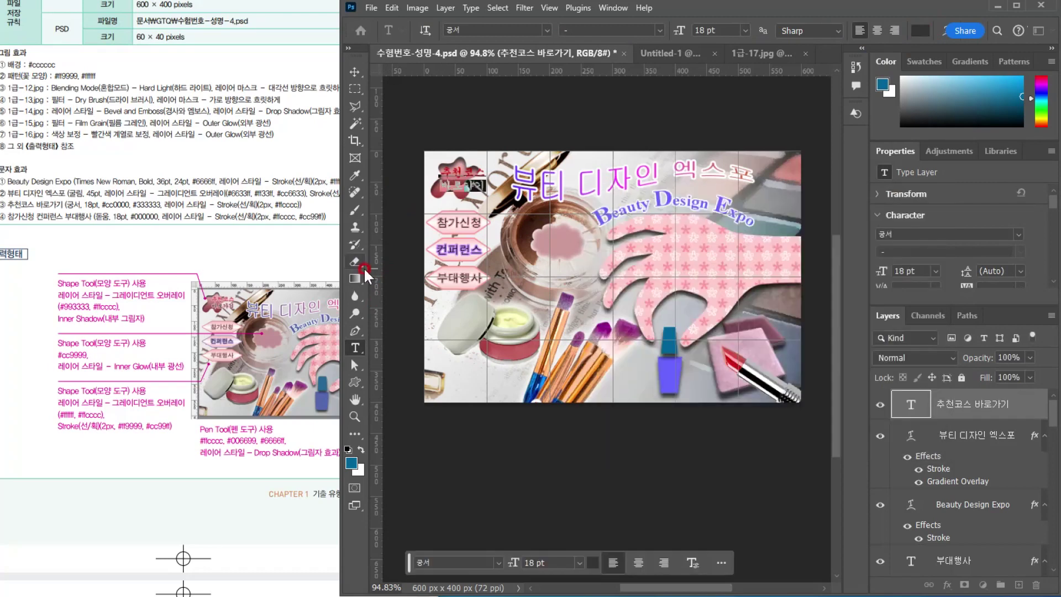
Add a 2 px outside Stroke in #ffcccc to the 추천코스 바로가기 text layer
{"action": "left_click", "coordinate": [353, 70]}
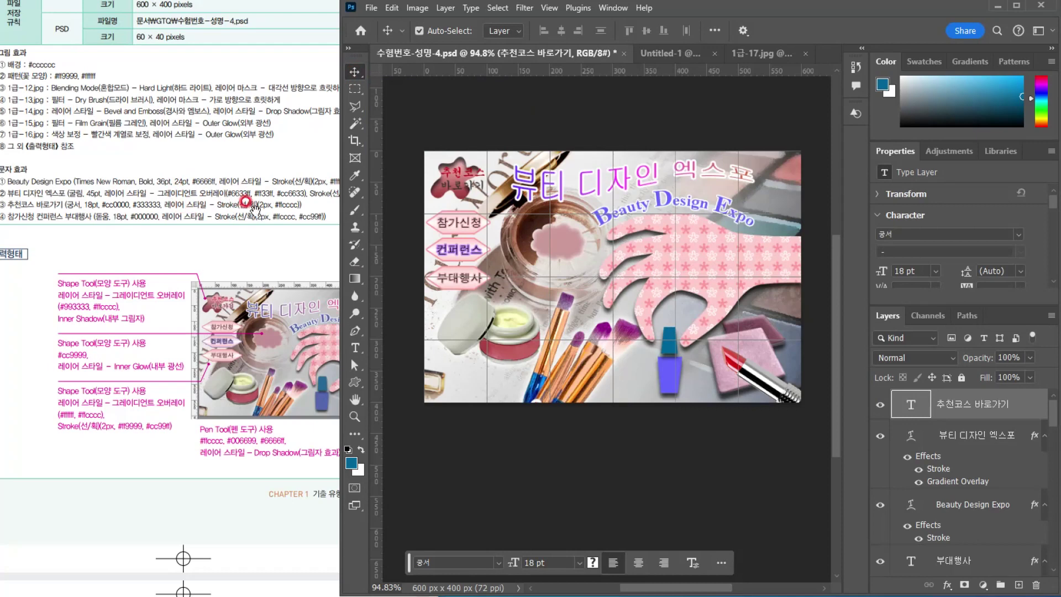
{"action": "left_click", "coordinate": [950, 586]}
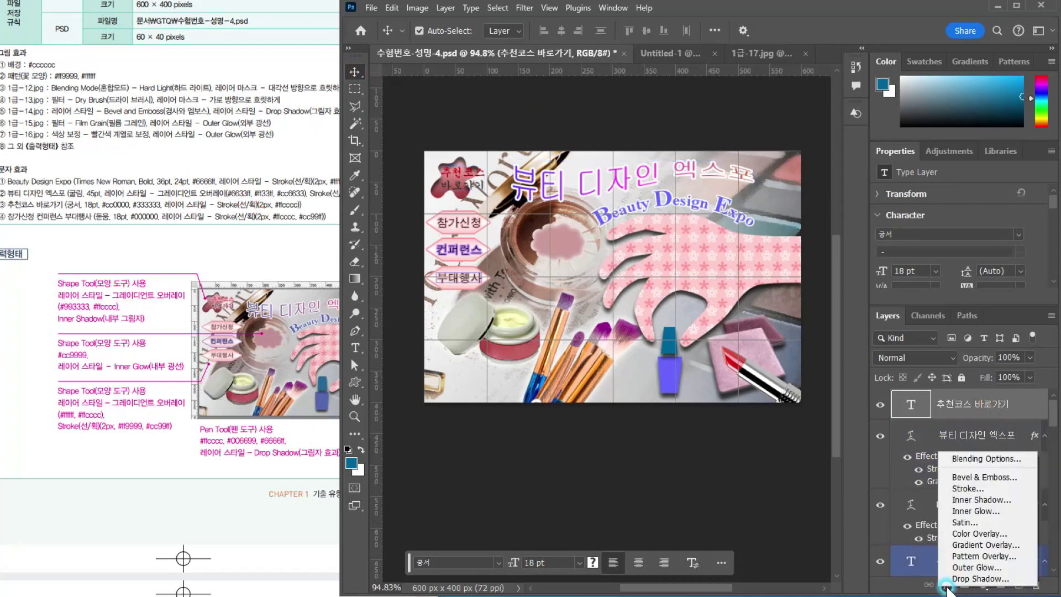
{"action": "left_click", "coordinate": [960, 489]}
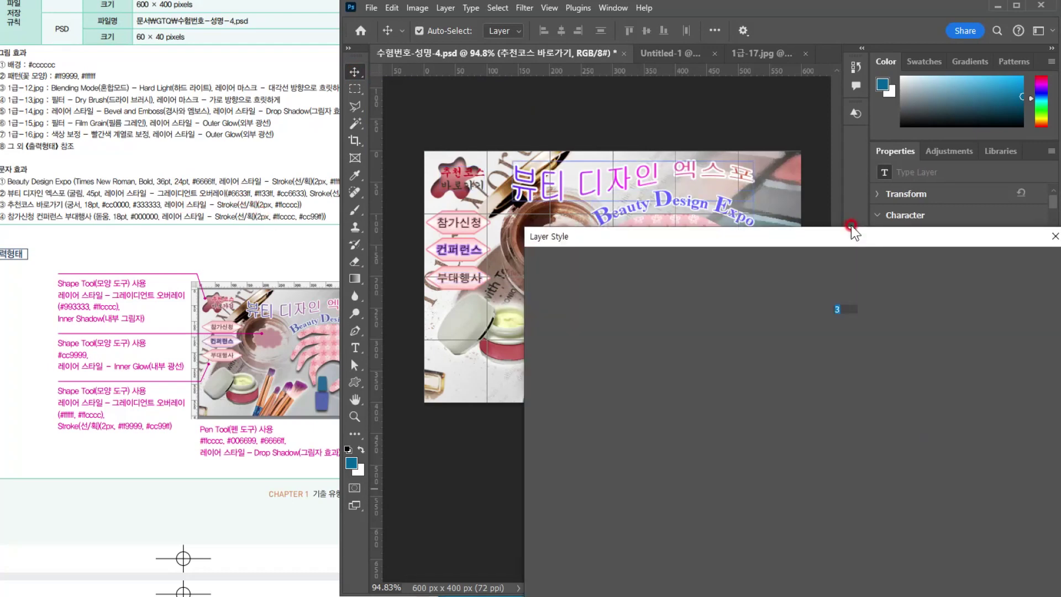
{"action": "type", "text": "2"}
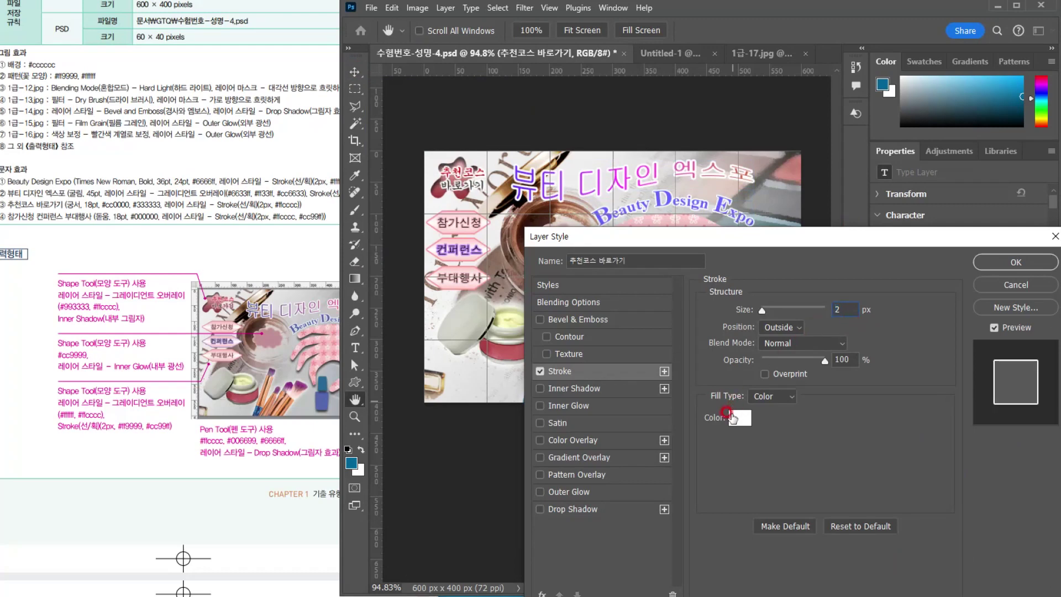
{"action": "left_click", "coordinate": [739, 417]}
{"action": "type", "text": "f"}
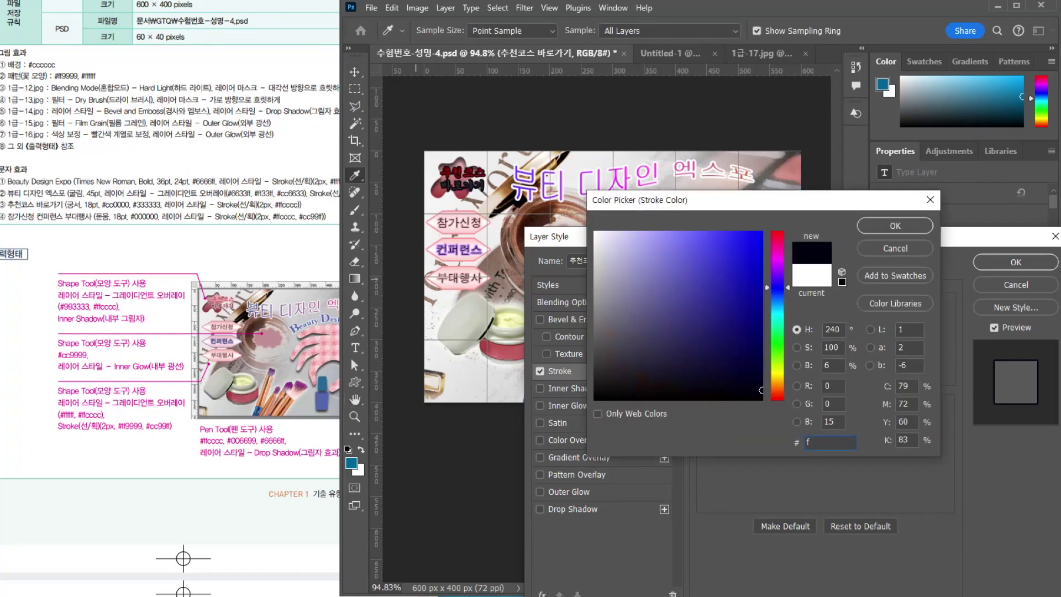
{"action": "type", "text": "fcccc"}
{"action": "key", "text": "Return"}
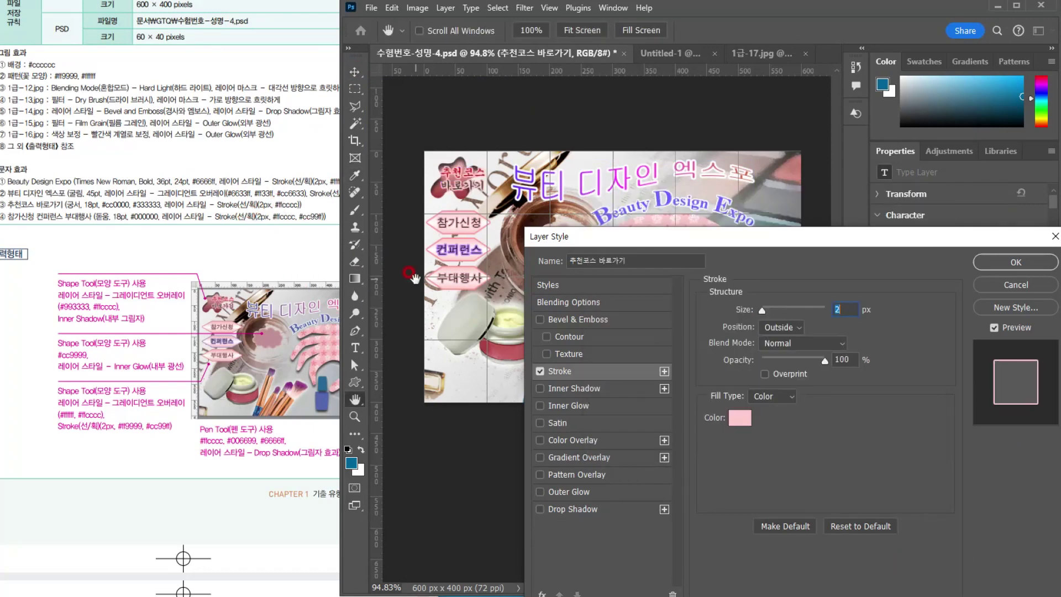
{"action": "left_click", "coordinate": [988, 263]}
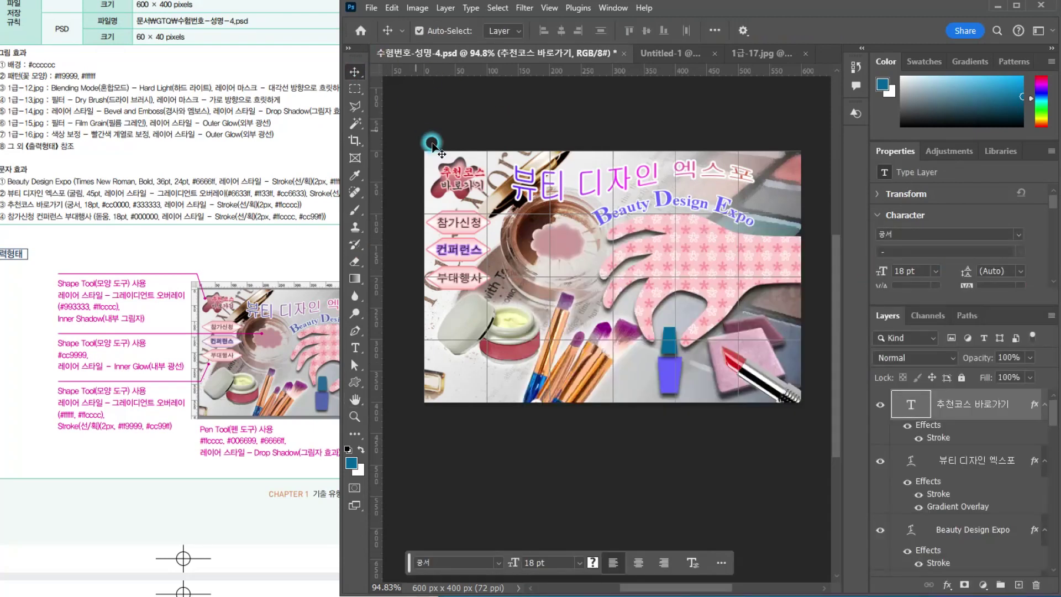
Save the finished composition as a PSD with Maximize Compatibility on
{"action": "left_click_drag", "start_coordinate": [432, 145], "coordinate": [471, 185]}
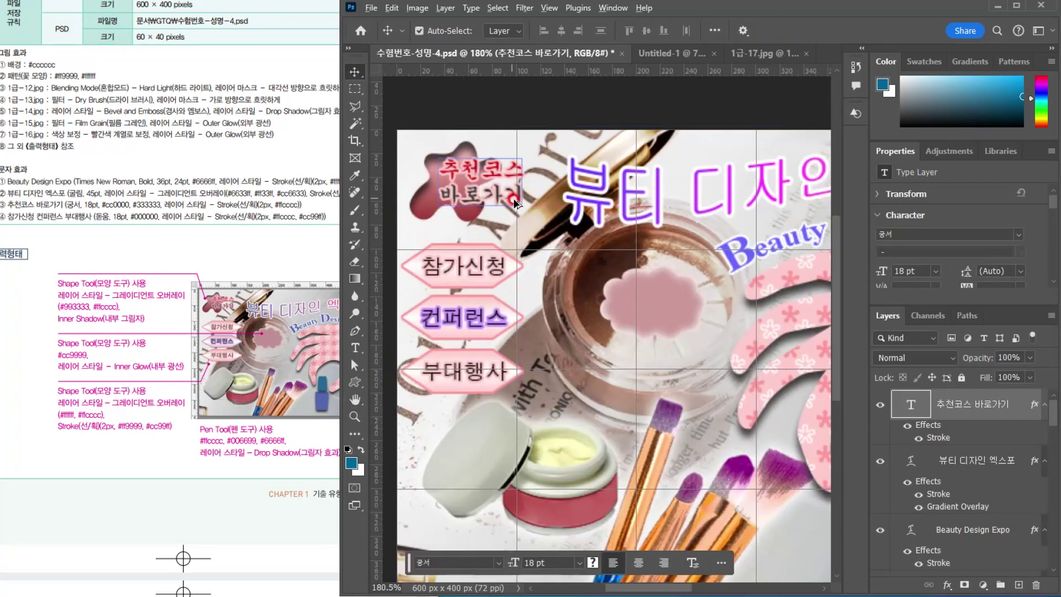
{"action": "key", "text": "ctrl+1"}
{"action": "left_click", "coordinate": [355, 417]}
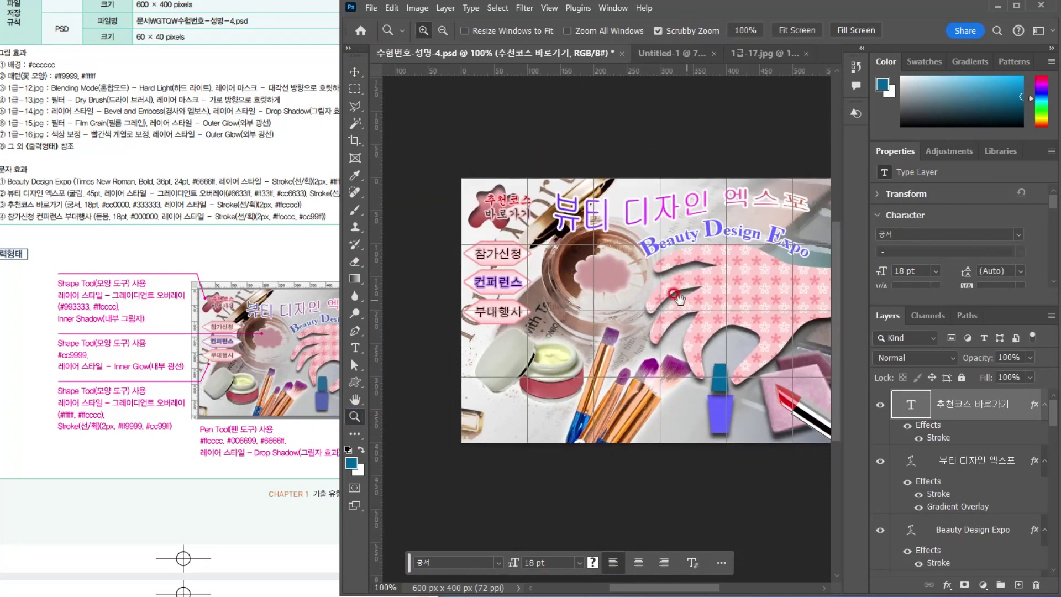
{"action": "left_click_drag", "start_coordinate": [675, 295], "coordinate": [617, 274]}
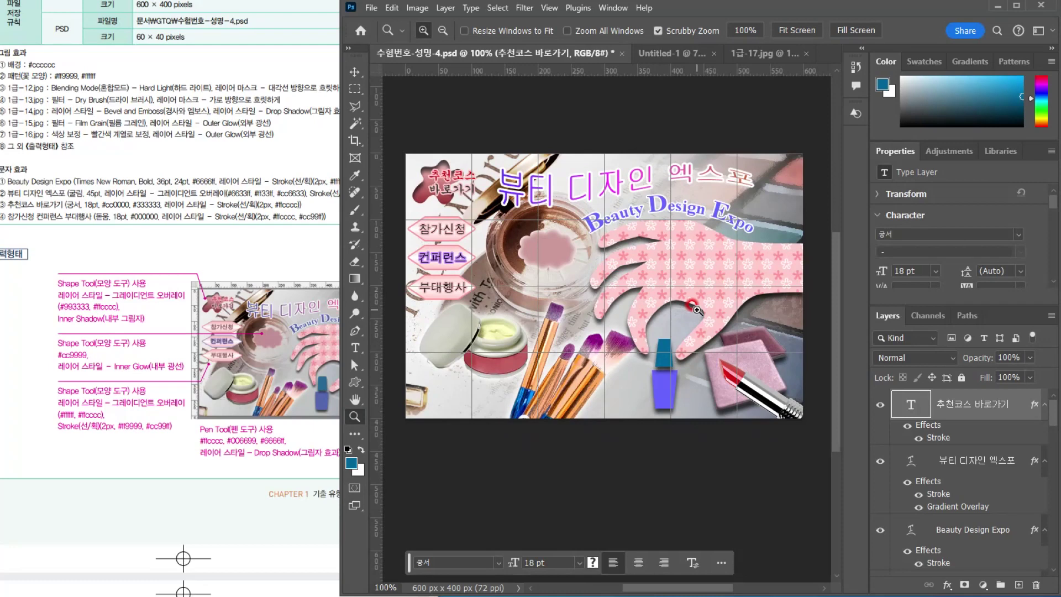
{"action": "key", "text": "ctrl+s"}
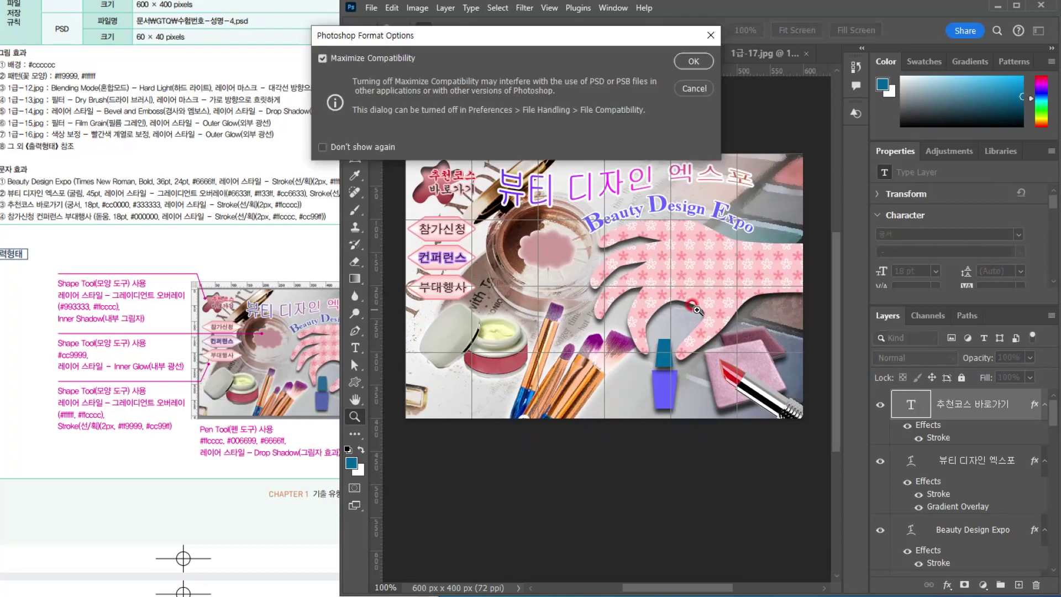
{"action": "left_click", "coordinate": [691, 62]}
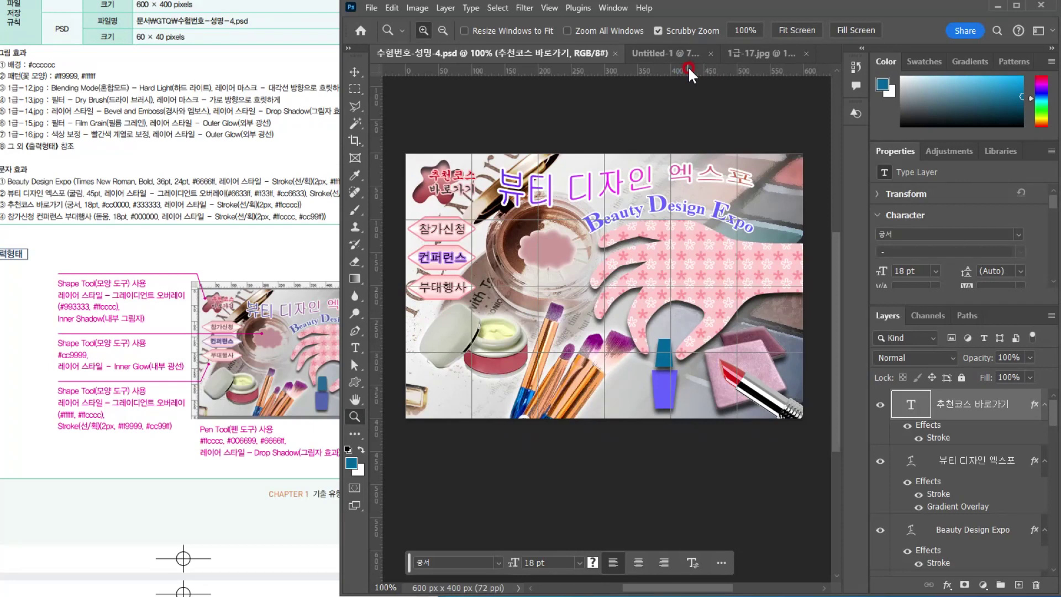
Set up a separate copy of the document named 수험번호-성명-4 in JPEG format
{"action": "left_click", "coordinate": [372, 8]}
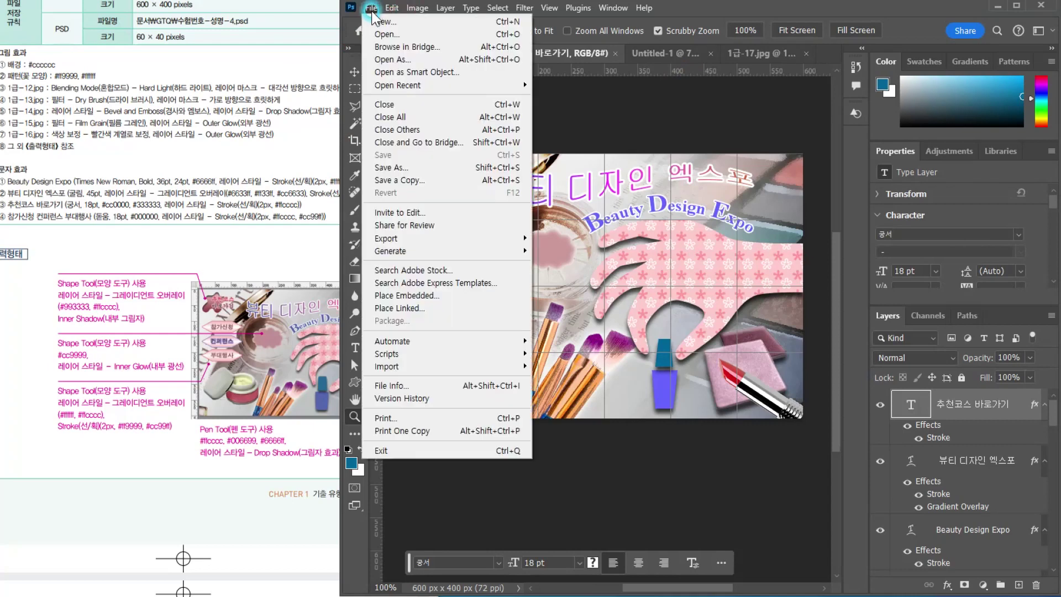
{"action": "left_click", "coordinate": [397, 165]}
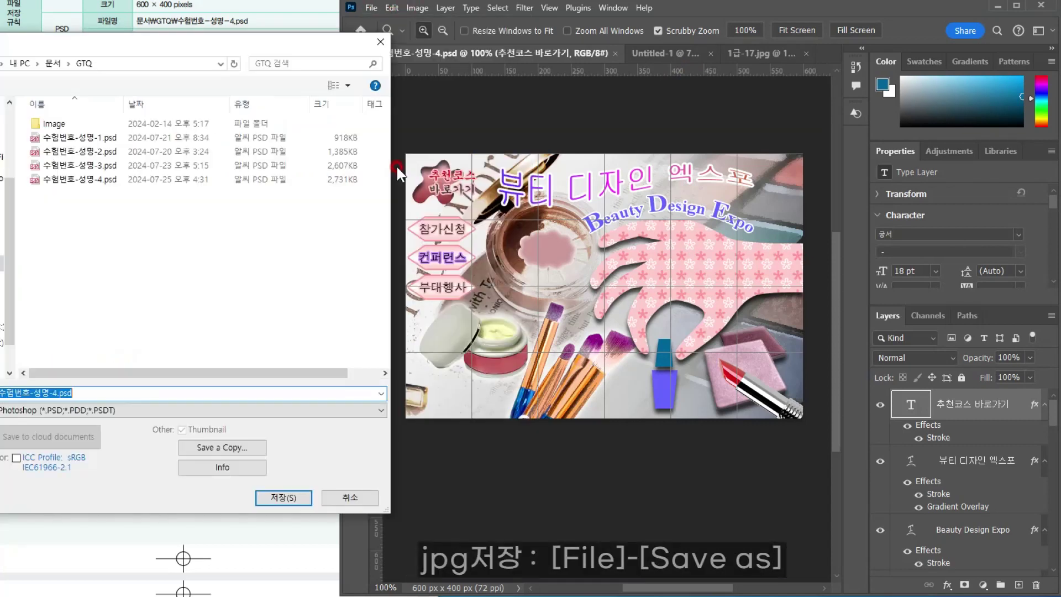
{"action": "left_click", "coordinate": [94, 410]}
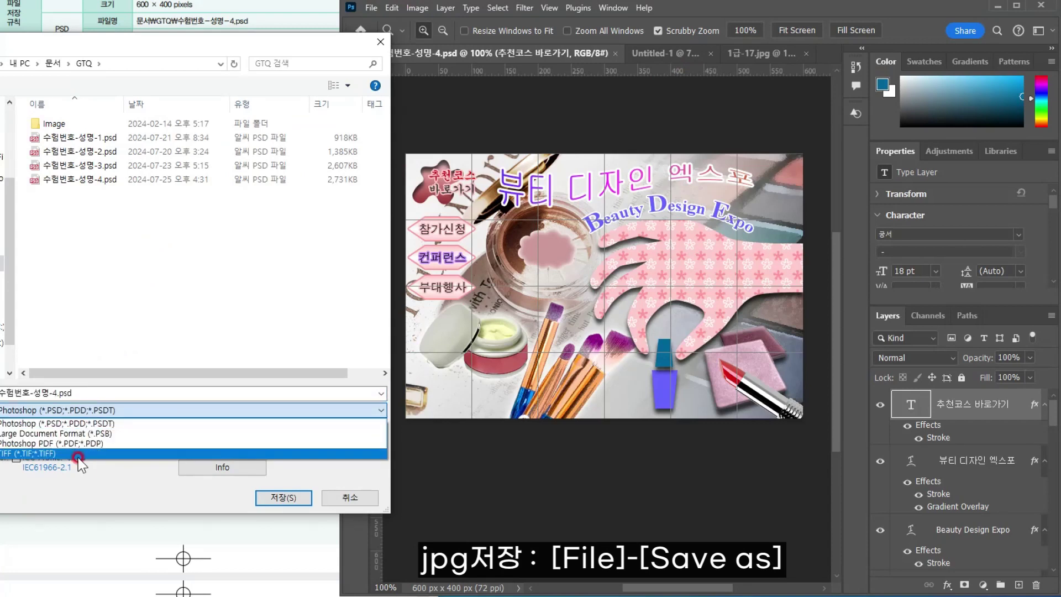
{"action": "left_click", "coordinate": [75, 488]}
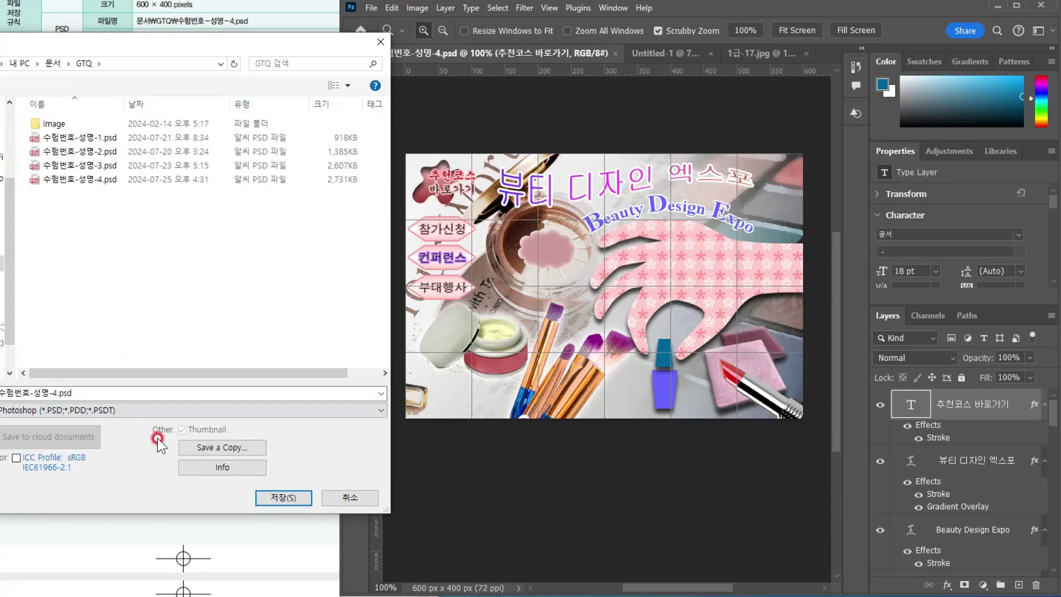
{"action": "left_click", "coordinate": [193, 448]}
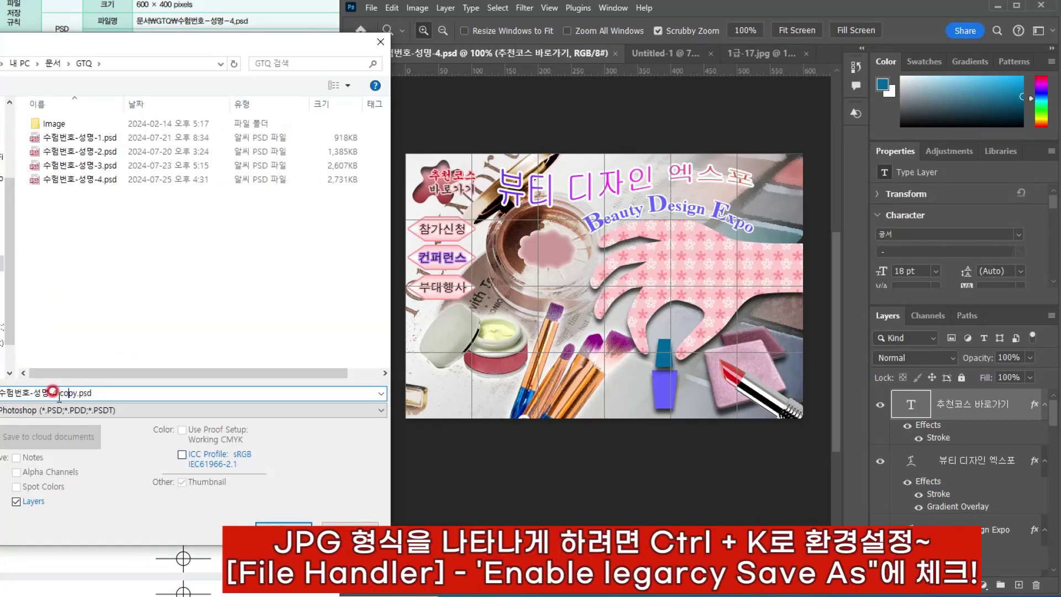
{"action": "left_click_drag", "start_coordinate": [58, 392], "coordinate": [154, 391]}
{"action": "key", "text": "BackSpace"}
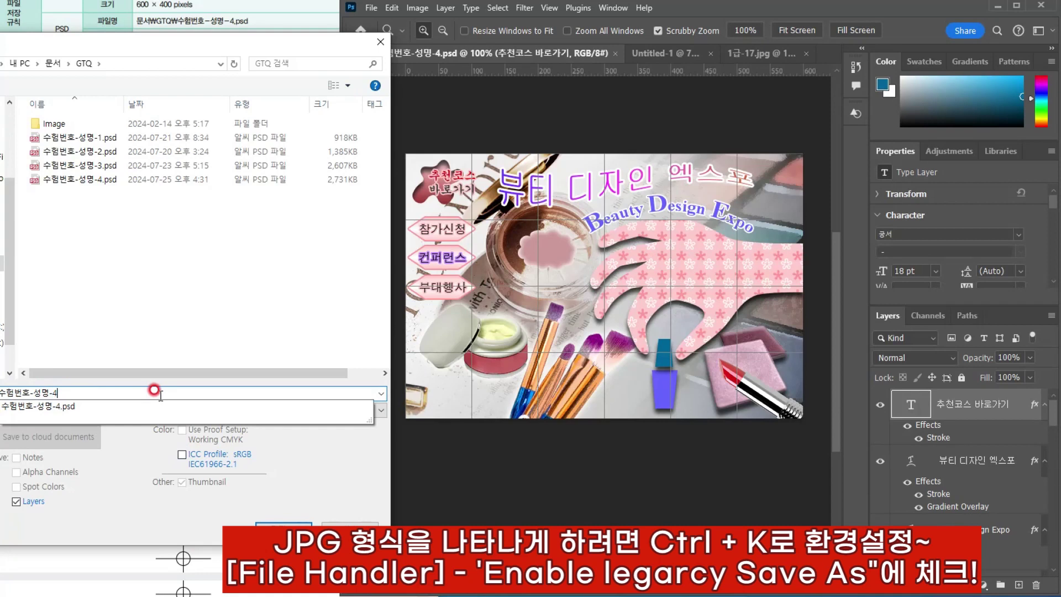
{"action": "left_click", "coordinate": [41, 412]}
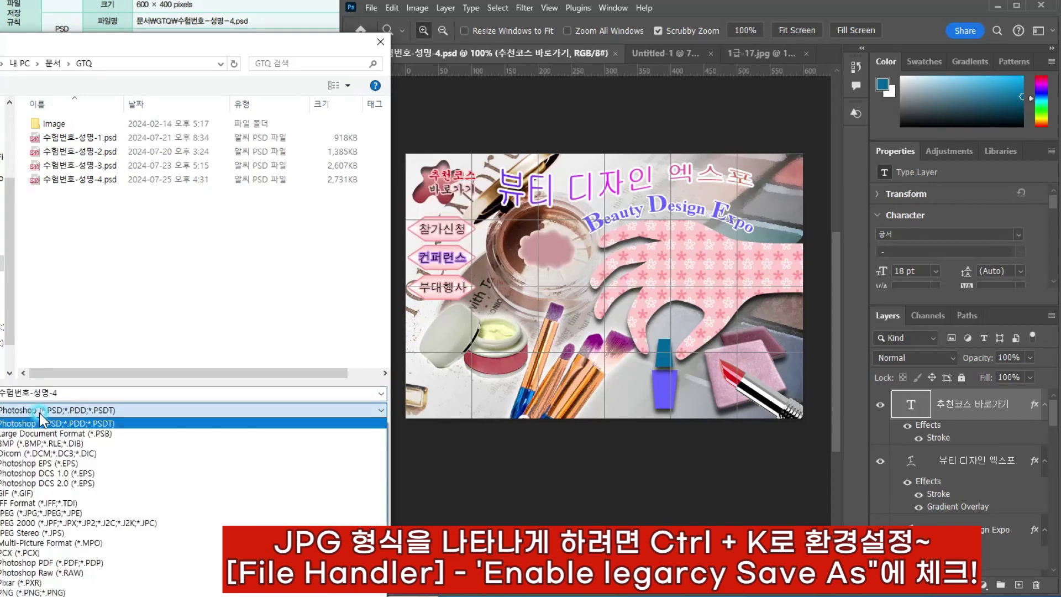
{"action": "left_click", "coordinate": [40, 513]}
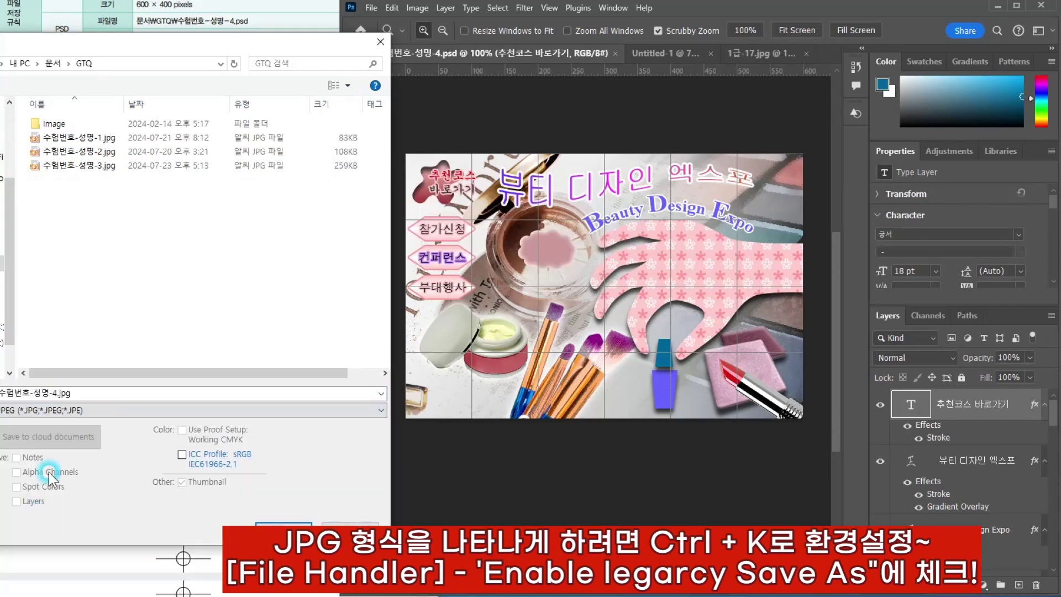
Keep 수험번호-성명-4 as the copy's file name, choose a JPEG quality preset and save the JPEG
{"action": "left_click", "coordinate": [79, 394]}
{"action": "left_click", "coordinate": [65, 394]}
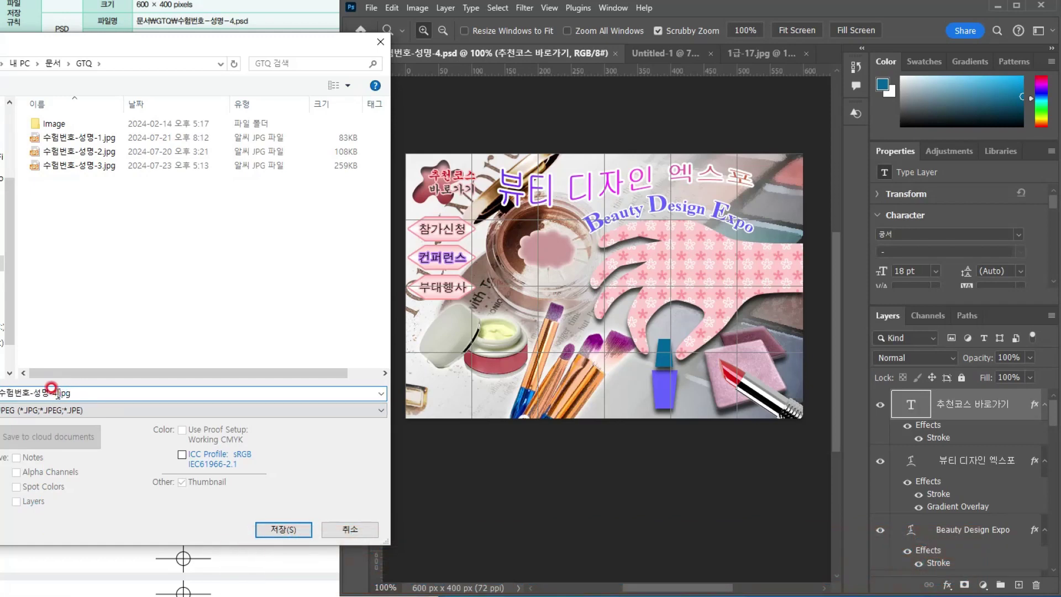
{"action": "left_click_drag", "start_coordinate": [58, 392], "coordinate": [178, 419]}
{"action": "key", "text": "BackSpace"}
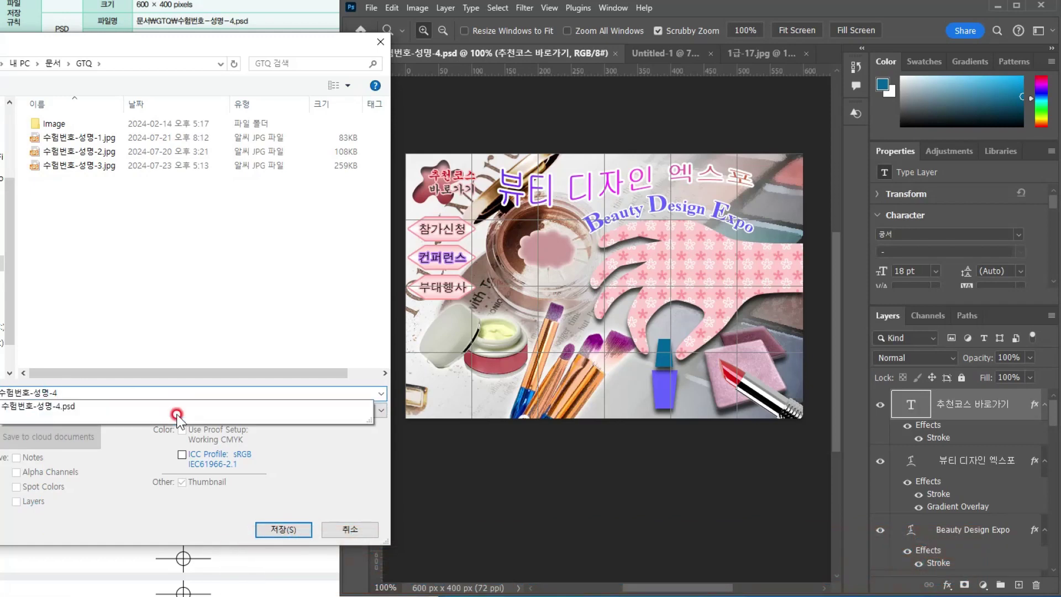
{"action": "key", "text": "Return"}
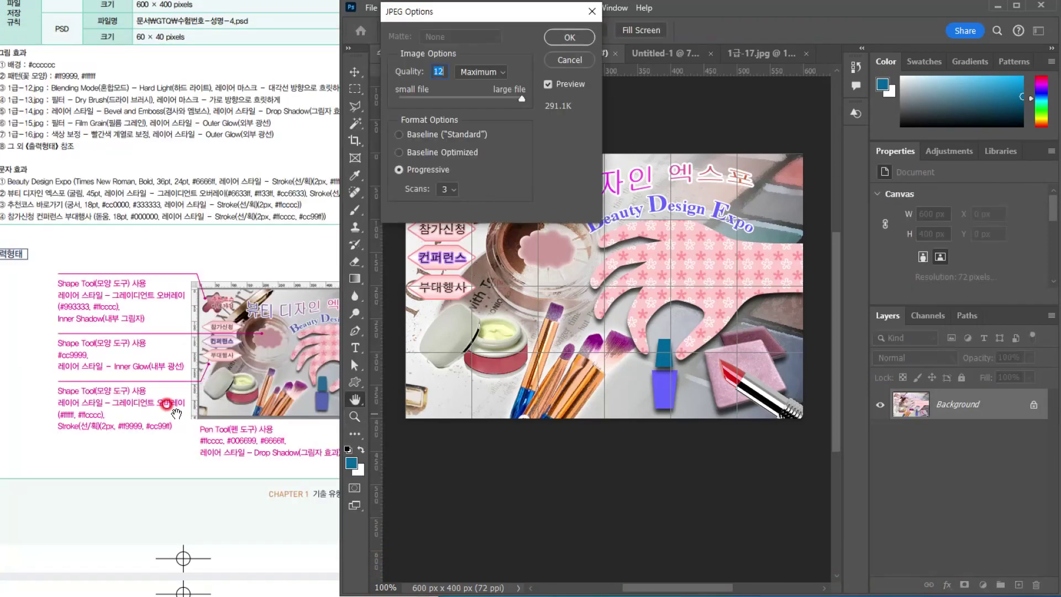
{"action": "left_click_drag", "start_coordinate": [466, 12], "coordinate": [332, 124]}
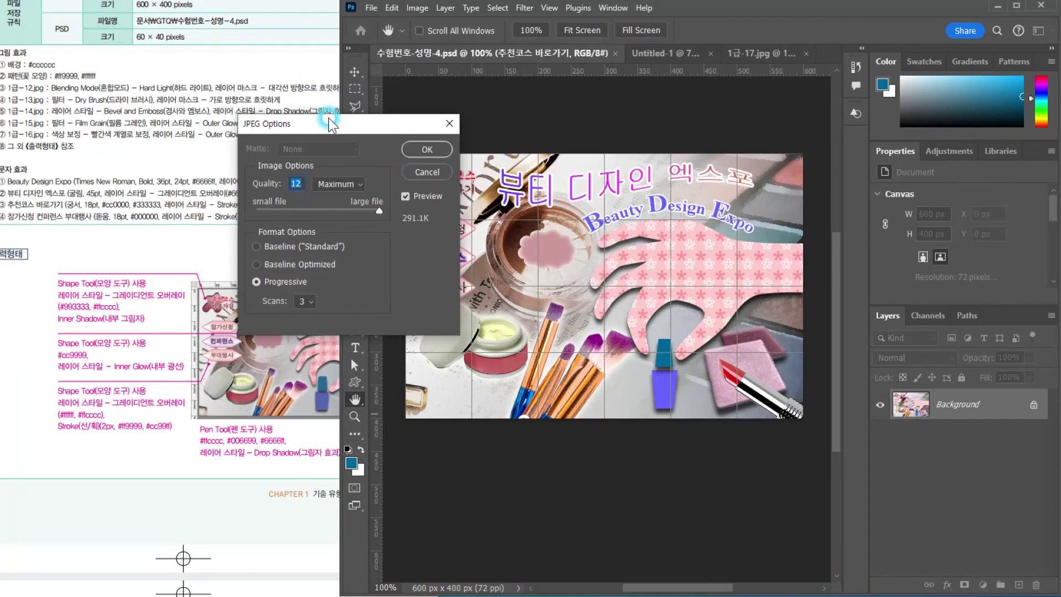
{"action": "left_click", "coordinate": [313, 188]}
{"action": "left_click", "coordinate": [331, 219]}
{"action": "left_click", "coordinate": [427, 149]}
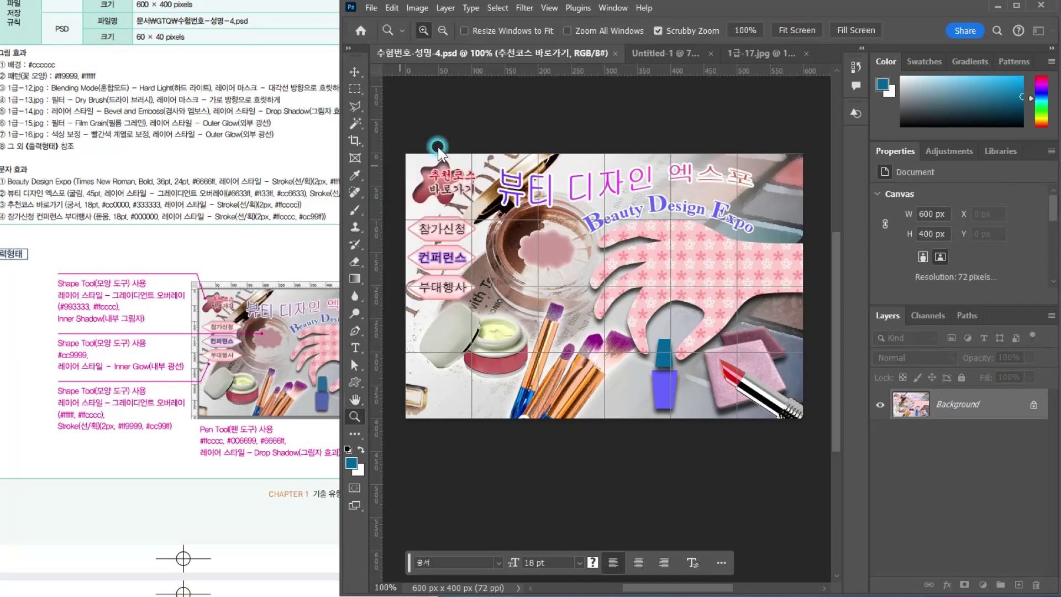
Resize the whole image to 60 × 40 pixels and save the reduced PSD
{"action": "left_click", "coordinate": [412, 9]}
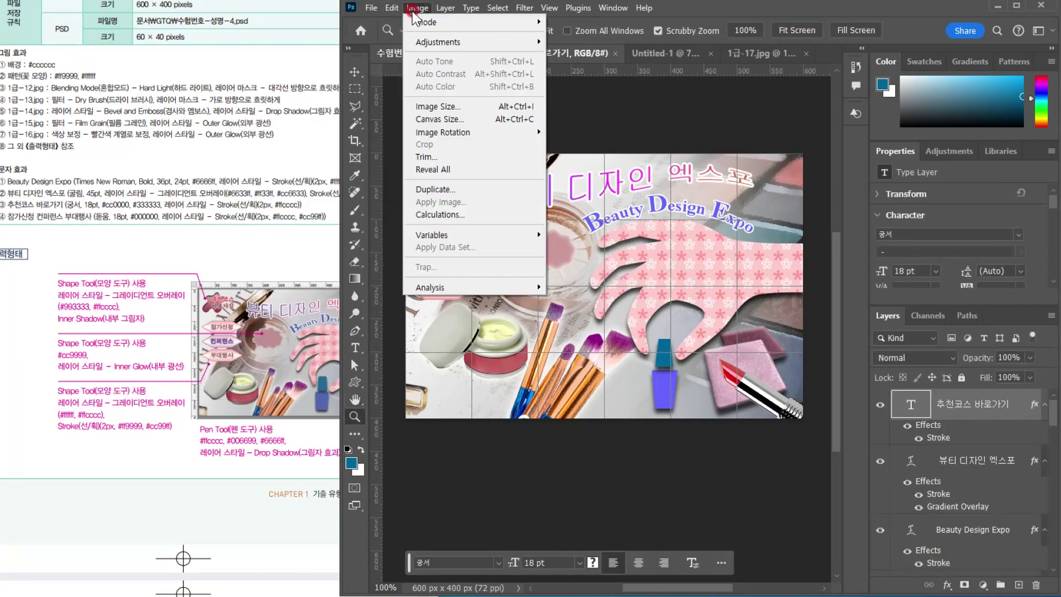
{"action": "left_click", "coordinate": [423, 108]}
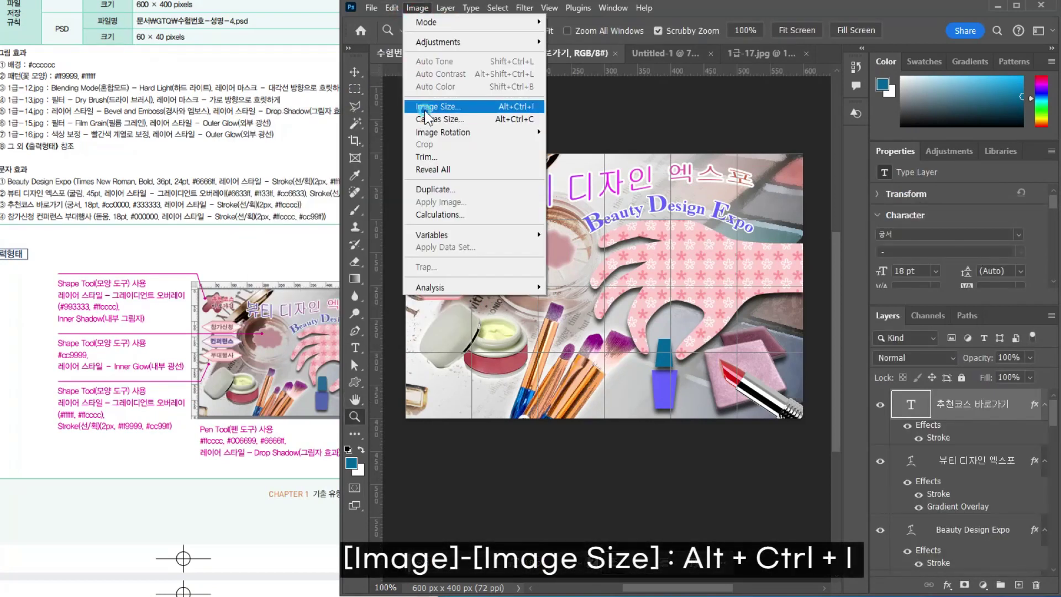
{"action": "key", "text": "BackSpace"}
{"action": "key", "text": "Return"}
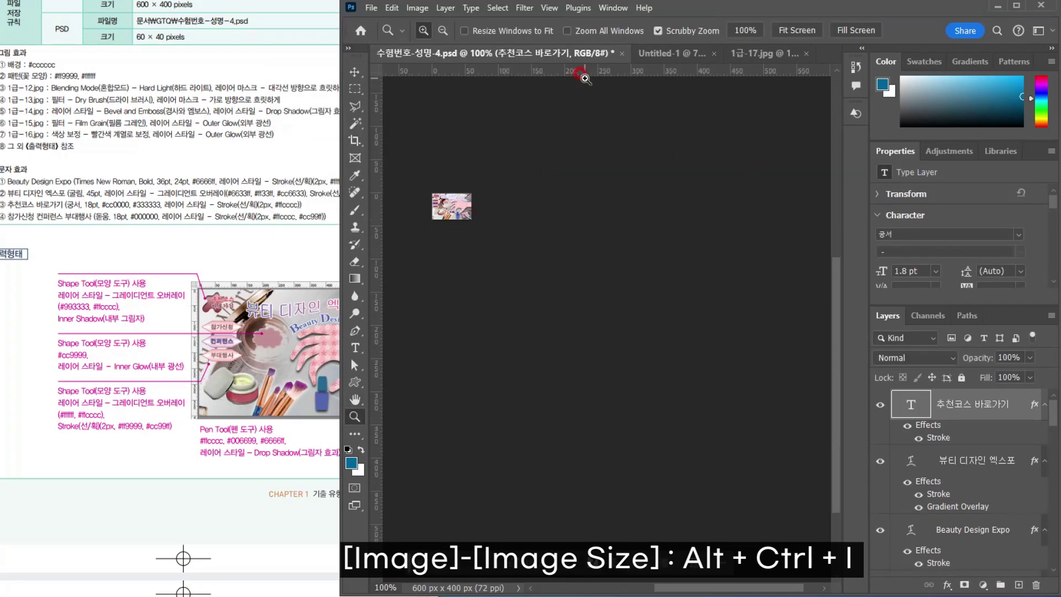
{"action": "left_click", "coordinate": [372, 8]}
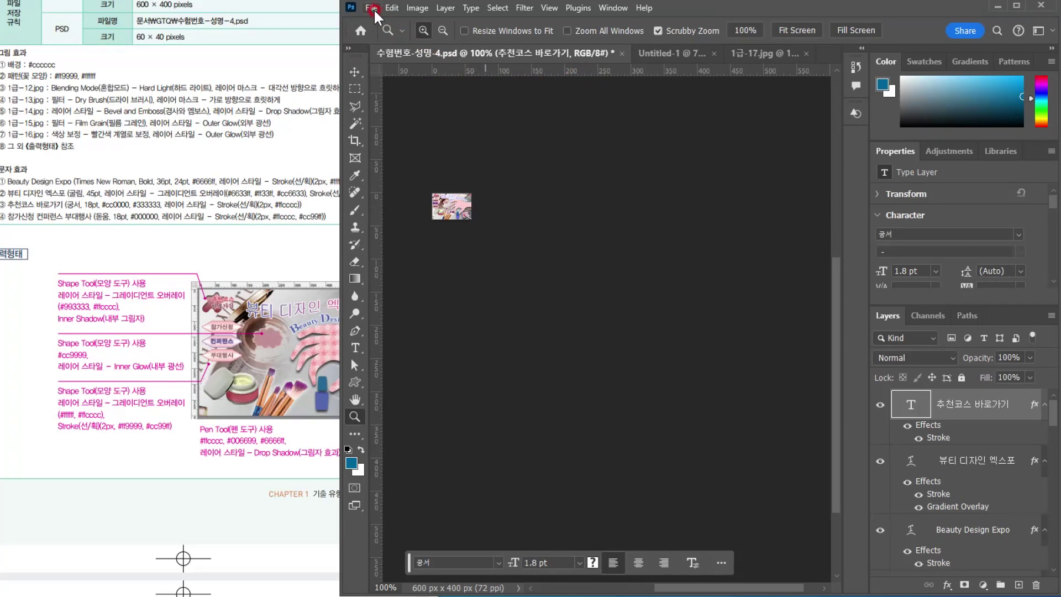
{"action": "left_click", "coordinate": [390, 153]}
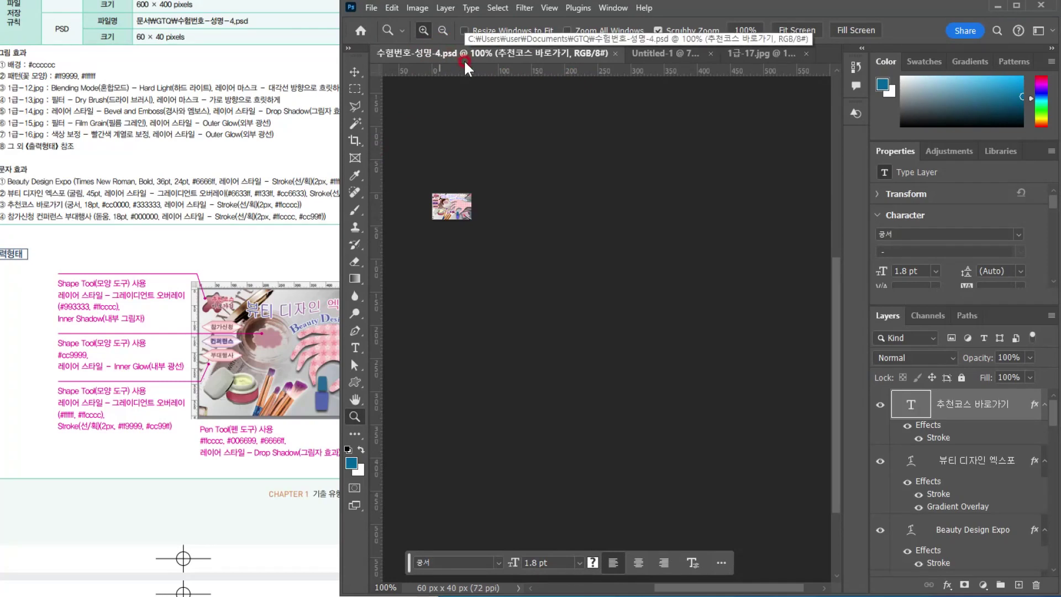
Undo the image resize and check the file-saving rules on the reference sheet
{"action": "key", "text": "ctrl+z"}
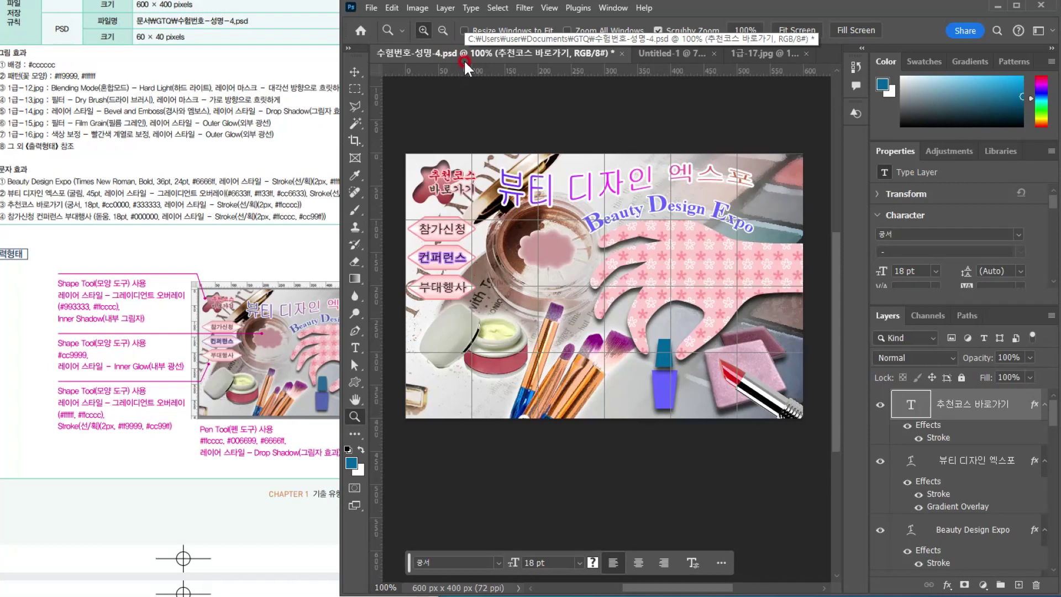
{"action": "left_click", "coordinate": [63, 90]}
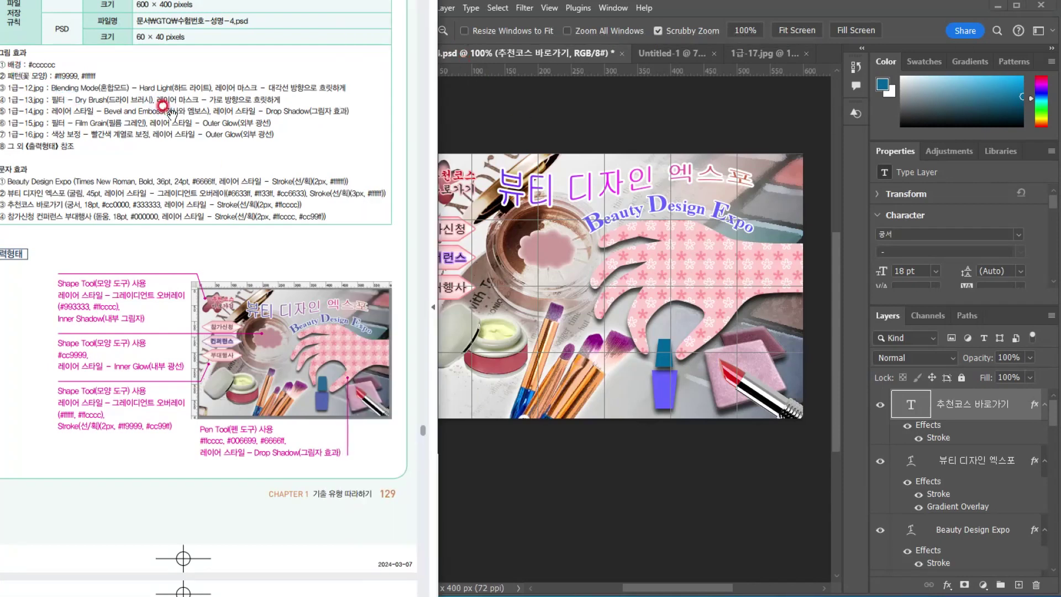
{"action": "left_click_drag", "start_coordinate": [162, 105], "coordinate": [168, 142]}
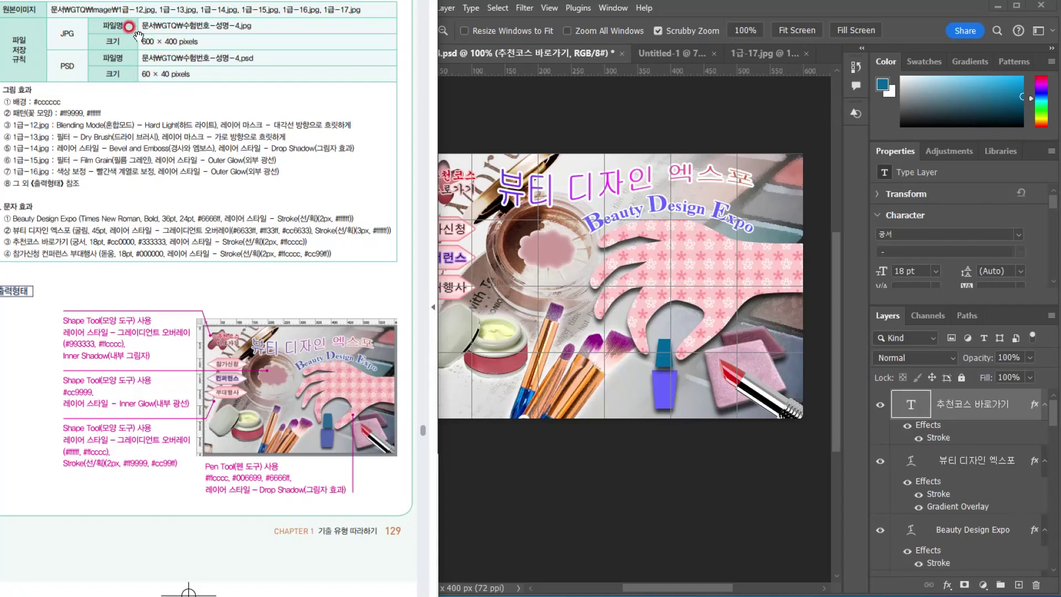
{"action": "left_click", "coordinate": [684, 13]}
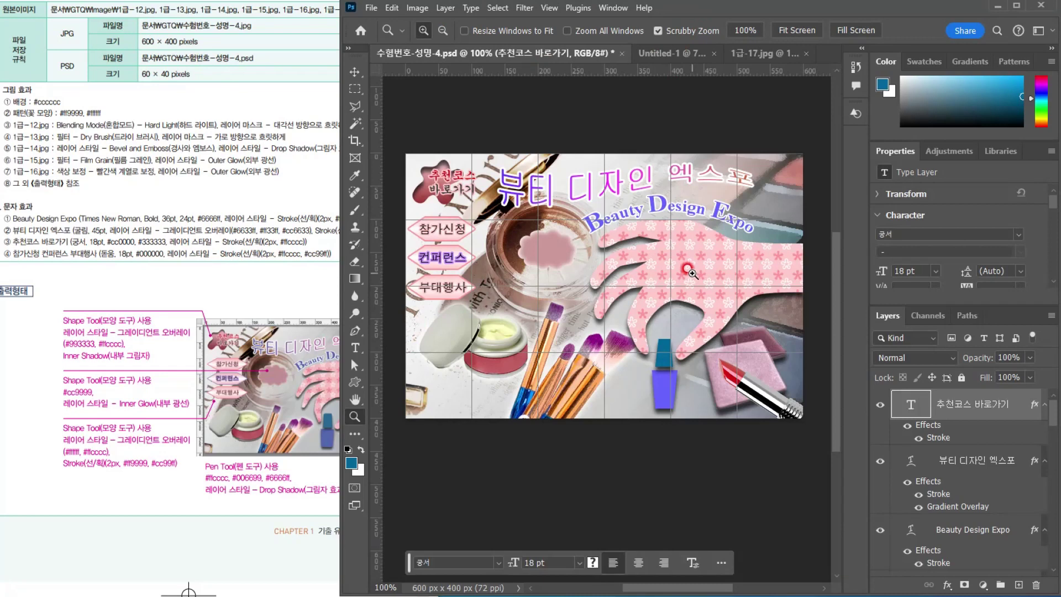
{"action": "left_click", "coordinate": [354, 71]}
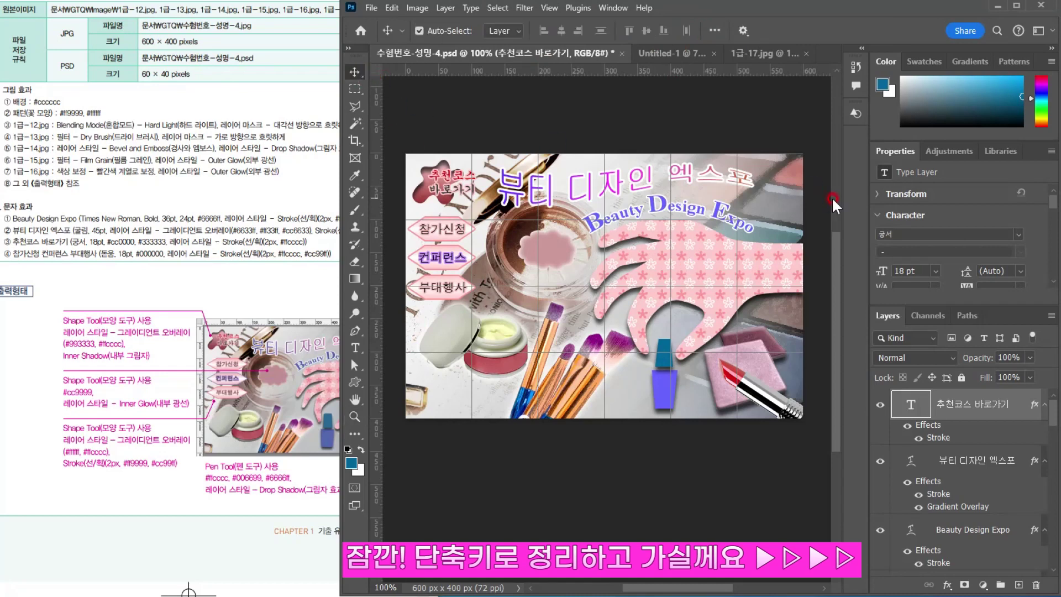